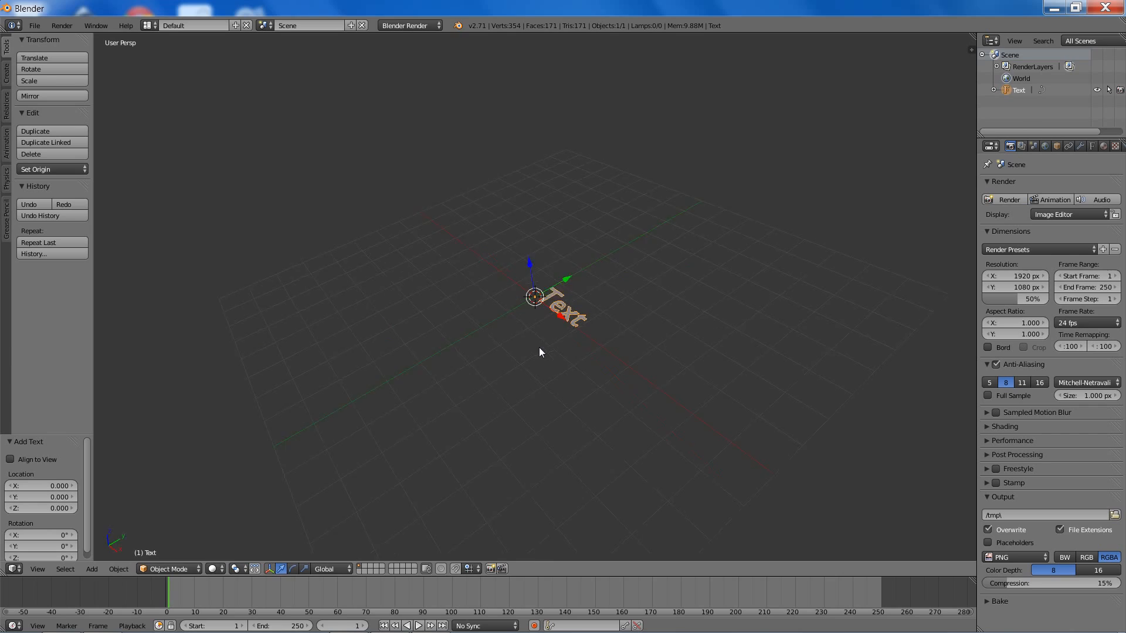
- Load LANENAR_.ttf from the Text Tutorial project's lane folder as the text object's regular font
click(1093, 147)
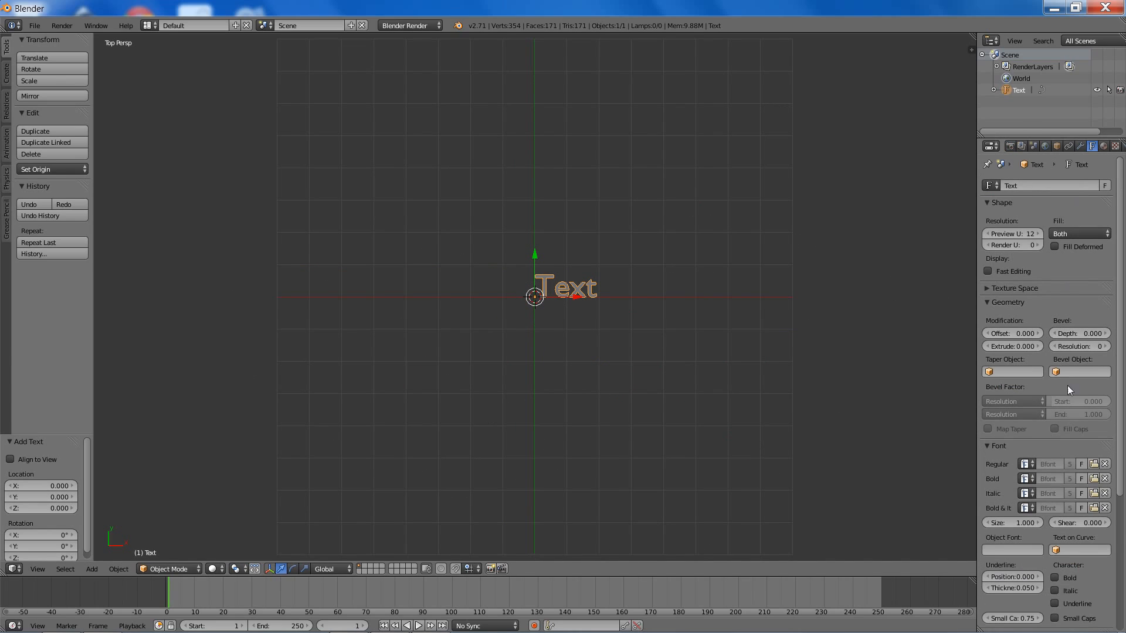
click(1094, 464)
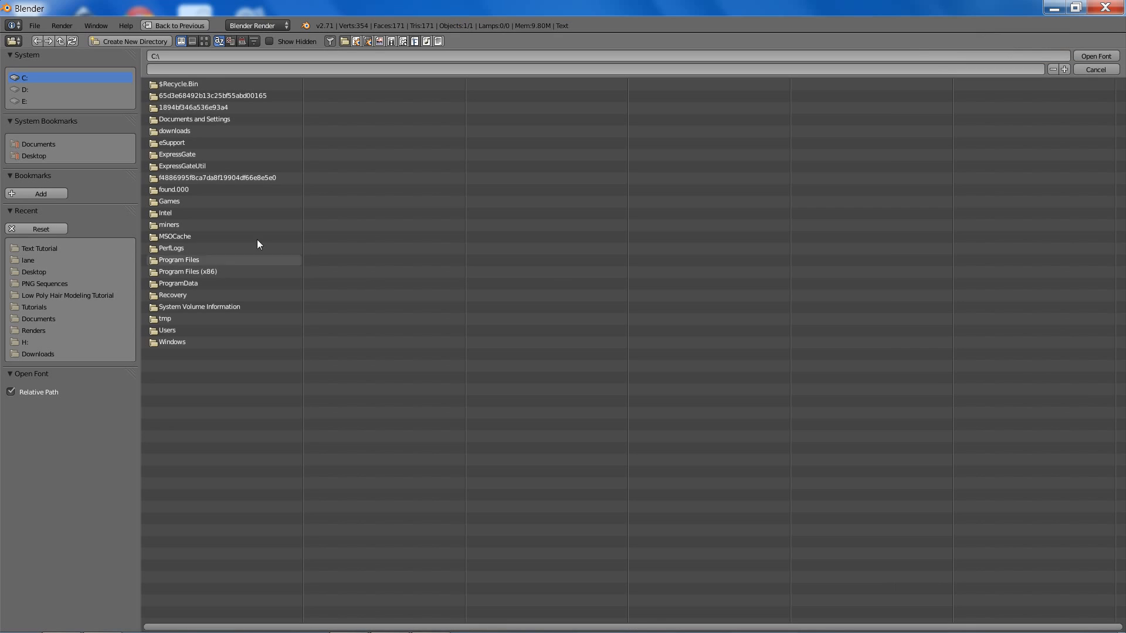
click(40, 248)
click(185, 97)
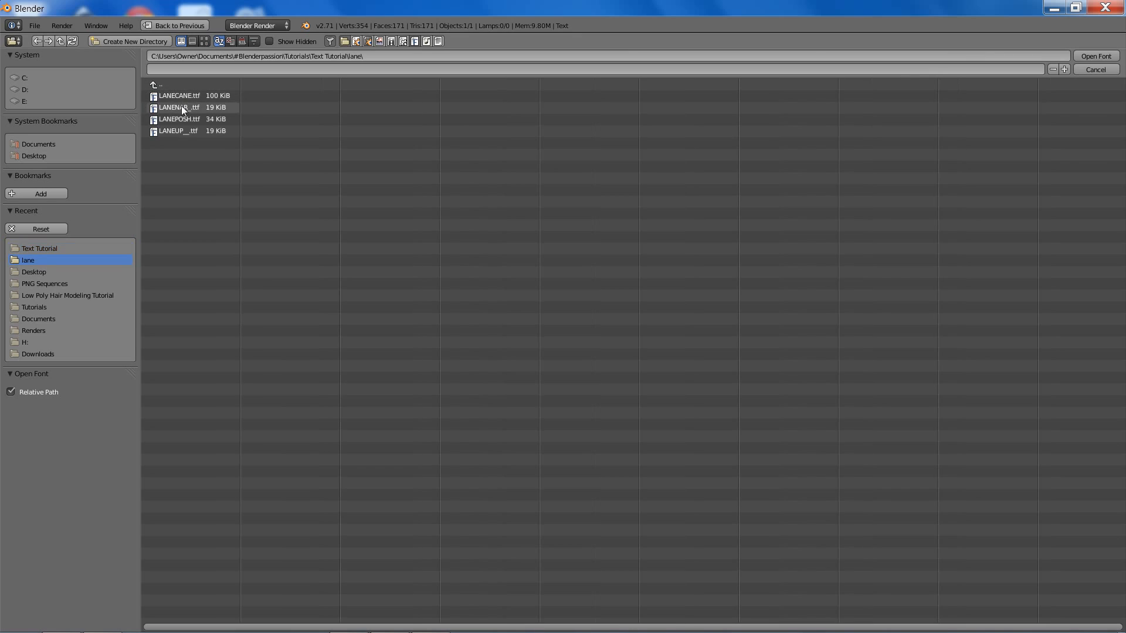
double_click(182, 106)
- Replace the text object's content with "blenderpassion.com" and return to Object Mode
scroll(581, 252, up, 4)
key(Tab)
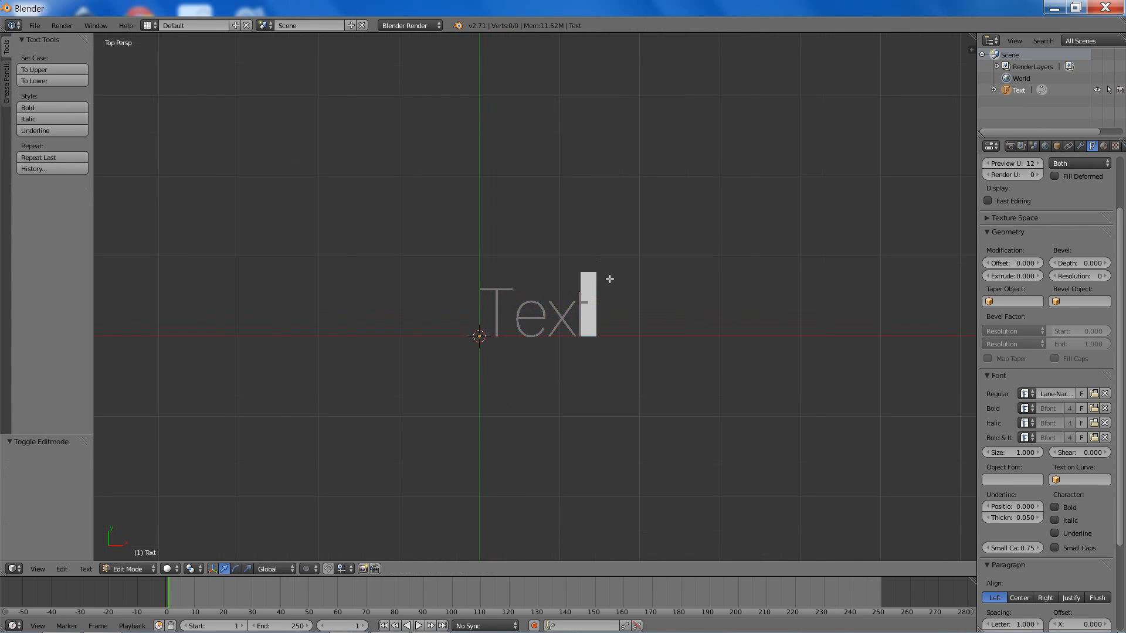
key(ctrl+a)
text(blender)
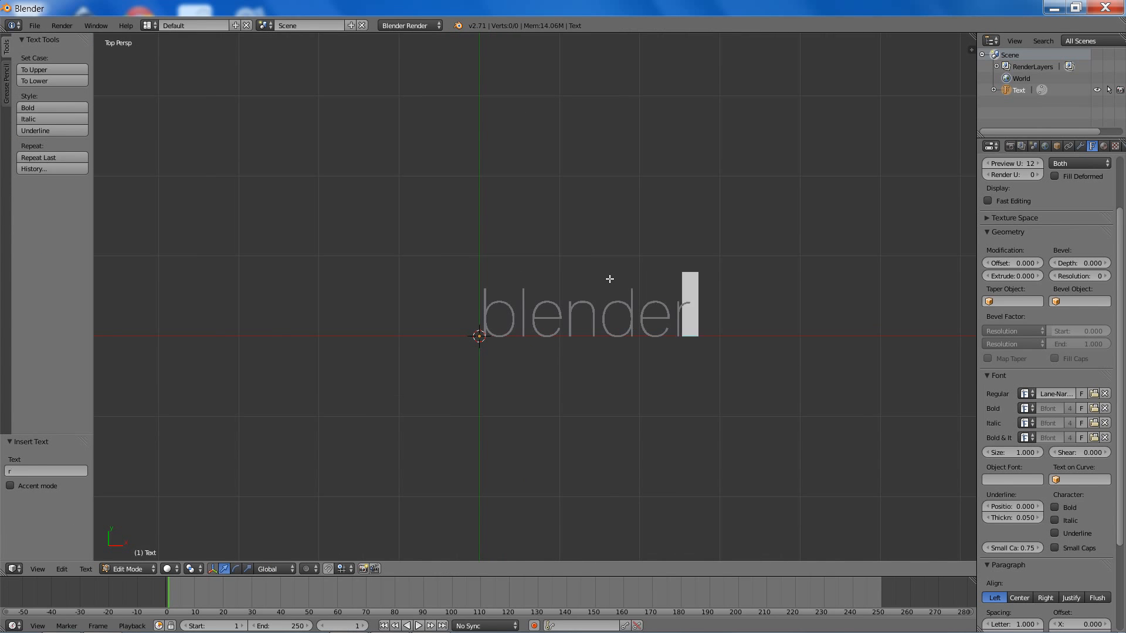
text(passion.com)
key(Tab)
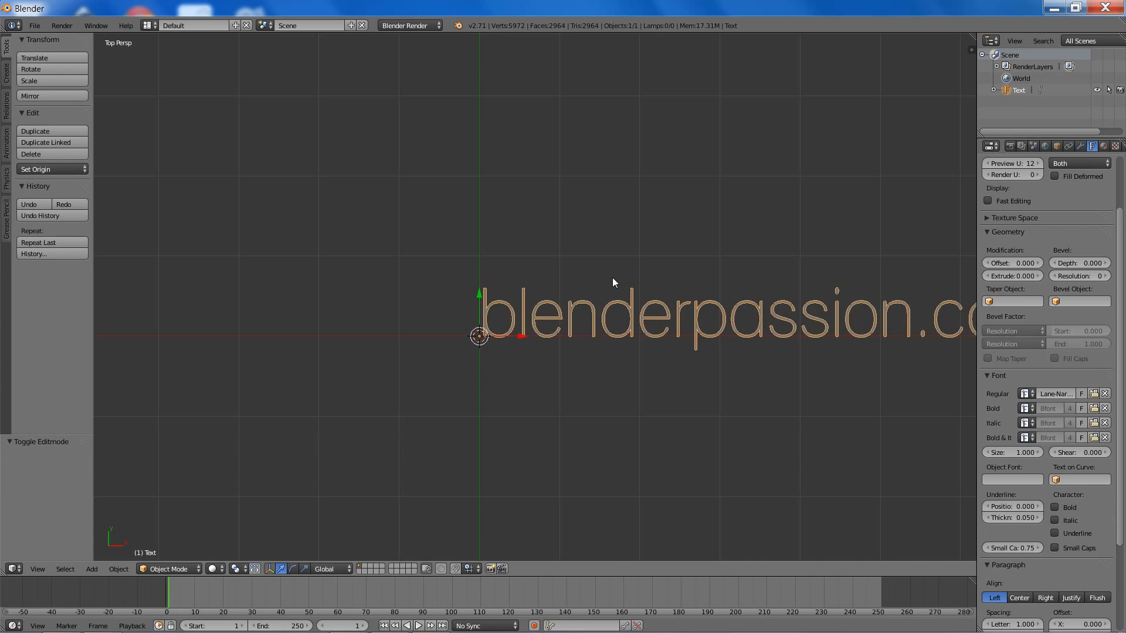
shift+middle_drag(613, 277, 443, 278)
- Split off a Node Editor area below the 3D view and switch the render engine to Cycles Render
drag(12, 560, 12, 362)
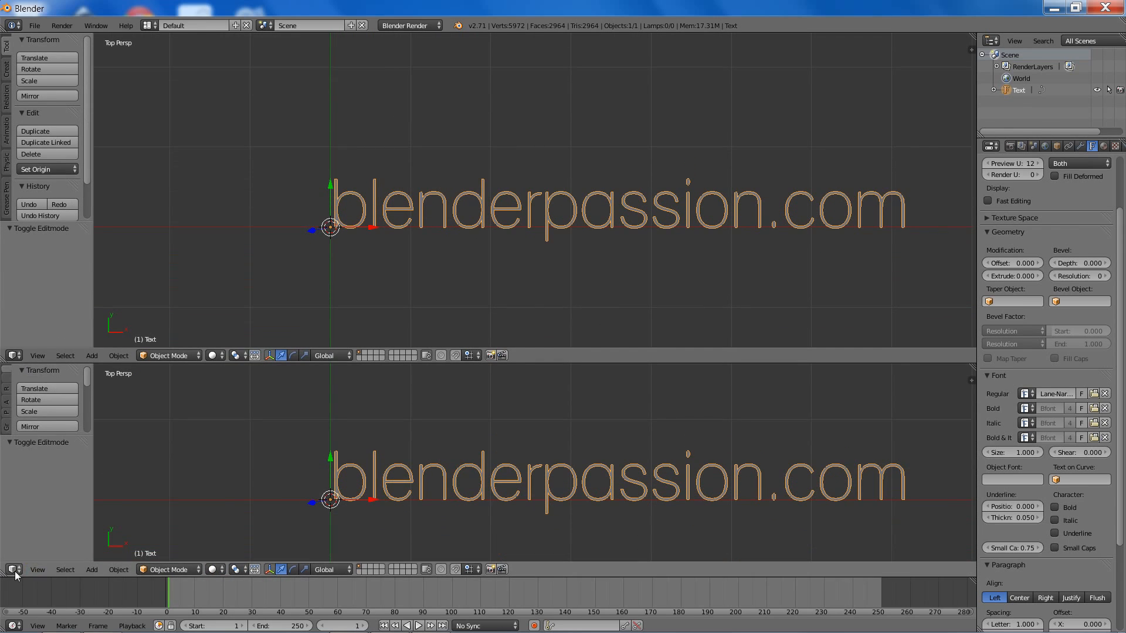
click(13, 570)
click(35, 414)
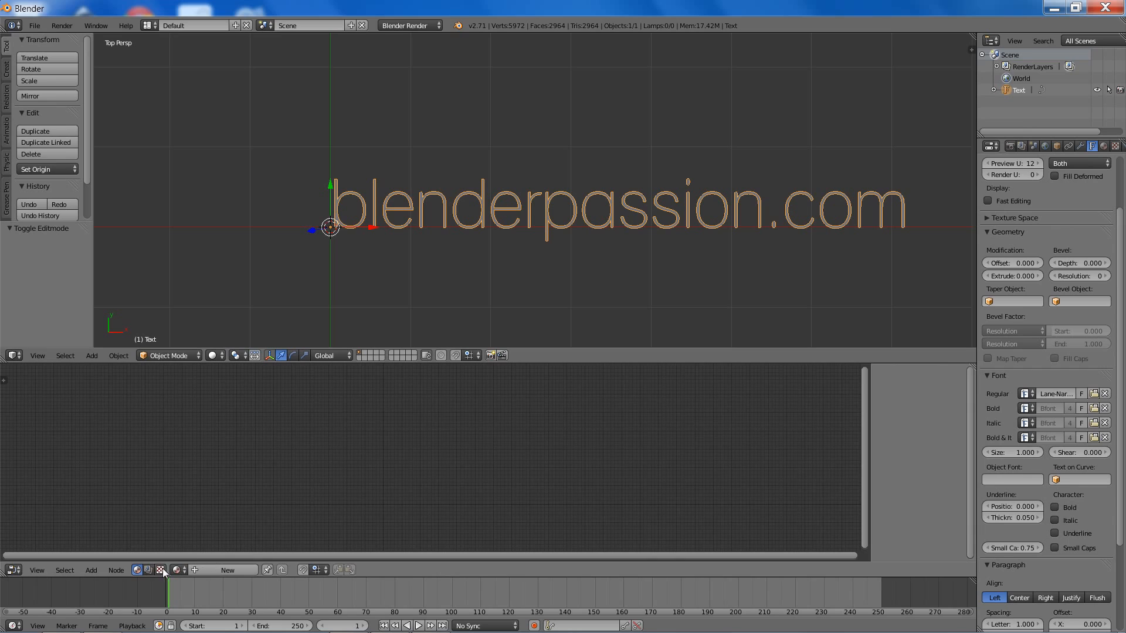
click(396, 25)
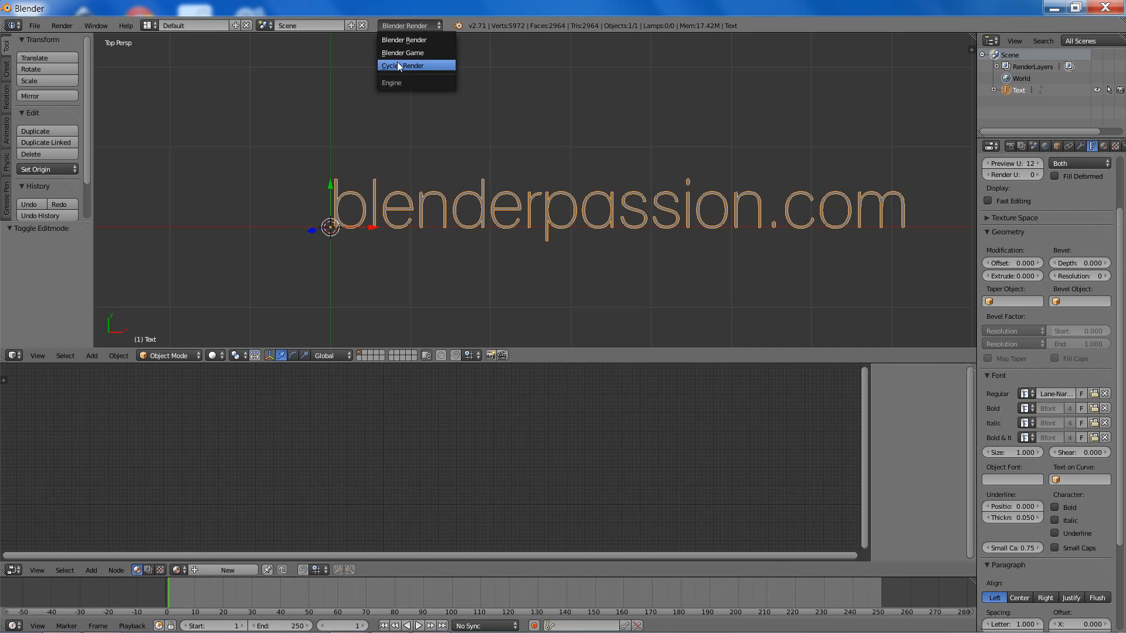
click(399, 66)
- Enable the Screencast Keys add-on in the user preferences and start its display in the 3D view
key(ctrl+alt+u)
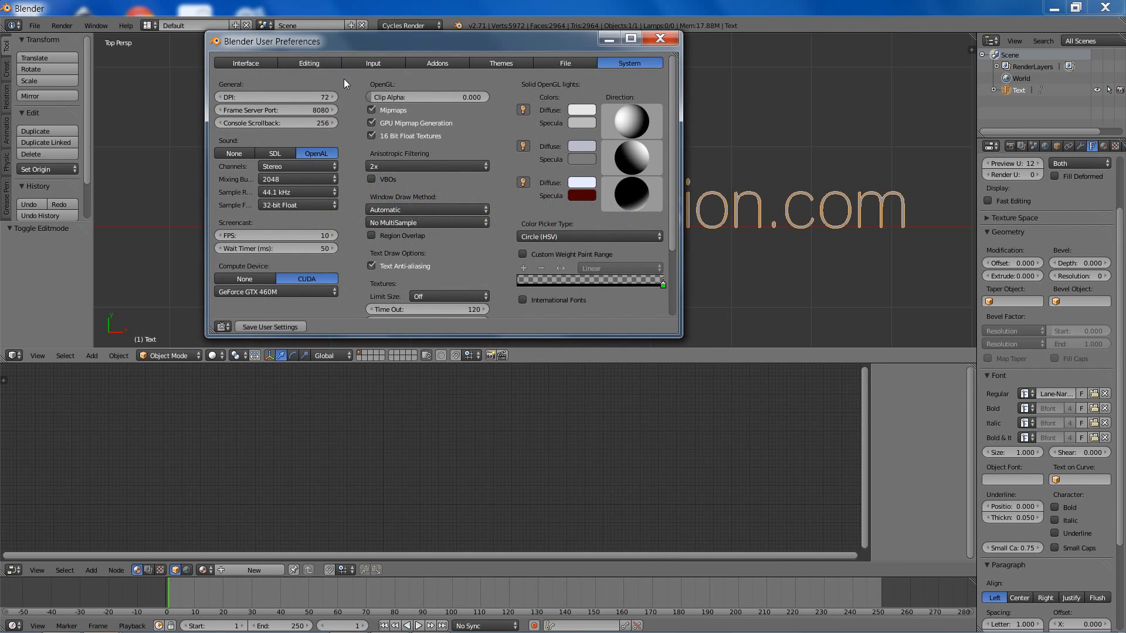
click(428, 65)
text(sc)
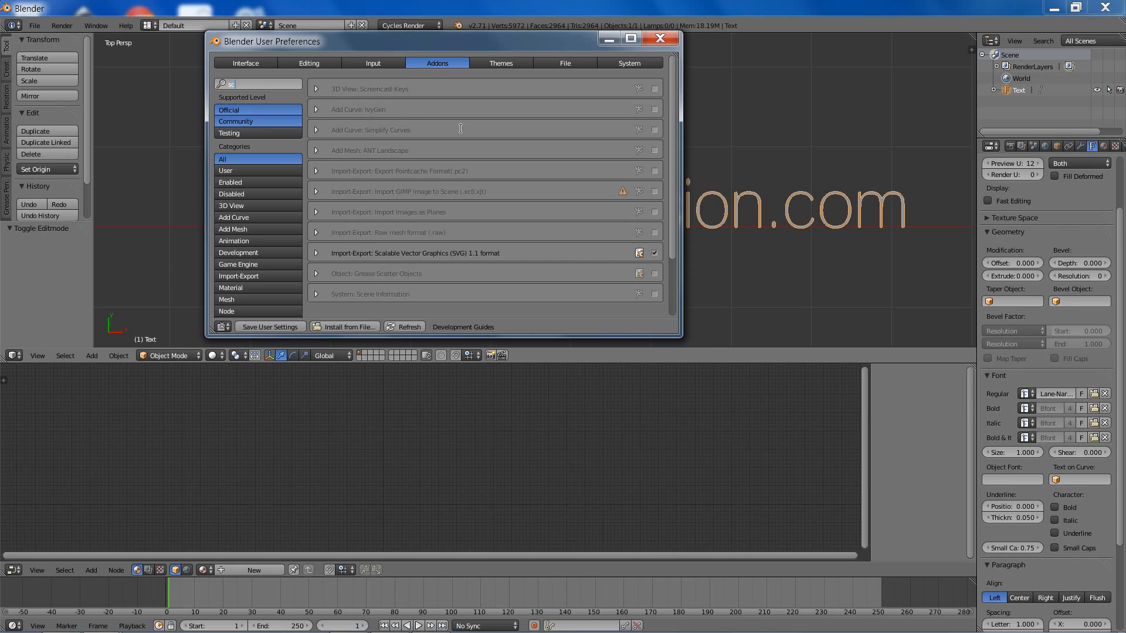
click(655, 89)
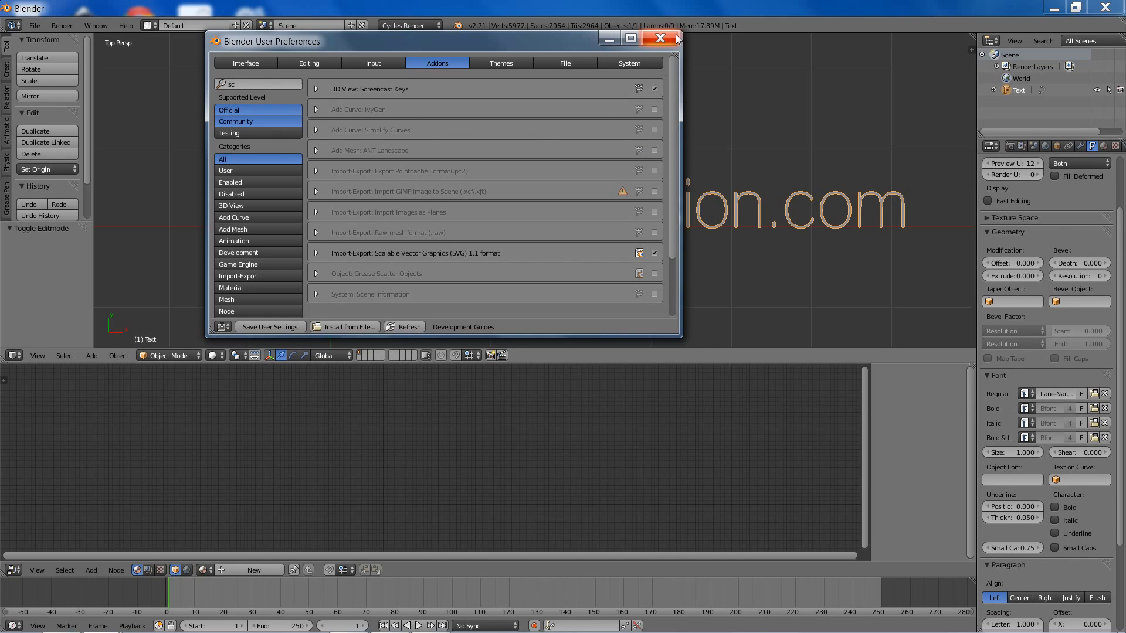
click(659, 39)
key(n)
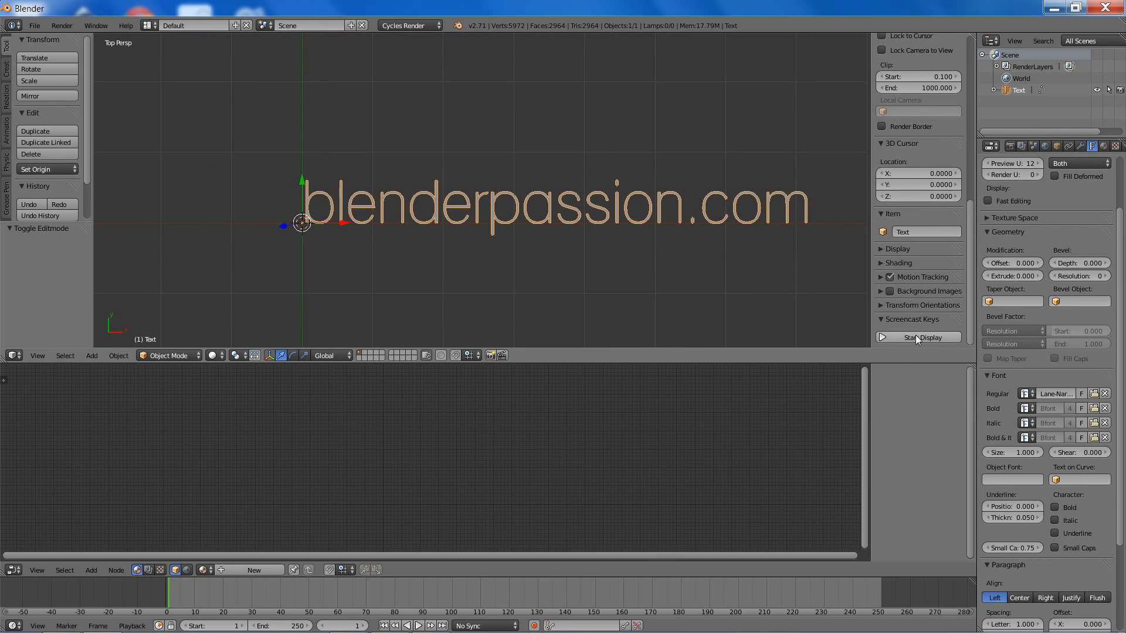
click(916, 336)
key(n)
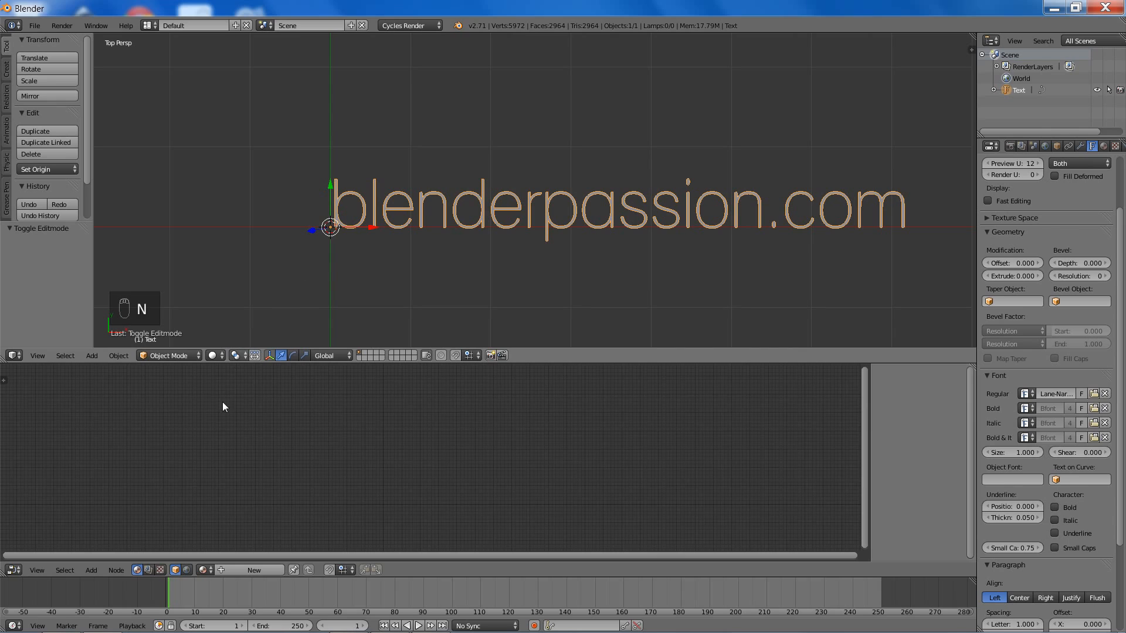
- Create a new material for the text object and name it "Text"
click(228, 568)
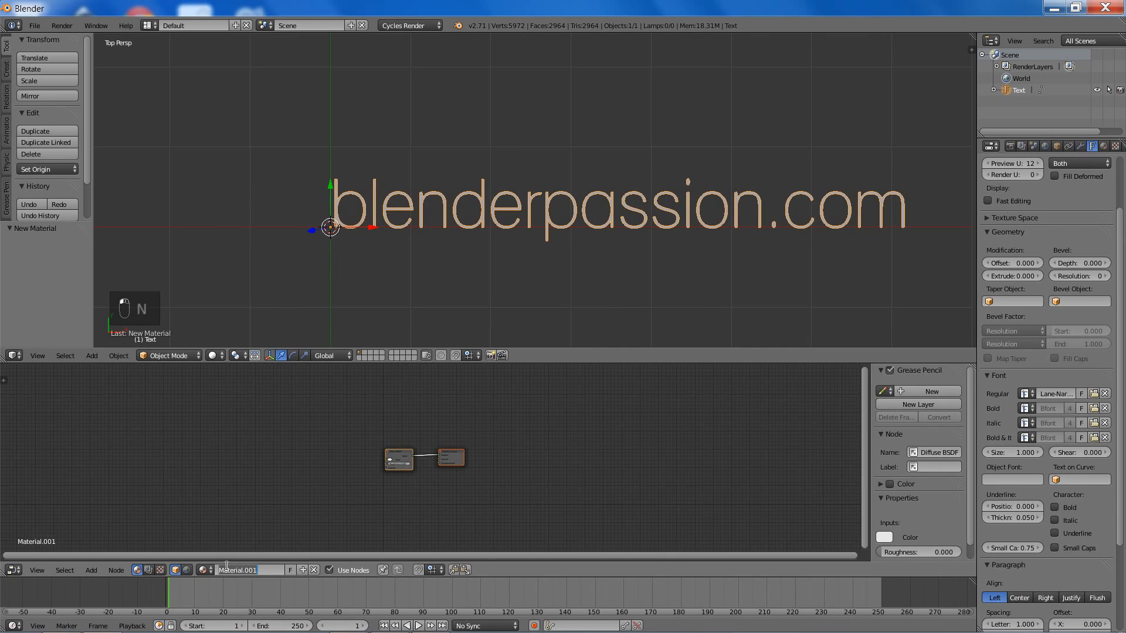
click(227, 566)
text(Text)
key(Return)
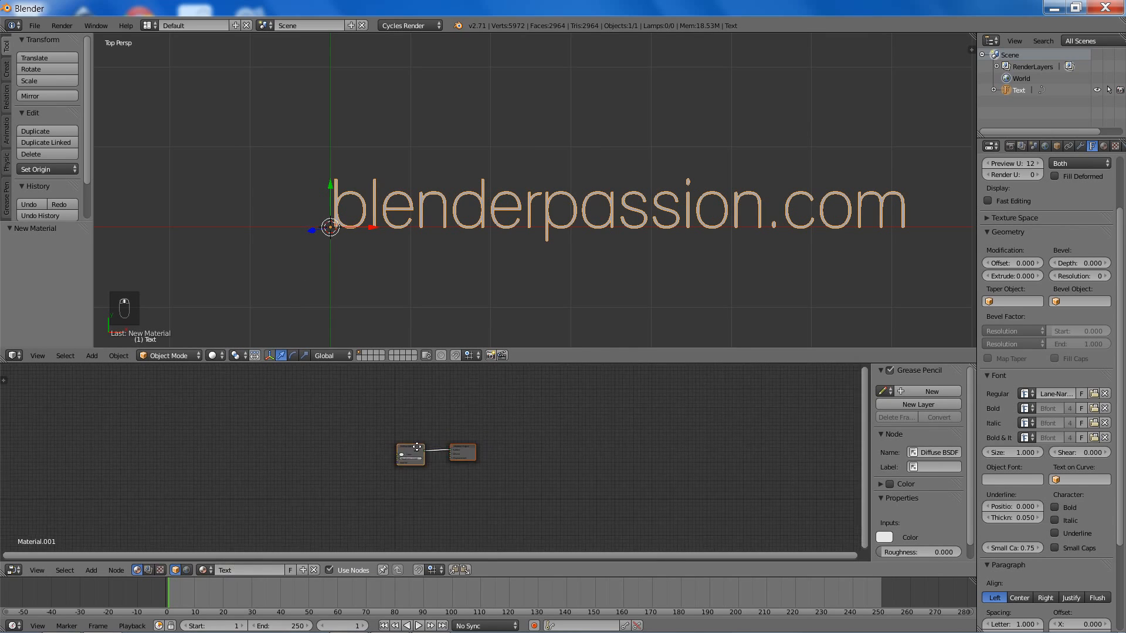
- Delete the Diffuse BSDF node and place a Mix Shader node before the Material Output
scroll(429, 442, up, 4)
click(444, 418)
key(x)
key(shift+a)
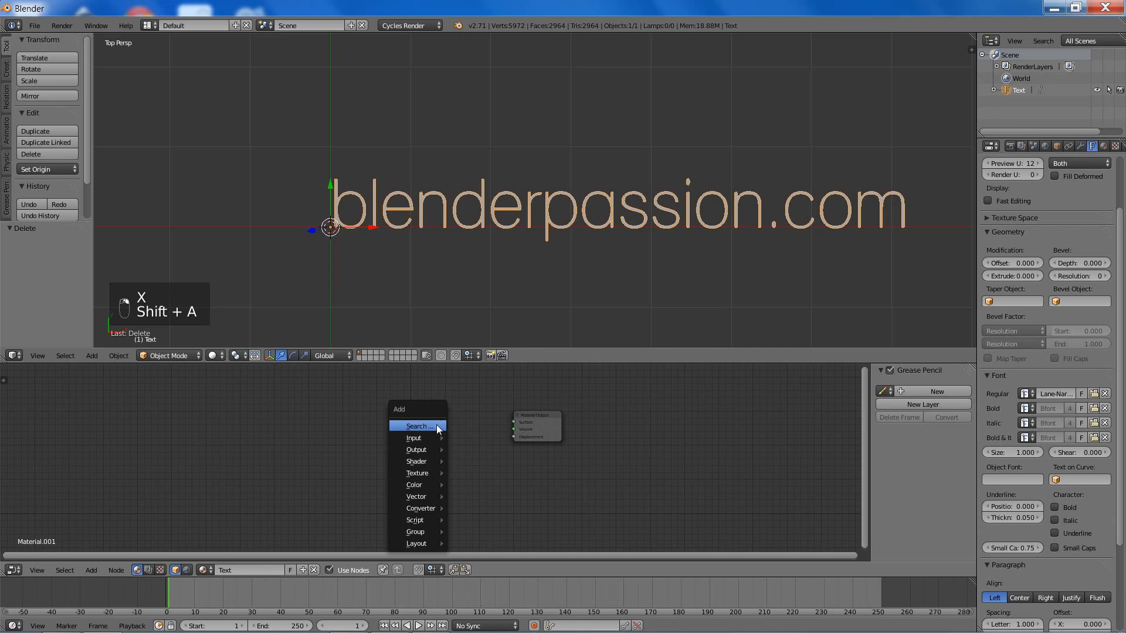
mouse_move(420, 463)
click(480, 229)
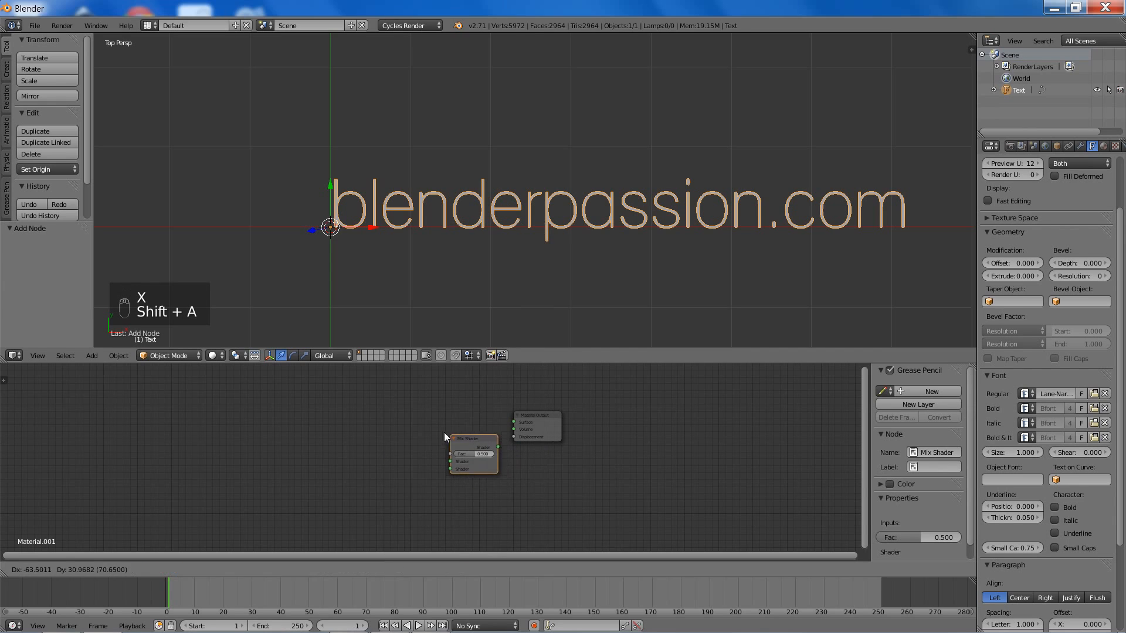
click(417, 410)
- Add a Transparent BSDF node and an Emission node ahead of the Mix Shader, with Emission below
key(shift+a)
mouse_move(390, 441)
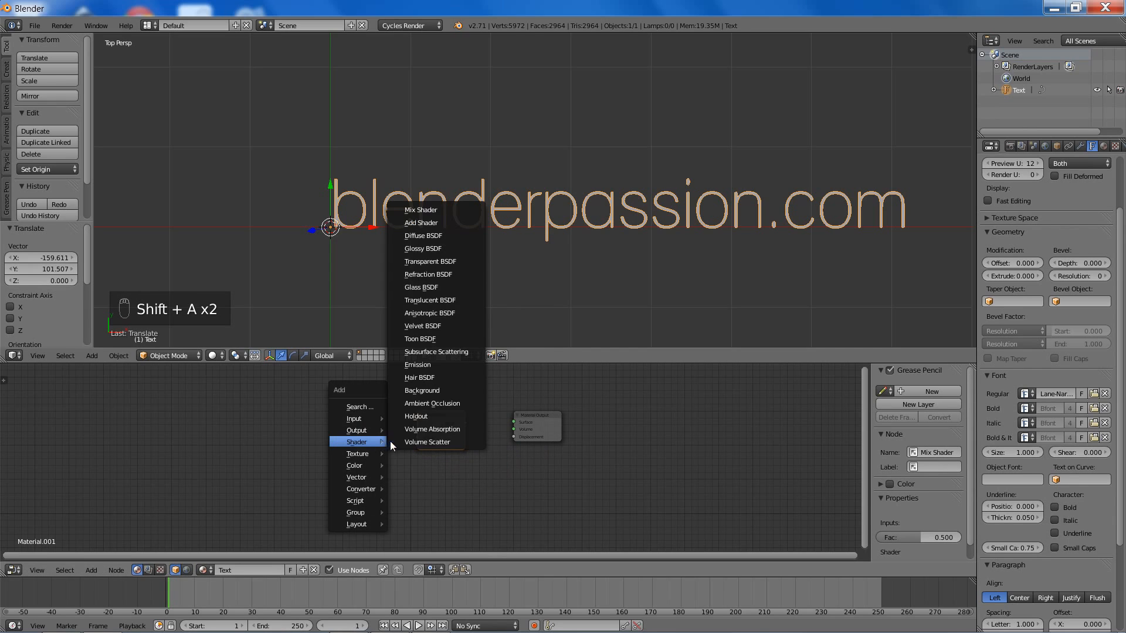
click(421, 428)
click(294, 413)
key(shift+a)
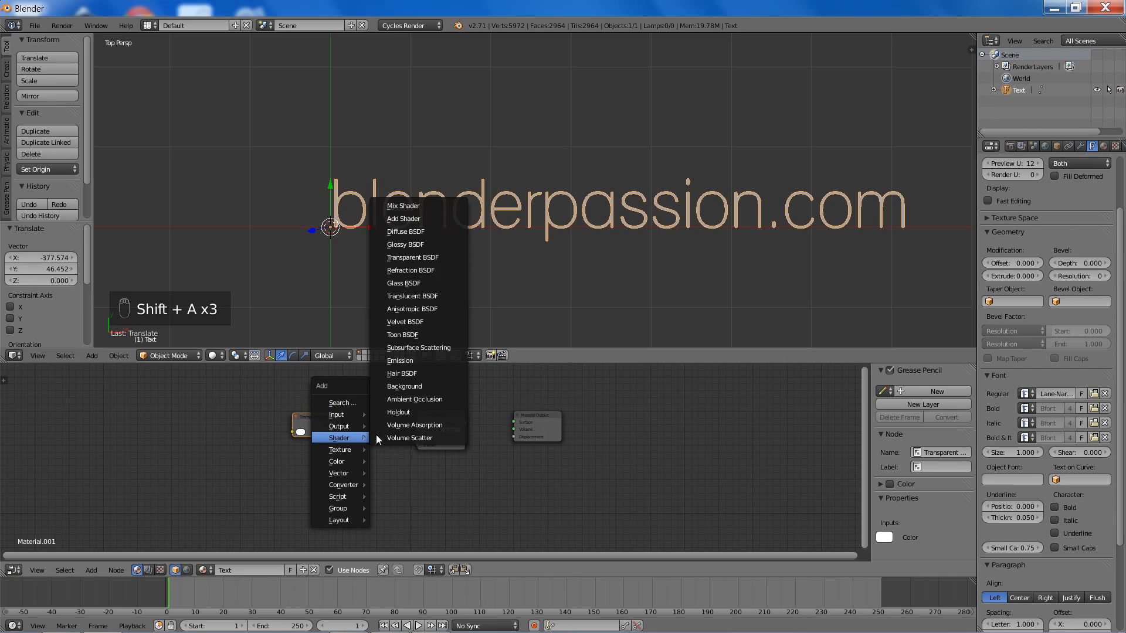
click(402, 360)
click(298, 467)
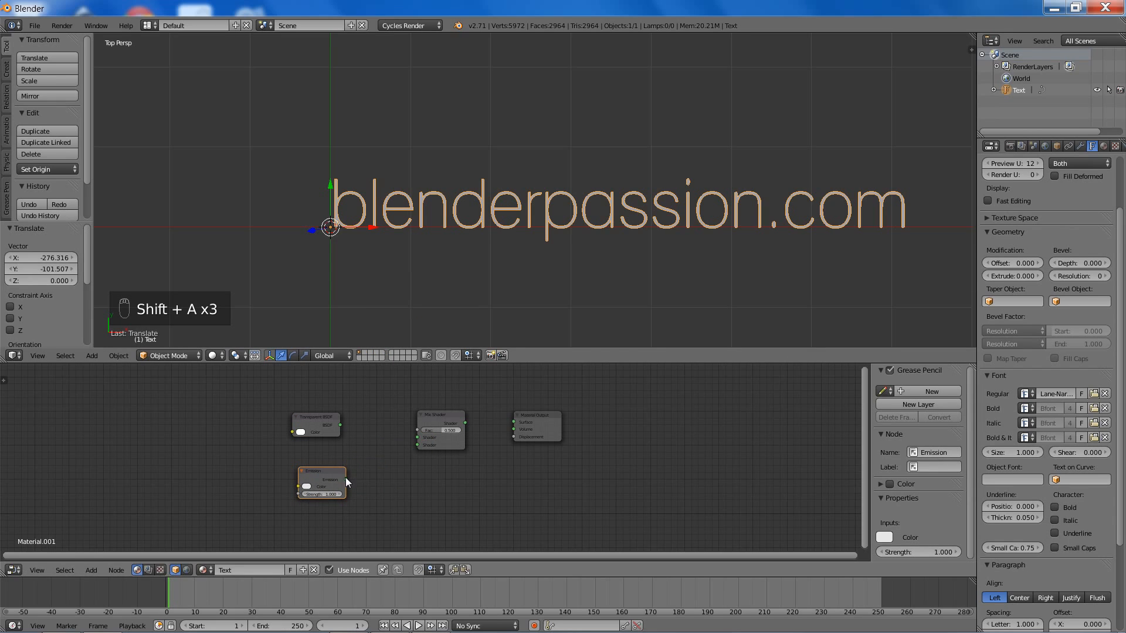
- Connect Transparent BSDF and Emission to the Mix Shader's first and second shader inputs, and the Mix Shader to the Material Output's Surface
drag(346, 480, 417, 445)
drag(340, 425, 417, 437)
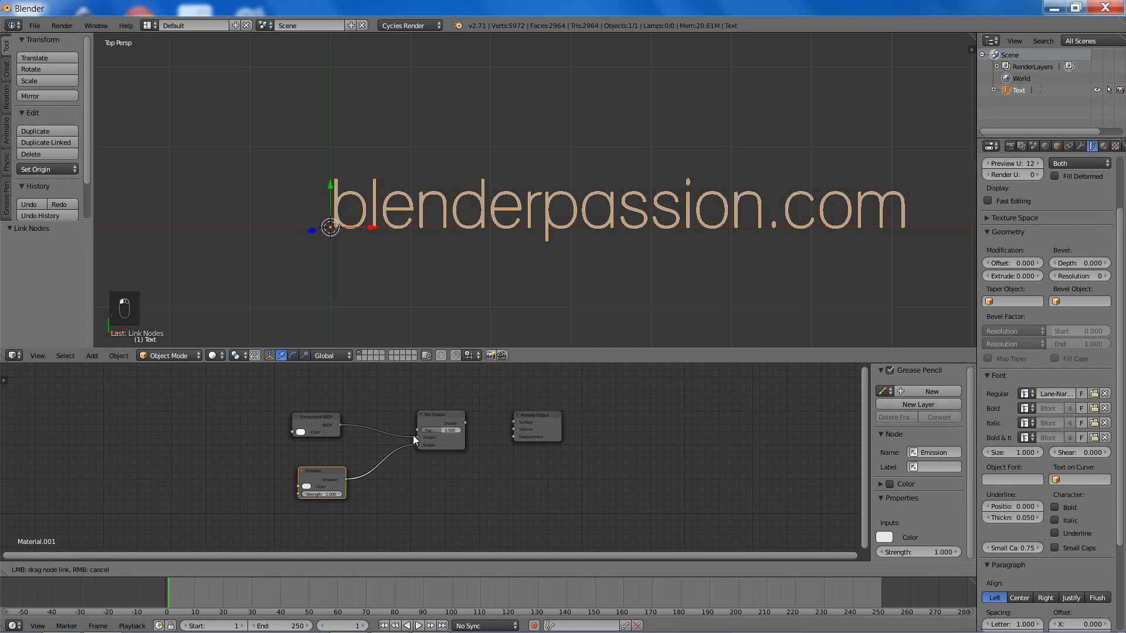
click(461, 422)
shift+click(534, 420)
key(f)
- Show the rendered preview in the 3D view and set the world background color's R, G and B to 0.017
key(shift+z)
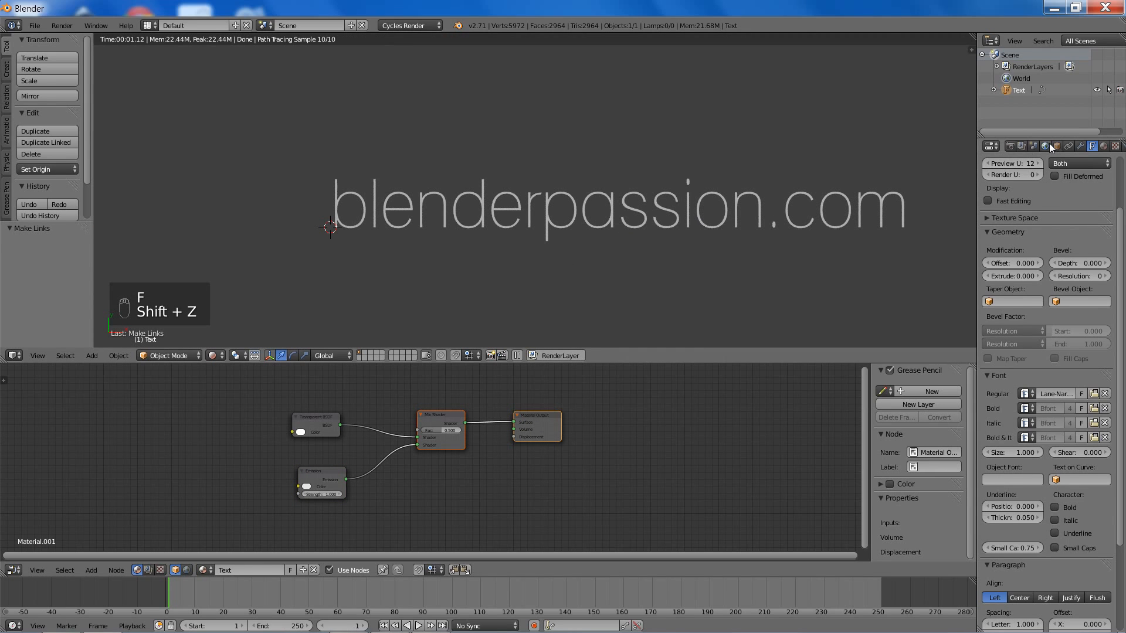
click(1045, 145)
click(1061, 264)
click(1063, 222)
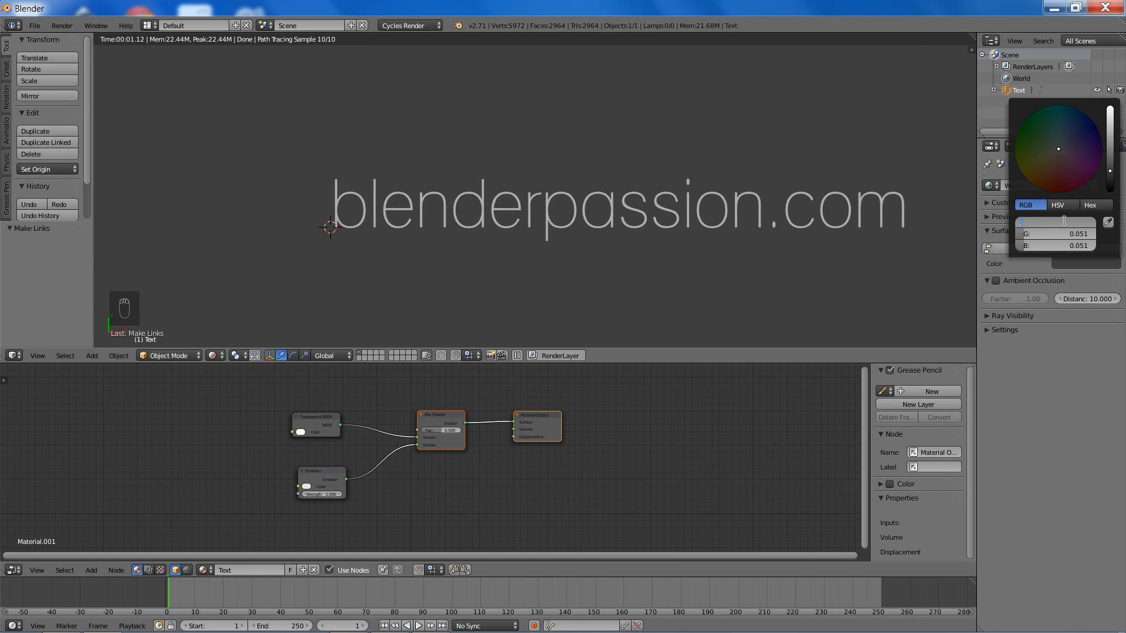
text(.017)
key(Return)
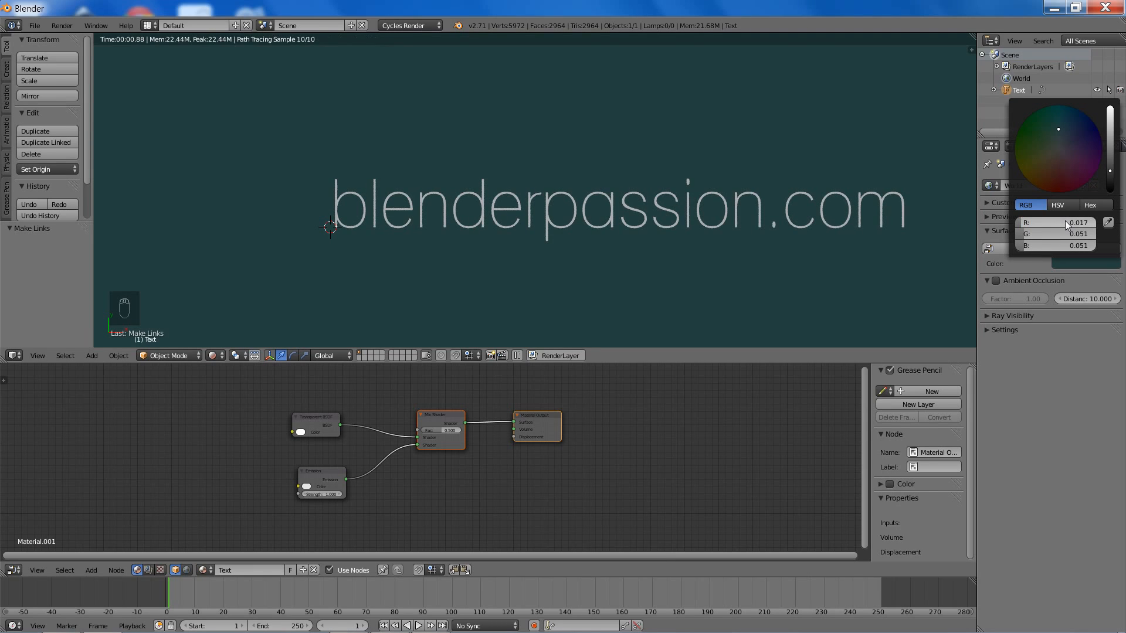
text(0.017)
text(0.017)
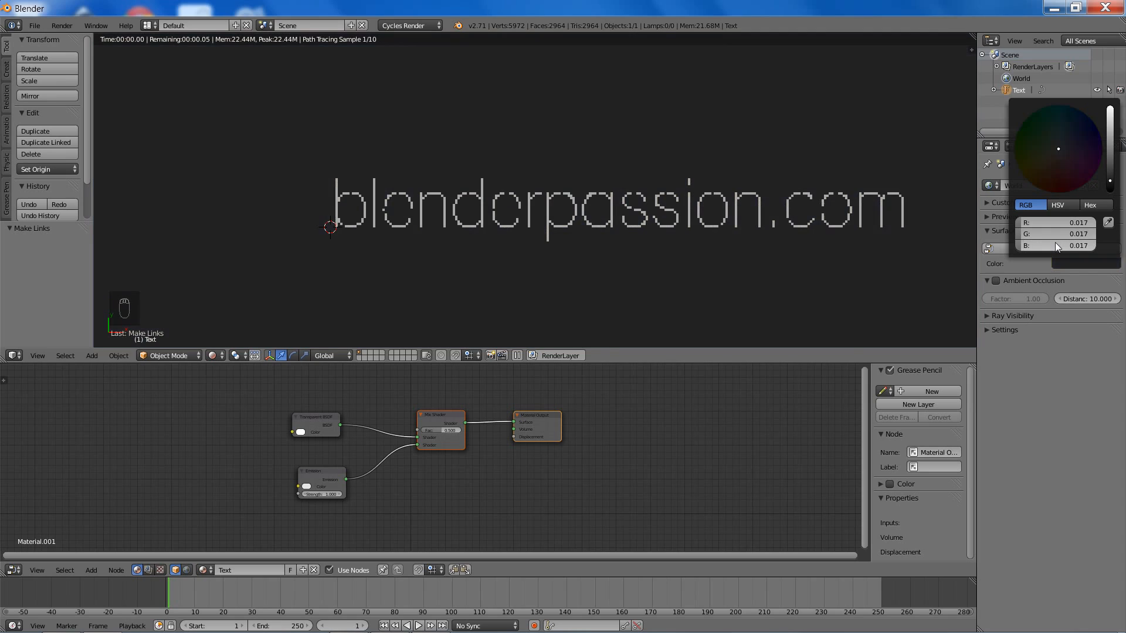
- Save the scene over Text Tutorial.blend in the Text Tutorial folder
middle_drag(377, 424, 420, 428)
key(ctrl+s)
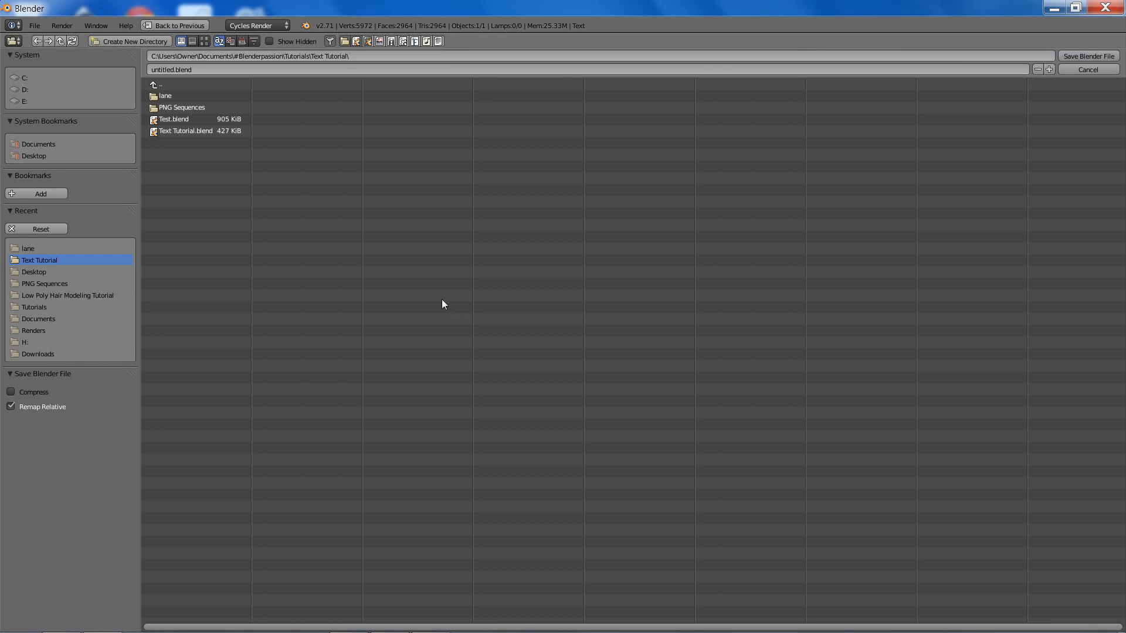
click(194, 130)
click(1110, 57)
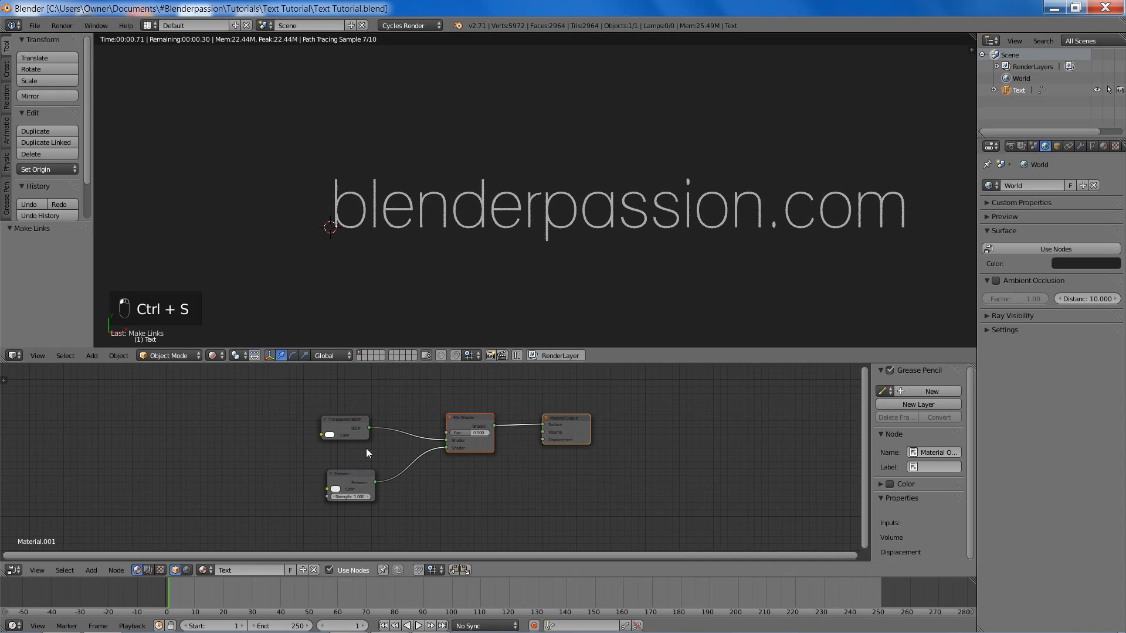
- Move the Emission node so it lines up beneath the Transparent BSDF node
scroll(366, 448, up, 3)
right_click(371, 463)
key(g)
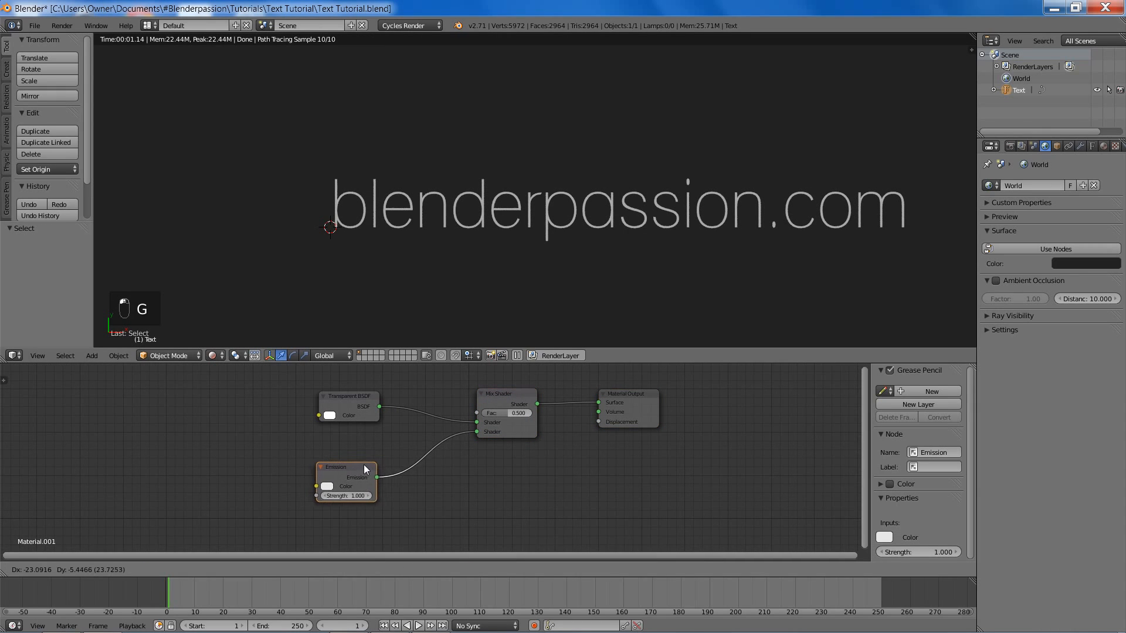
click(364, 466)
middle_drag(451, 438, 484, 455)
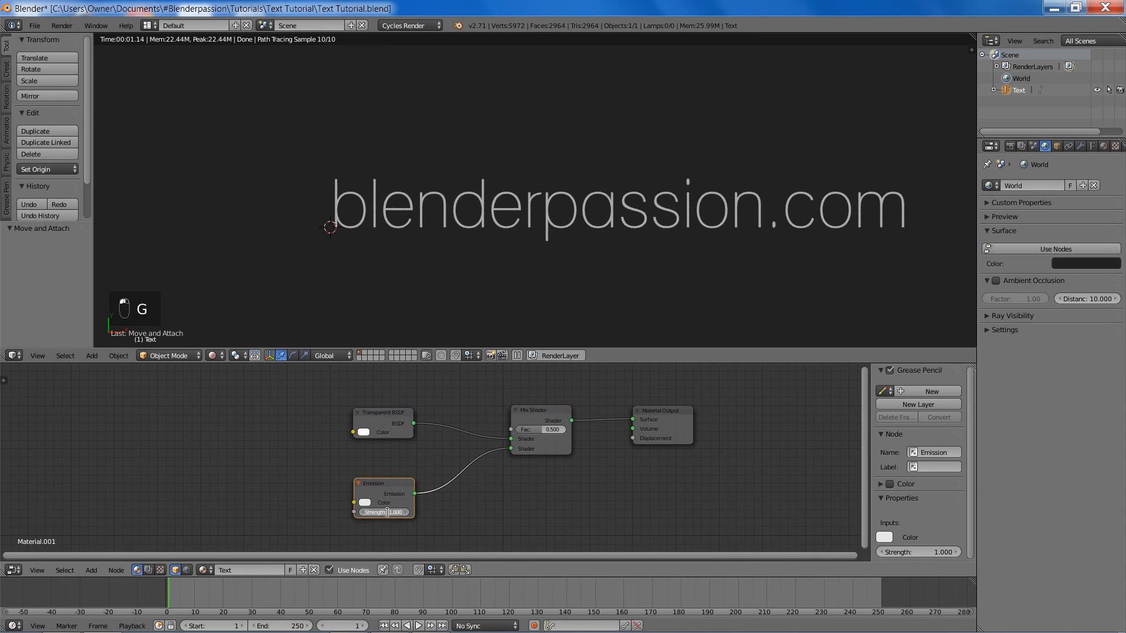
- Set the Emission strength to 0.5 and the Mix Shader factor to 1.000
click(387, 512)
text(0.5)
key(Return)
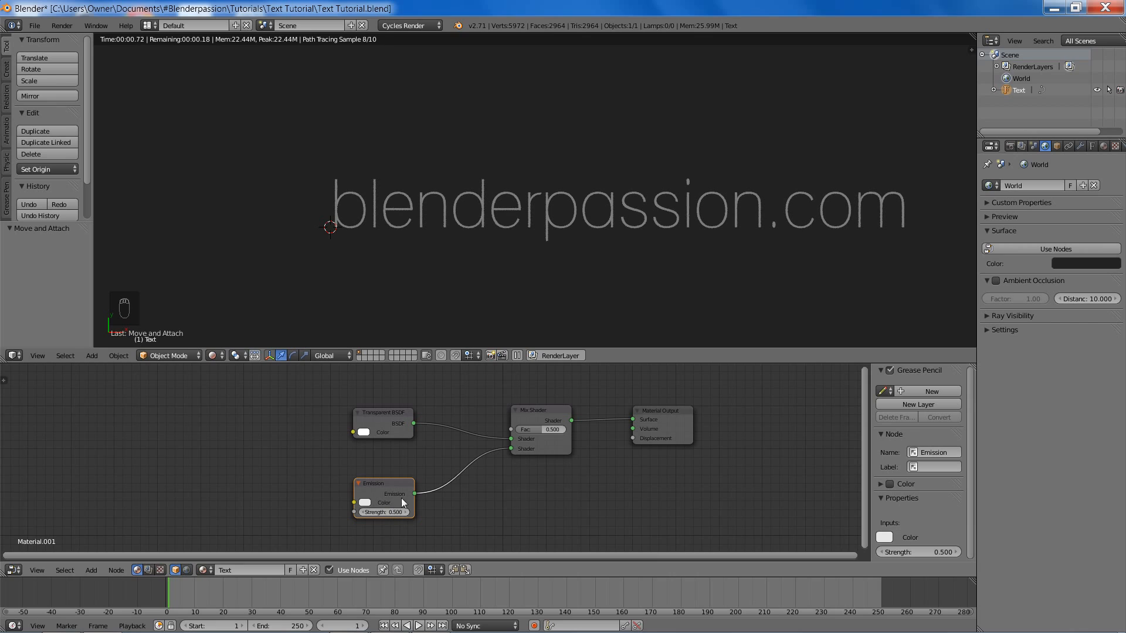
drag(540, 429, 635, 421)
- Switch the 3D view from rendered preview back to solid shading and save over the existing file
key(z)
key(z)
key(z)
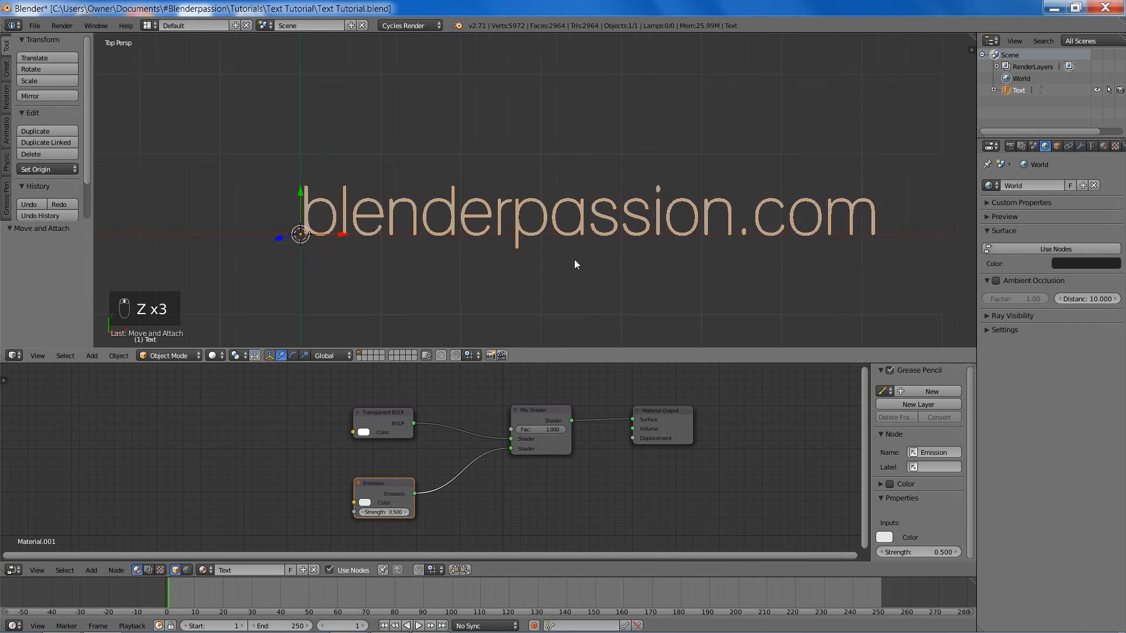
key(ctrl+s)
click(569, 261)
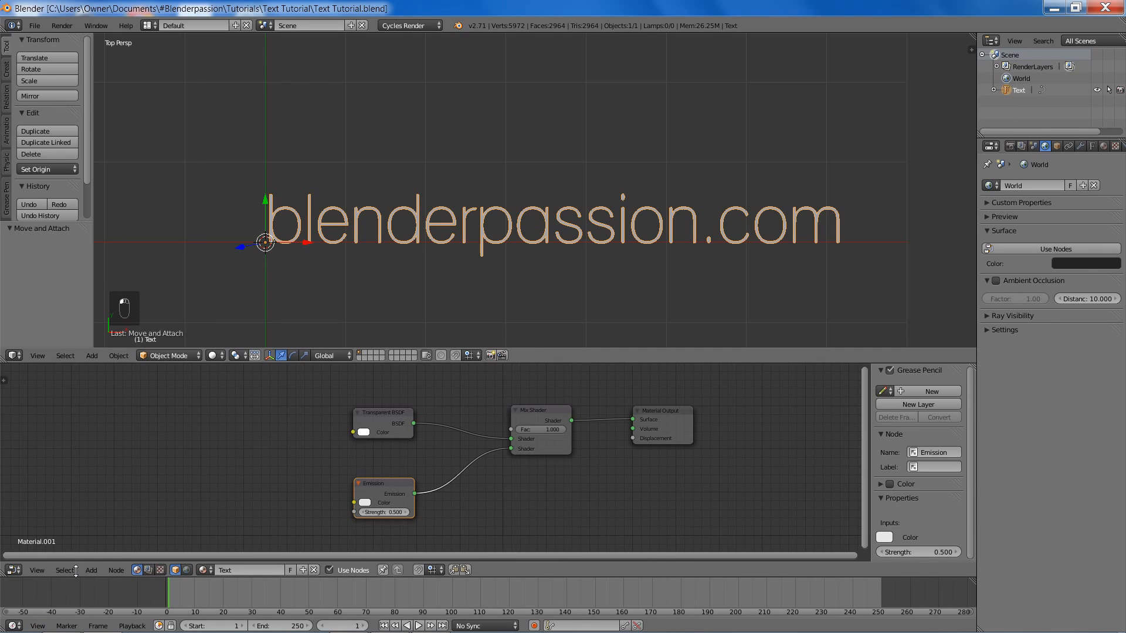
- Enlarge the timeline area, split it into two stacked editors, and turn the lower one into a Dope Sheet
drag(72, 577, 72, 528)
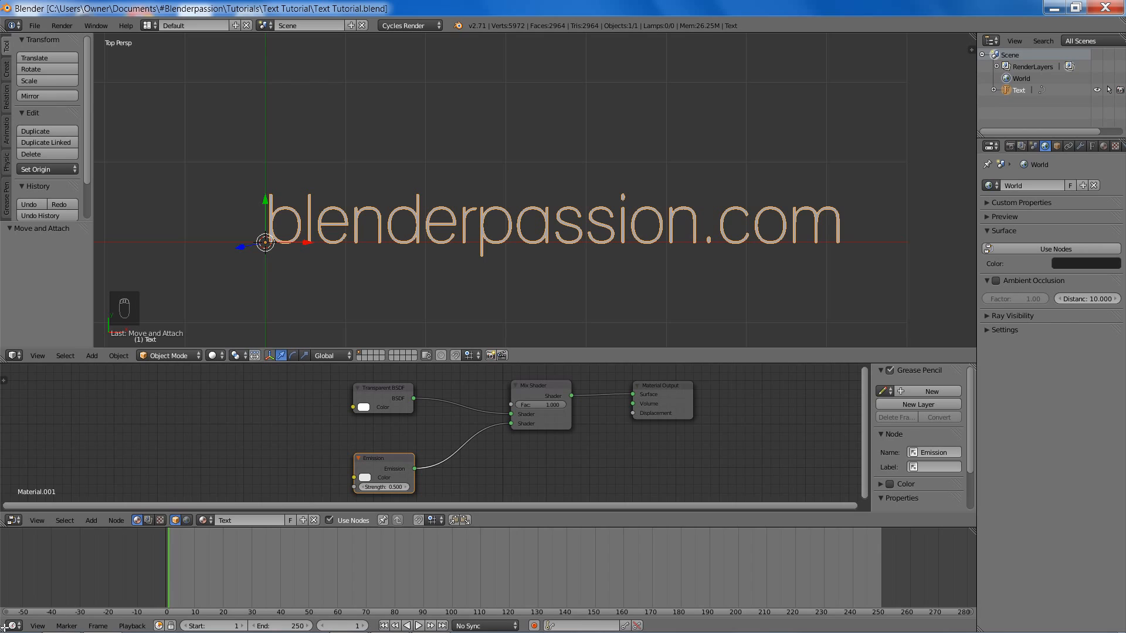
drag(5, 626, 14, 608)
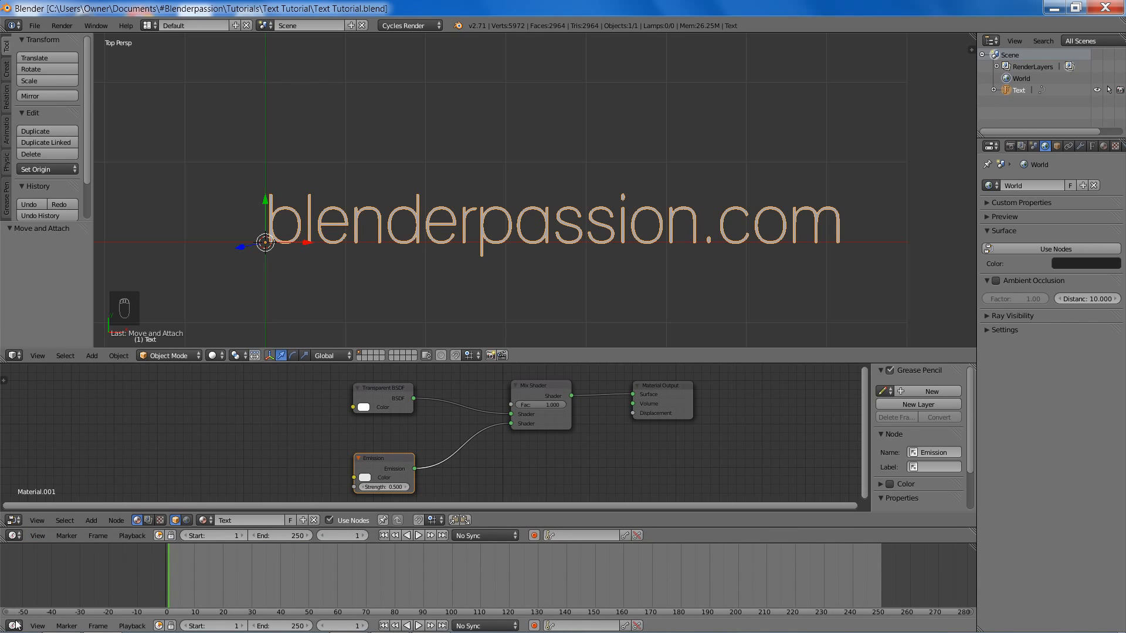
click(13, 625)
click(50, 591)
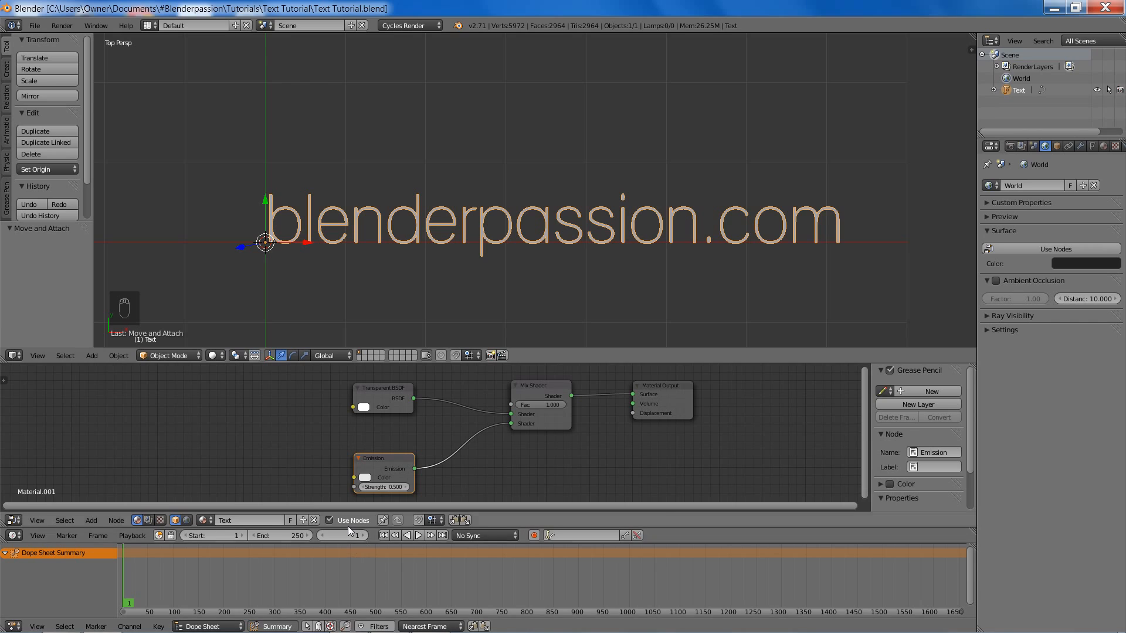
mouse_move(473, 295)
shift+middle_down()
mouse_move(502, 288)
mouse_move(472, 275)
shift+middle_up()
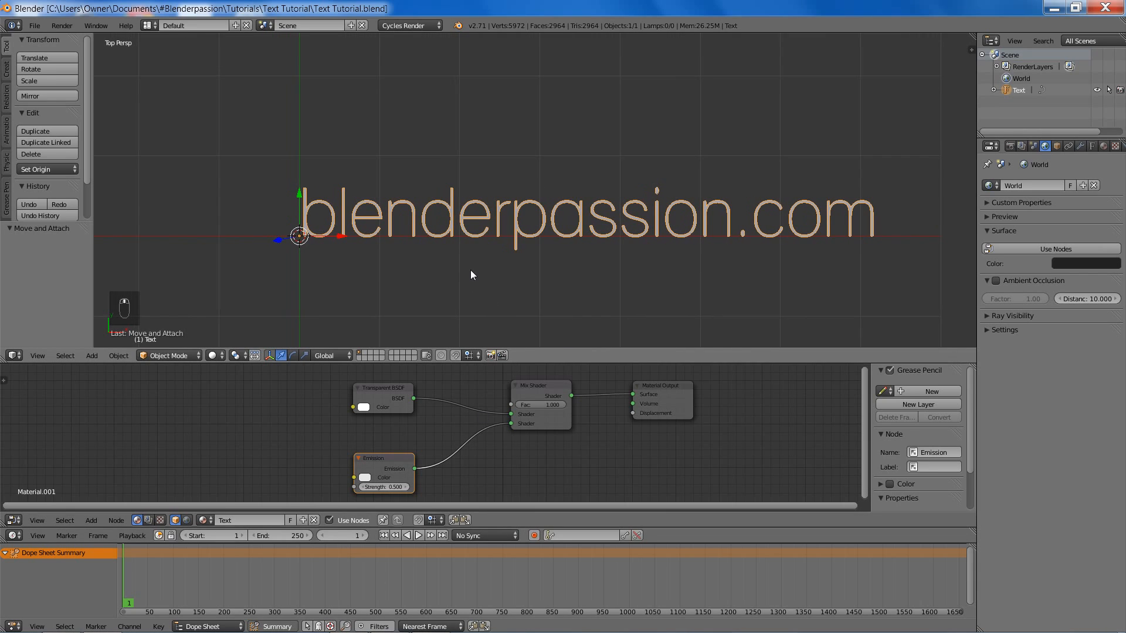
shift+middle_drag(375, 317, 362, 303)
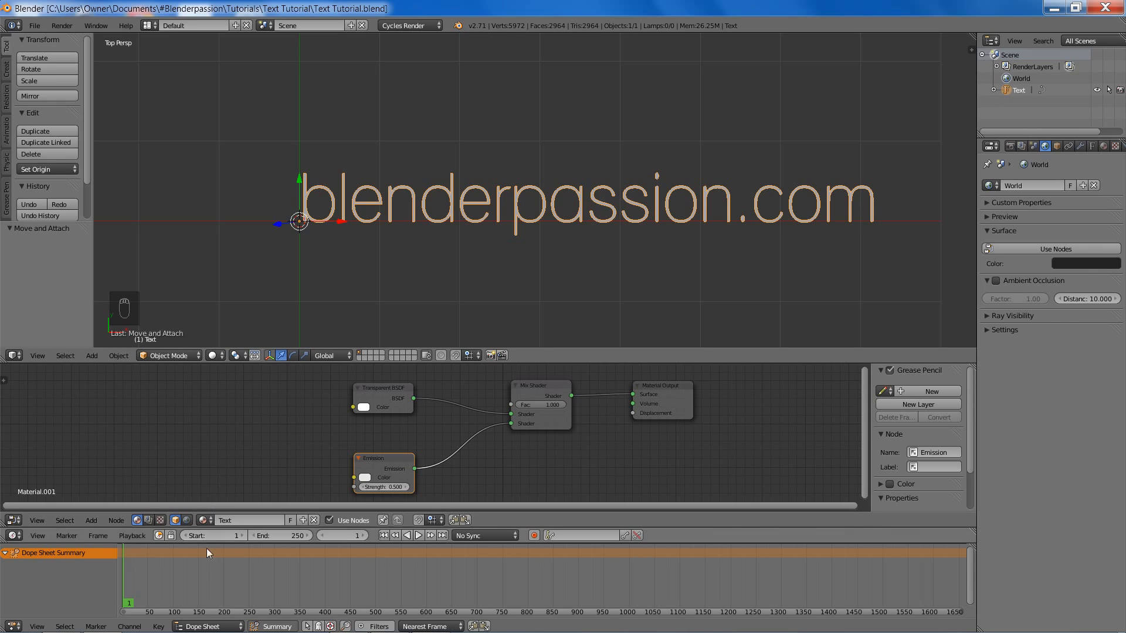
- At frame 21, set the Mix Shader factor to 0.000 and insert a keyframe on it
drag(200, 565, 141, 574)
scroll(147, 574, up, 5)
middle_drag(151, 573, 511, 576)
scroll(272, 562, up, 8)
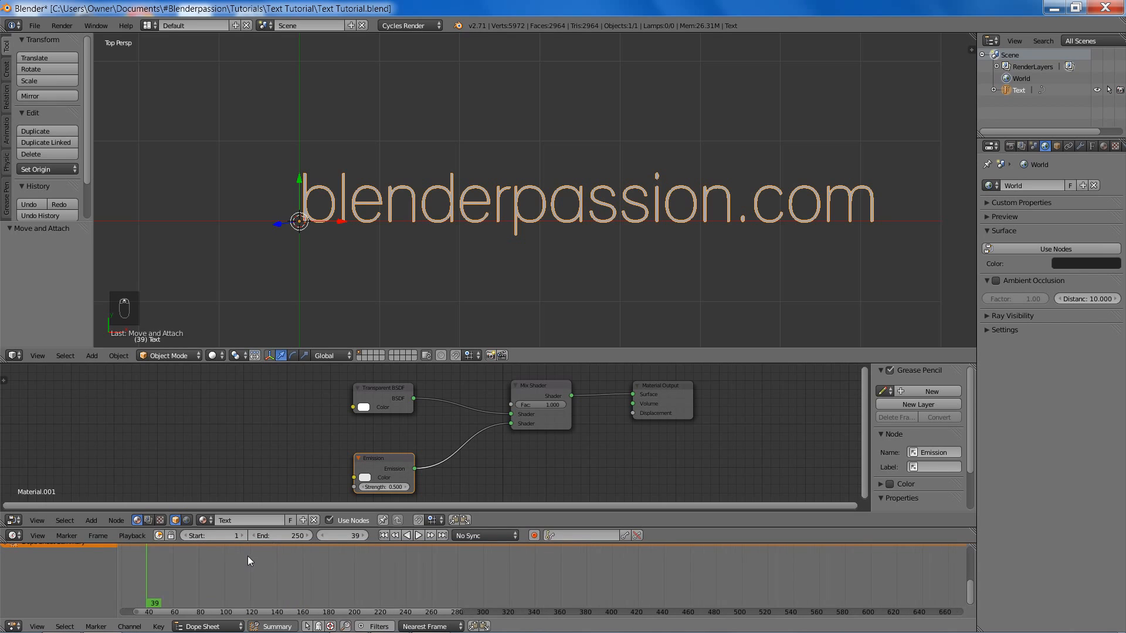
middle_drag(206, 562, 383, 586)
scroll(264, 548, up, 7)
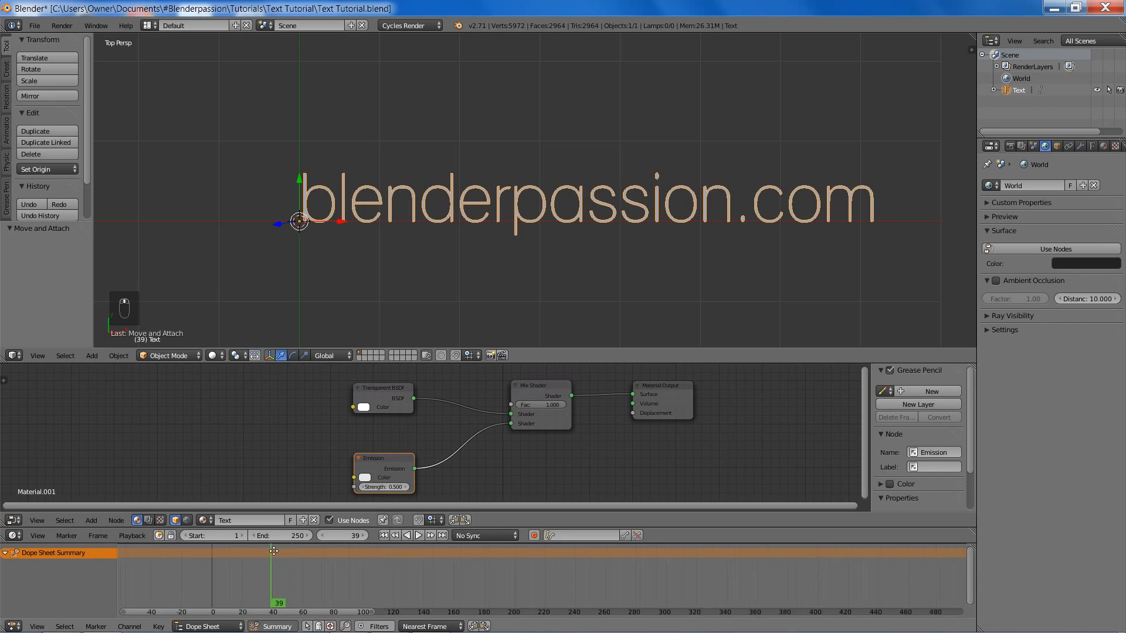
middle_drag(198, 570, 347, 588)
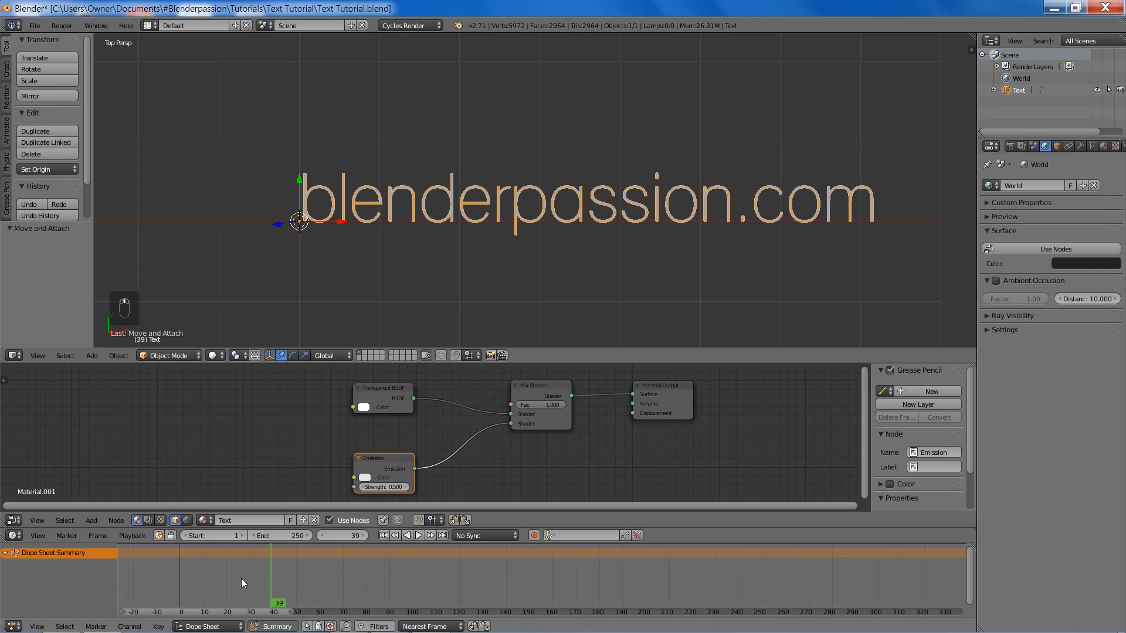
drag(244, 584, 230, 585)
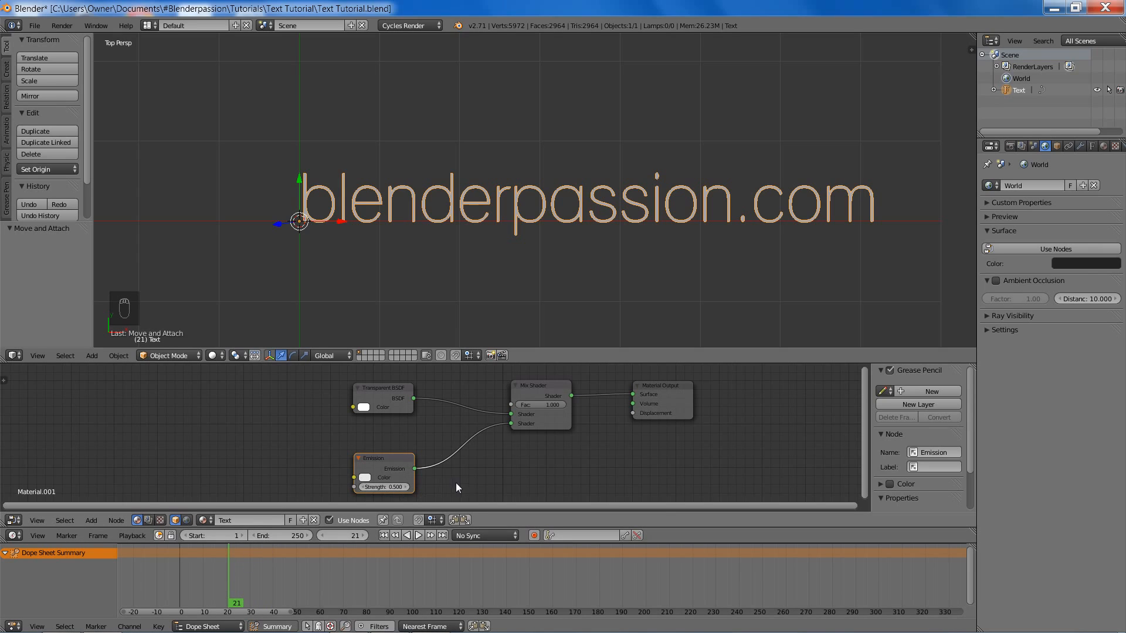
drag(544, 409, 527, 406)
key(i)
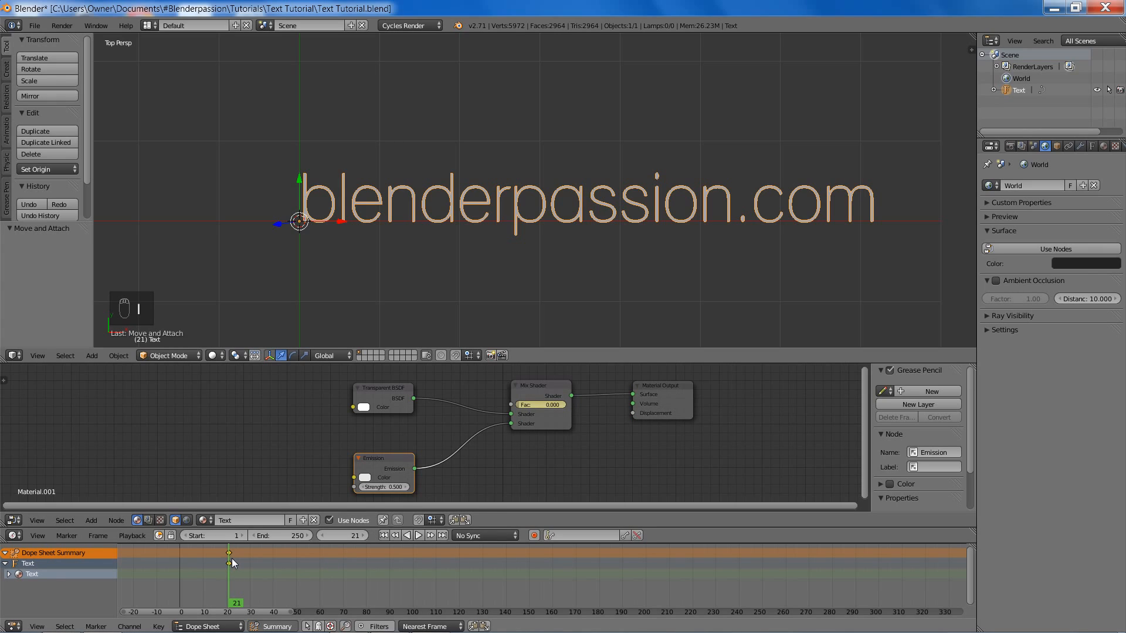
- At frame 36, set the Mix Shader factor to 1.000 and insert a keyframe on it
drag(232, 563, 262, 569)
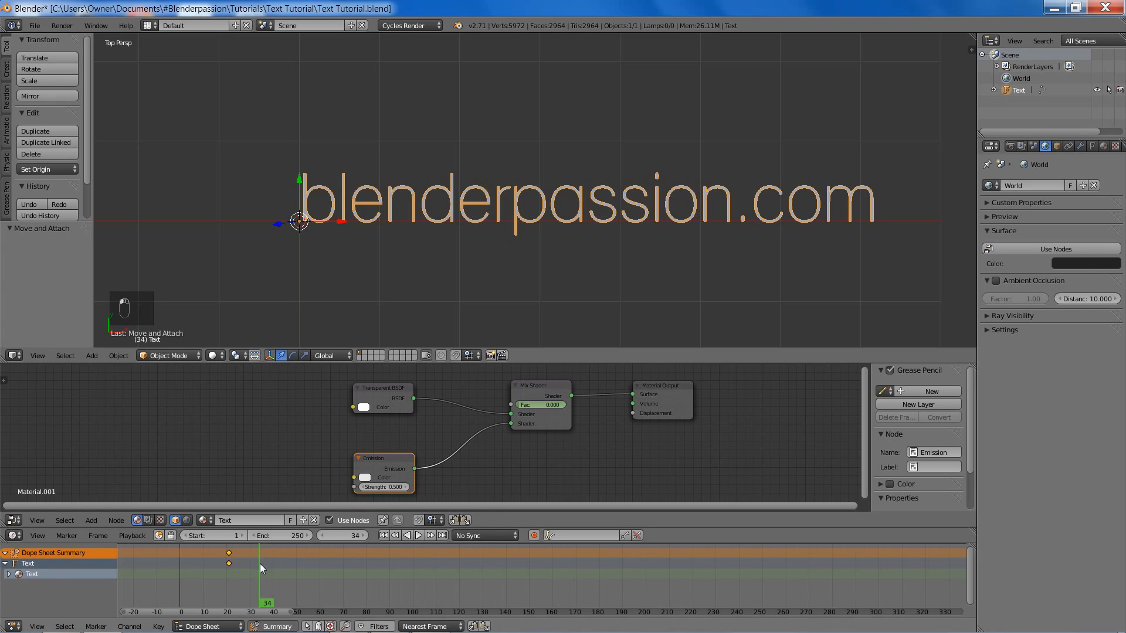
key(Right)
key(Right)
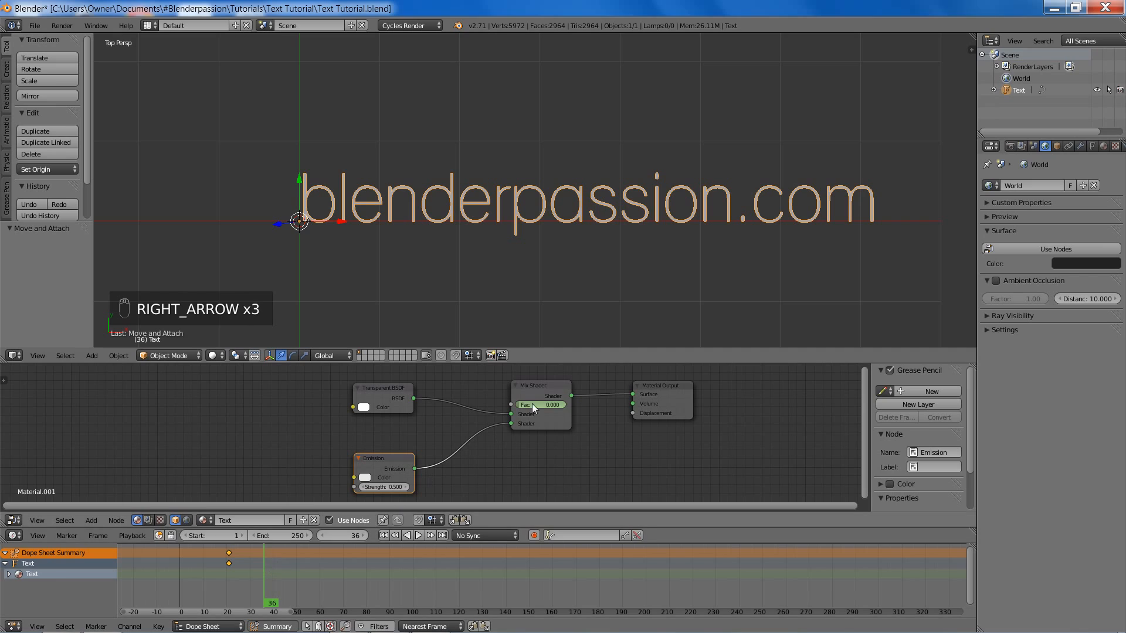
drag(533, 405, 581, 405)
key(i)
key(i)
key(i)
key(i)
- Preview the text's fade-in with rendered shading by stepping through frames 21 to 36
shift+middle_drag(526, 229, 515, 245)
key(Left)
key(Left)
key(Left)
key(Left)
key(Left)
key(Left)
key(Left)
key(Left)
key(Left)
key(Left)
key(Left)
key(Left)
key(Left)
key(Left)
key(Left)
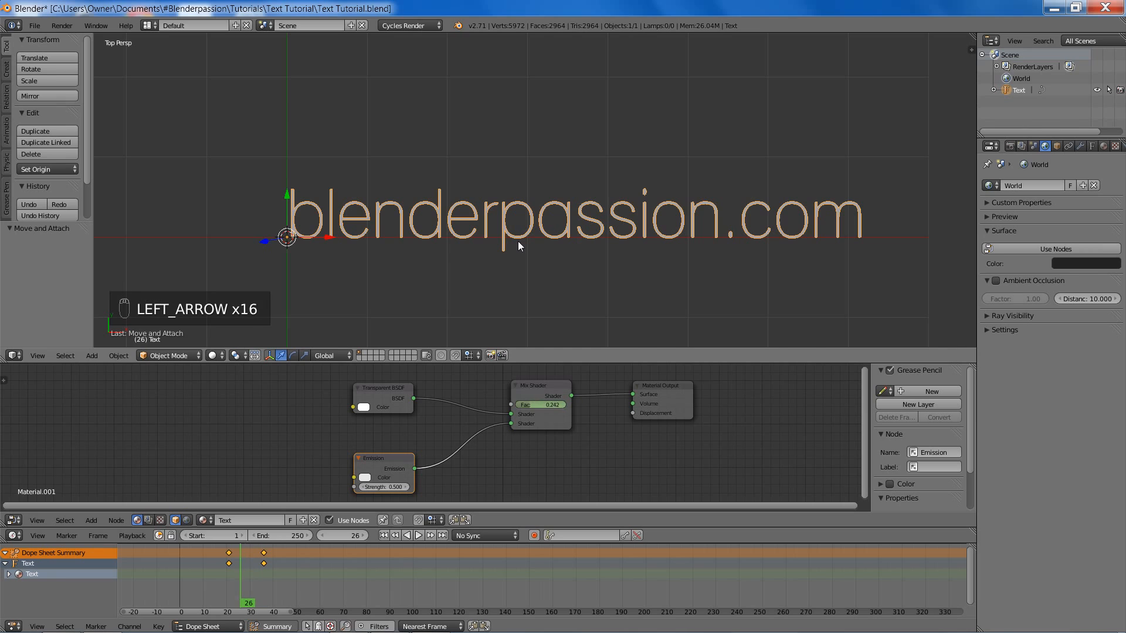
key(shift+z)
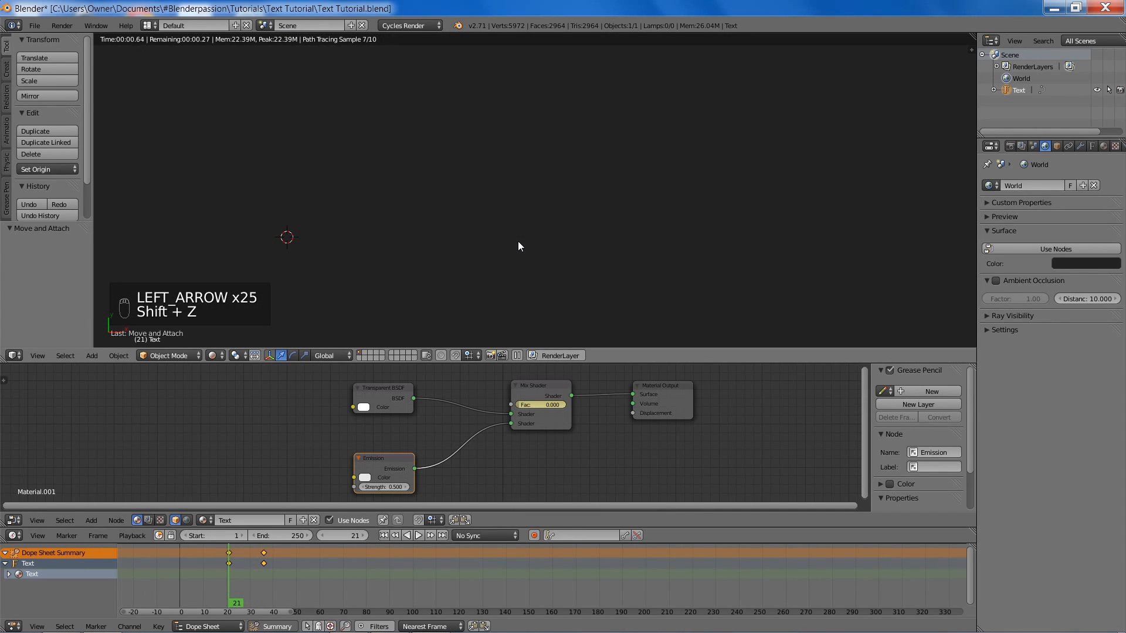
key(Right)
key(Right)
key(Right)
key(Right)
key(Right)
key(Right)
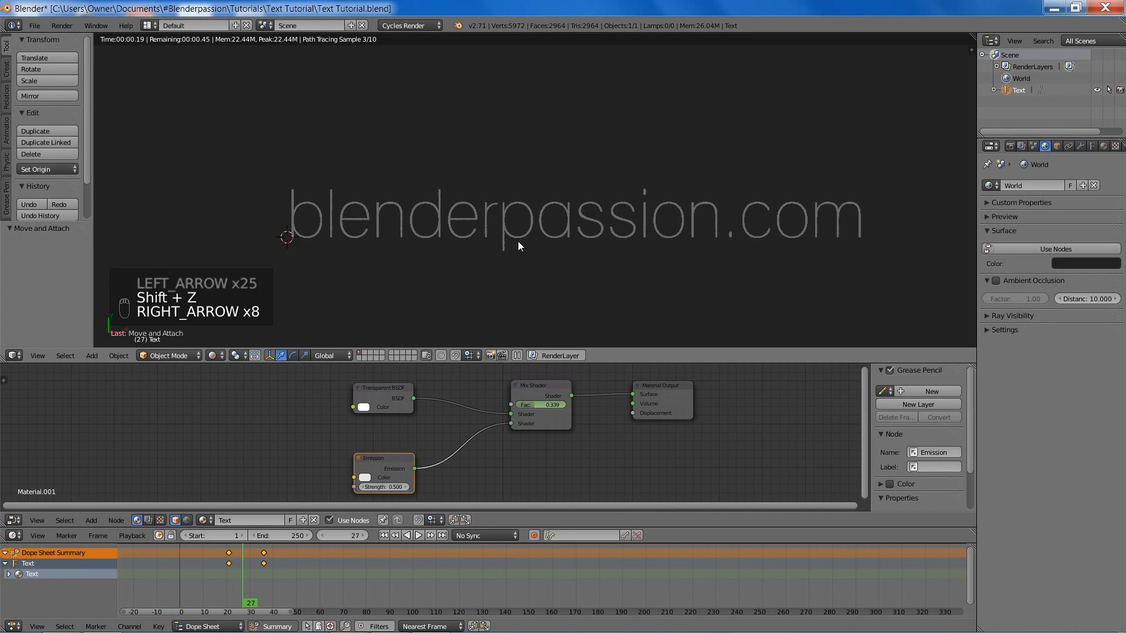
key(Right)
key(Right)
key(Right)
key(Right)
key(Right)
key(Right)
key(Right)
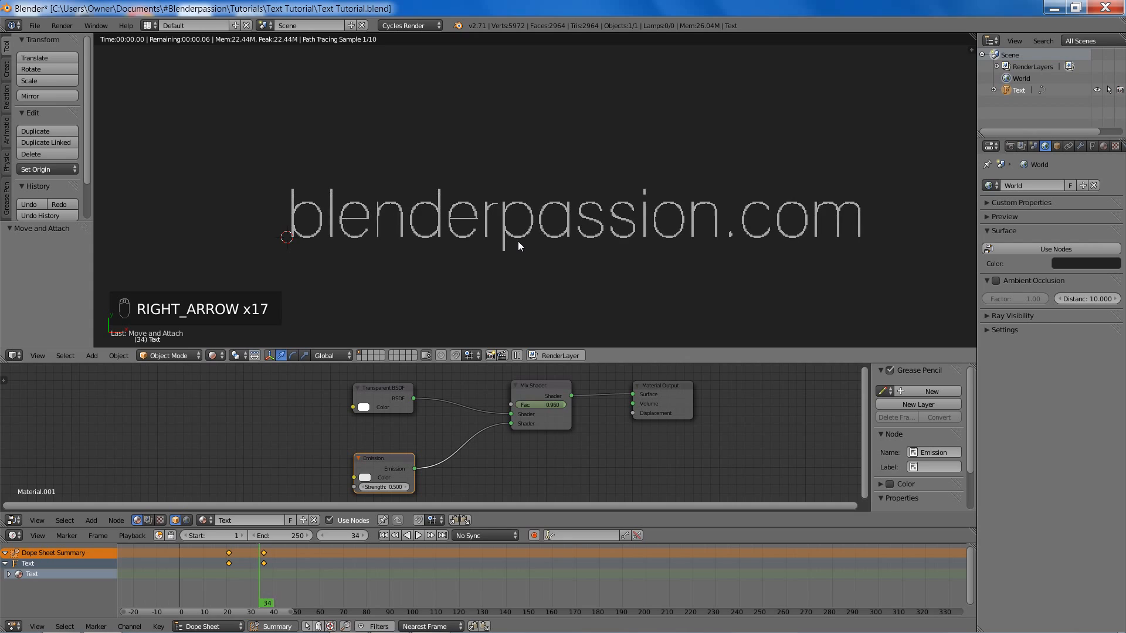
key(Right)
key(Right)
- Return the 3D view to solid shading and save the scene
key(z)
key(z)
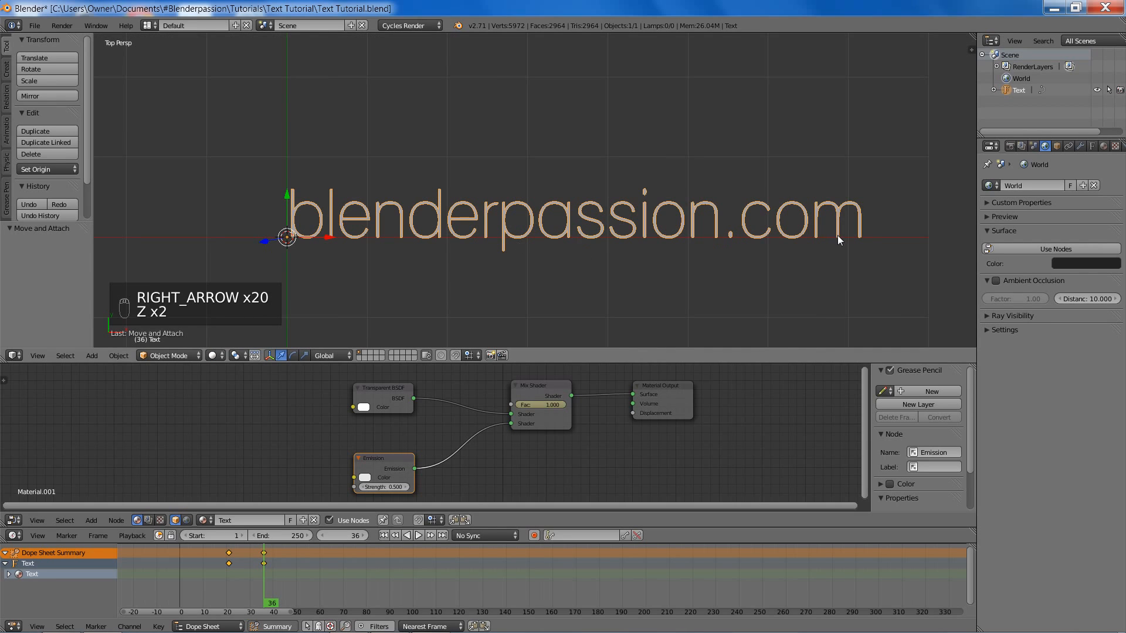
key(ctrl+s)
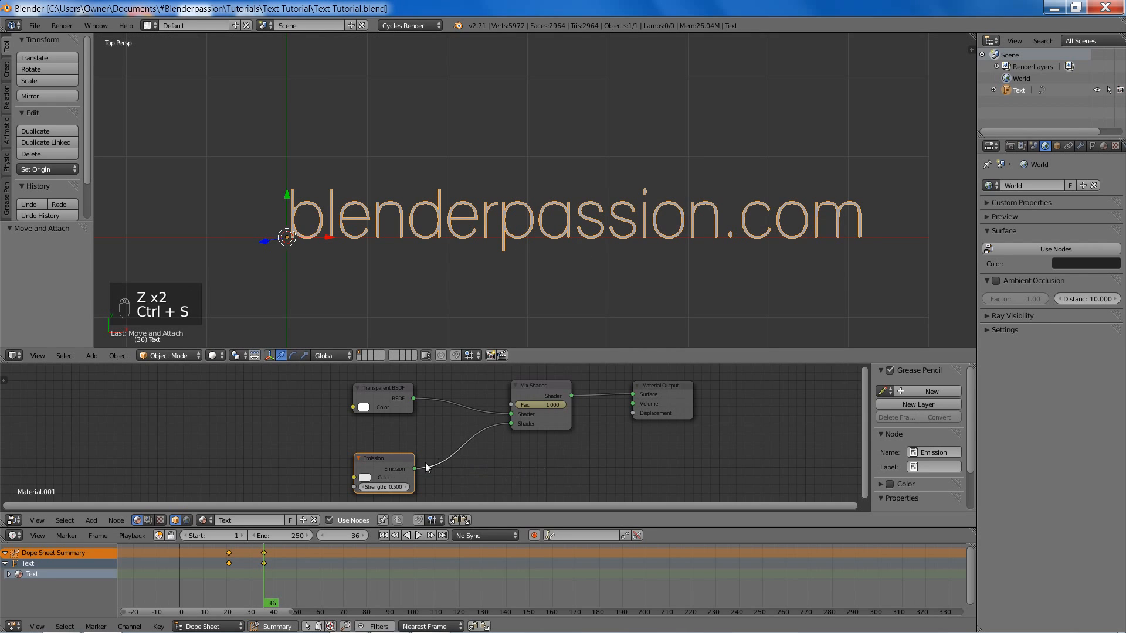
click(365, 477)
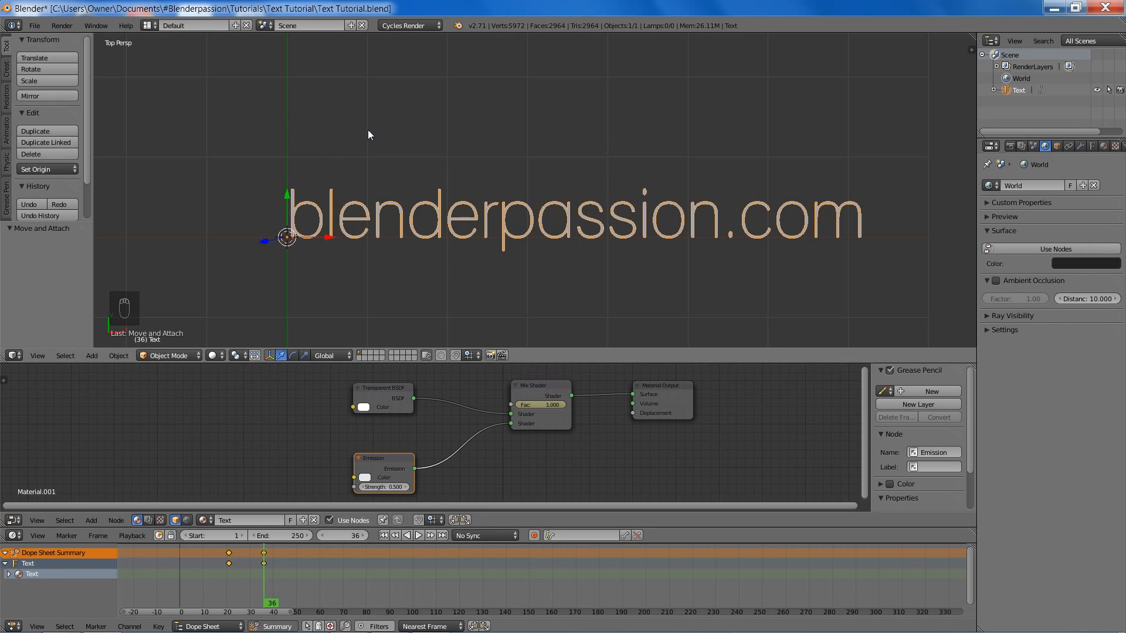
- Add a new text object at the 3D cursor
shift+middle_drag(368, 135, 479, 170)
scroll(479, 159, down, 3)
scroll(479, 170, up, 1)
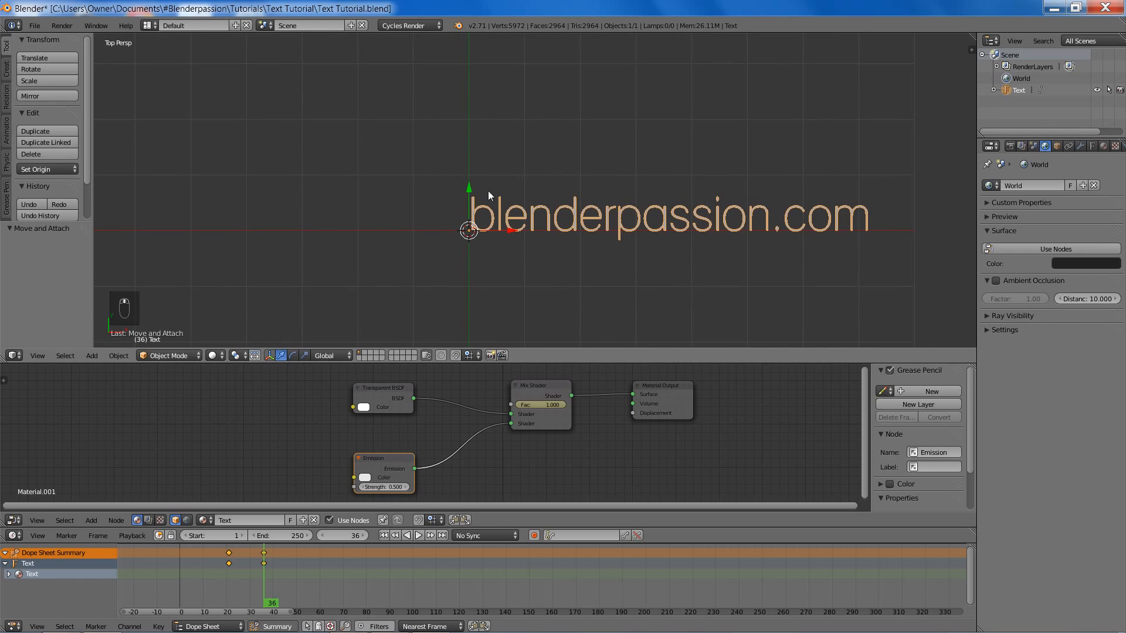
key(shift+a)
mouse_move(402, 224)
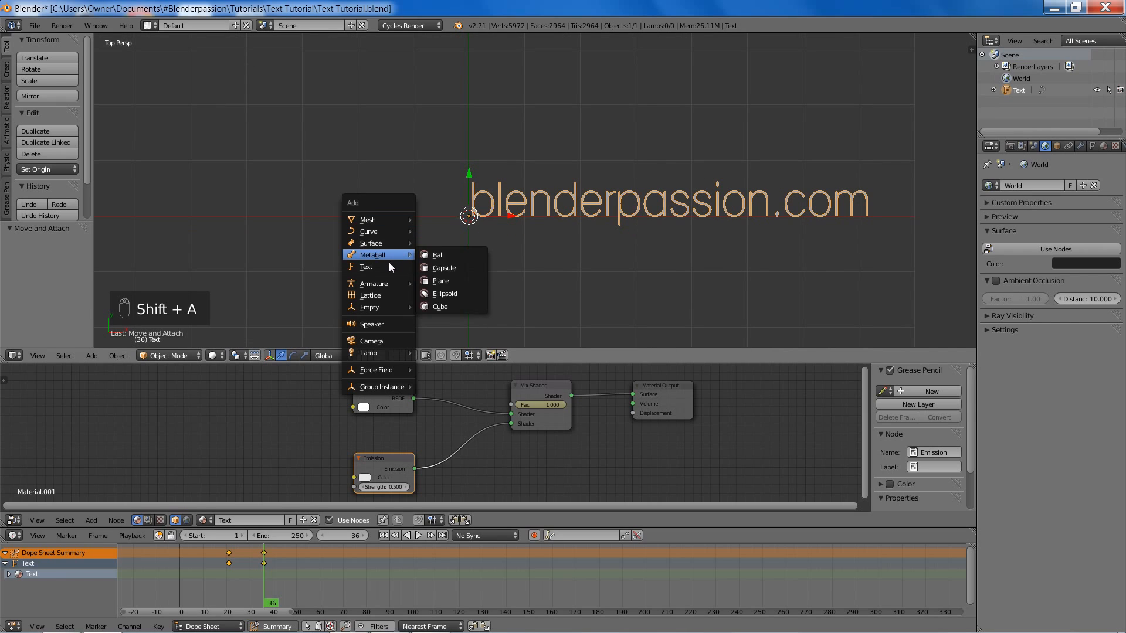
click(381, 268)
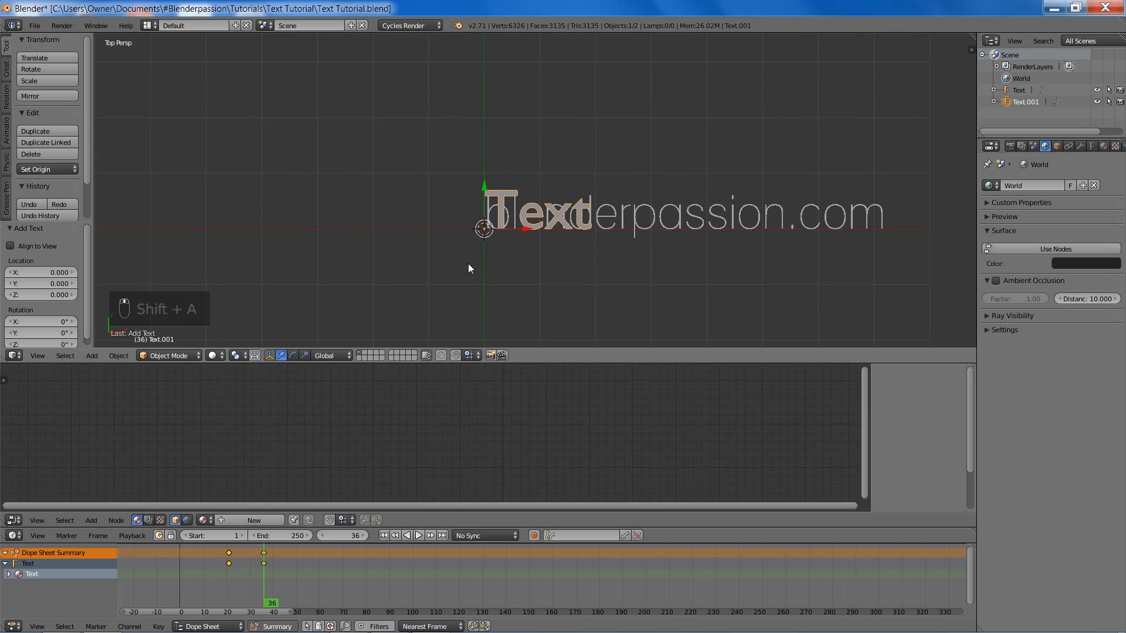
- Replace the new text object's default content with "1" and return to Object Mode
key(Tab)
key(BackSpace)
key(BackSpace)
key(BackSpace)
key(BackSpace)
key(BackSpace)
key(BackSpace)
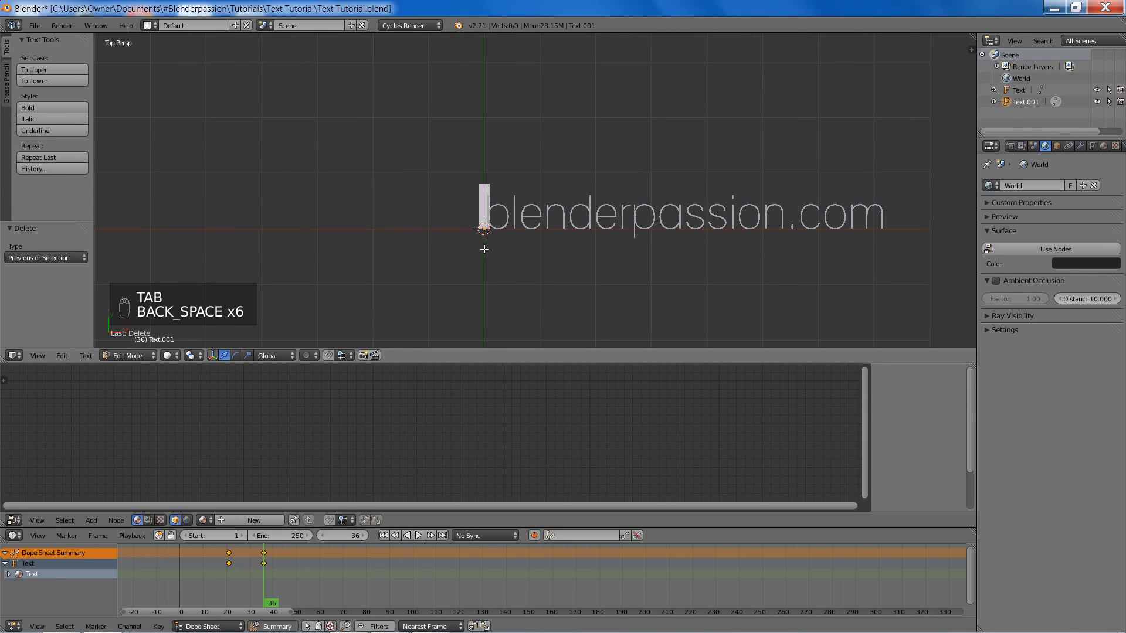
text(1)
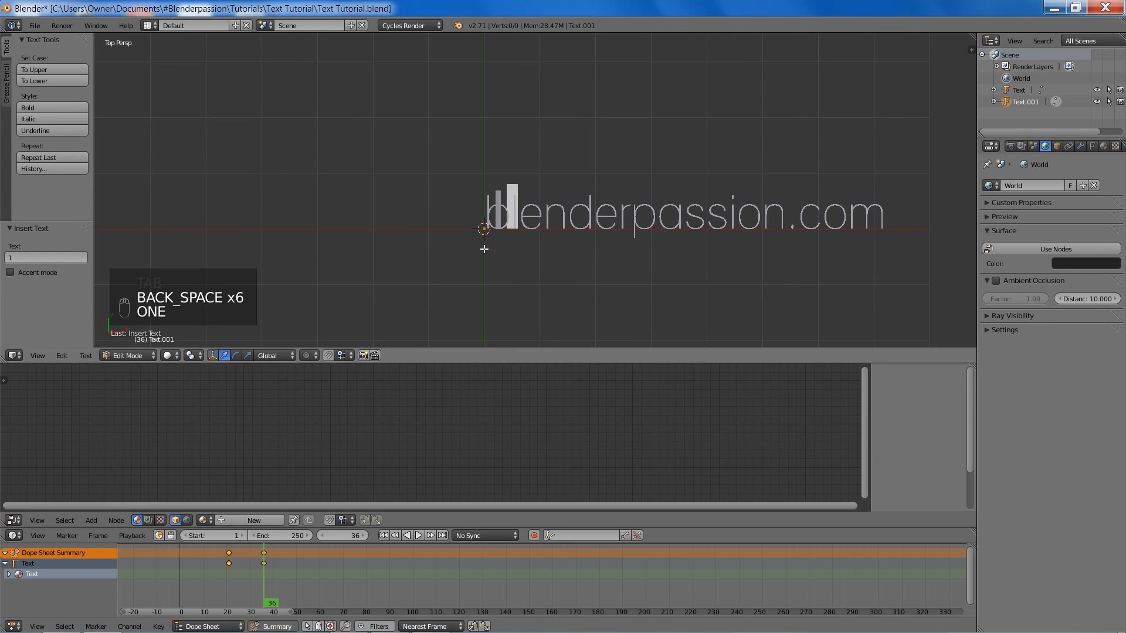
key(Tab)
- Set the regular font of the "1" to the already loaded Lane-N font
click(1093, 146)
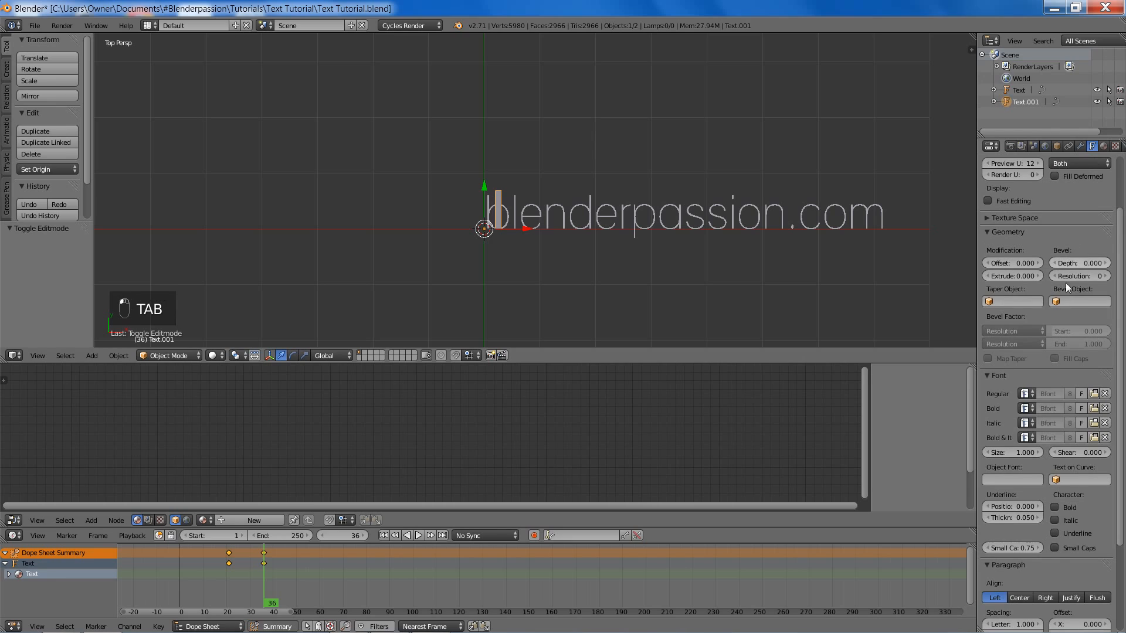
scroll(1065, 299, down, 1)
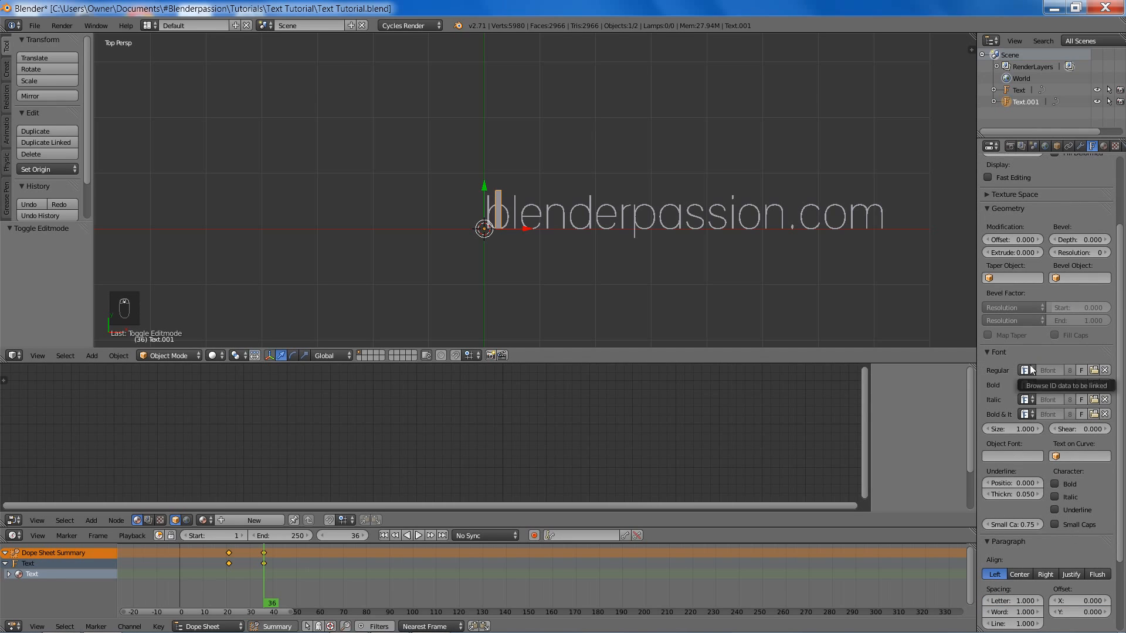
click(1093, 370)
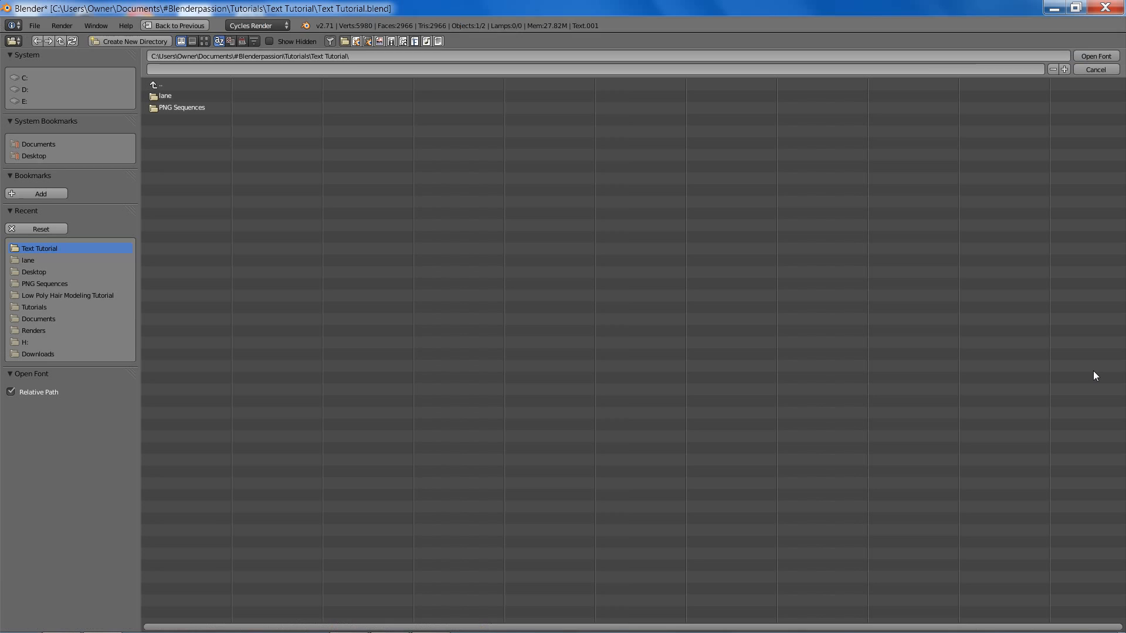
click(1096, 69)
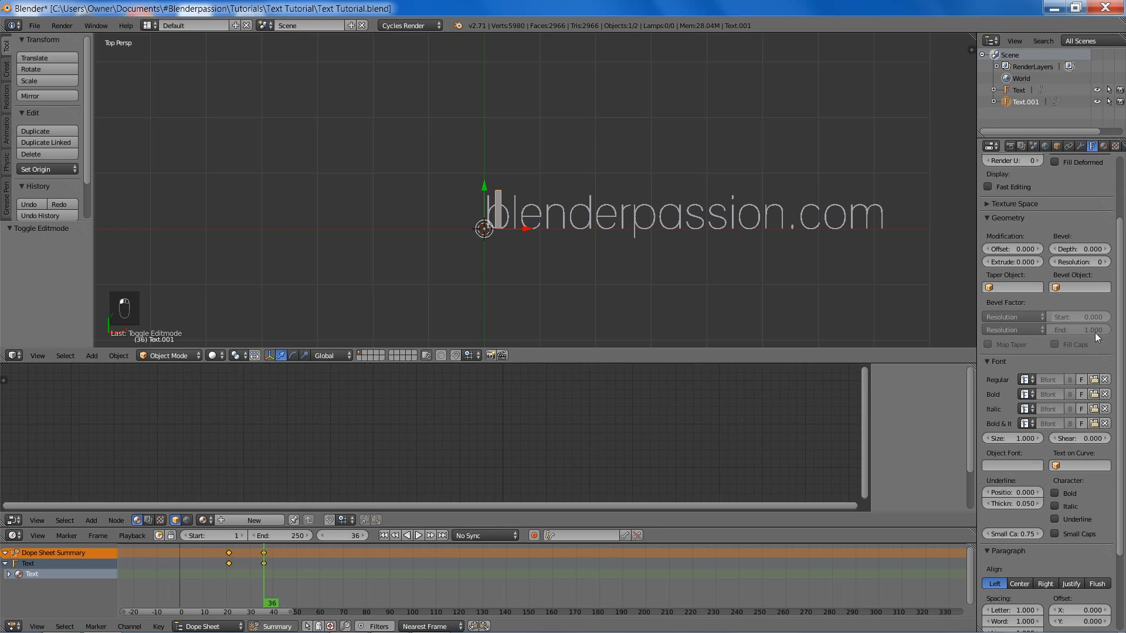
click(1025, 379)
click(978, 409)
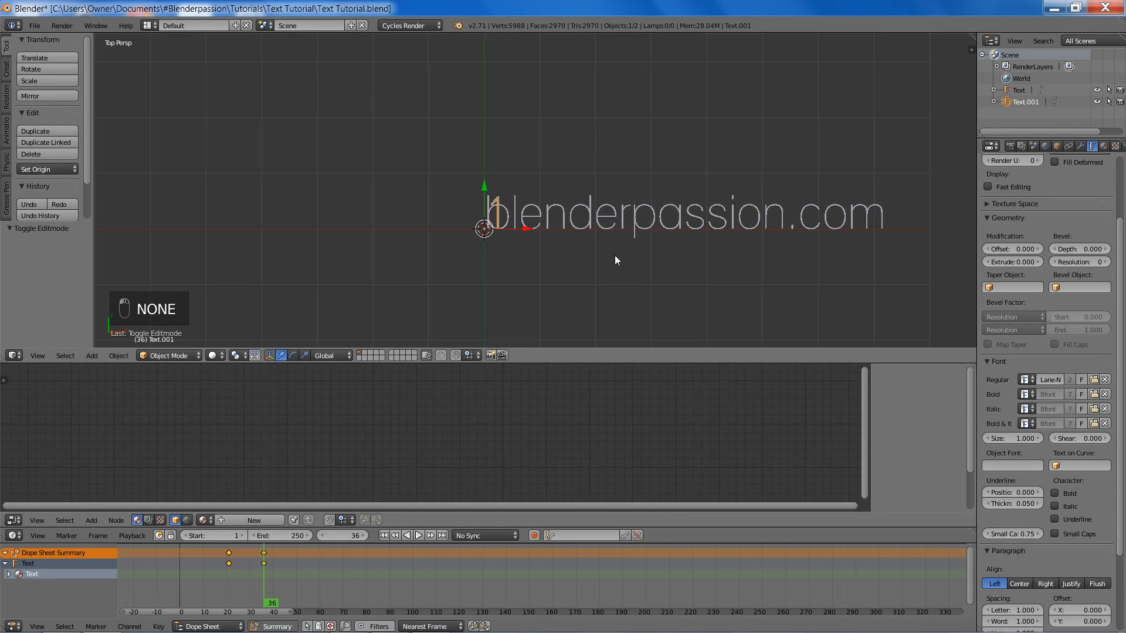
- Move the "1" about -0.455 along the X axis so it sits before the blenderpassion.com text
key(g)
key(x)
click(362, 289)
shift+middle_drag(520, 235, 583, 251)
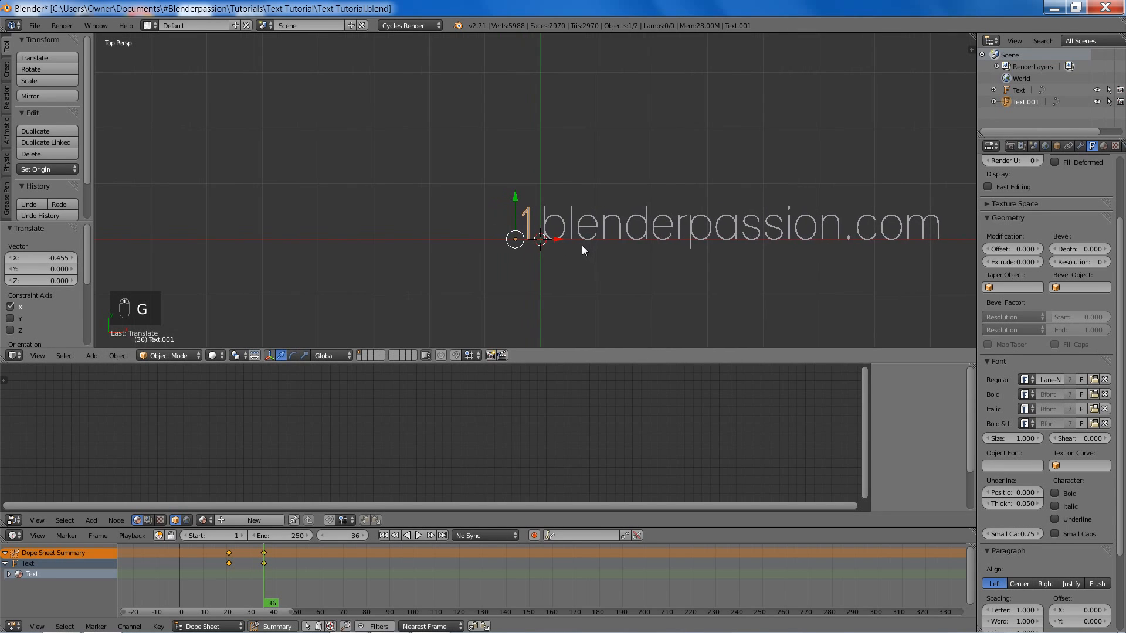
- Scale the "1" down uniformly to about 0.733
scroll(582, 245, up, 7)
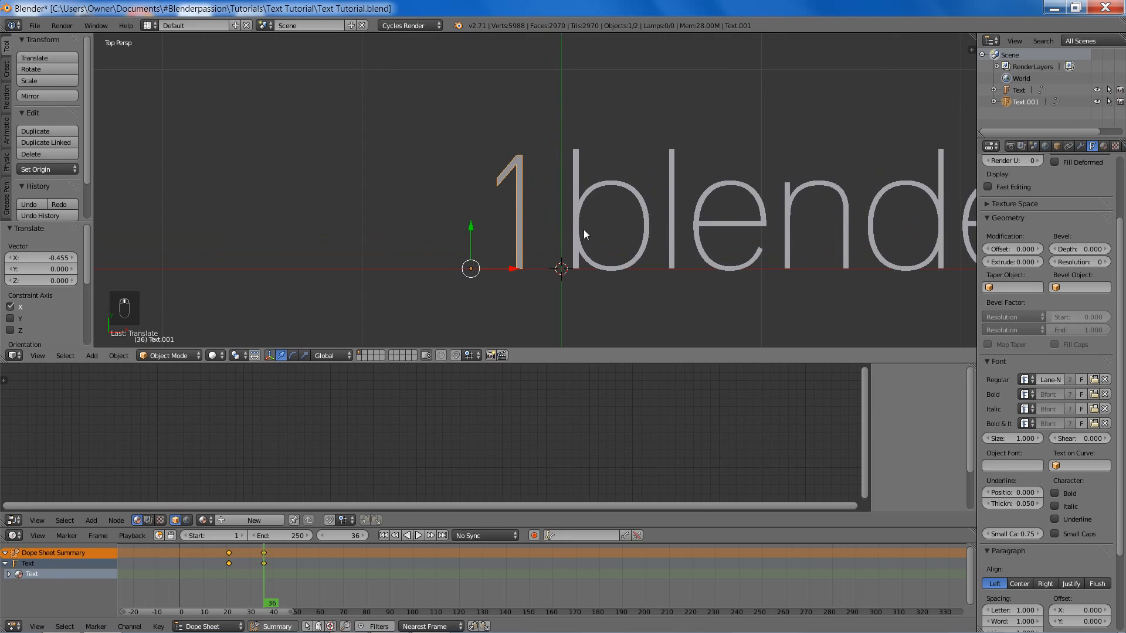
key(s)
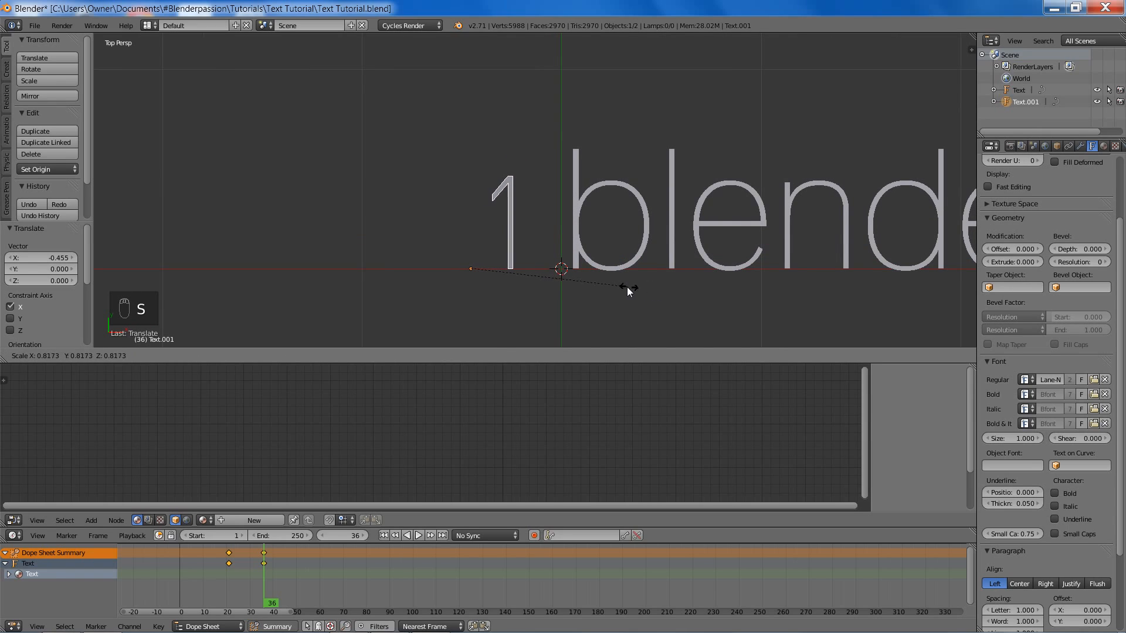
click(614, 287)
- Move the "1" about -0.213 further along the X axis, fine-tune its X position, and deselect everything
key(g)
key(x)
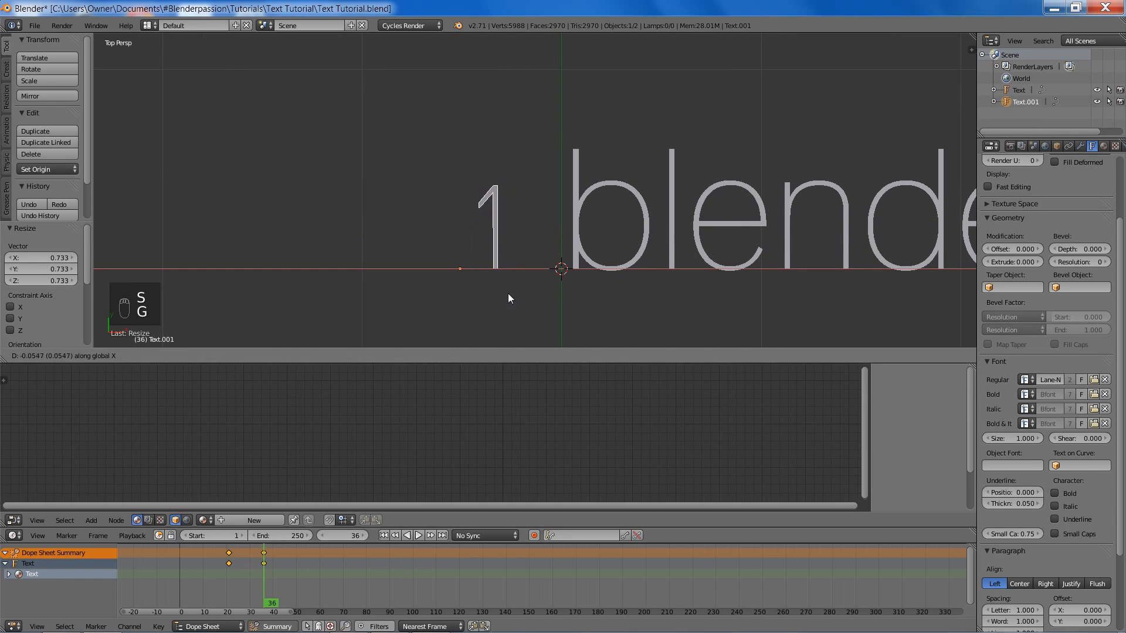
click(199, 304)
scroll(677, 236, down, 7)
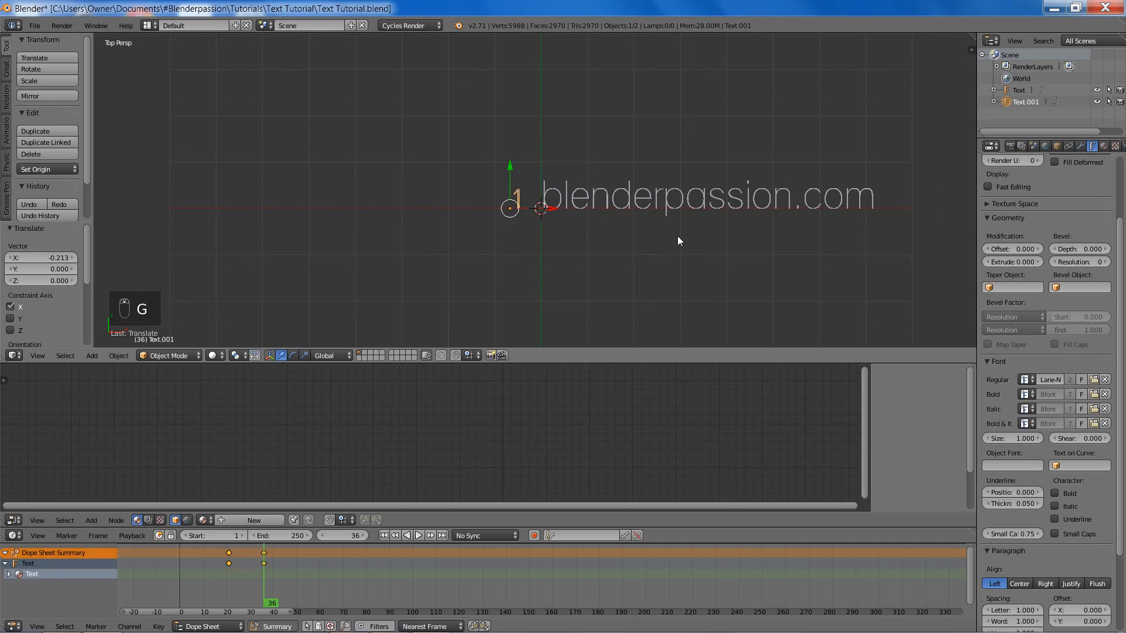
key(g)
key(x)
click(668, 243)
scroll(540, 235, up, 3)
key(a)
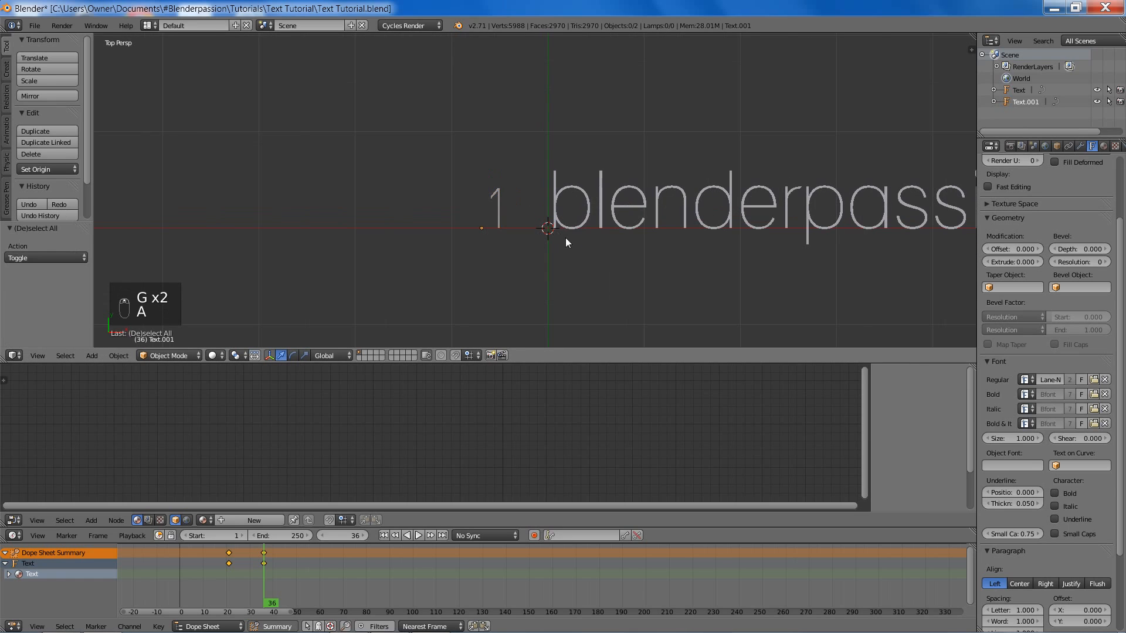
- Add a mesh circle with 32 vertices and a radius of 1 at the 3D cursor
key(shift+a)
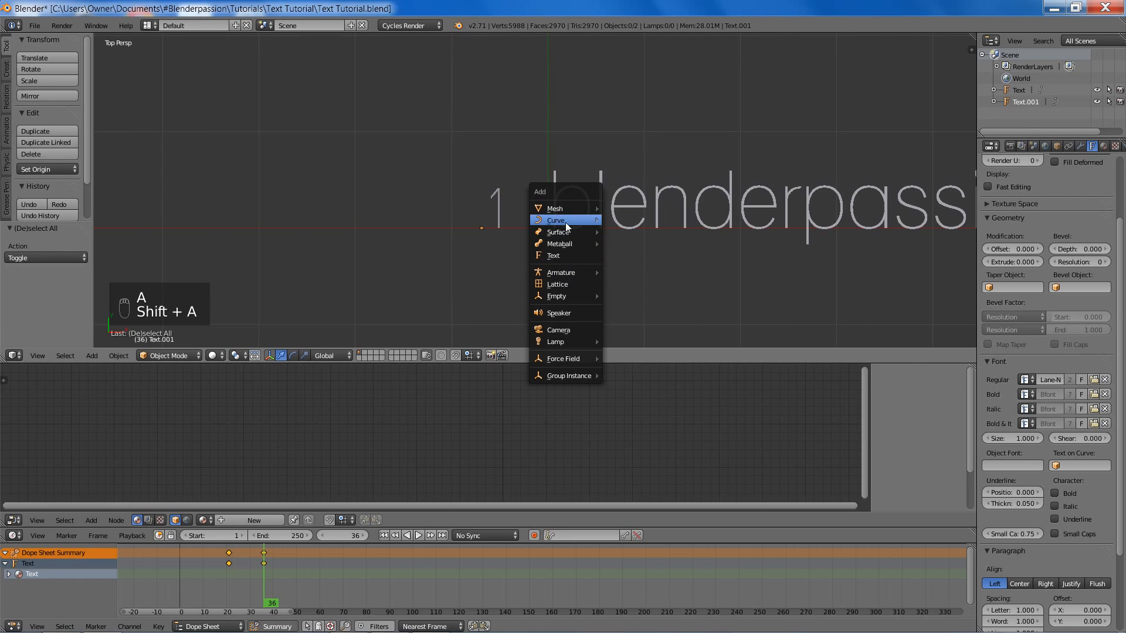
mouse_move(565, 221)
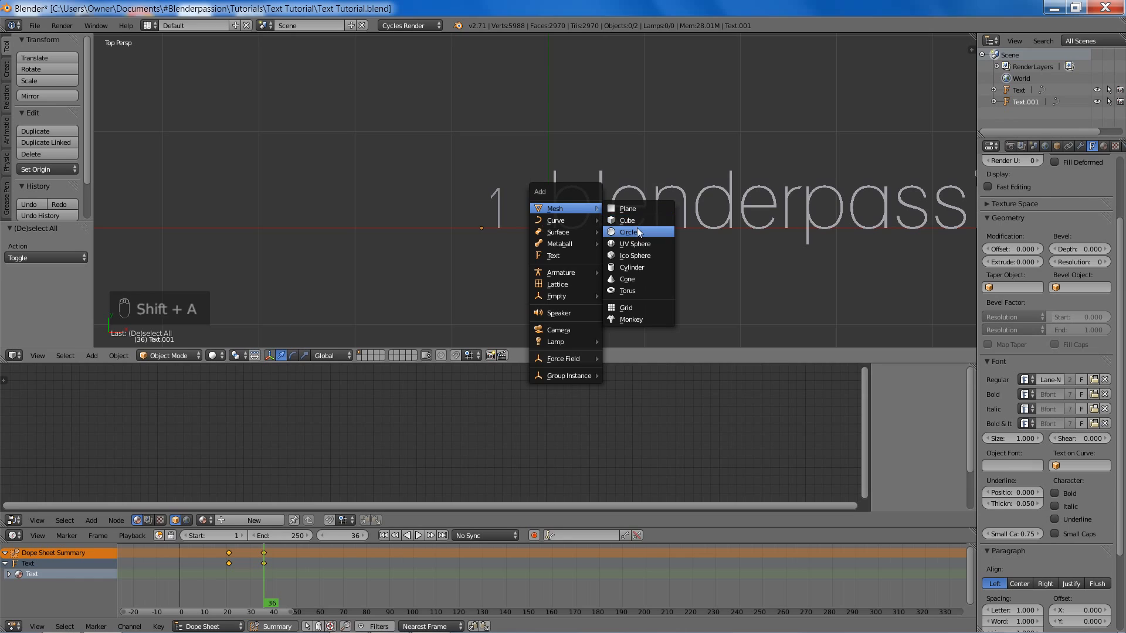
click(636, 229)
- Rename the "1" text object to Number 1 and the new circle to Circle 1
right_click(495, 215)
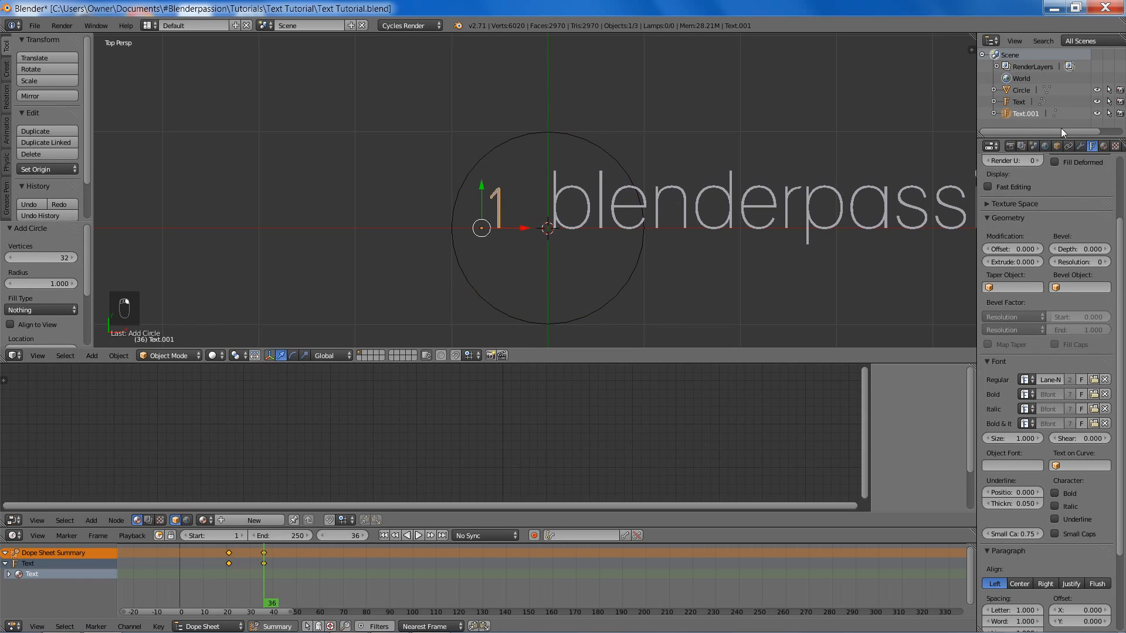
double_click(1022, 114)
text(Number 1)
key(Return)
double_click(1018, 90)
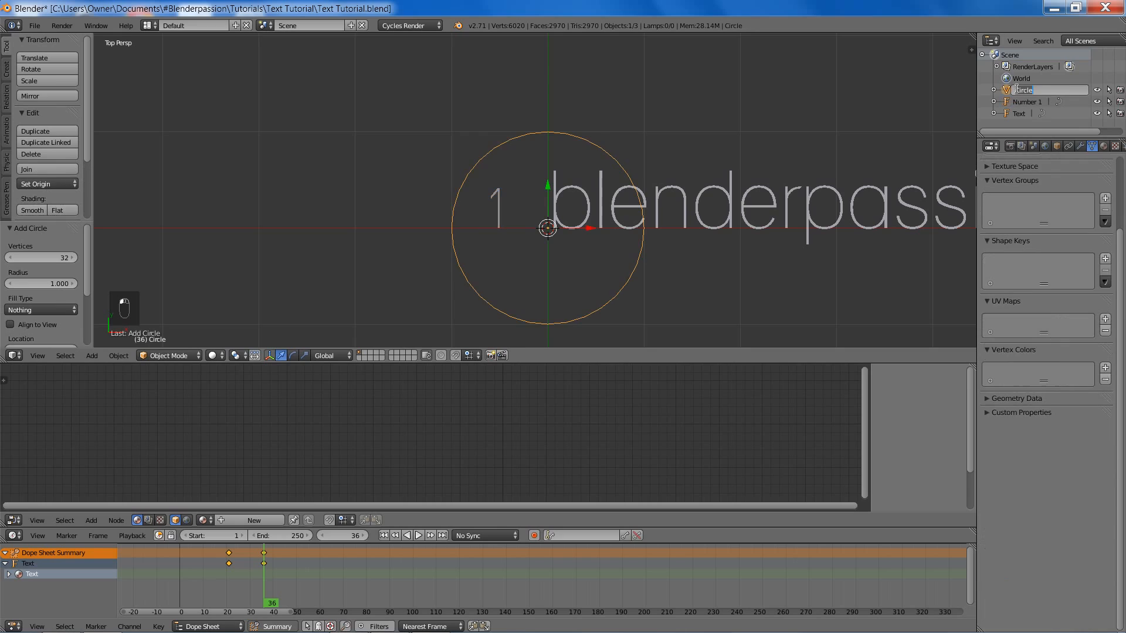
key(BackSpace)
key(Return)
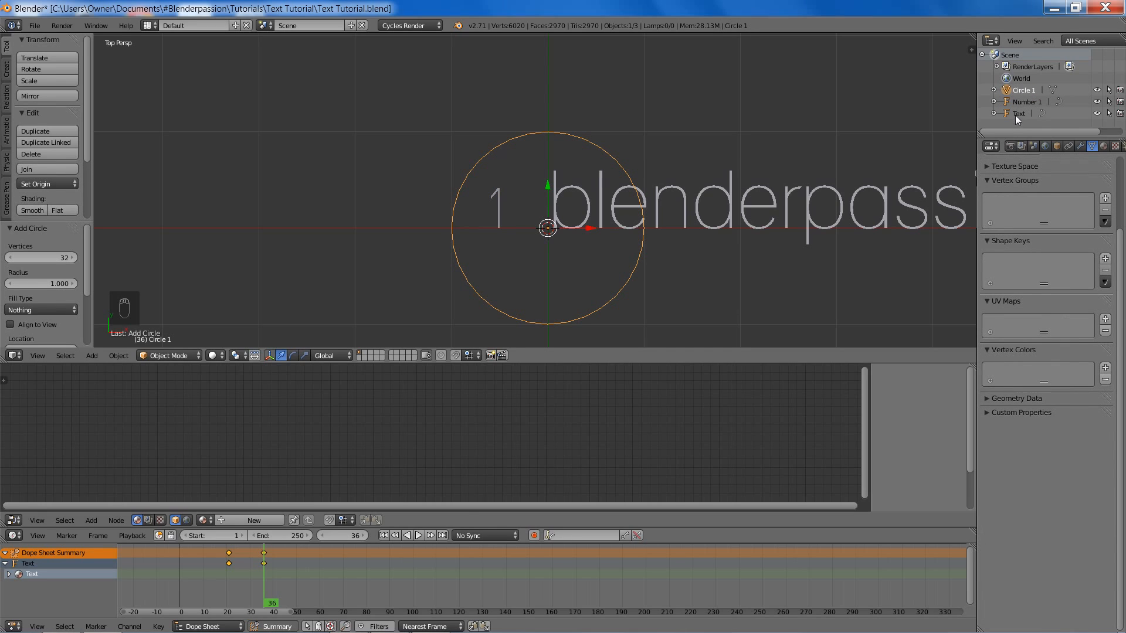
- Rename the main text object to blenderpassion.com
double_click(1015, 114)
text(blenderp)
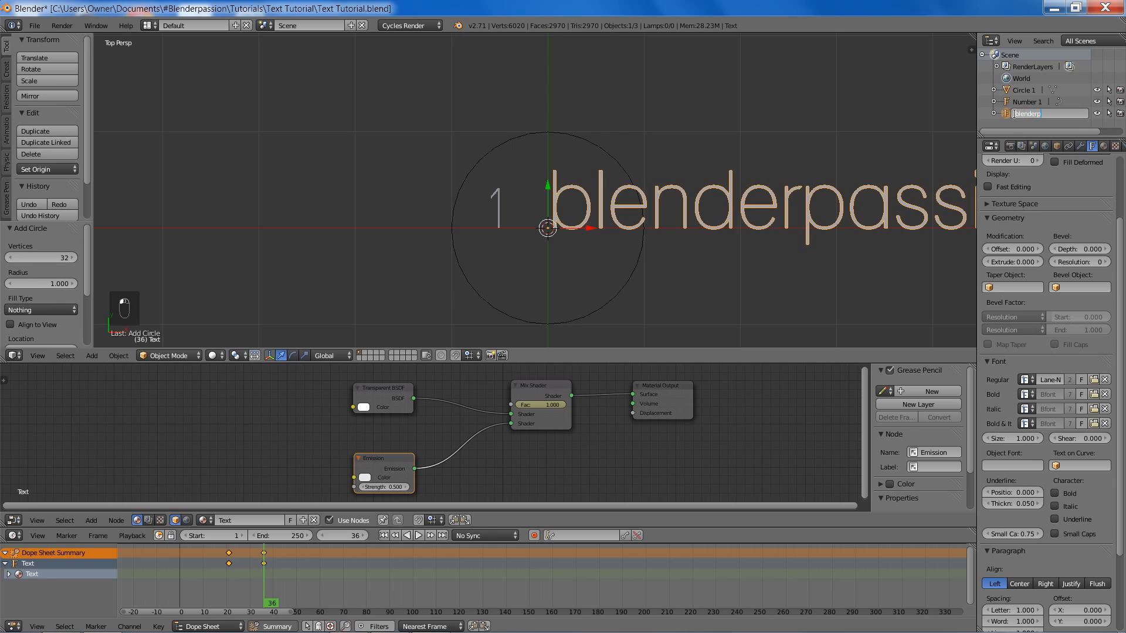
text(assion.com)
key(Return)
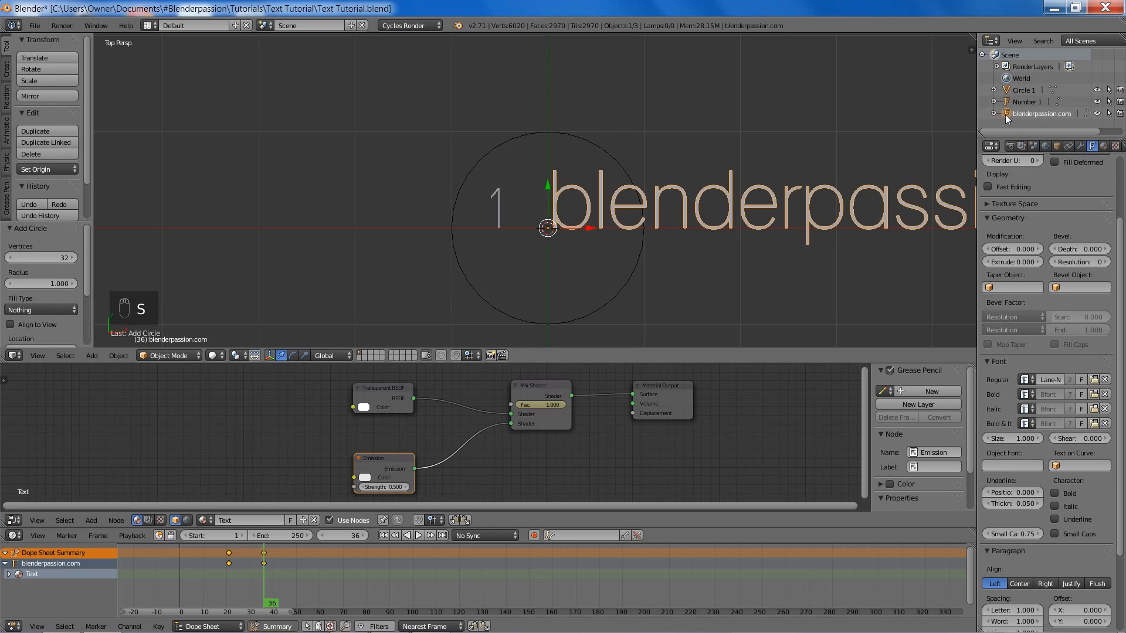
- Scale Circle 1 down uniformly to about 0.391
right_click(625, 287)
scroll(727, 325, up, 3)
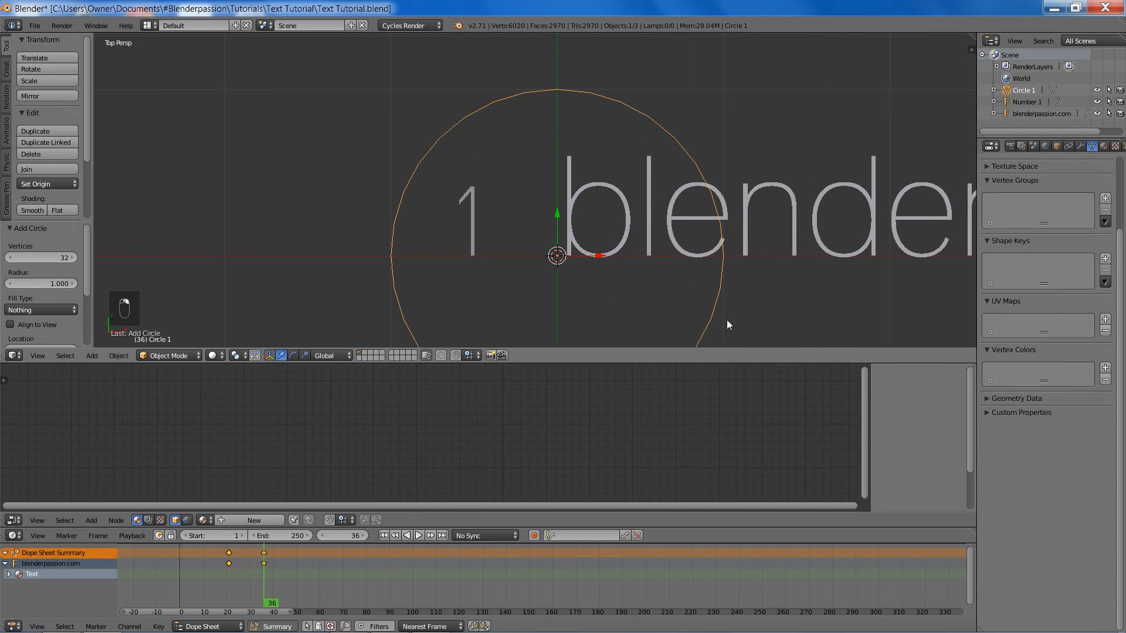
key(s)
click(624, 268)
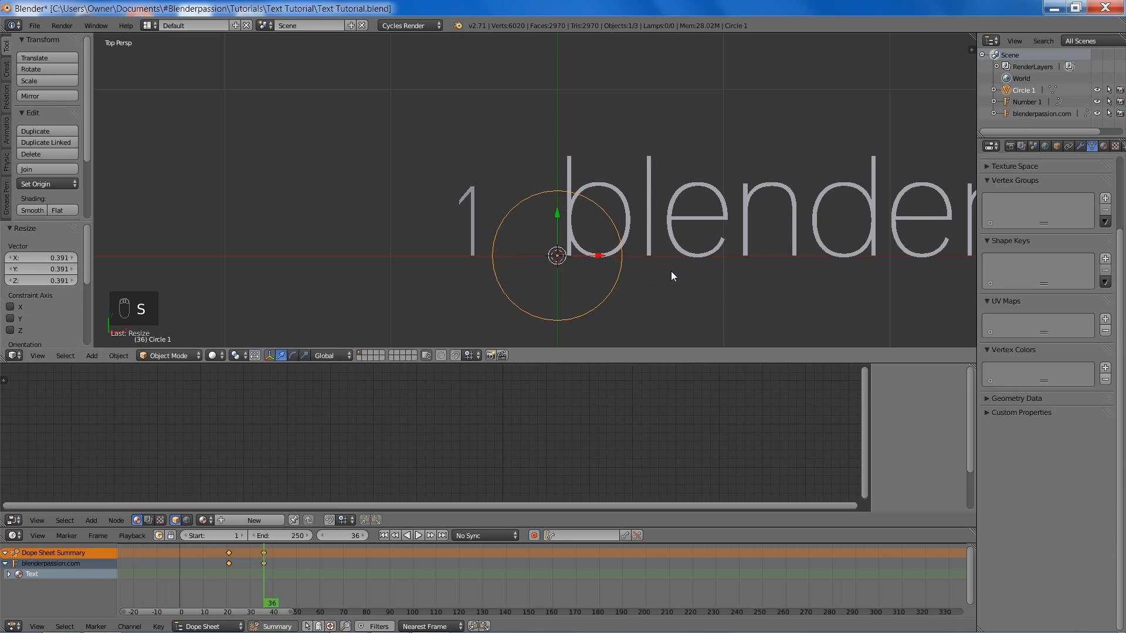
- Move Circle 1 about -0.511 along X and about 0.213 along Y so it surrounds the "1"
key(g)
key(x)
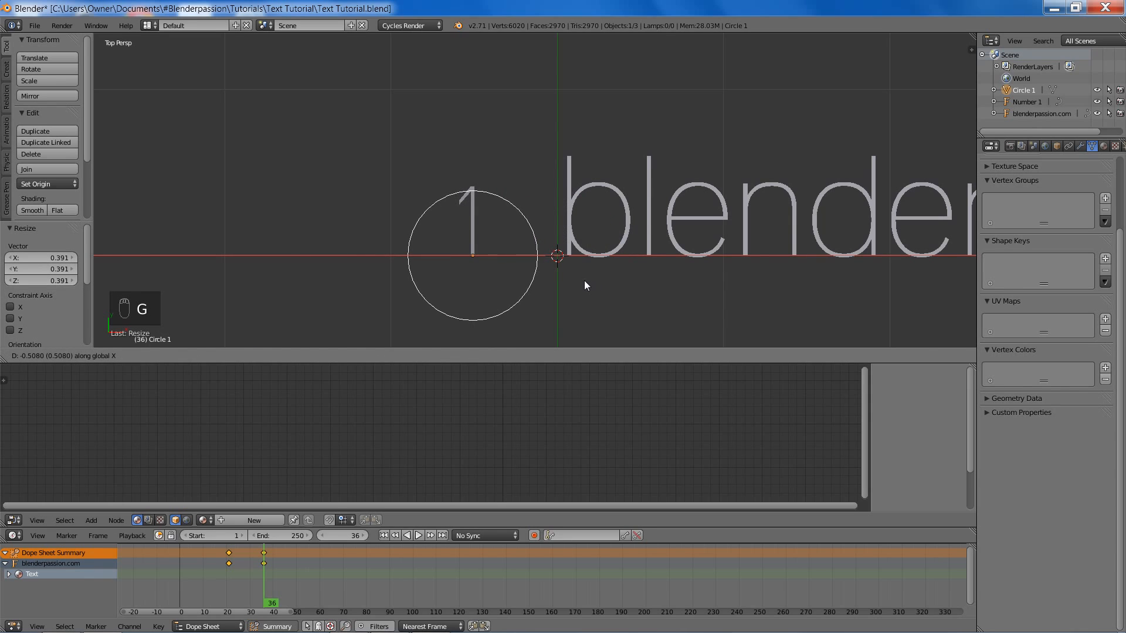
click(580, 280)
key(g)
key(y)
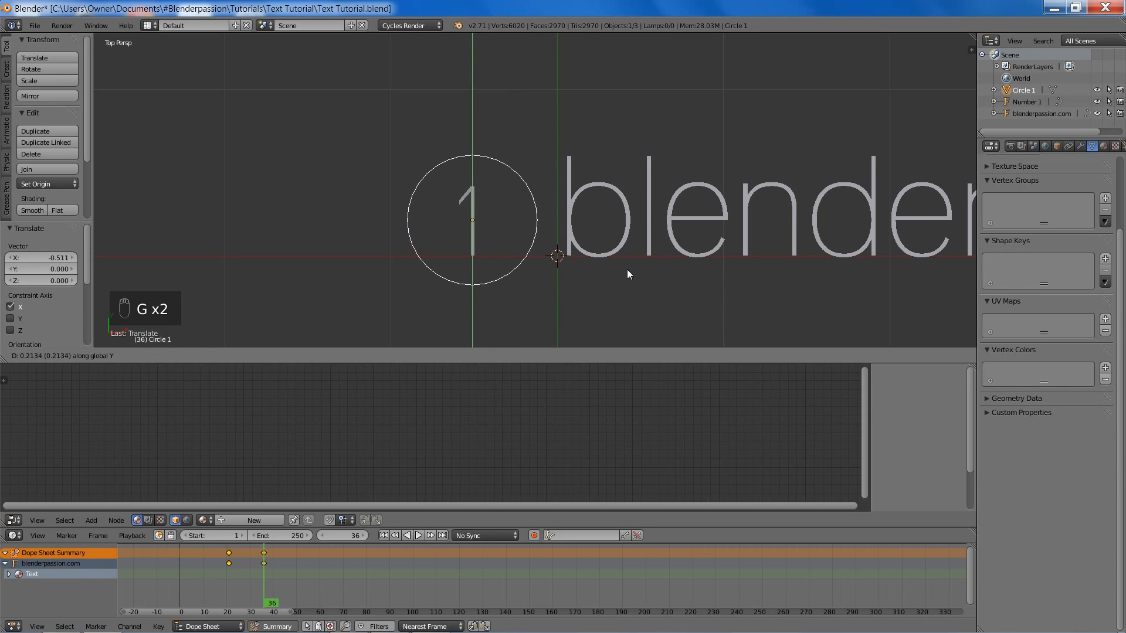
click(628, 270)
- Scale Circle 1 up by about 1.064, deselect everything, and save over Text Tutorial.blend
key(s)
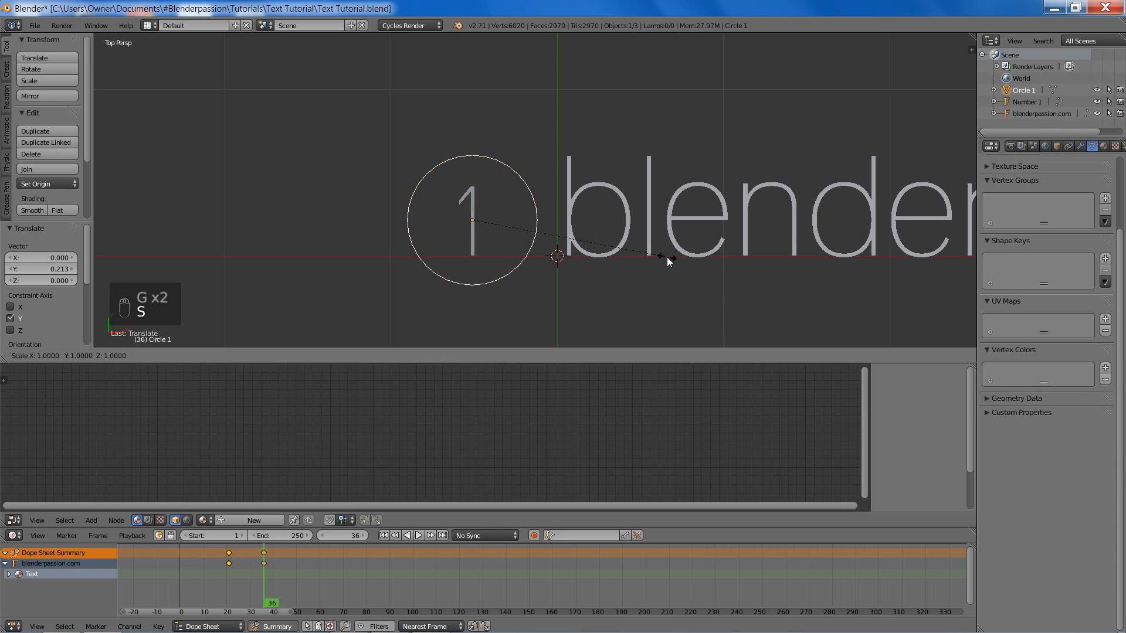
click(701, 263)
scroll(645, 240, down, 5)
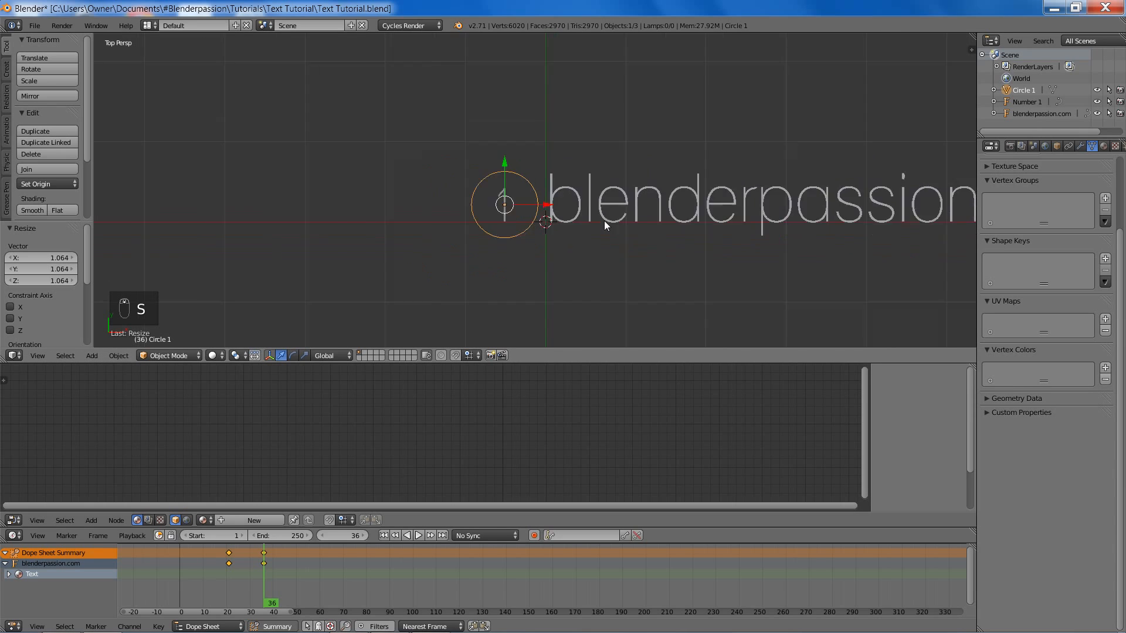
key(a)
scroll(563, 226, up, 5)
key(ctrl+s)
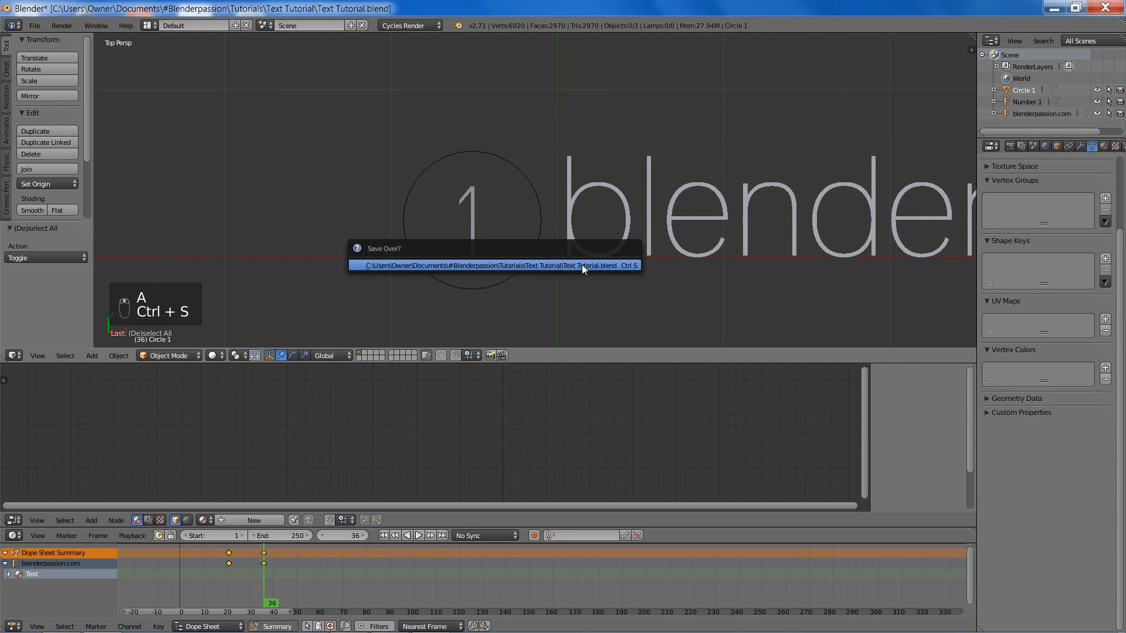
click(582, 264)
- Snap the 3D cursor to the centre of Circle 1
right_click(474, 221)
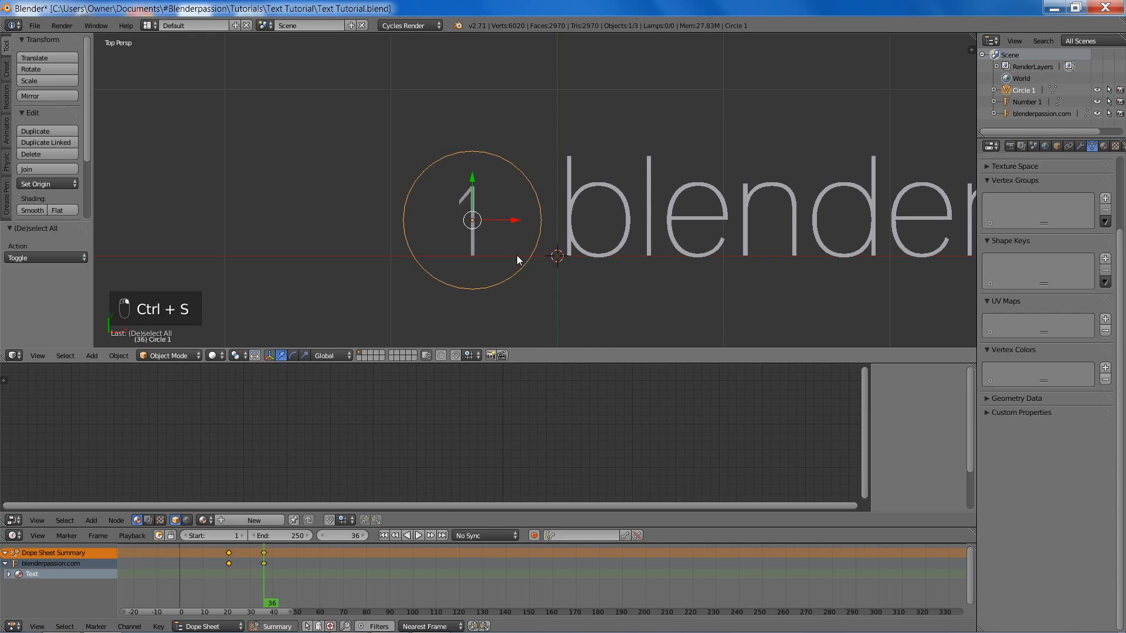
scroll(546, 240, up, 3)
key(shift+s)
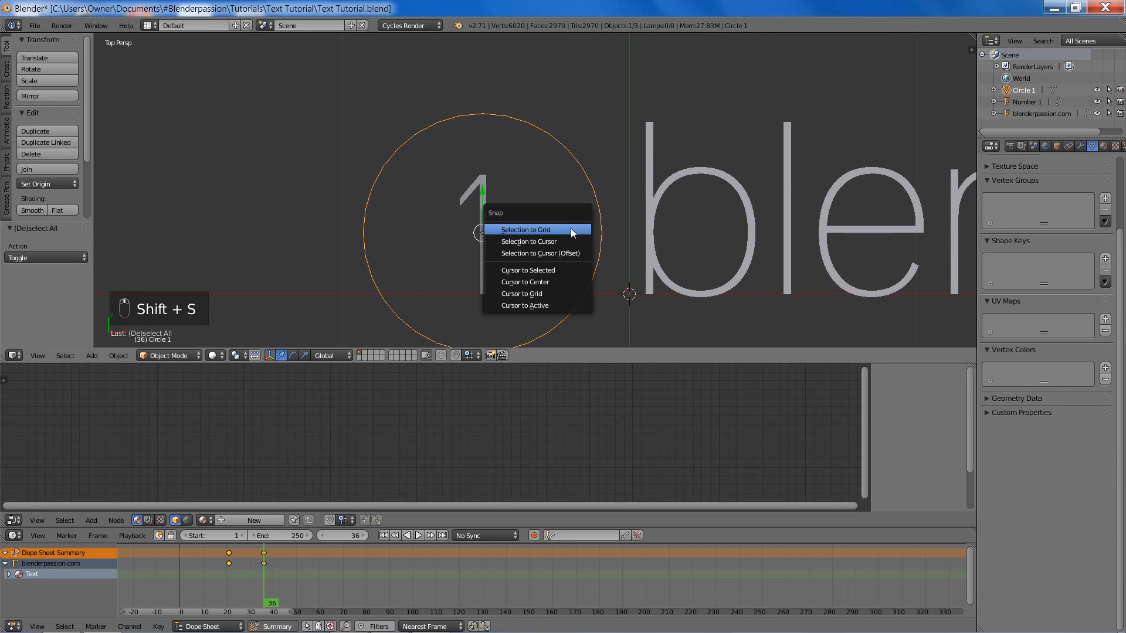
click(546, 270)
- Set the origin of Number 1 to its geometry, replace it with the 3D cursor position, and test it with a cancelled scale
right_click(483, 264)
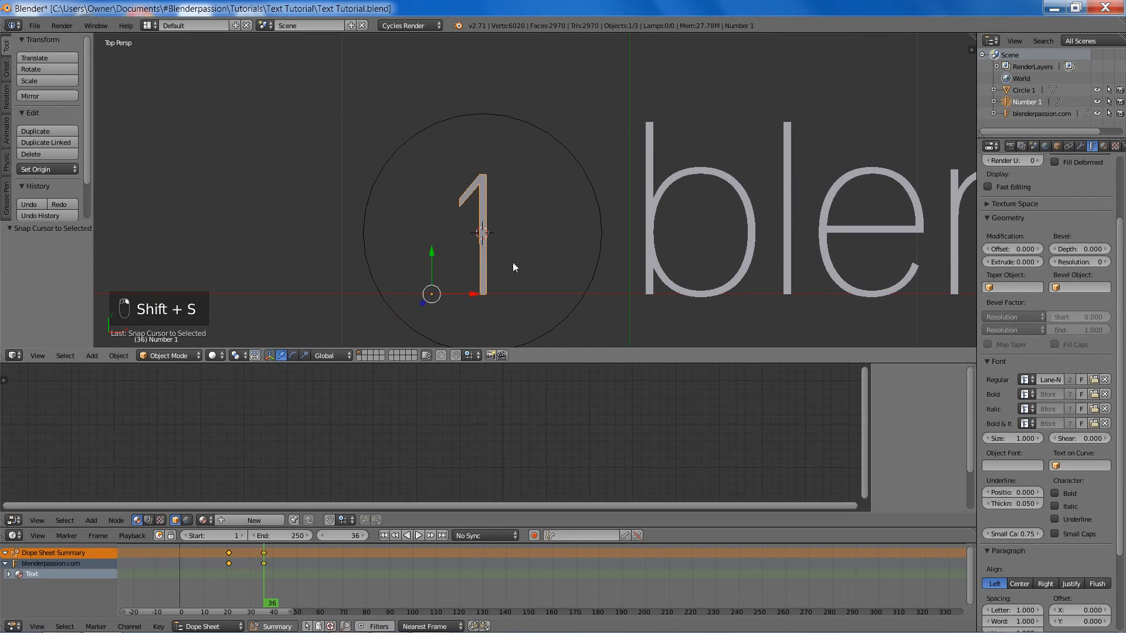
key(ctrl+alt+shift+c)
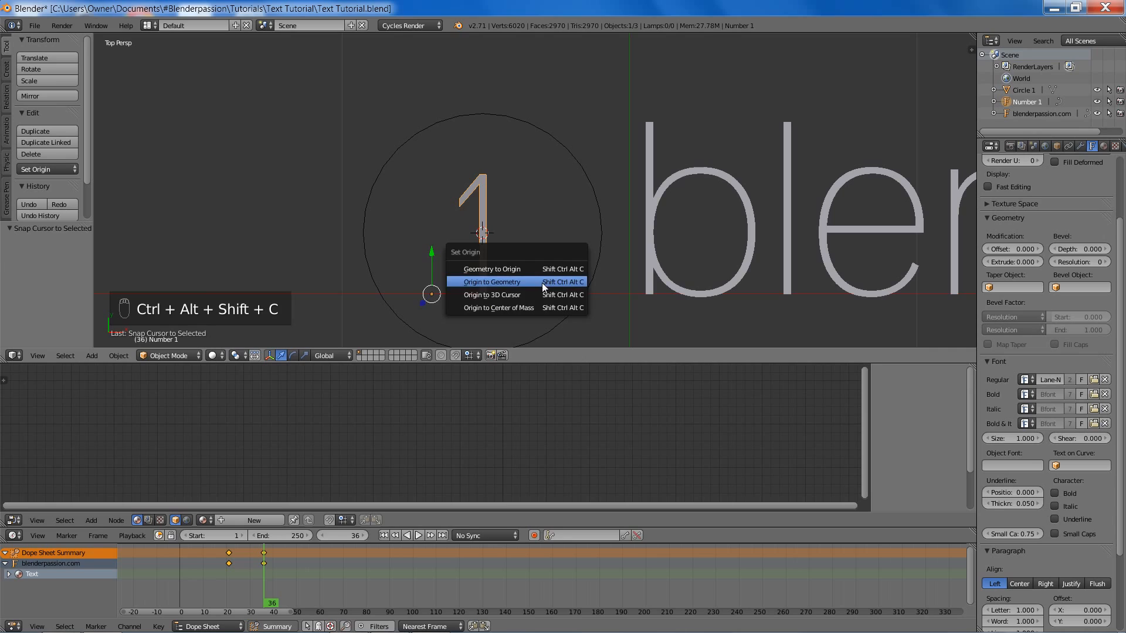
click(543, 283)
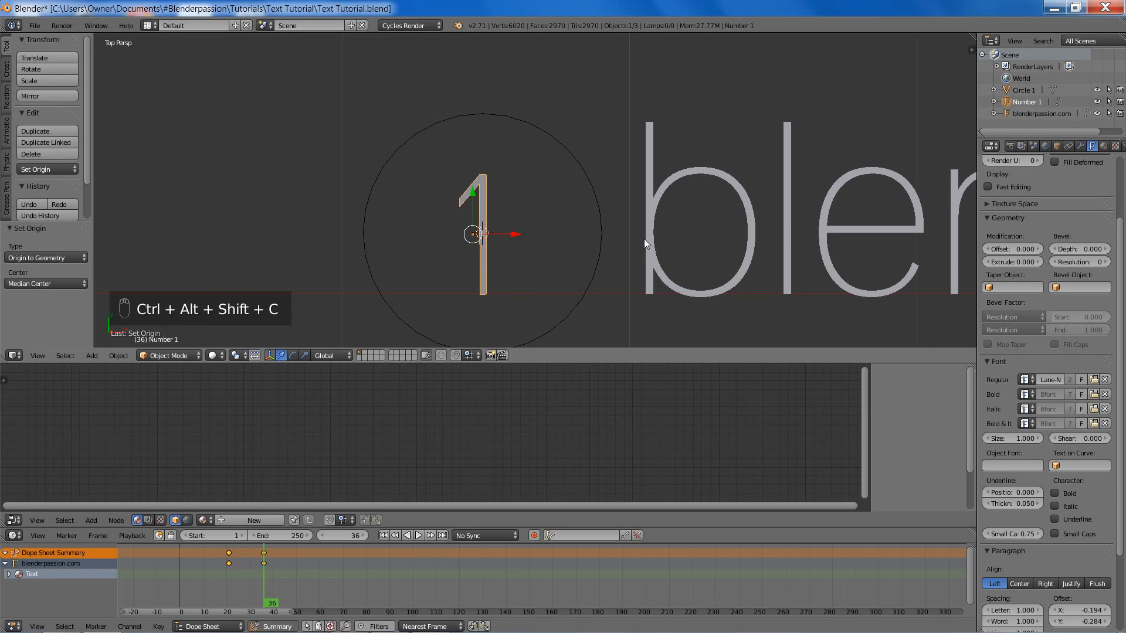
scroll(644, 238, down, 2)
scroll(639, 239, up, 3)
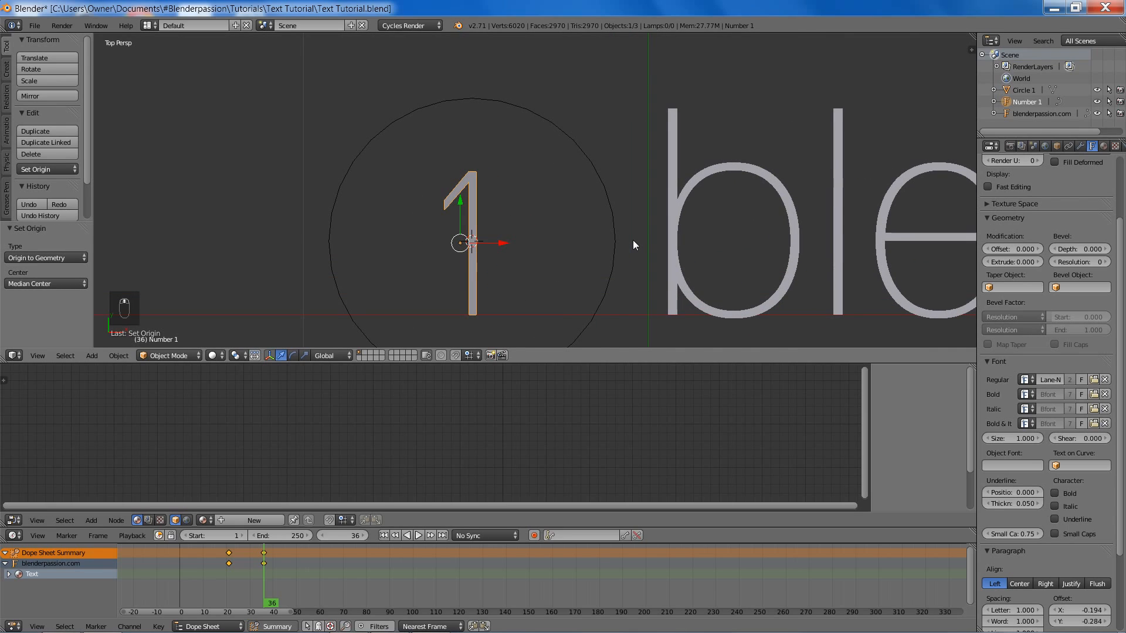
key(ctrl+alt+shift+c)
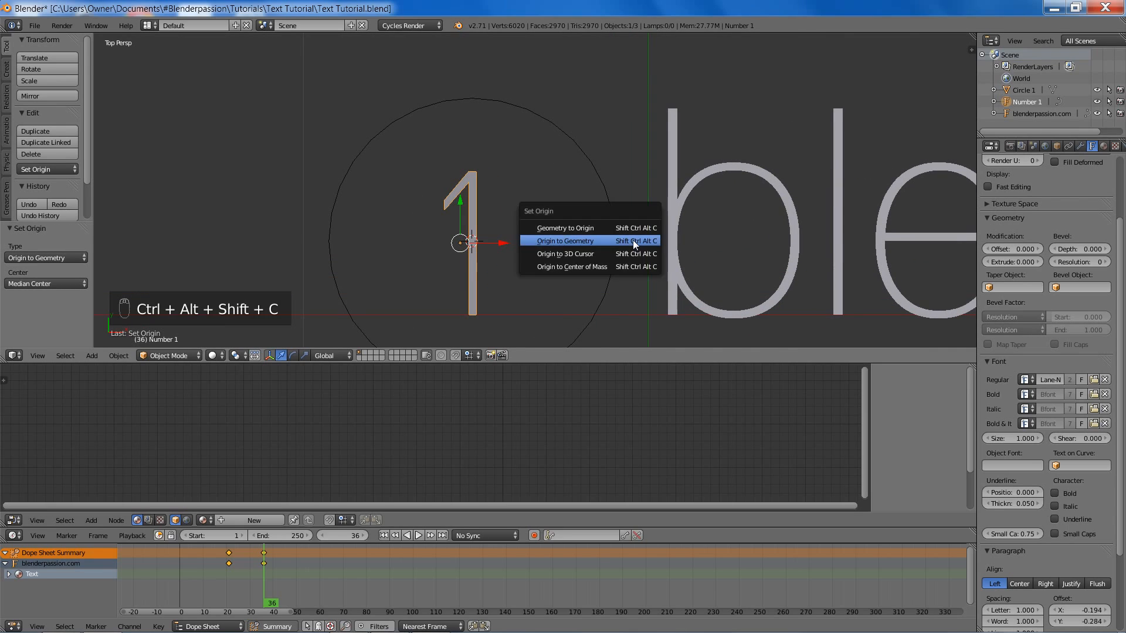
click(603, 252)
key(s)
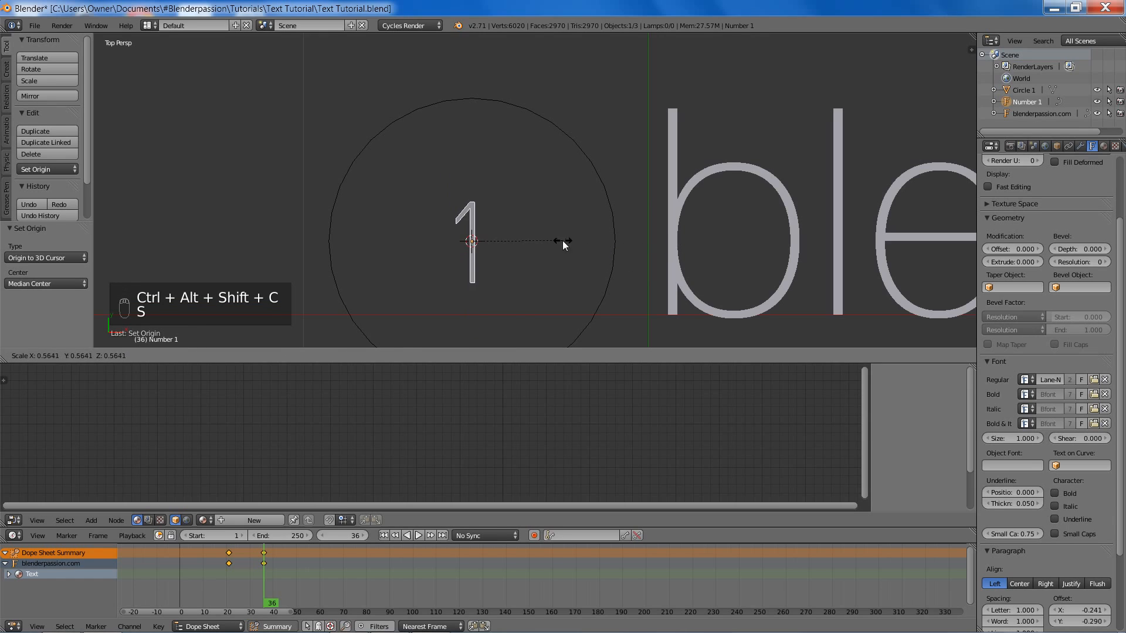
right_click(656, 237)
- Deselect everything and save over the existing blend file
key(a)
scroll(628, 242, down, 6)
scroll(587, 238, up, 1)
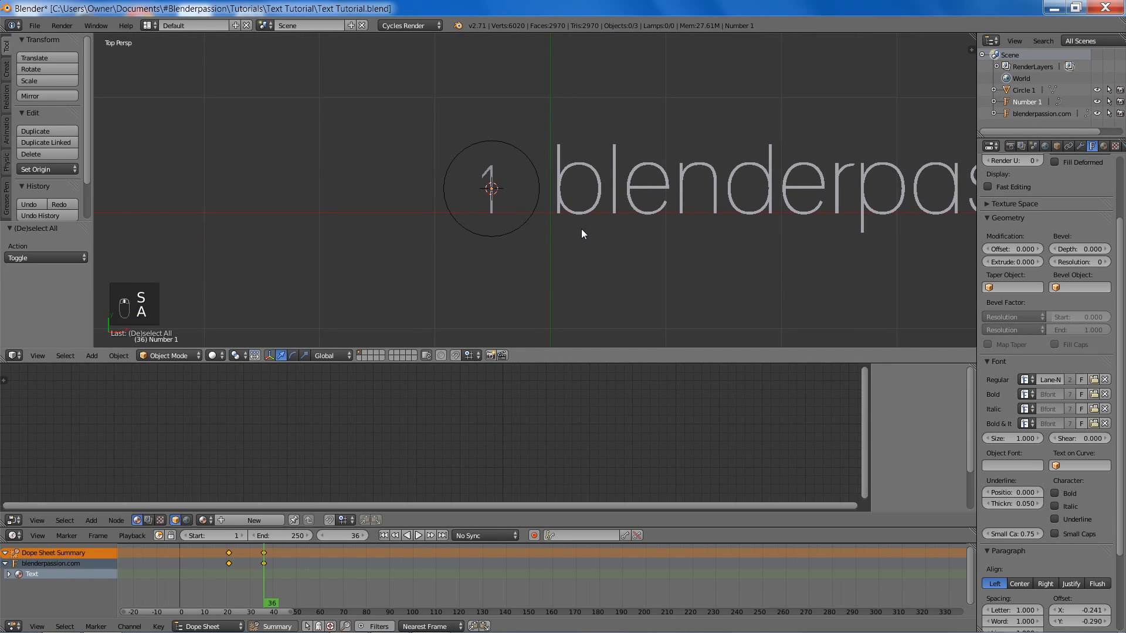
key(ctrl+s)
click(582, 230)
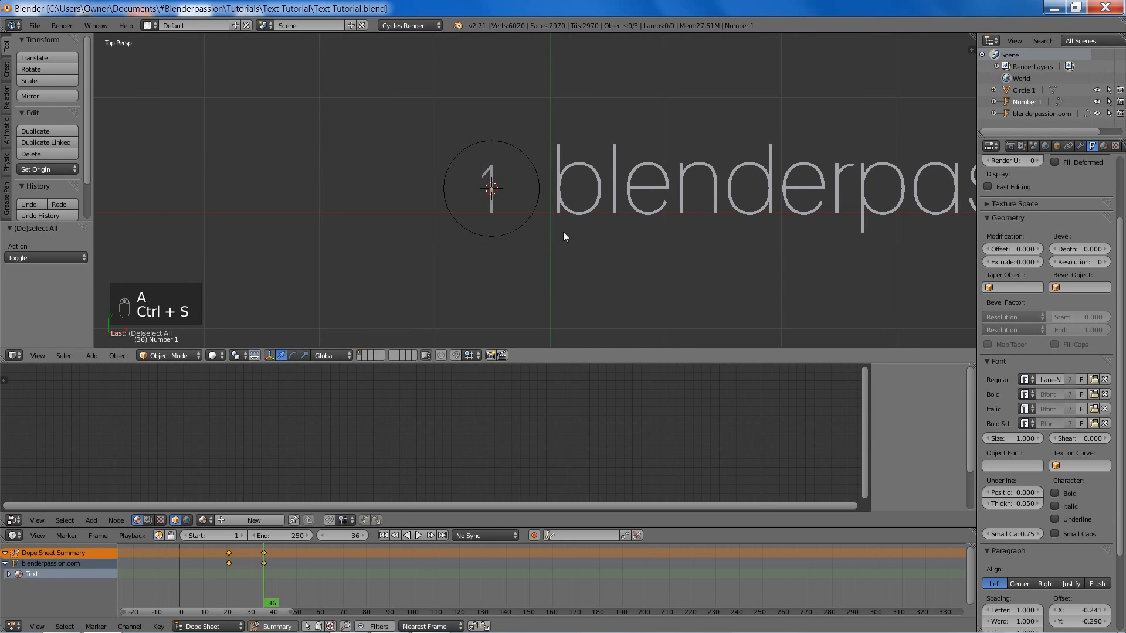
- Assign the existing Text material to Number 1
right_click(495, 182)
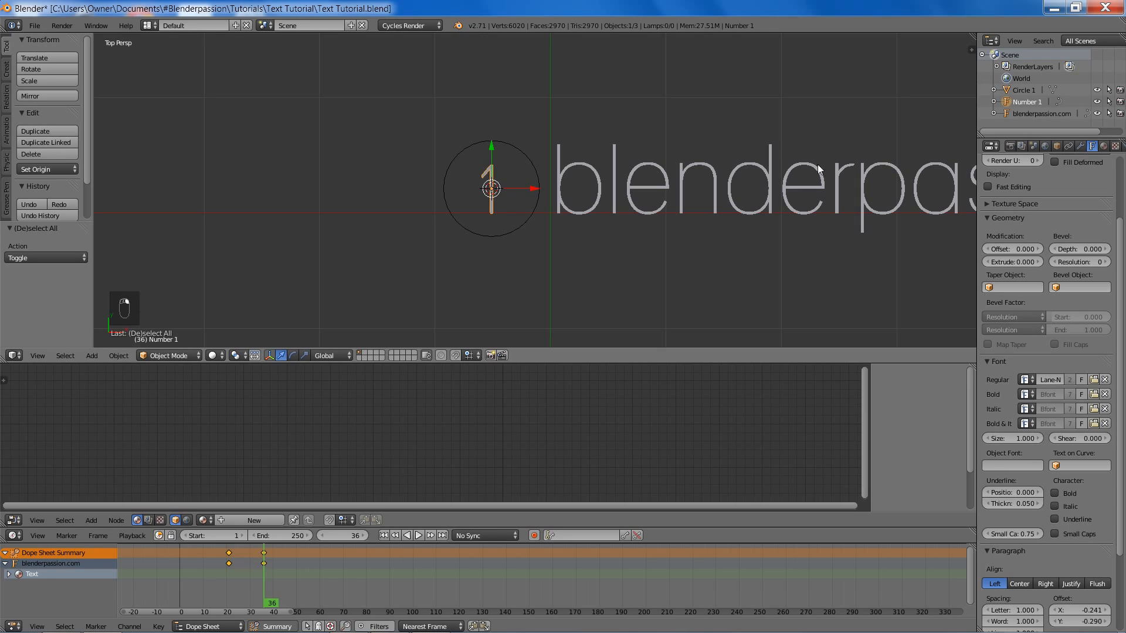
click(1104, 147)
click(989, 223)
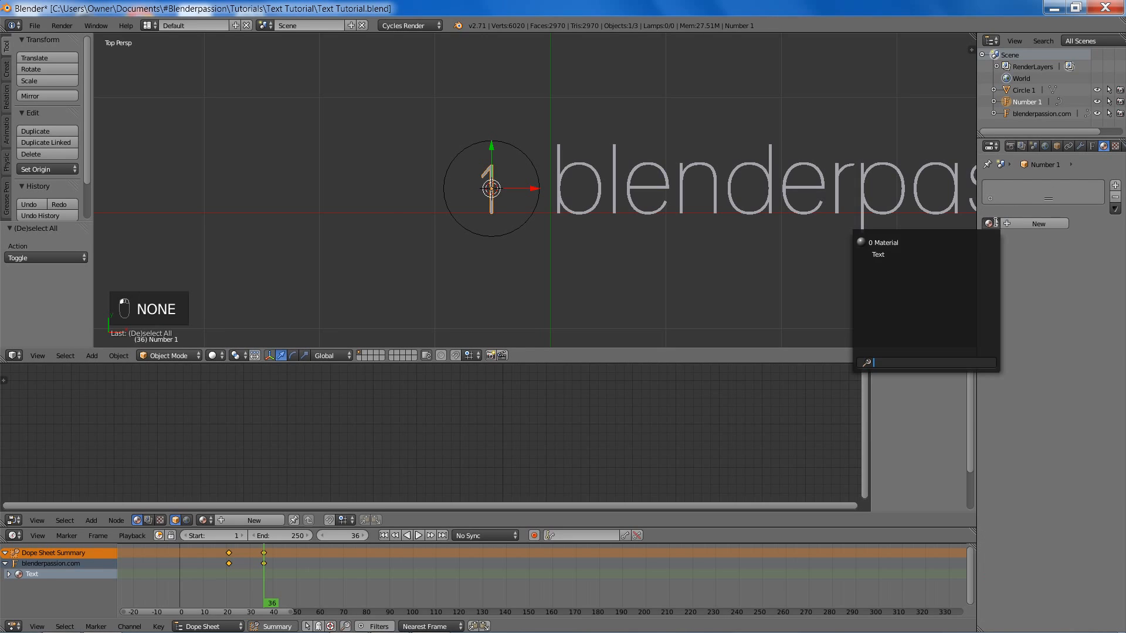
click(979, 252)
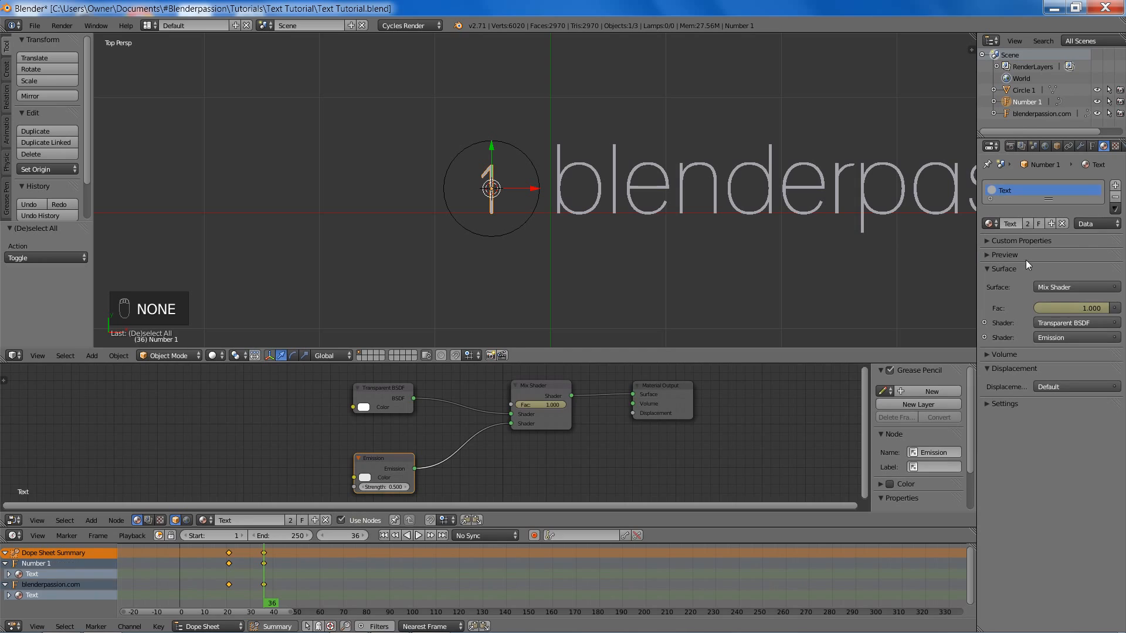
- Make the material on Number 1 a single-user copy and name it Number
click(1032, 226)
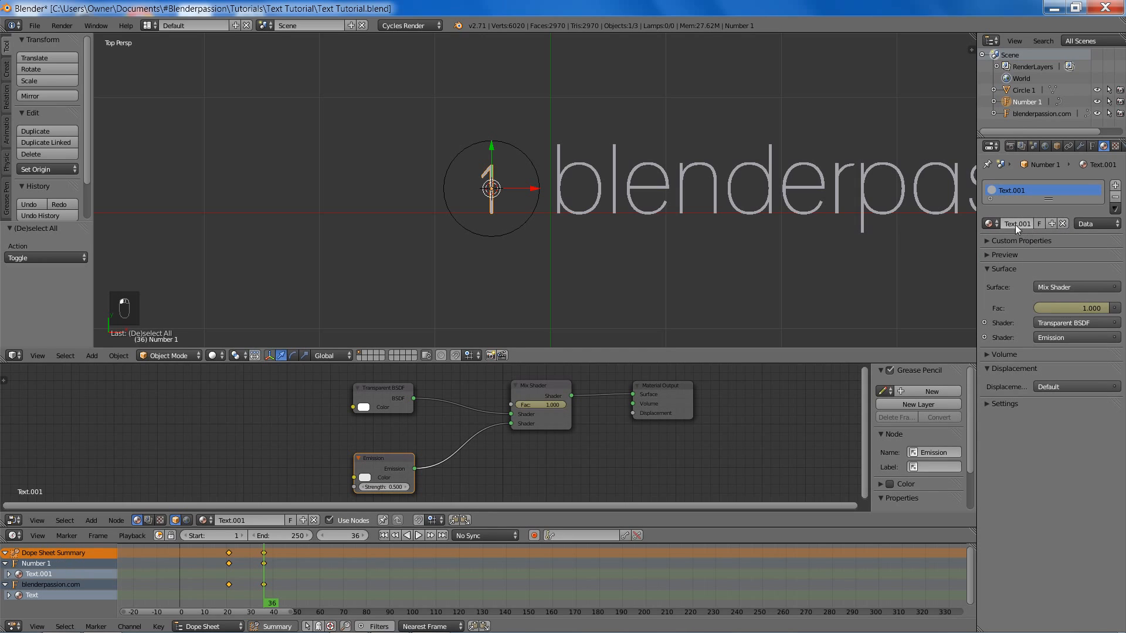
double_click(1014, 224)
text(Number)
key(Return)
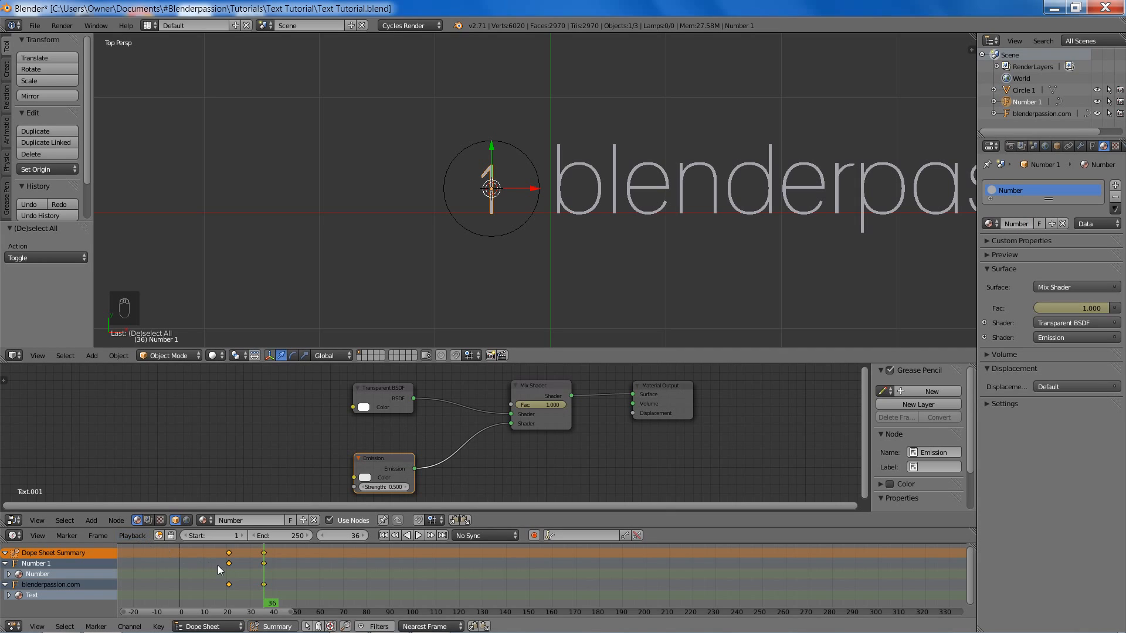
- Collapse both objects' channels in the Dope Sheet and delete only the two keyframes of Number 1
key(a)
click(5, 565)
click(5, 574)
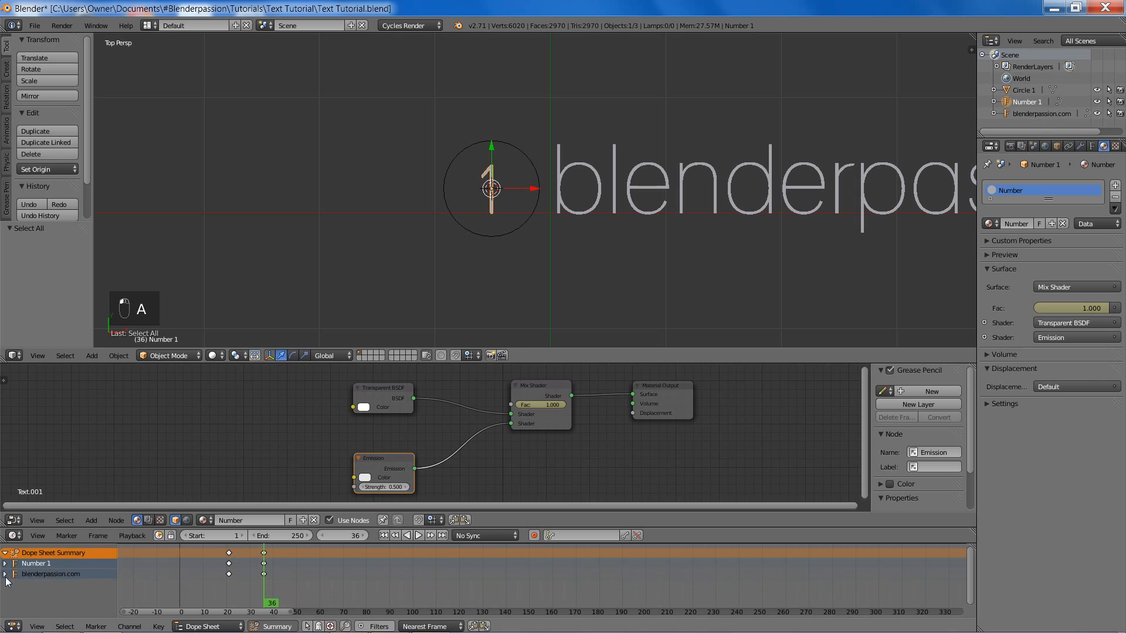
key(a)
key(a)
key(a)
key(b)
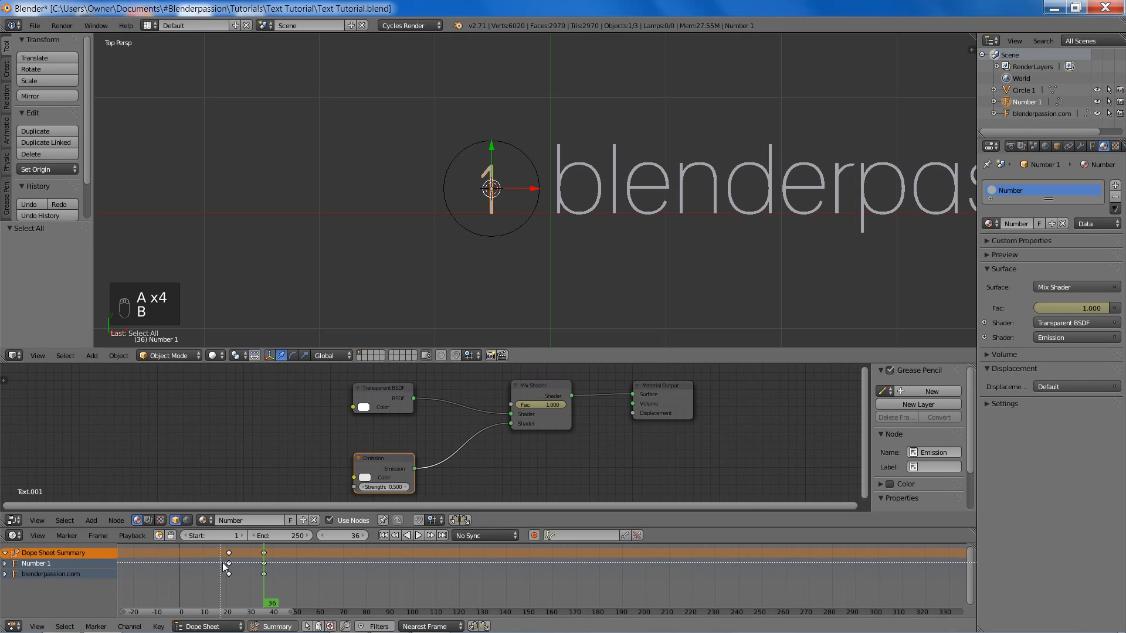
drag(224, 561, 281, 568)
key(x)
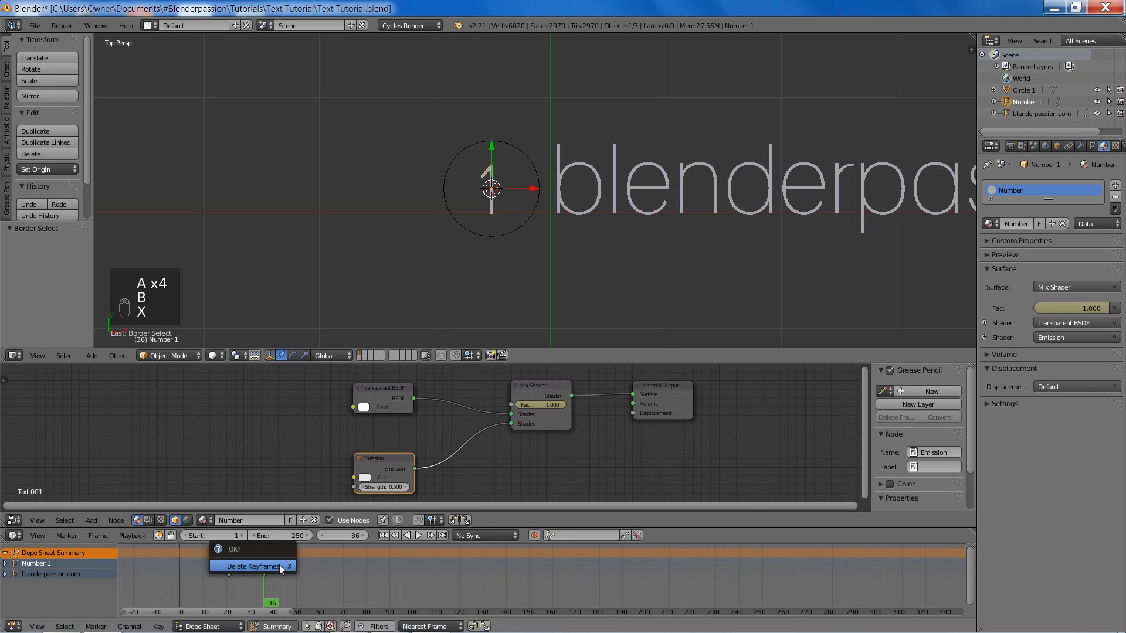
click(281, 567)
- Change the Emission node's colour in the Number material to green
middle_drag(432, 442, 455, 455)
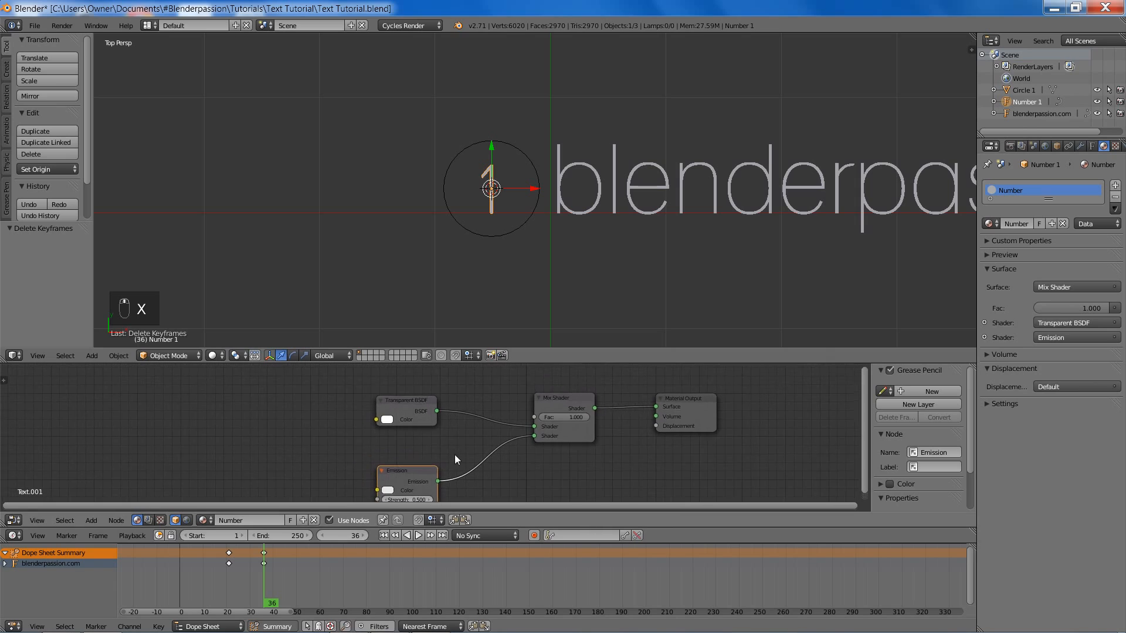
scroll(408, 479, down, 1)
click(396, 480)
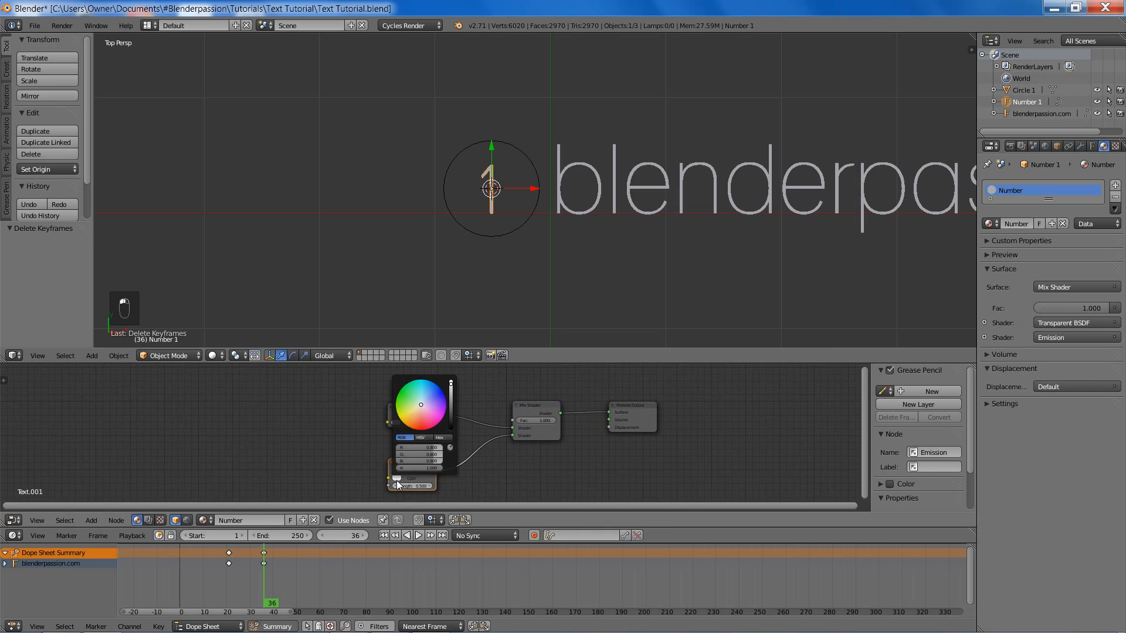
click(421, 448)
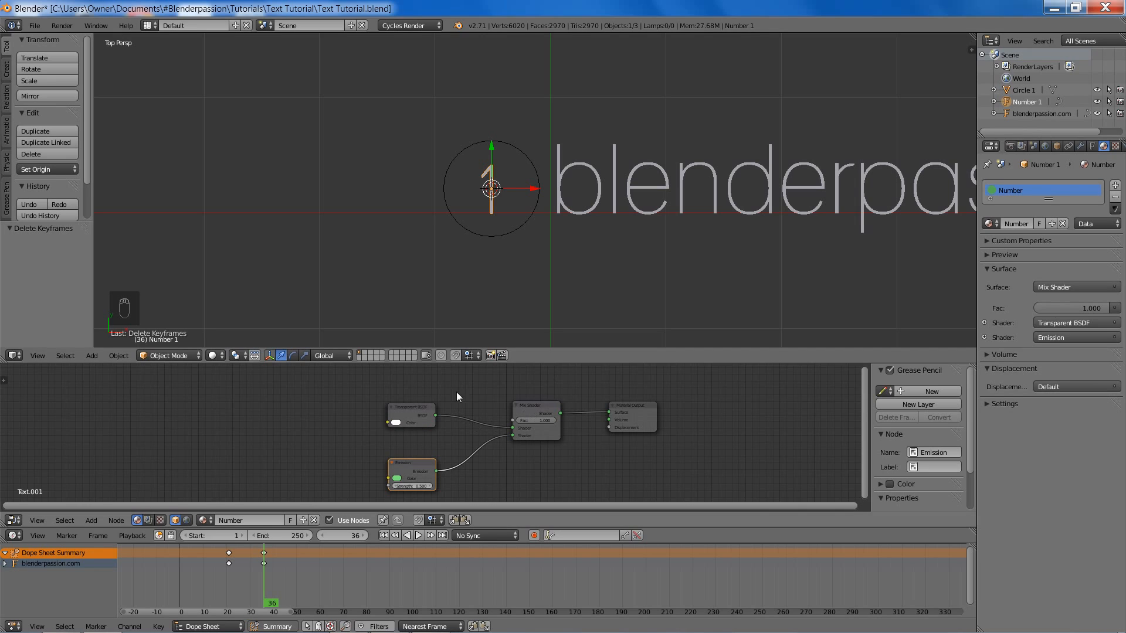
- Save the Text Tutorial.blend file
shift+middle_drag(453, 278, 491, 228)
key(ctrl+s)
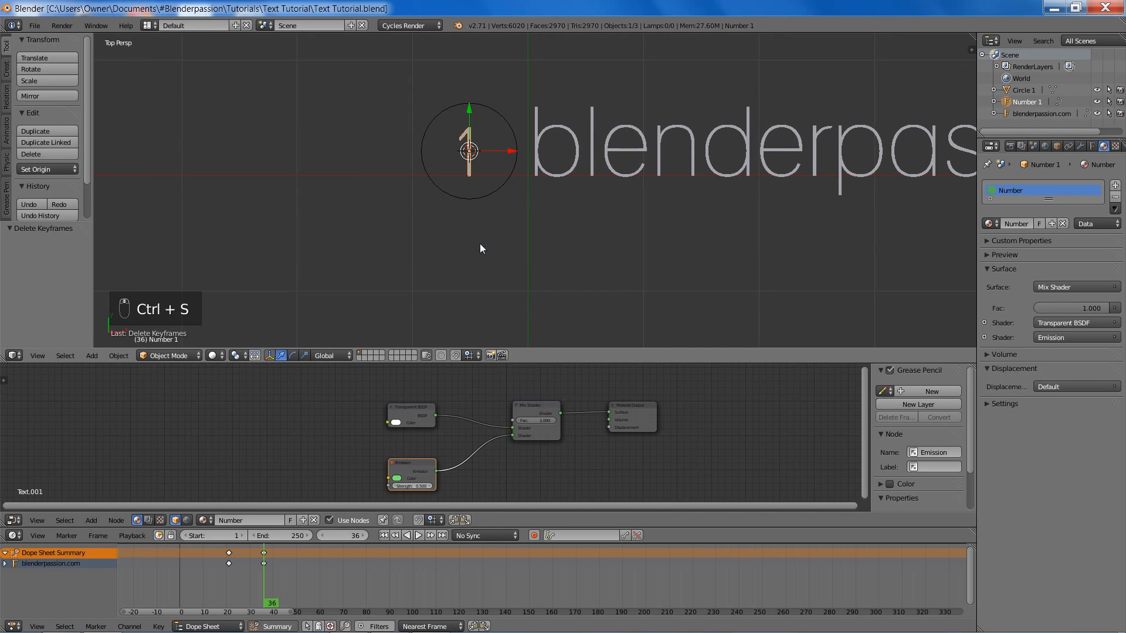
mouse_move(457, 413)
middle_down()
mouse_move(464, 383)
mouse_move(452, 395)
middle_up()
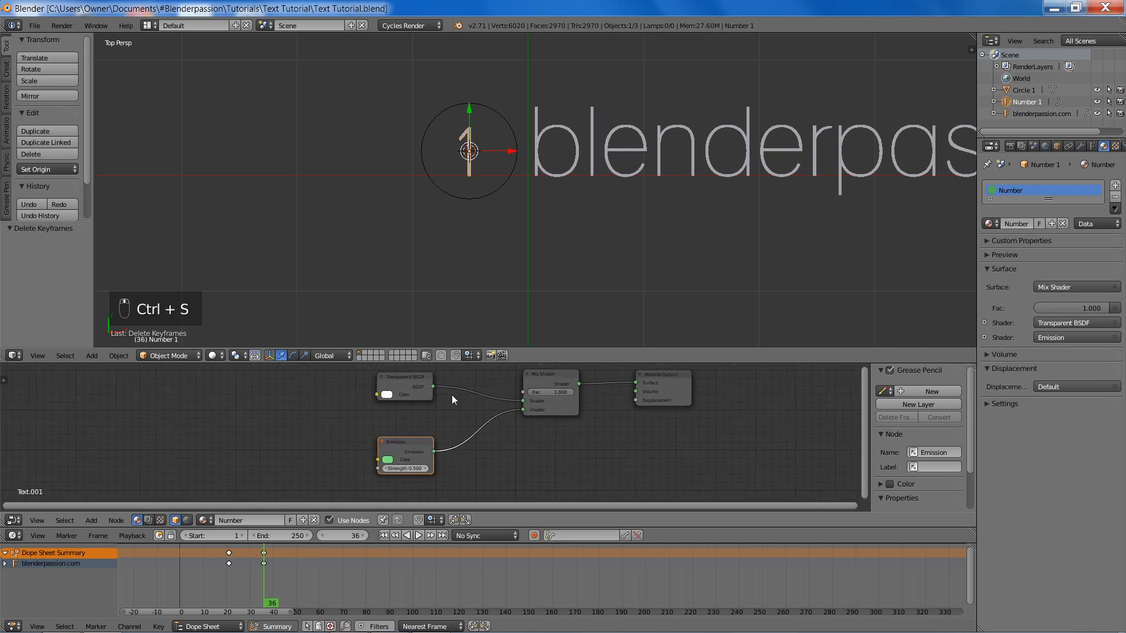
scroll(451, 396, up, 2)
scroll(447, 421, down, 1)
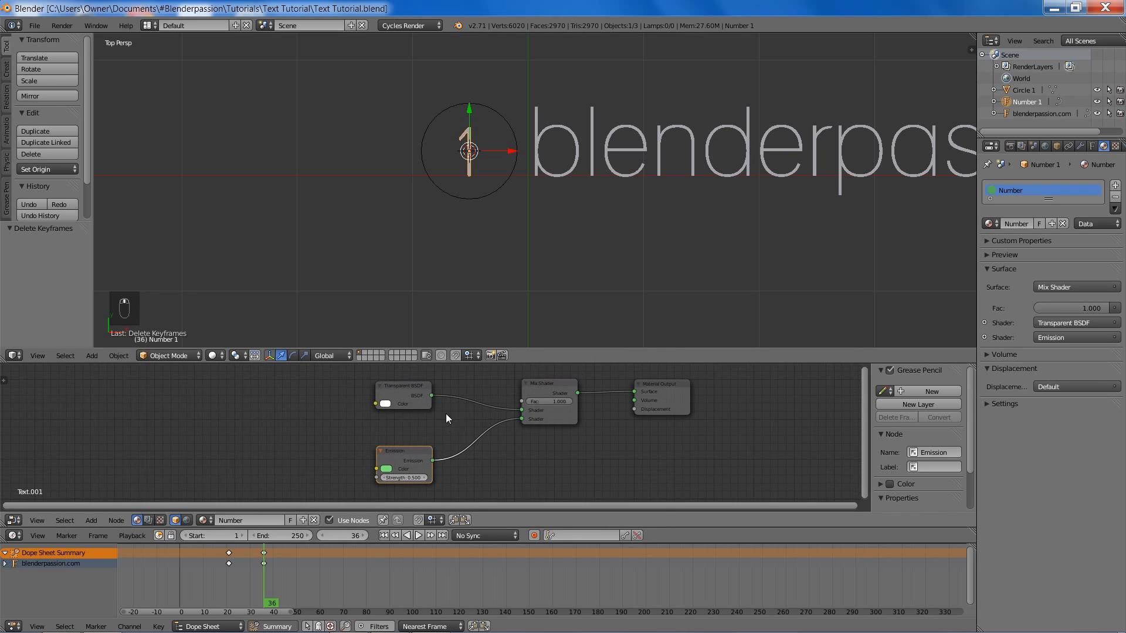
key(n)
key(n)
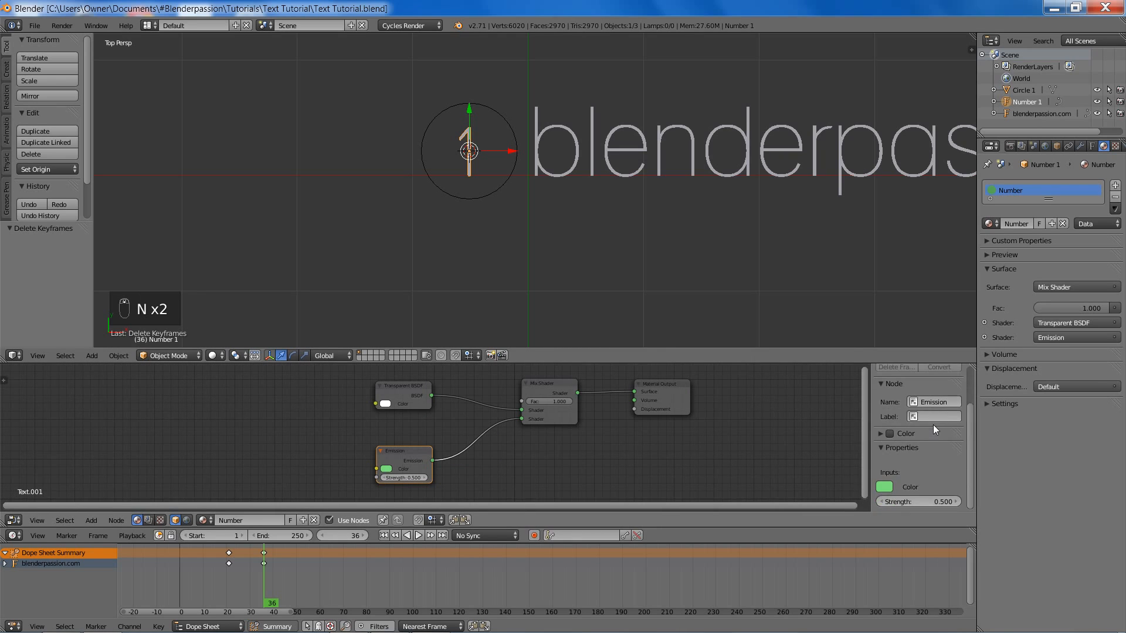
scroll(443, 412, up, 2)
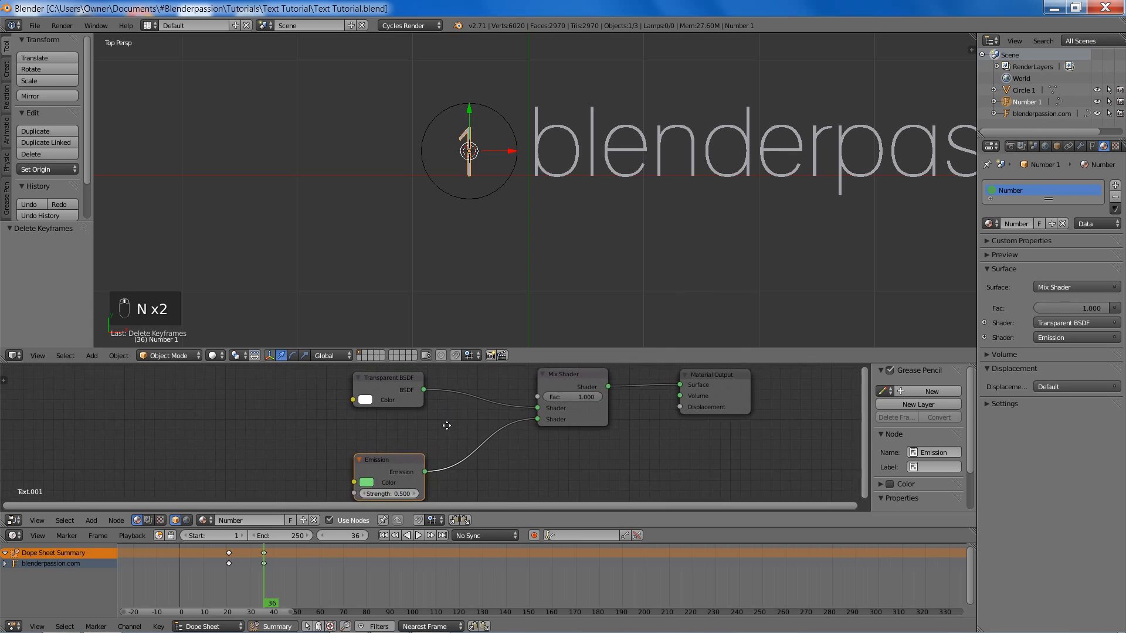
middle_drag(443, 427, 408, 417)
scroll(367, 447, down, 1)
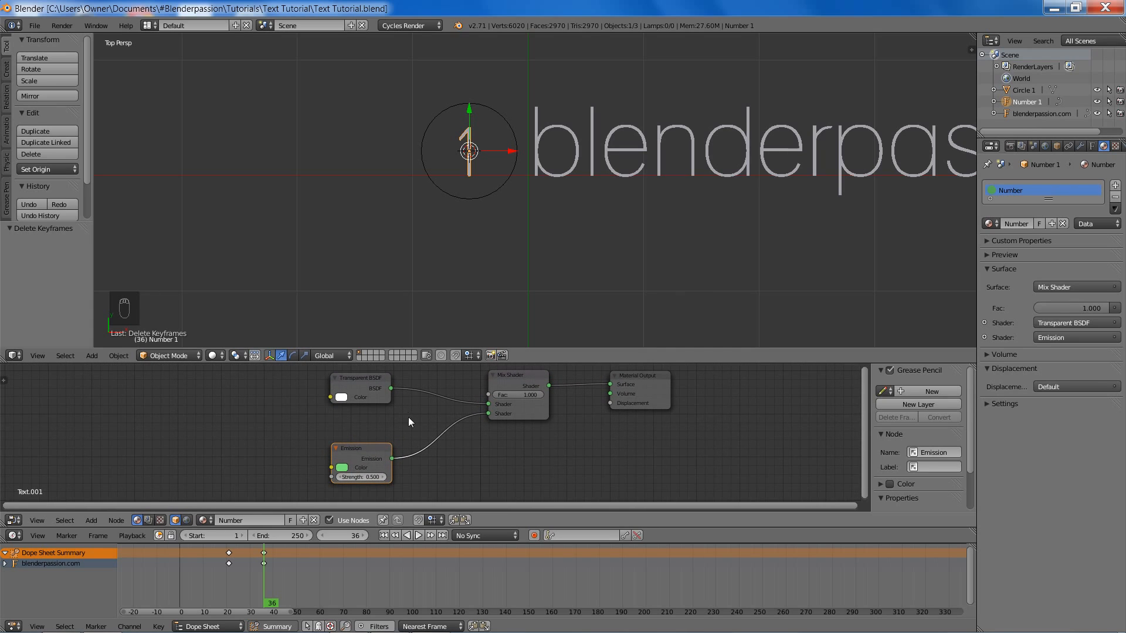
- Keyframe the Mix Shader factor of the Number material at 0.000 on frame 9
key(Left)
key(Left)
key(Left)
key(Left)
key(Left)
key(Left)
key(Left)
key(Left)
key(Left)
key(Left)
key(Left)
key(Left)
key(Left)
key(Left)
key(Left)
key(Left)
key(Left)
key(Left)
key(Left)
key(Left)
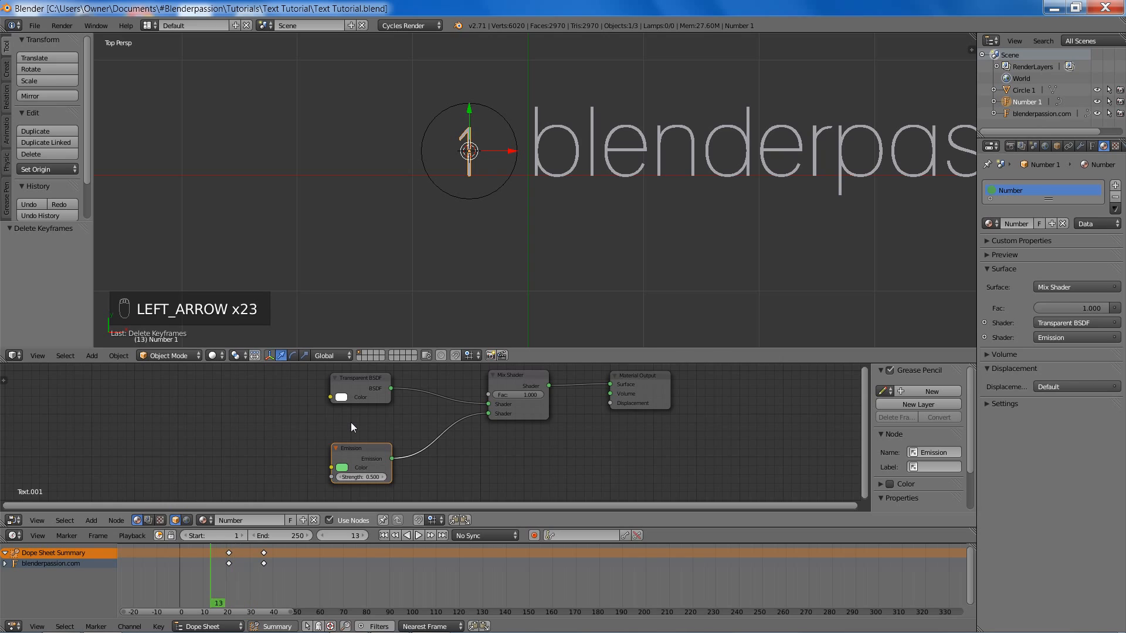
key(Left)
key(Left)
key(Left)
key(Left)
key(Left)
key(Left)
key(Right)
key(Right)
key(Right)
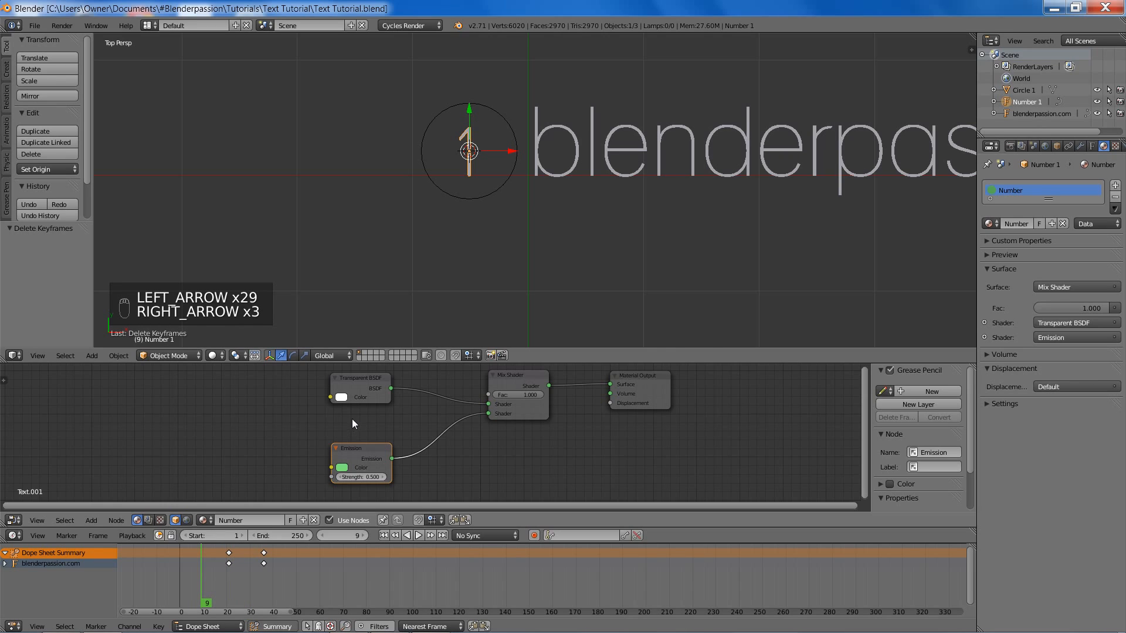
middle_drag(436, 408, 391, 417)
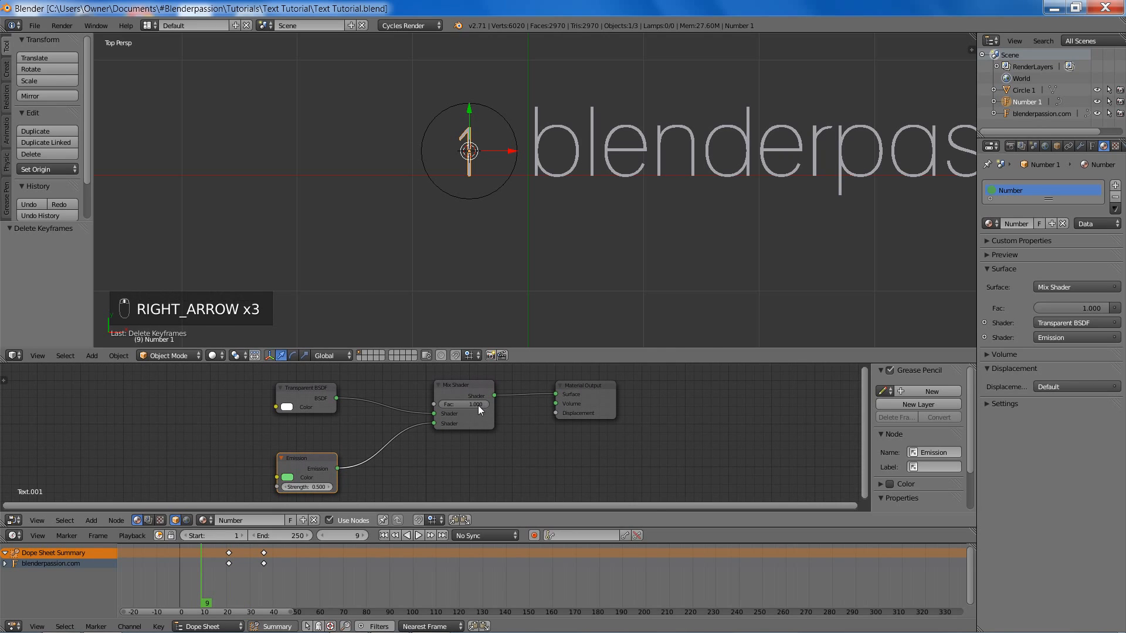
drag(477, 406, 444, 410)
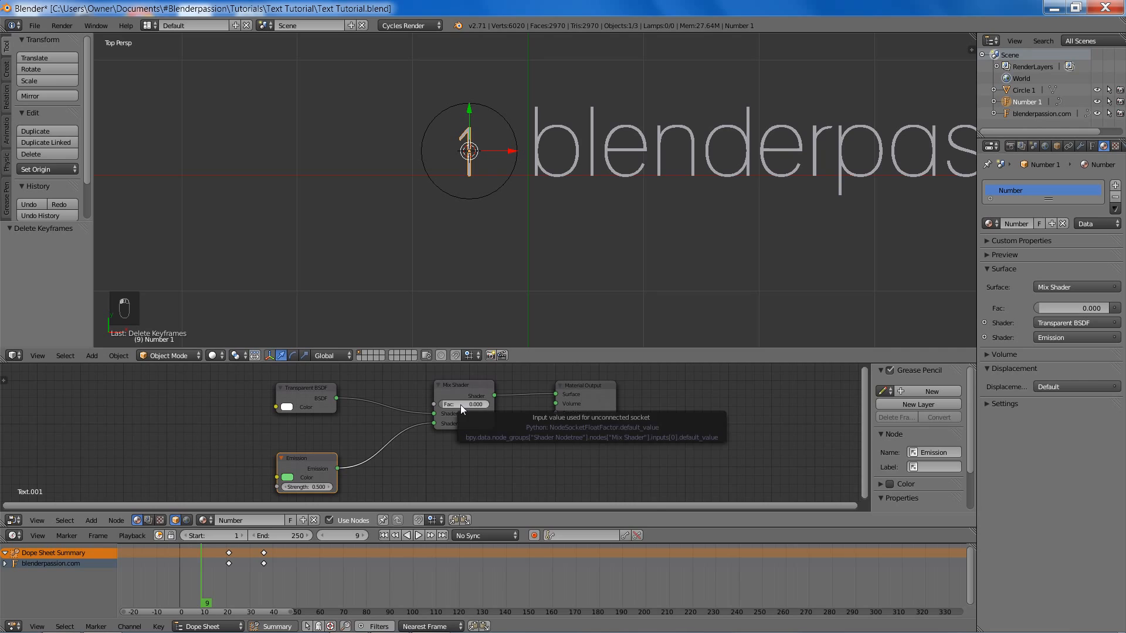
key(i)
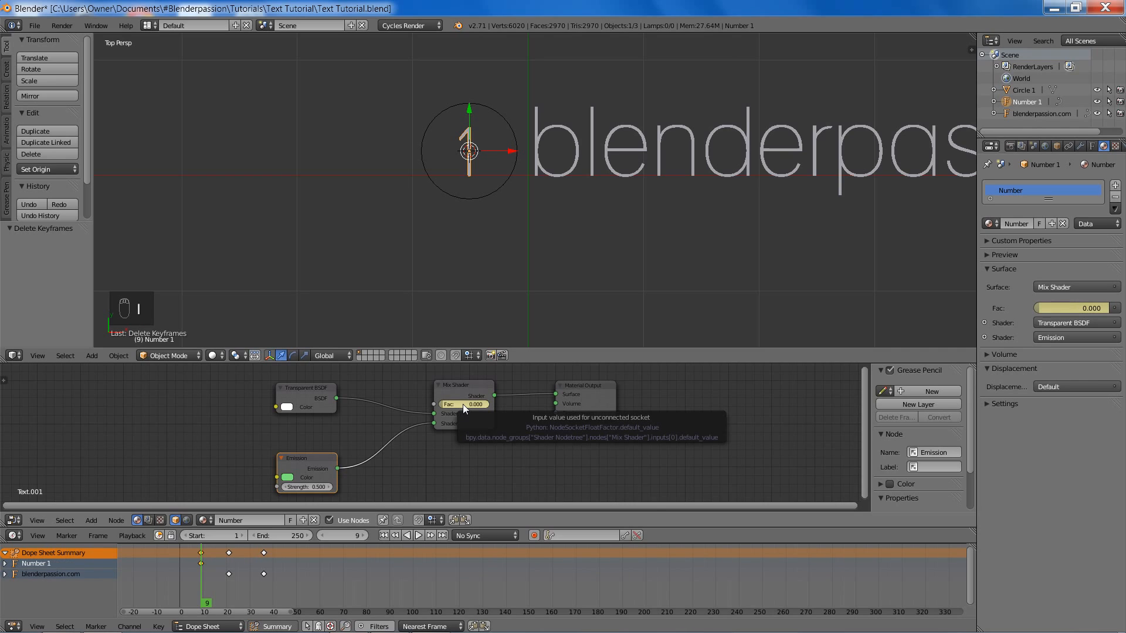
- Keyframe the Number material's Mix Shader factor at 1.000 on frame 14
key(Right)
key(Right)
key(Right)
key(Right)
key(Right)
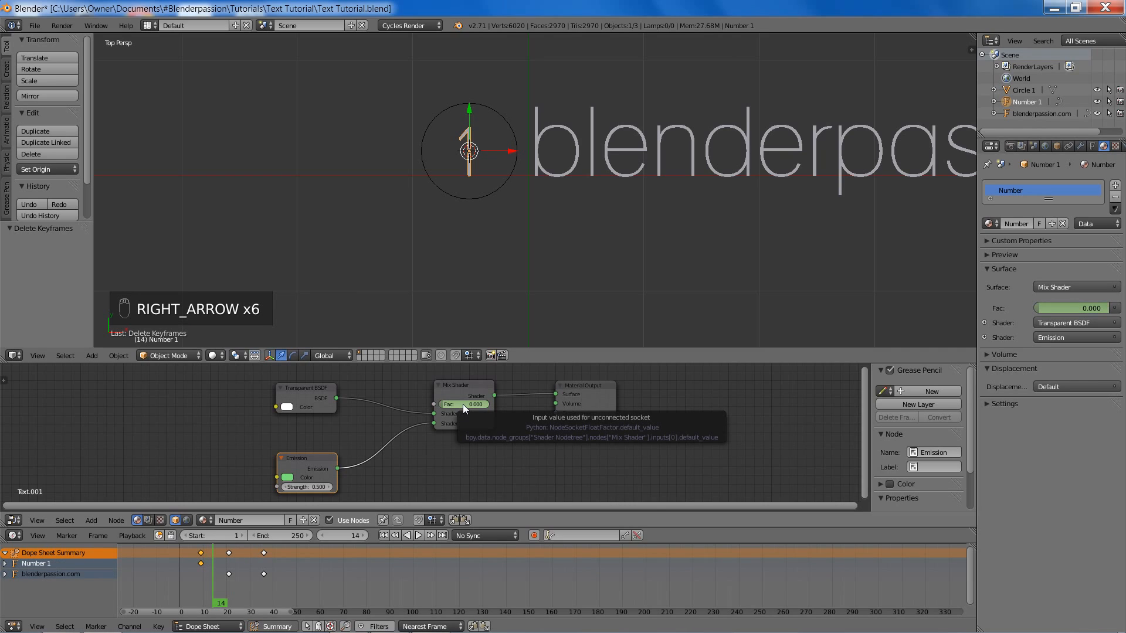
drag(459, 403, 474, 404)
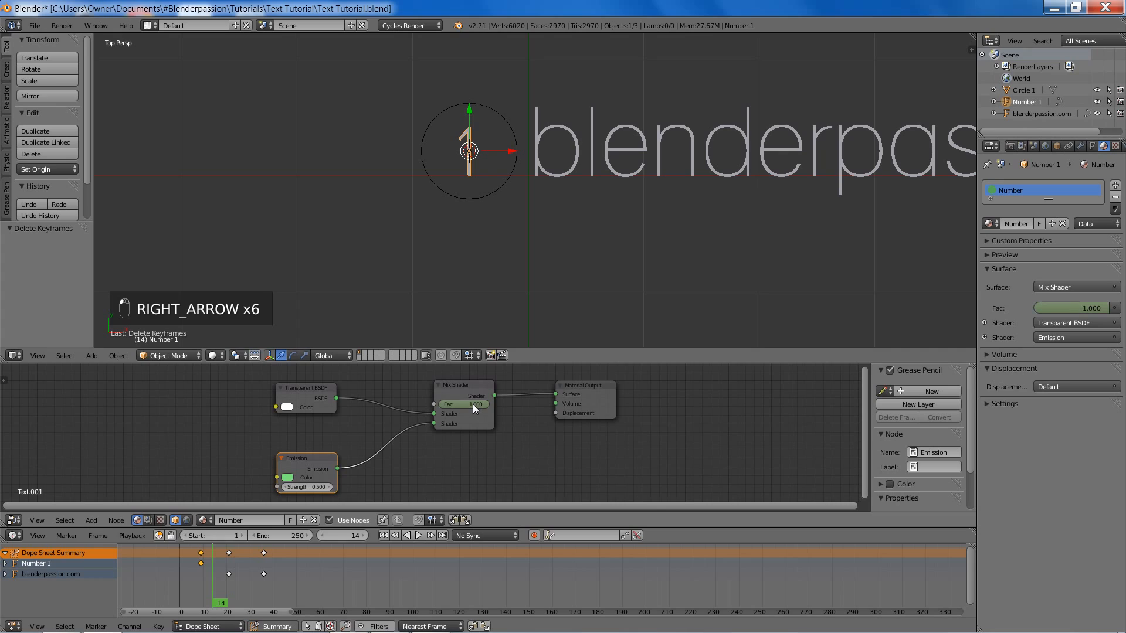
key(i)
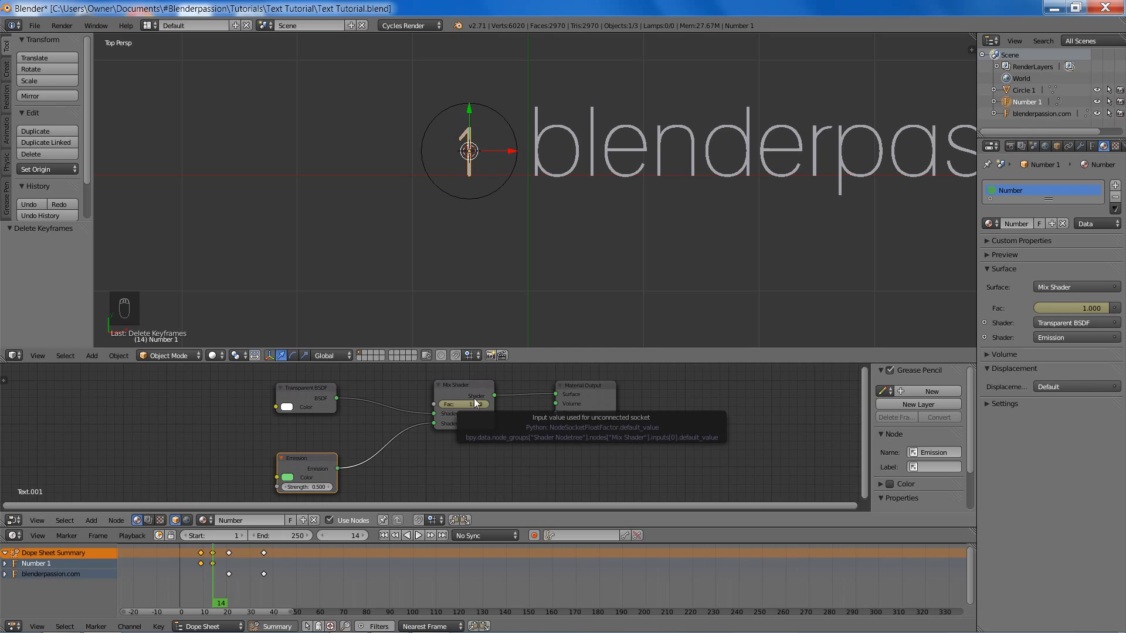
- Set Number 1's scale to 0.234 on all three axes and insert a Scaling keyframe at frame 14
click(1056, 146)
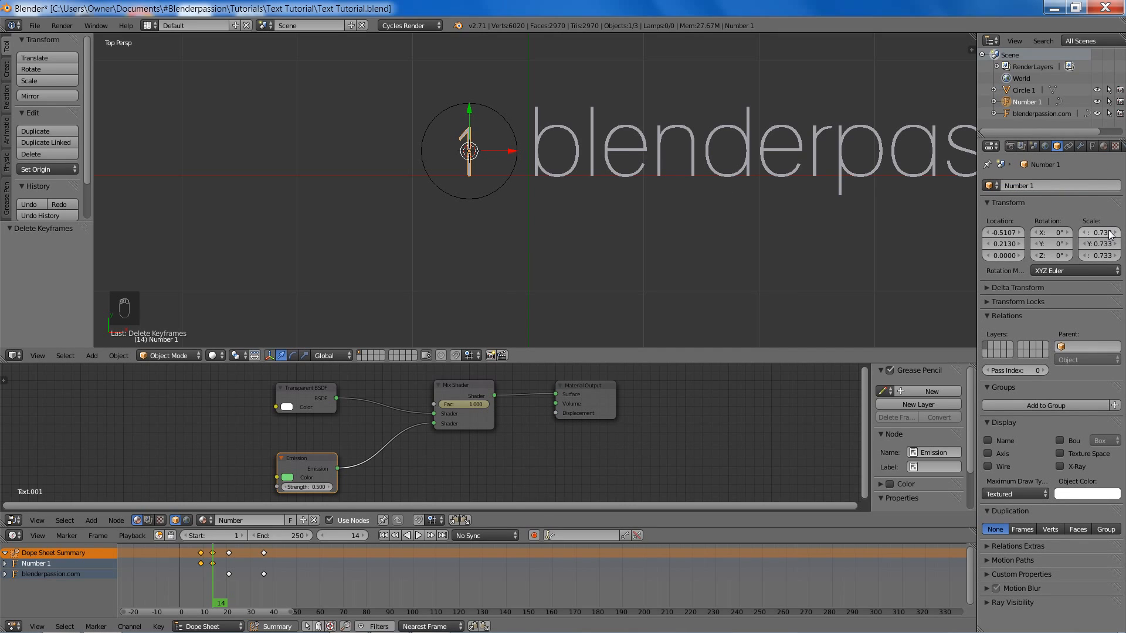
click(1107, 233)
key(BackSpace)
text(.234)
key(Tab)
text(.2)
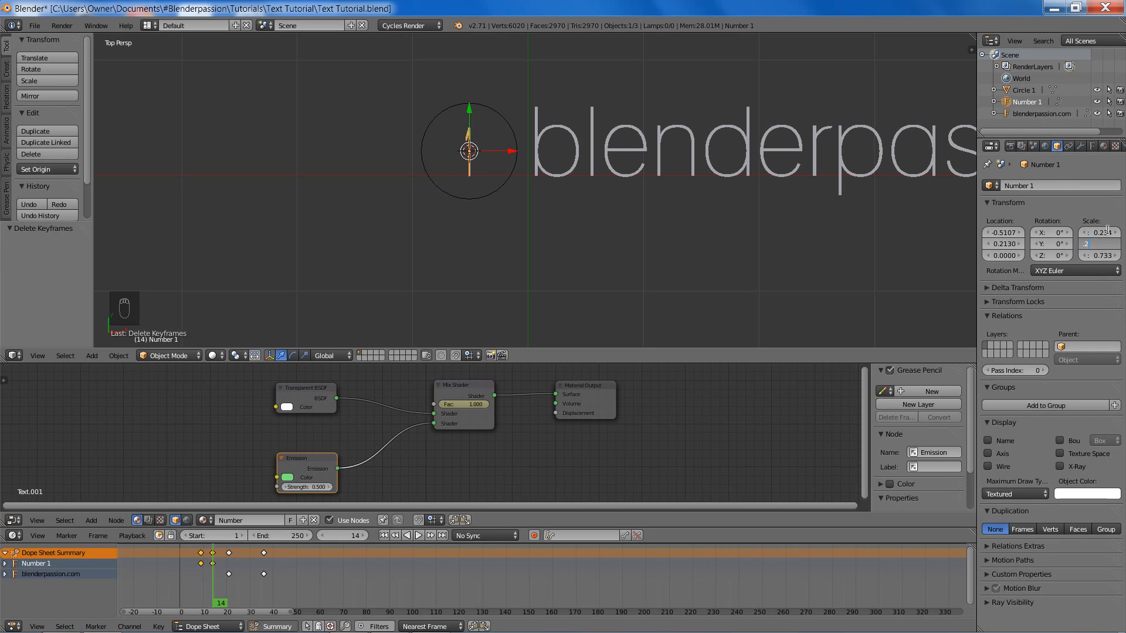
key(Tab)
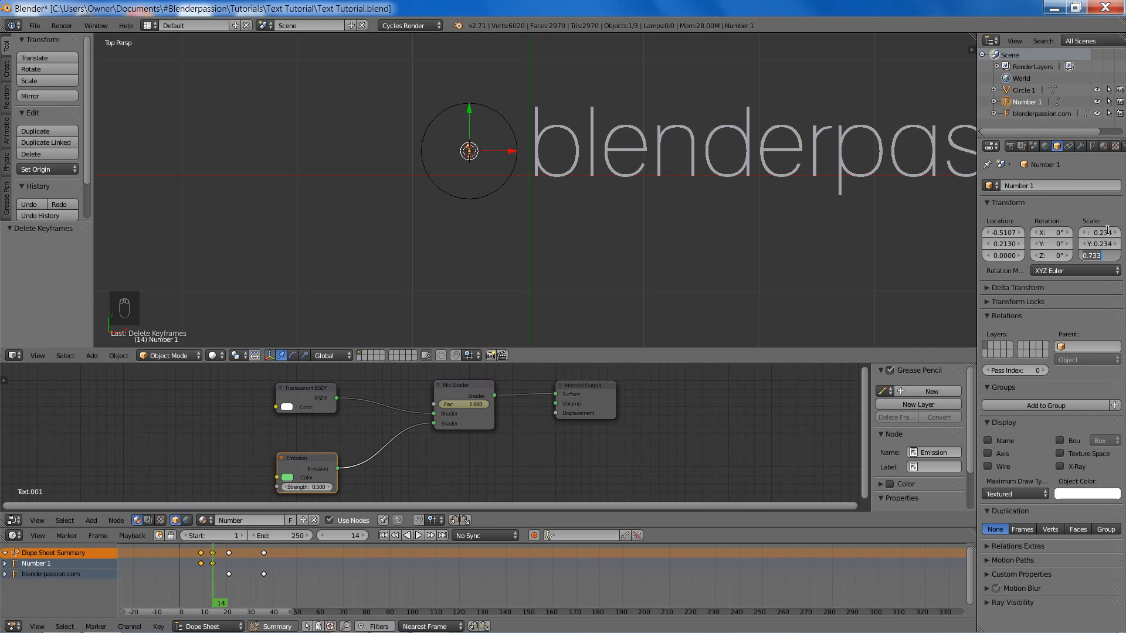
text(.234)
key(Return)
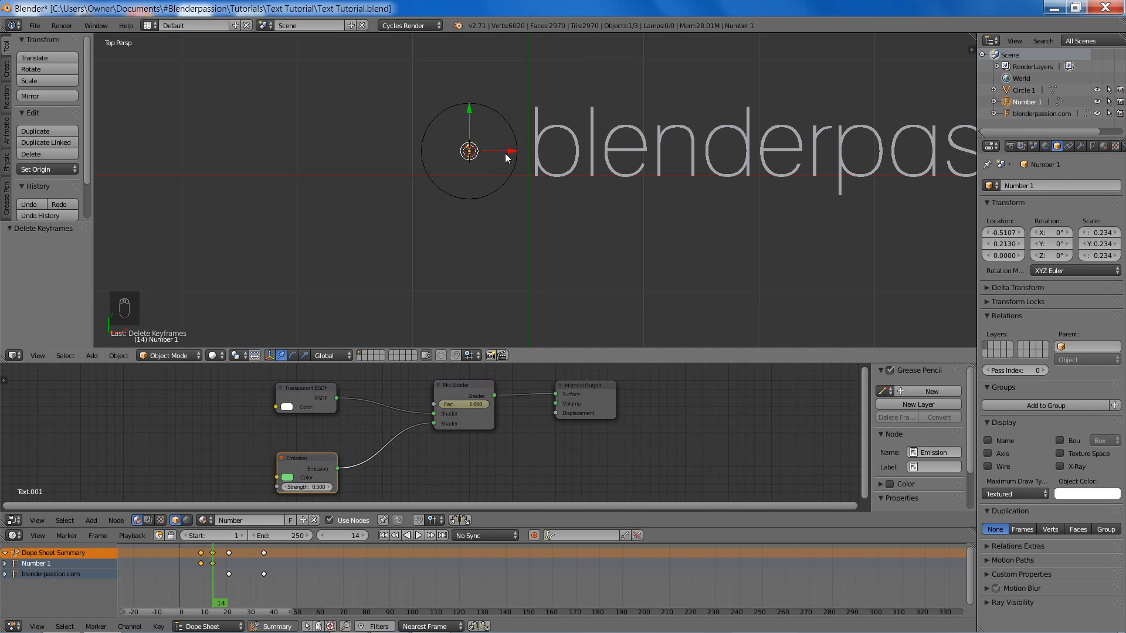
key(i)
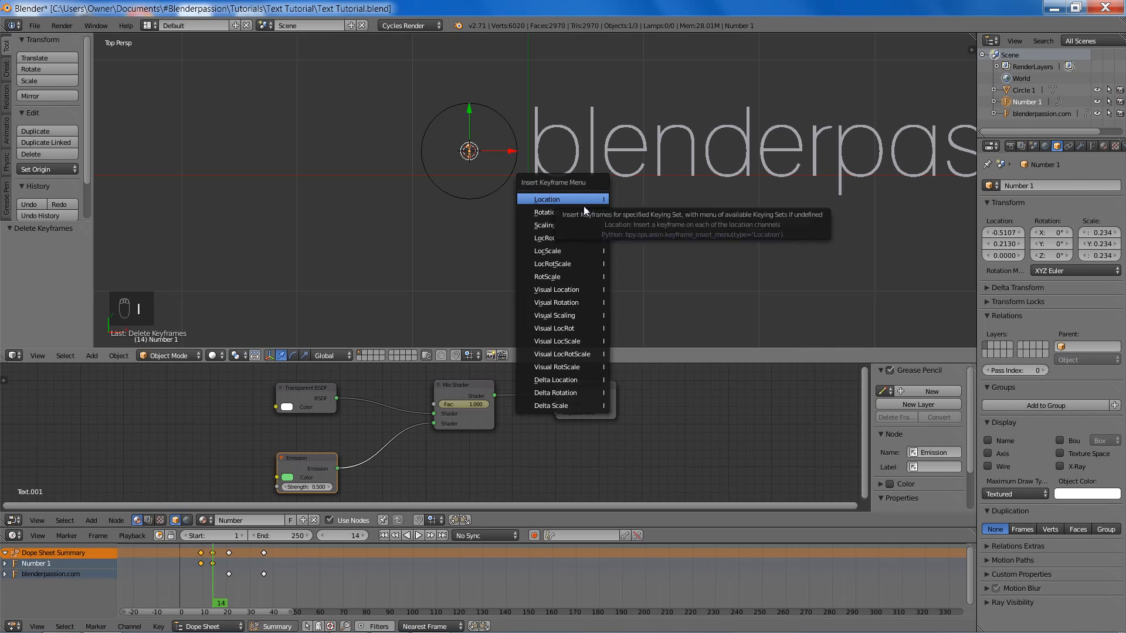
click(571, 224)
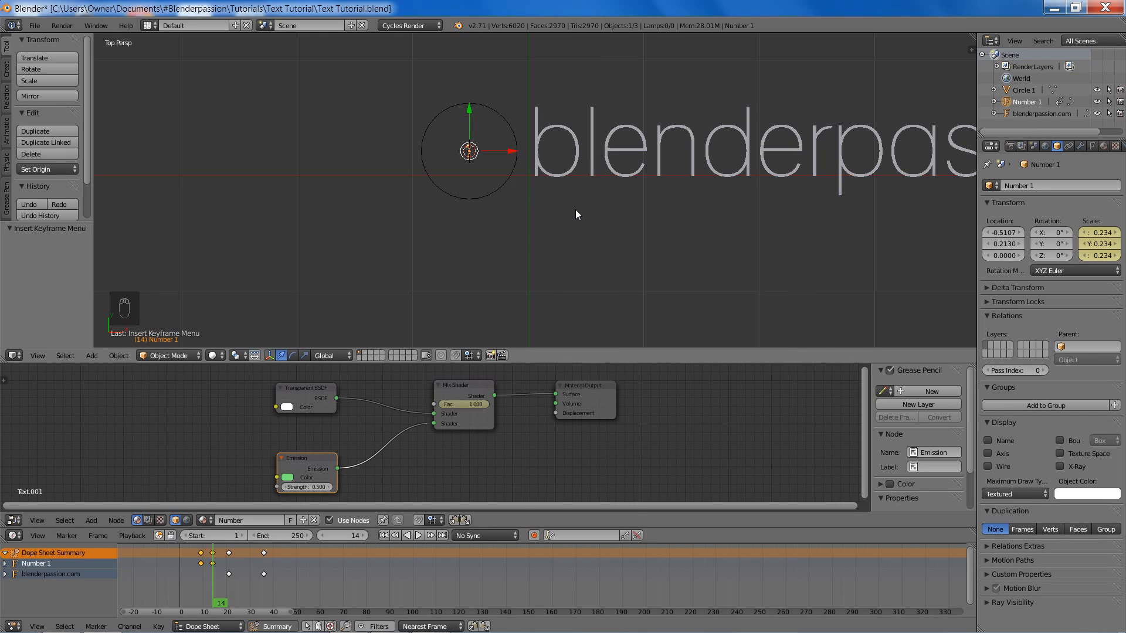
- At frame 22, set Number 1's scale to 0.520 on all axes and insert a Scaling keyframe
key(Right)
key(Right)
key(Right)
key(Right)
key(Right)
key(Right)
key(Right)
key(Right)
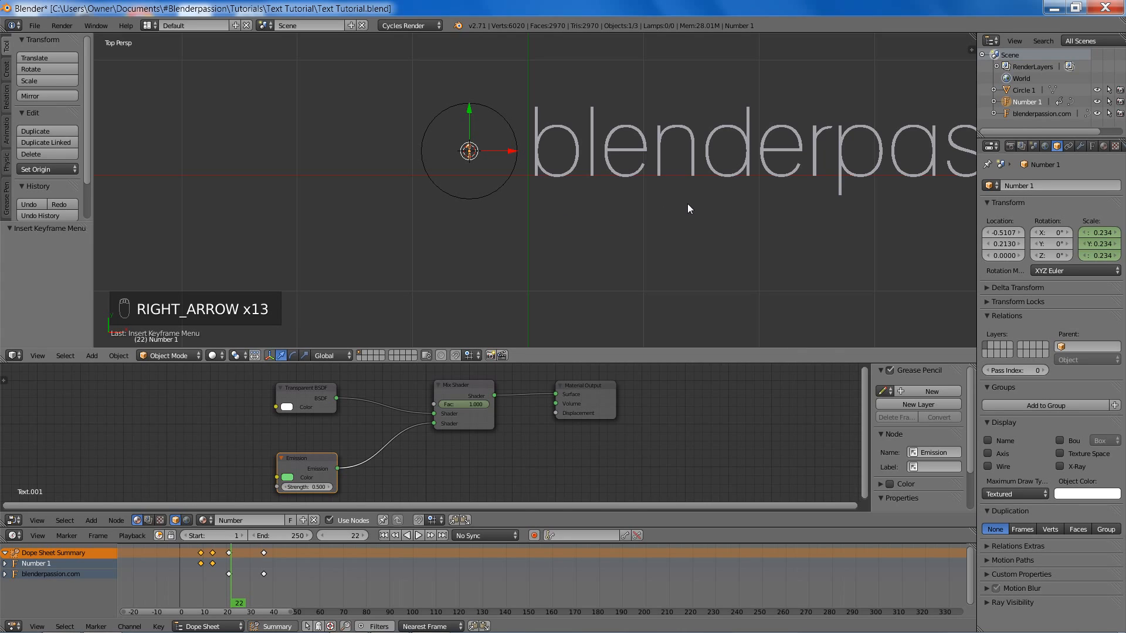
click(1099, 232)
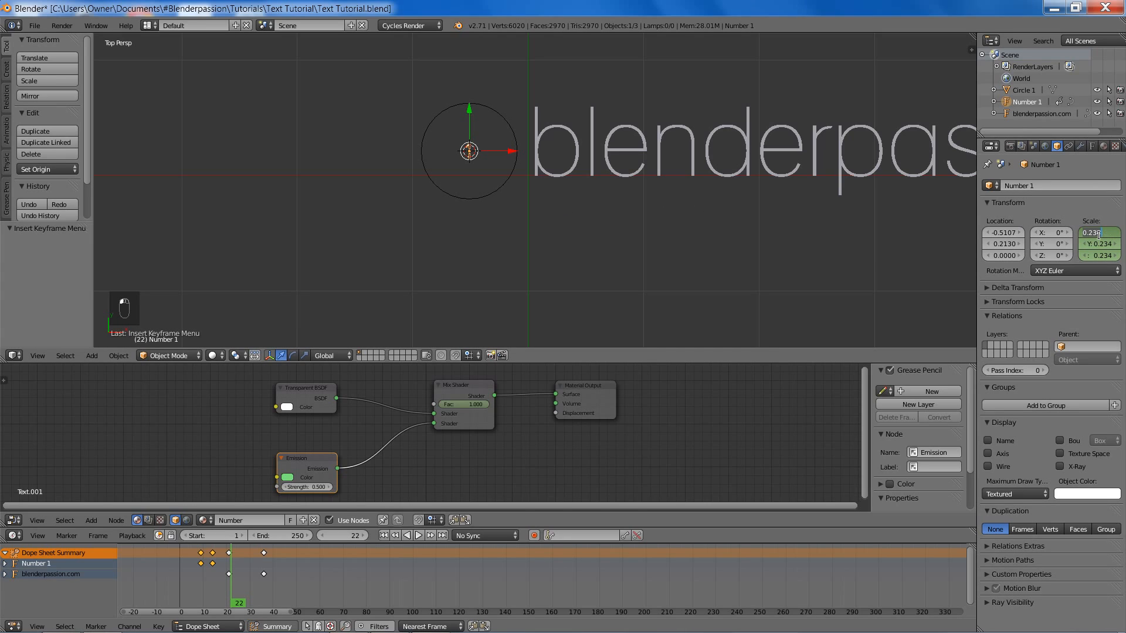
text(.52)
key(Return)
key(ctrl+c)
key(ctrl+v)
key(ctrl+v)
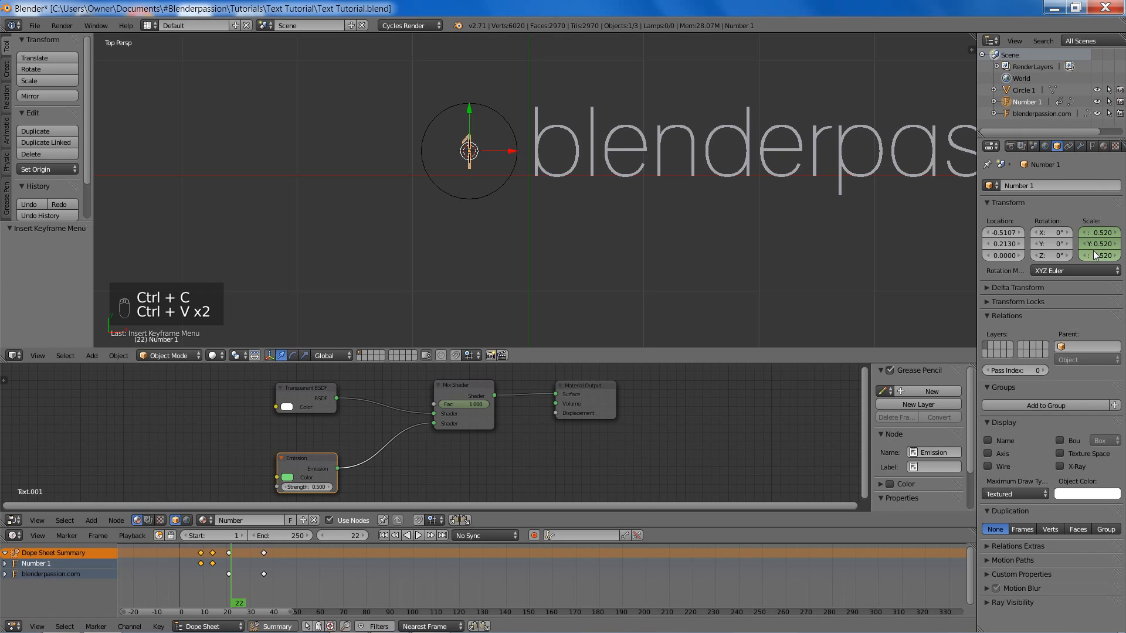
key(i)
click(649, 187)
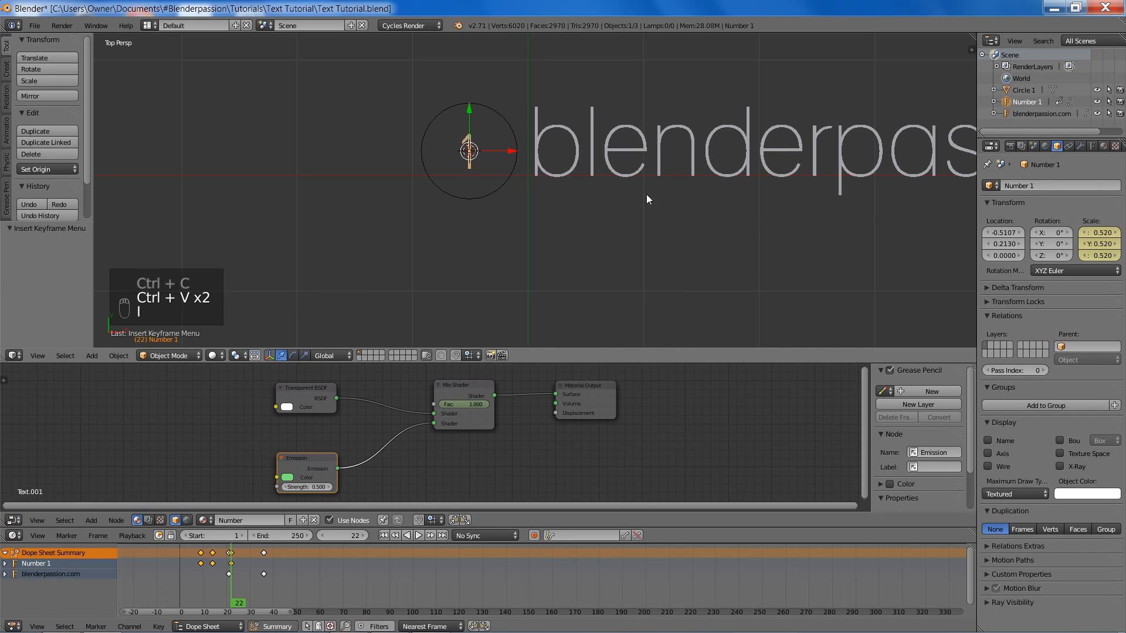
- Go to frame 23 and scale the blenderpassion.com text down to about 0.588
mouse_move(233, 564)
mouse_down()
mouse_move(206, 566)
mouse_move(258, 564)
mouse_move(218, 564)
mouse_move(234, 563)
mouse_up()
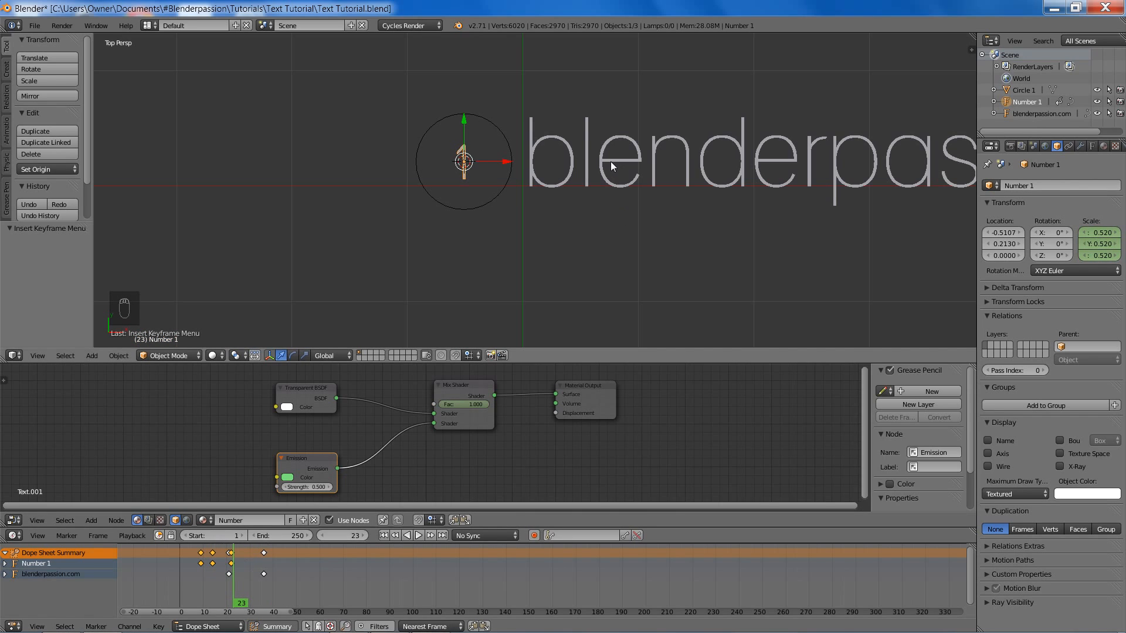
right_click(643, 192)
key(s)
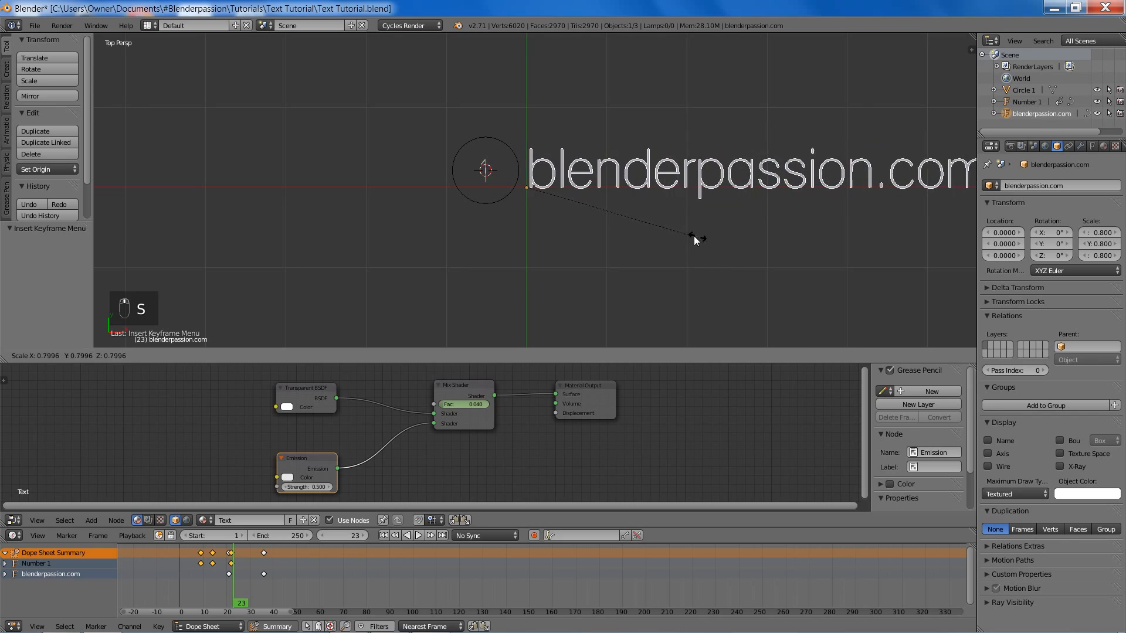
mouse_move(654, 230)
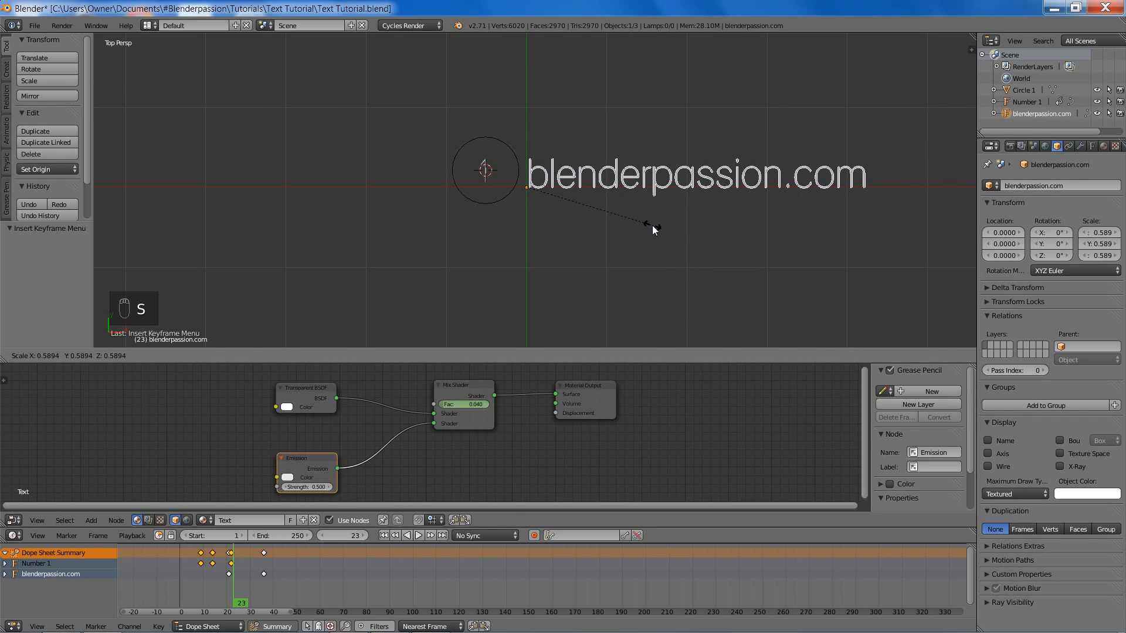
click(646, 226)
scroll(653, 234, up, 4)
key(s)
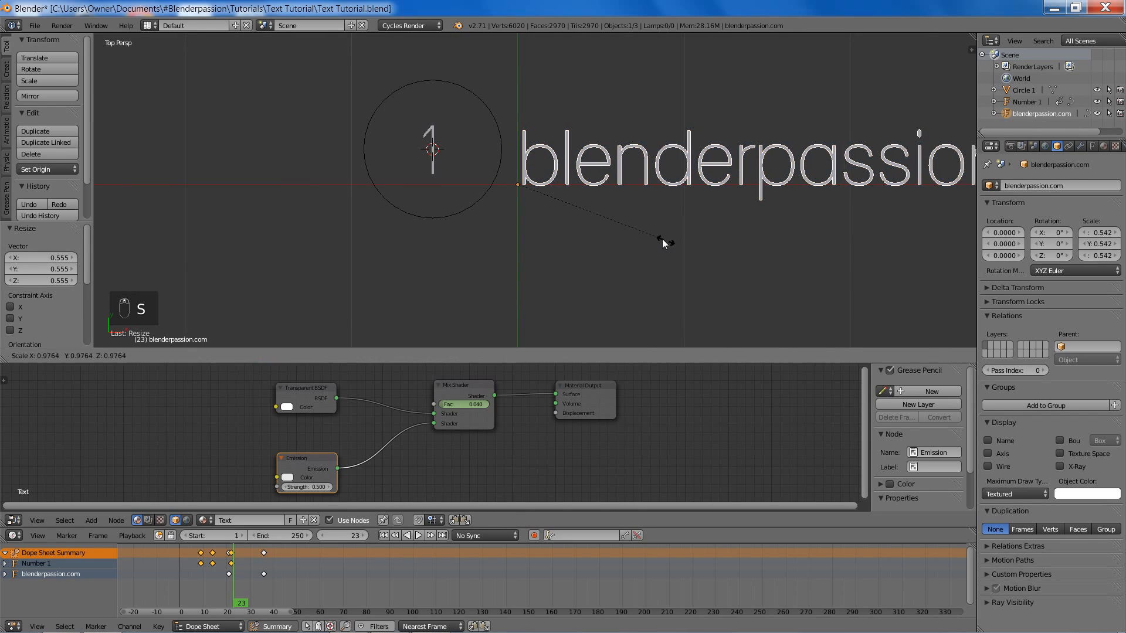
click(678, 241)
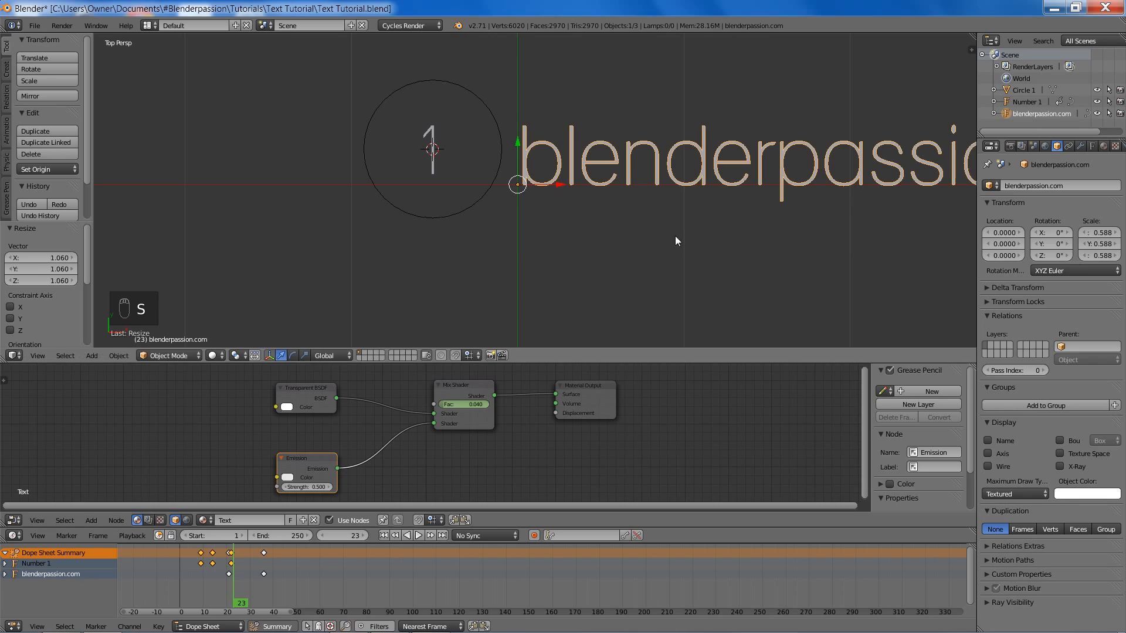
- Move Number 1 and Circle 1 together about -0.06 along the global Y axis
right_click(453, 184)
right_click(515, 147)
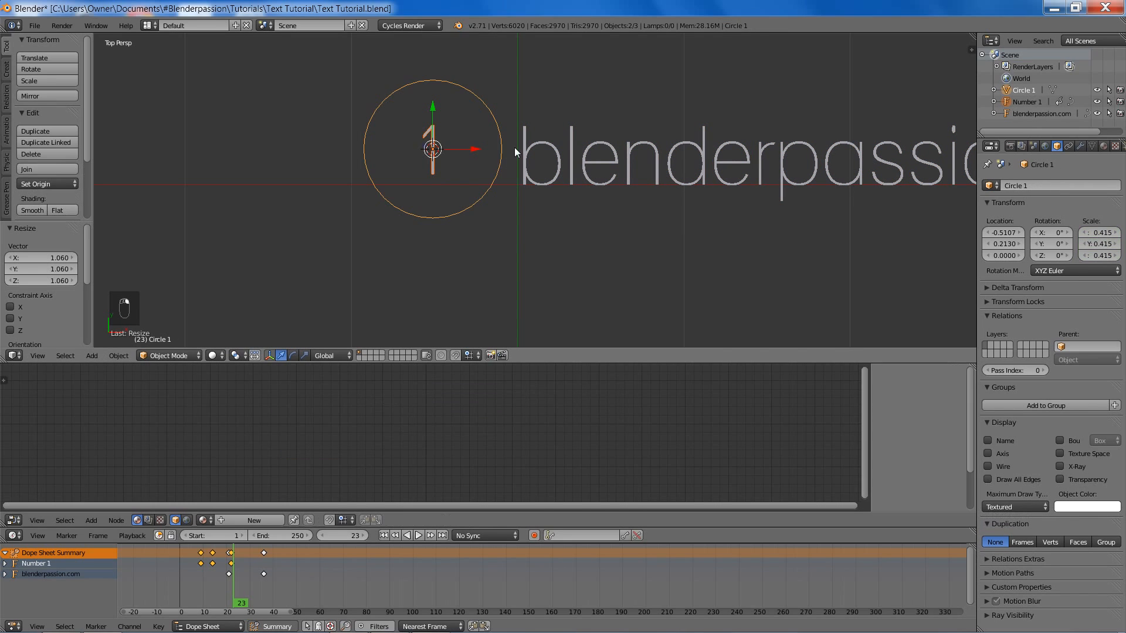
key(g)
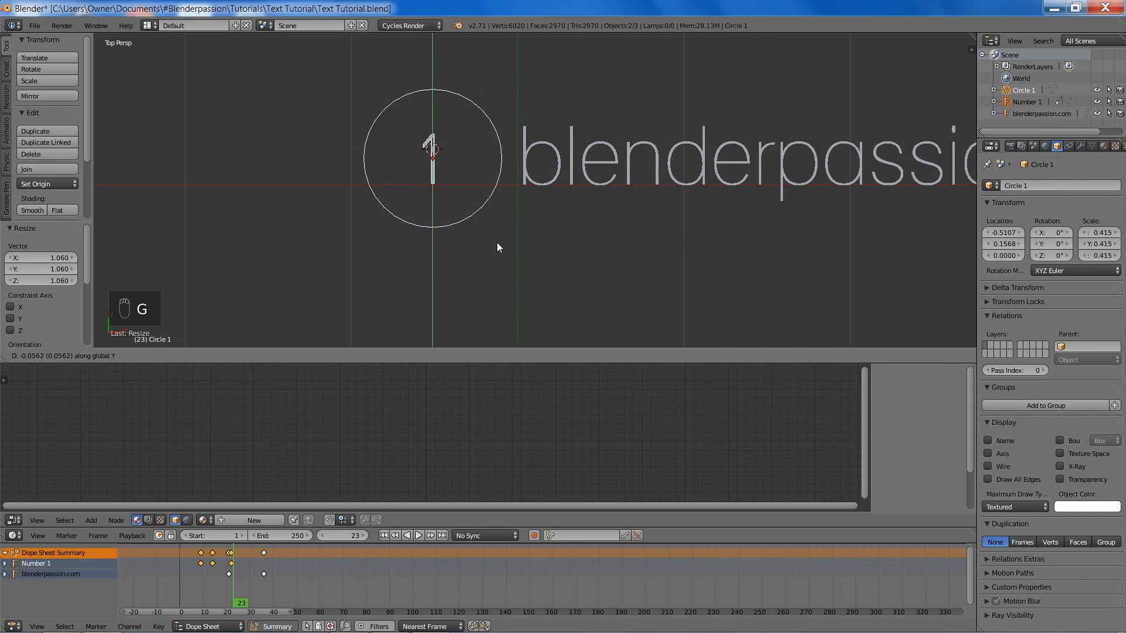
click(495, 251)
- Scale the blenderpassion.com text up to about 0.716
right_click(525, 176)
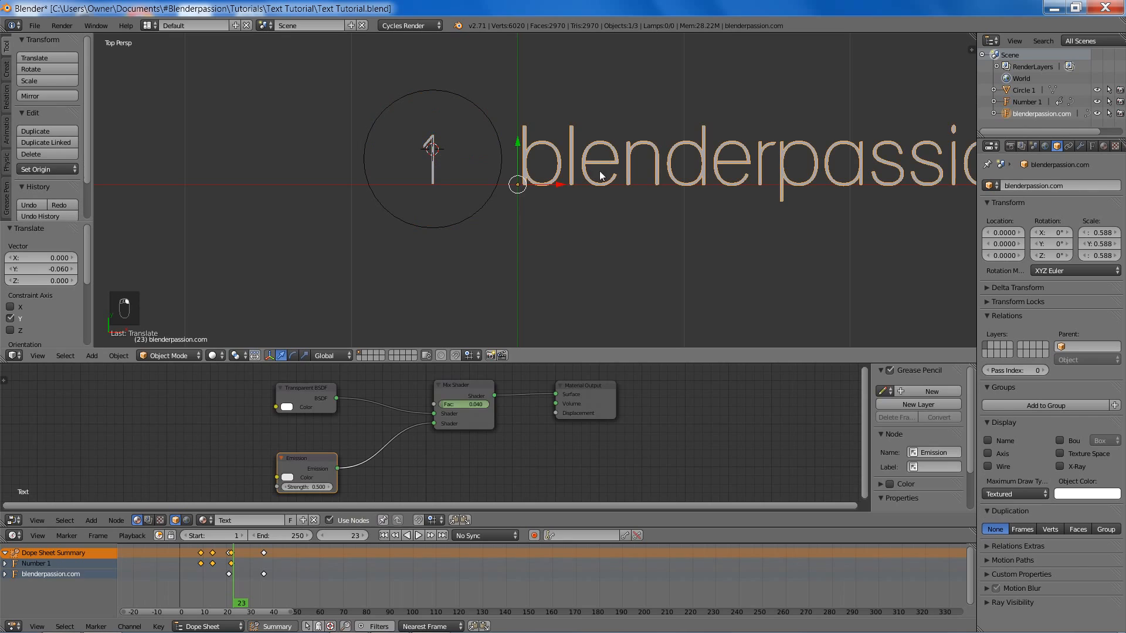
key(s)
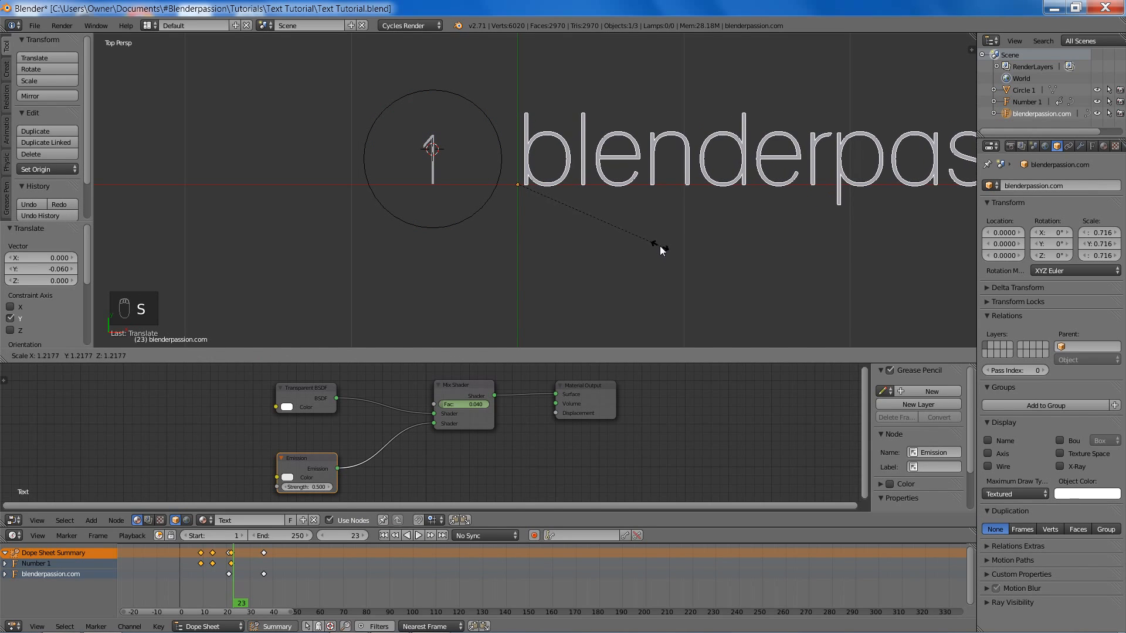
click(651, 243)
- Scale Circle 1 down to about 0.331 around the number and deselect everything
right_click(478, 206)
key(s)
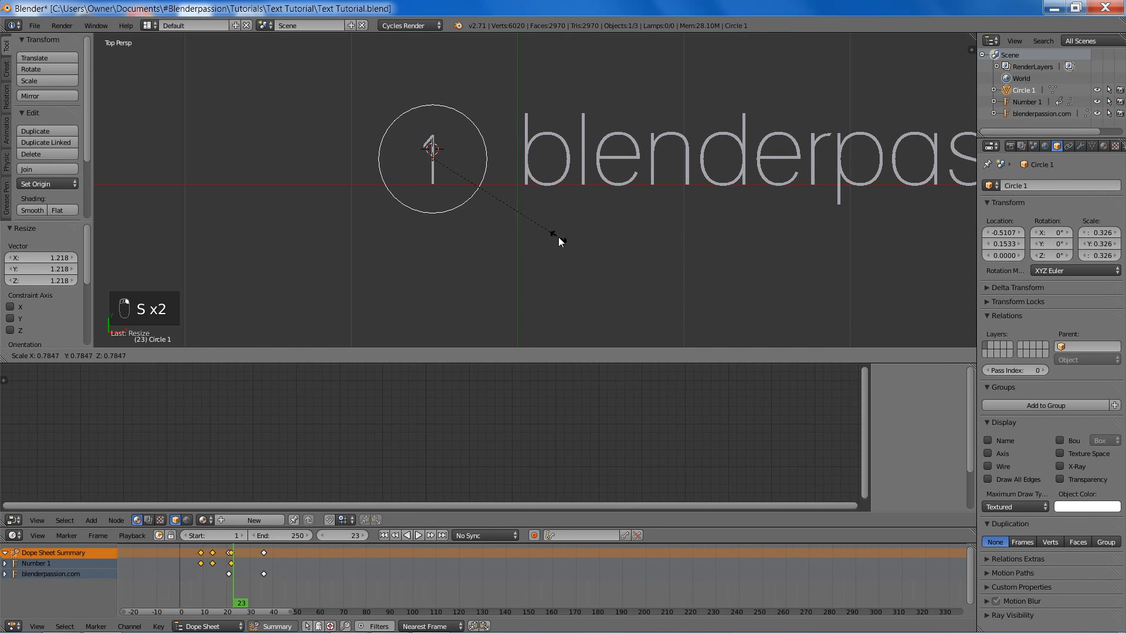
click(564, 236)
key(a)
scroll(566, 232, down, 6)
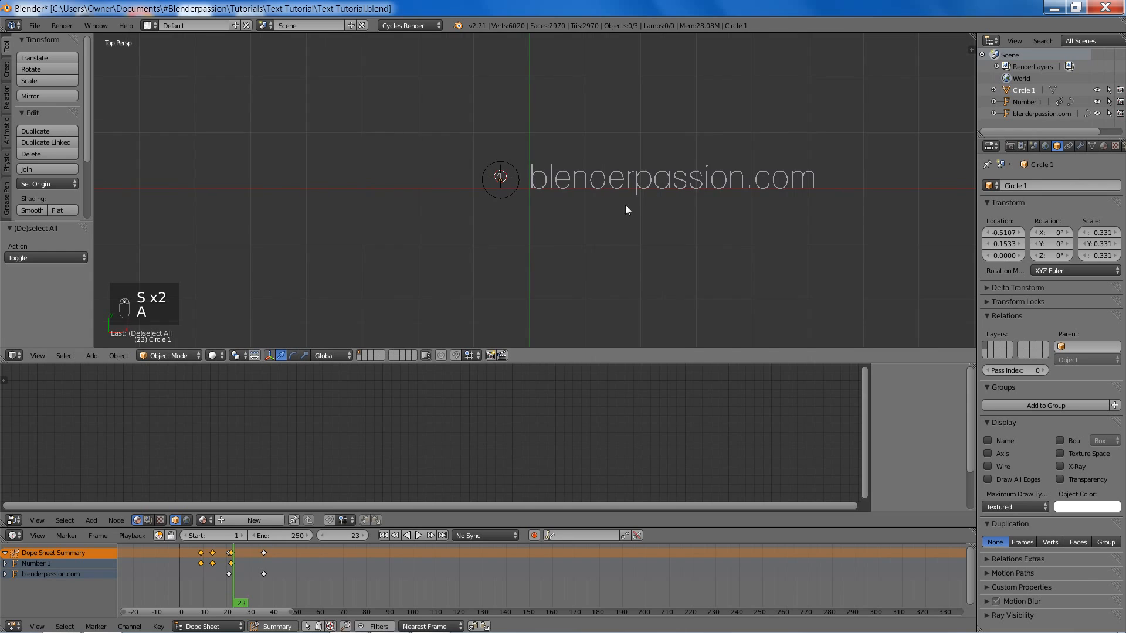
- Save the file, then add a camera and clear its rotation and location so it sits at the world origin
key(ctrl+s)
click(564, 226)
middle_drag(568, 219, 501, 123)
key(shift+a)
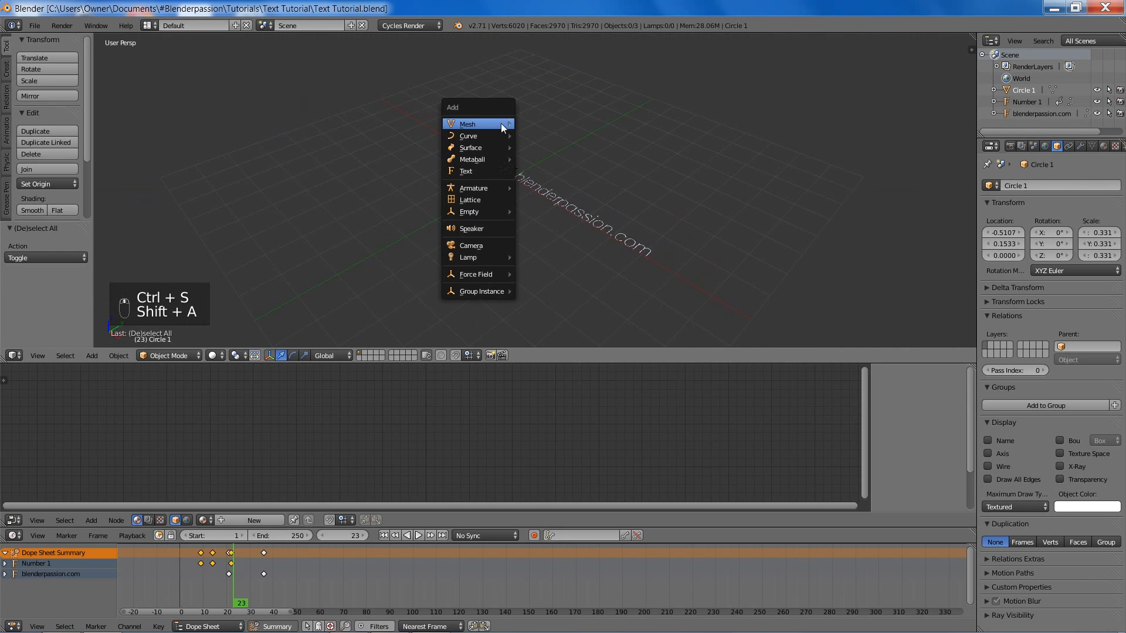
click(485, 245)
key(alt+r)
key(alt+g)
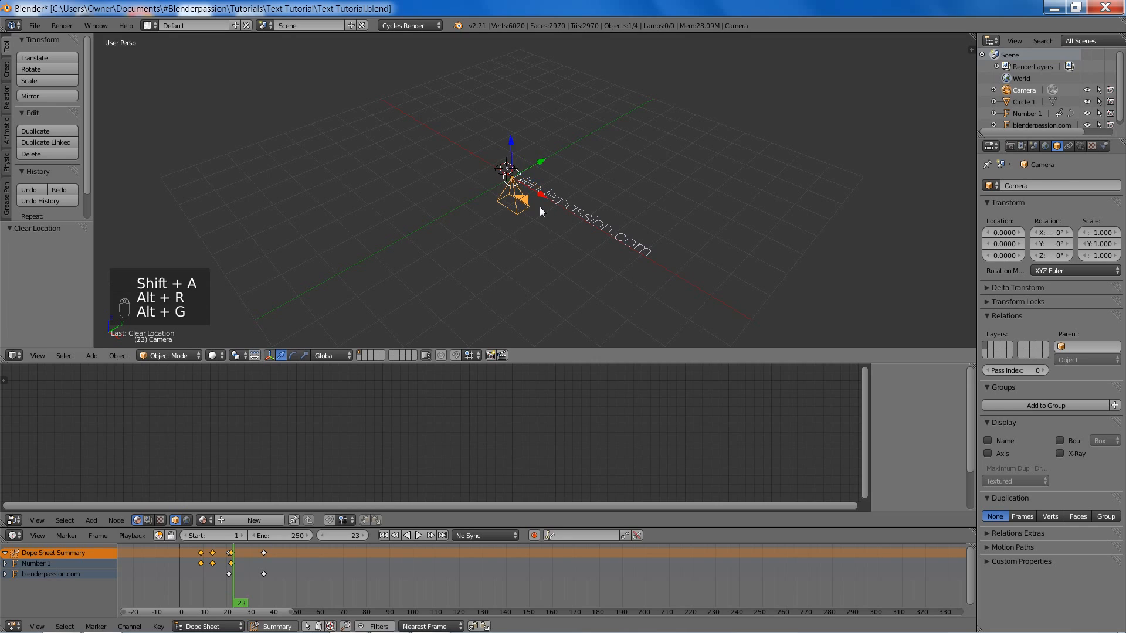
- Raise the camera about 2.907 along the global Z axis and switch its lens to Orthographic
key(g)
key(z)
click(599, 183)
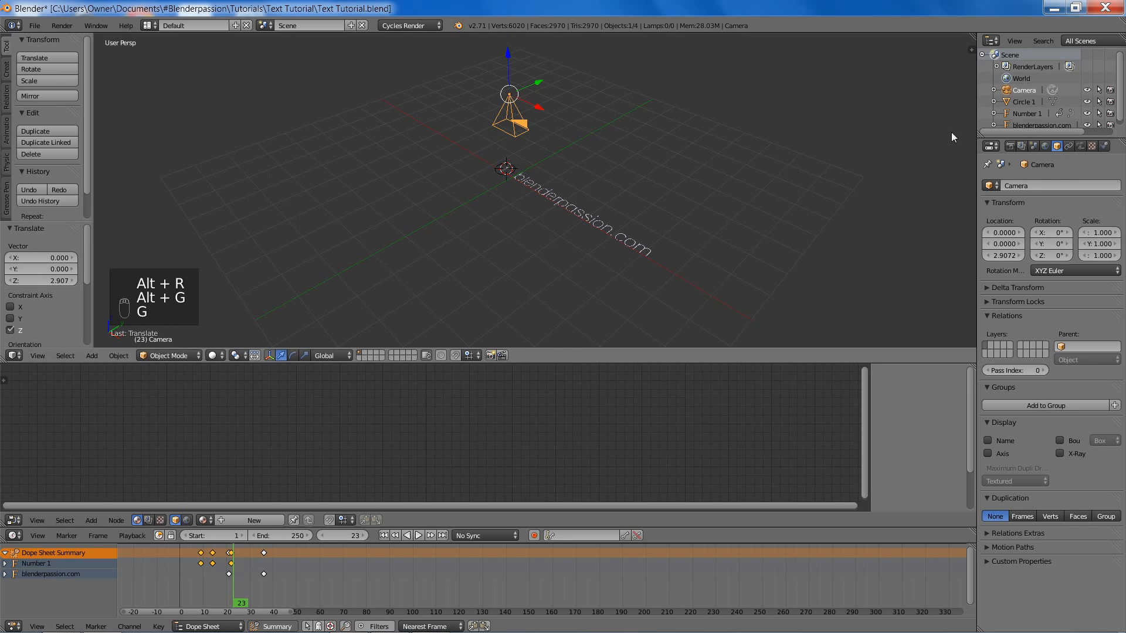
click(1081, 146)
scroll(1045, 202, up, 3)
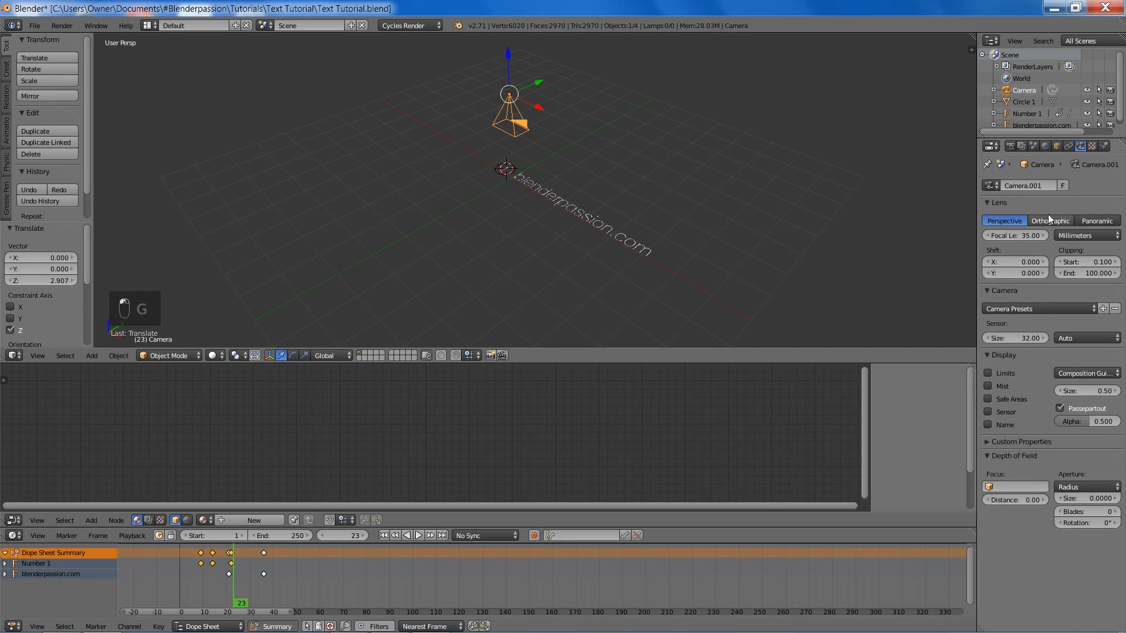
click(1049, 221)
- In front view, move the camera about 1.962 along the global X axis to sit over the text
mouse_move(621, 192)
middle_down()
mouse_move(681, 175)
mouse_move(690, 143)
mouse_move(605, 177)
middle_up()
key(KP_1)
key(z)
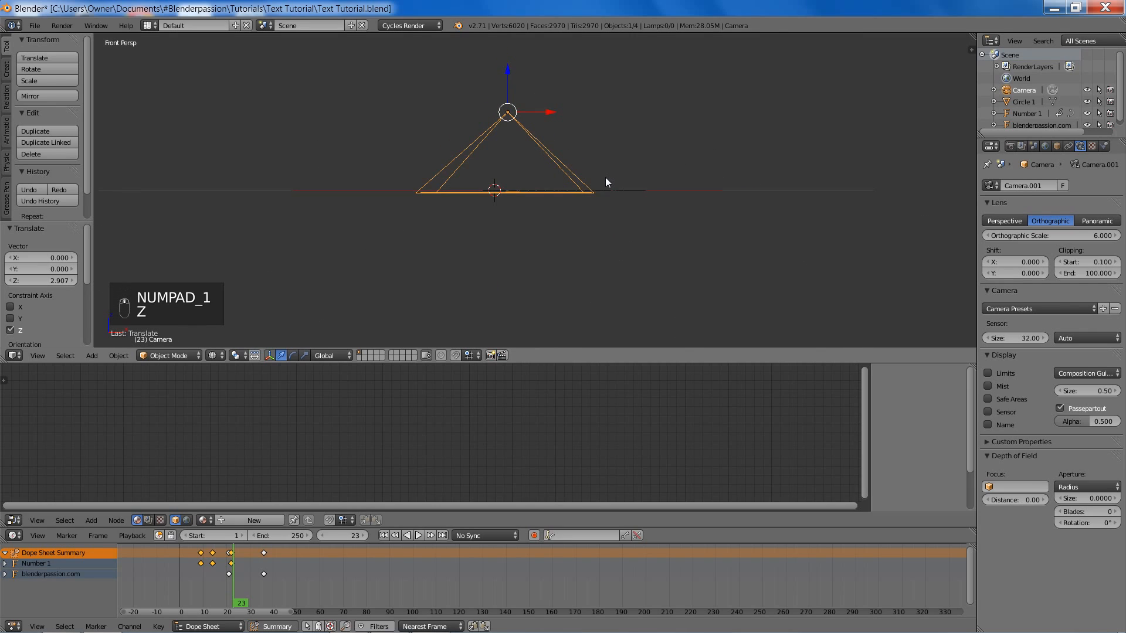
scroll(527, 238, up, 3)
key(g)
key(x)
click(637, 234)
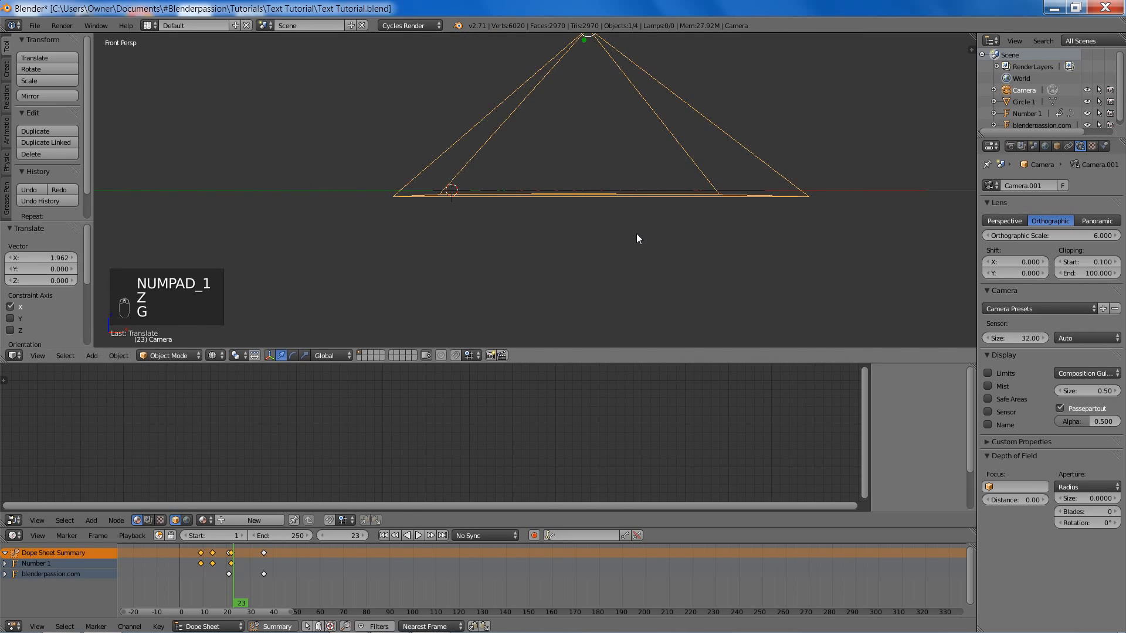
- Shift the camera about 0.178 further along X and raise it about 0.512 along Z in orthographic front view
key(KP_5)
shift+middle_drag(636, 234, 549, 243)
scroll(545, 244, up, 2)
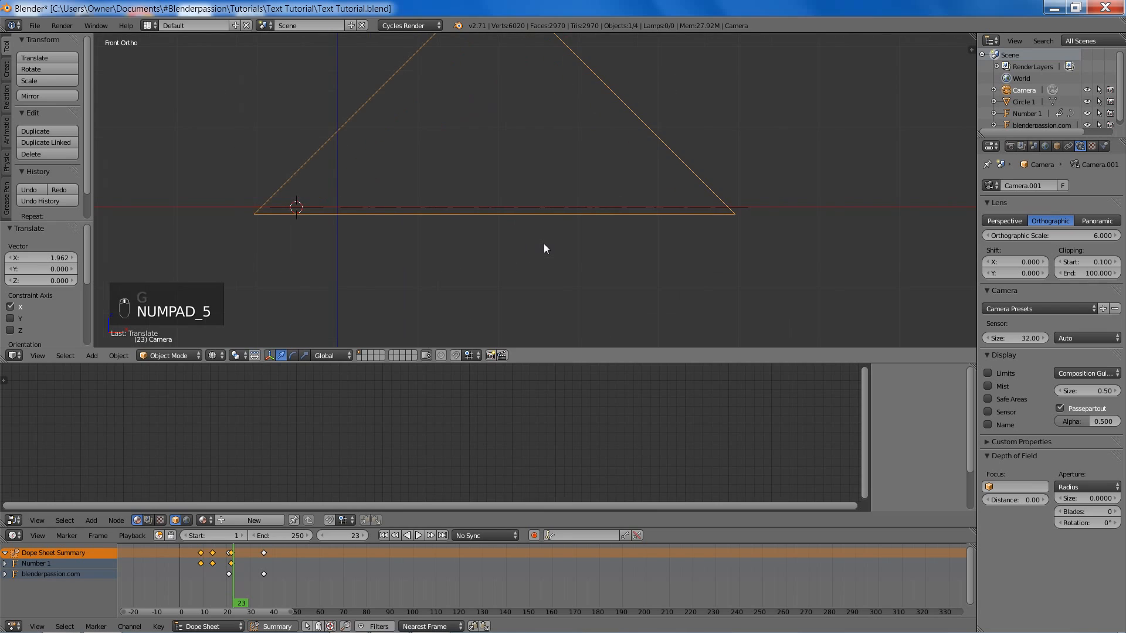
key(g)
click(687, 257)
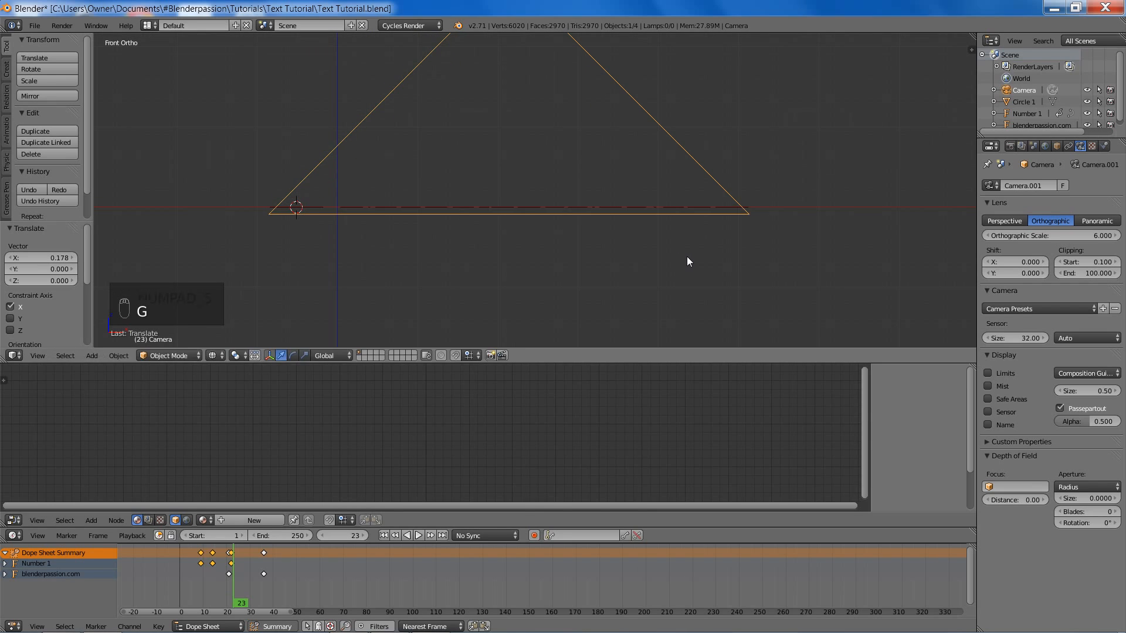
key(g)
key(z)
click(697, 217)
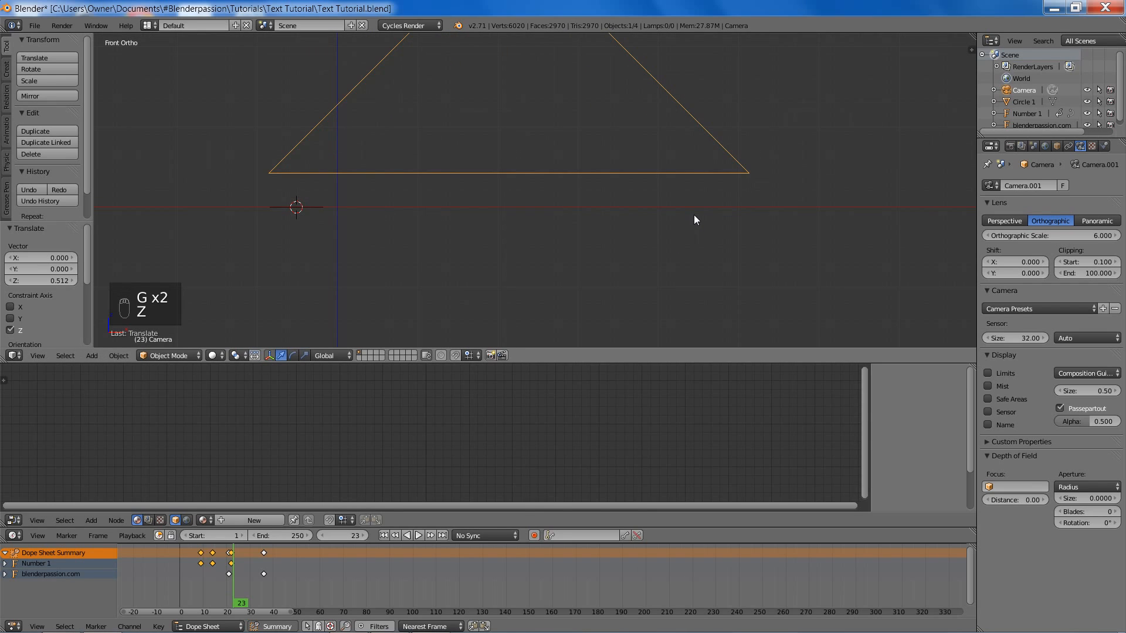
- Look through the camera and set its orthographic scale to about 12.280 so the whole title fits with margin
key(KP_0)
key(z)
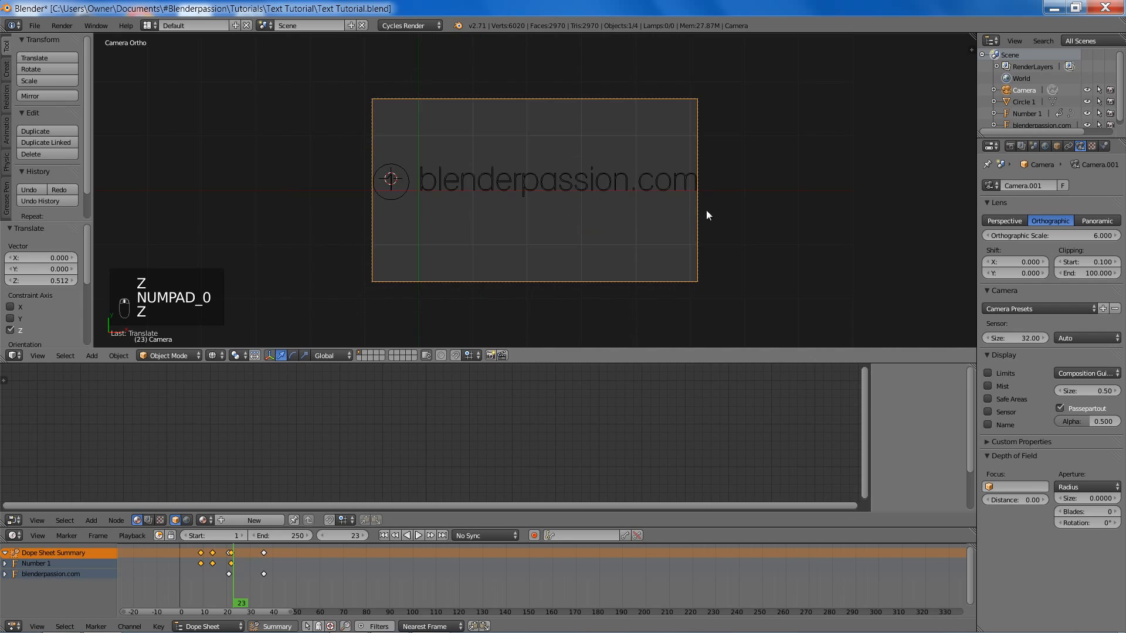
key(z)
drag(1036, 235, 1112, 235)
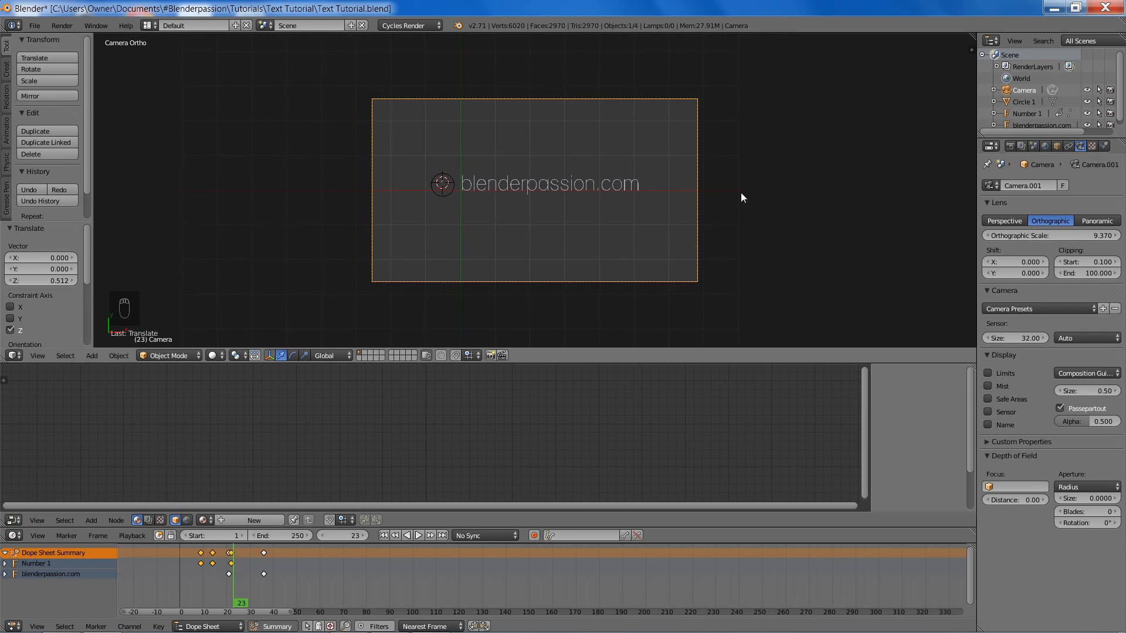
drag(1041, 235, 1082, 235)
- Move the camera so the title sits slightly left of and above the frame's centre, deselect everything and briefly preview the render
key(g)
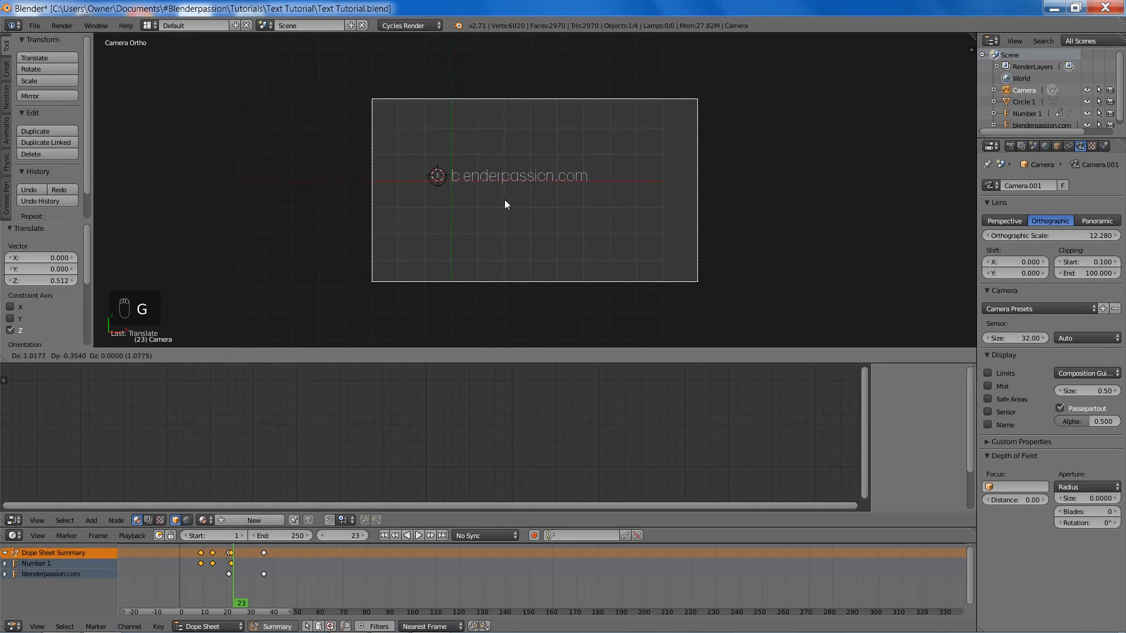
click(657, 149)
key(a)
key(shift+z)
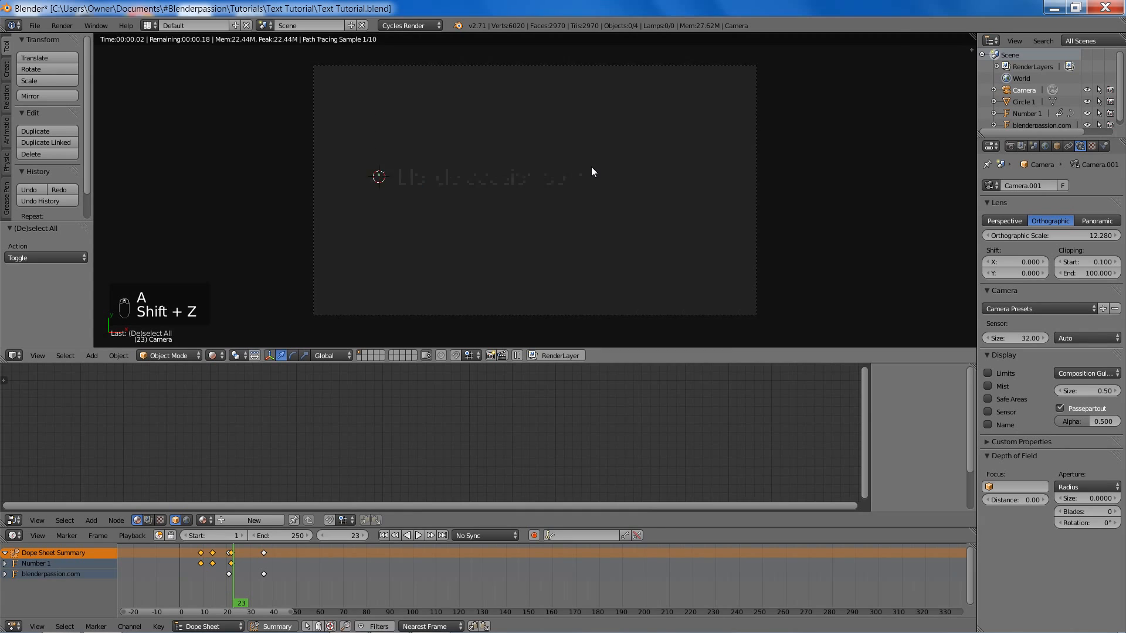
key(z)
key(z)
key(z)
- Move the camera to layer 2 and save the file
middle_drag(535, 181, 692, 98)
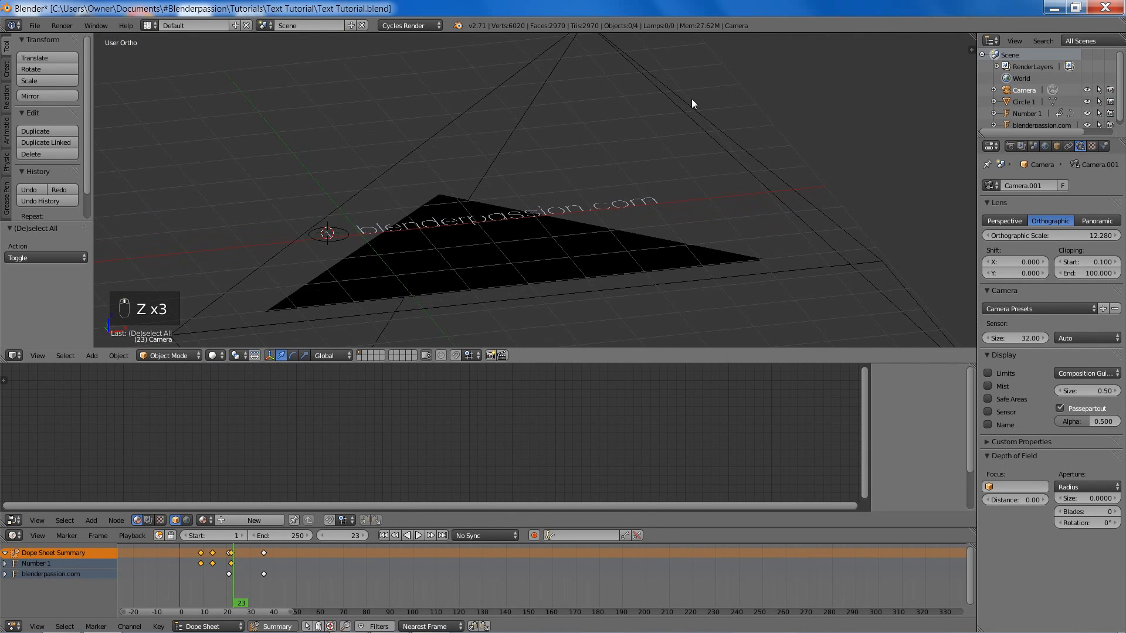
right_click(680, 111)
key(m)
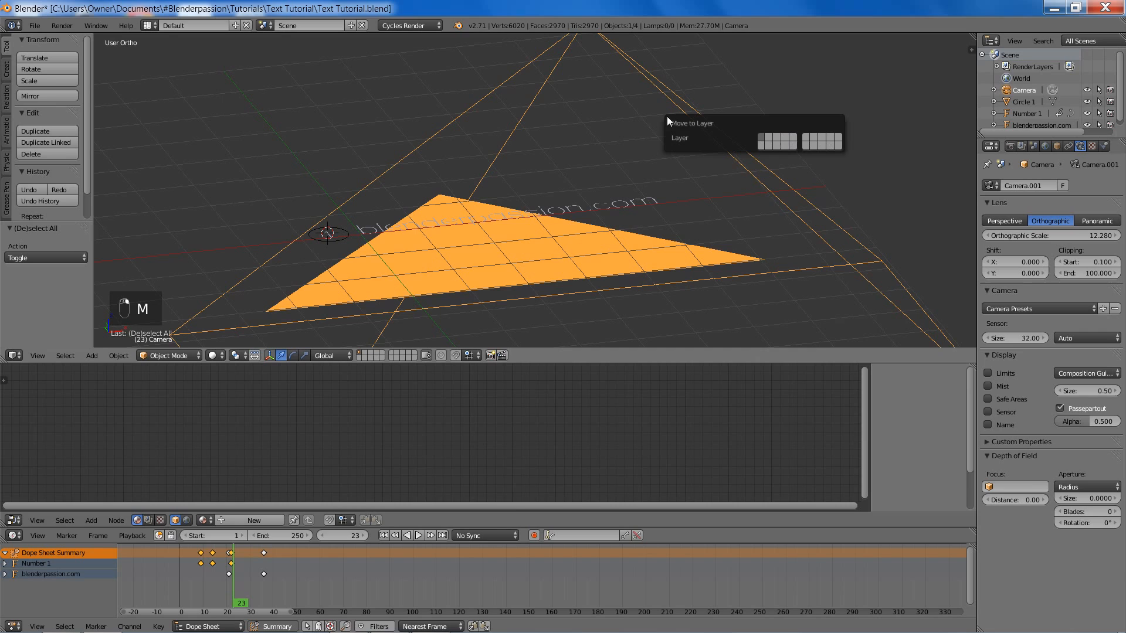
click(769, 134)
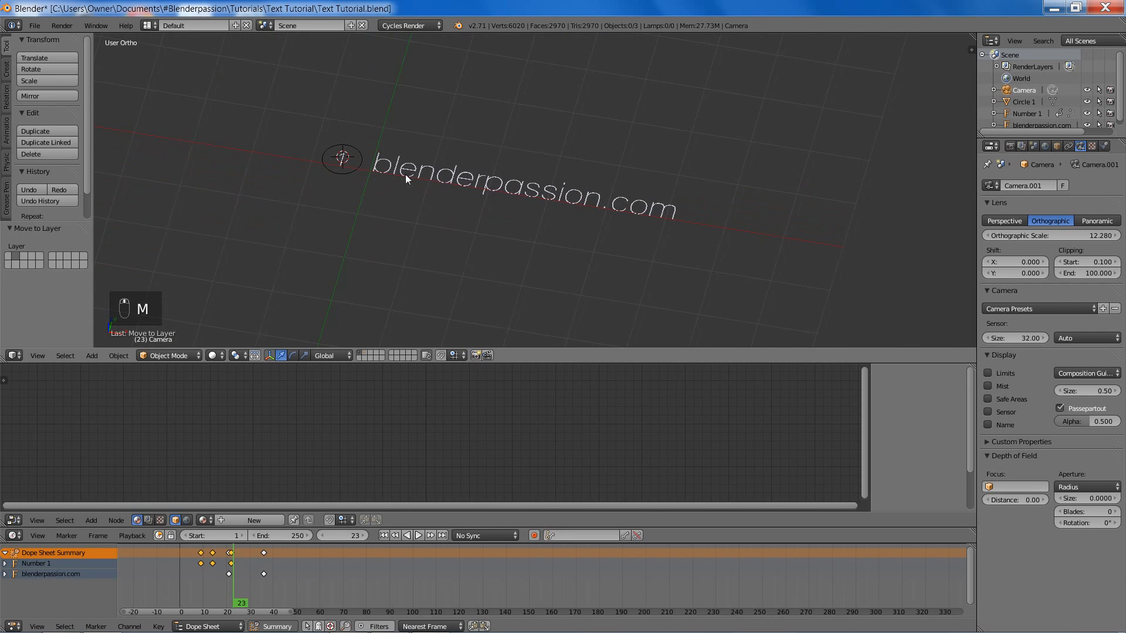
middle_drag(406, 174, 519, 211)
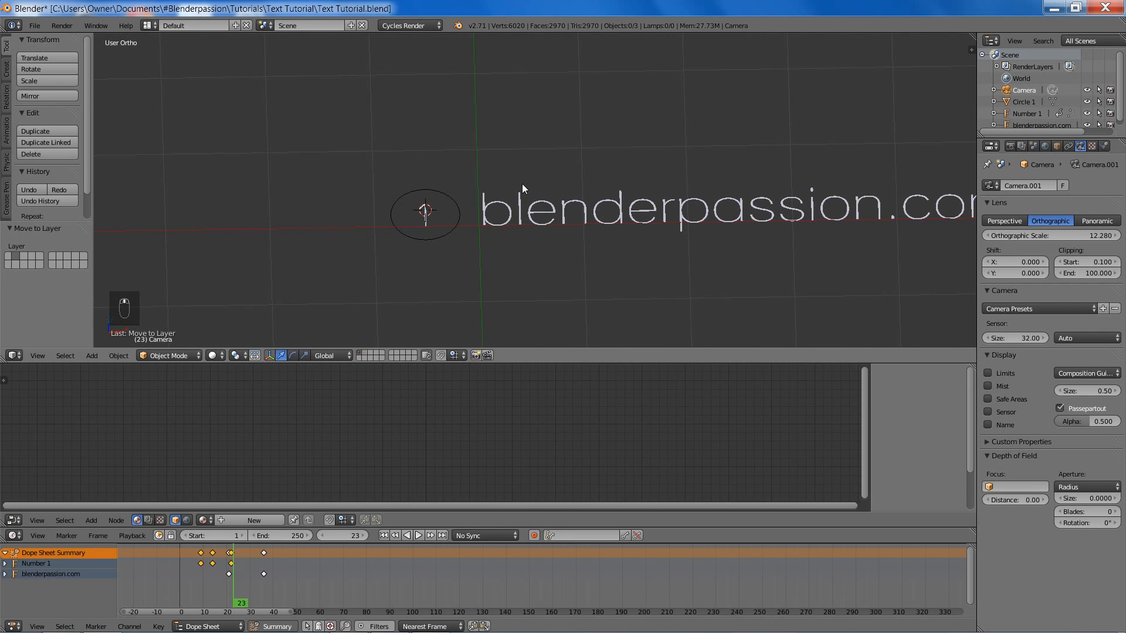
key(ctrl+s)
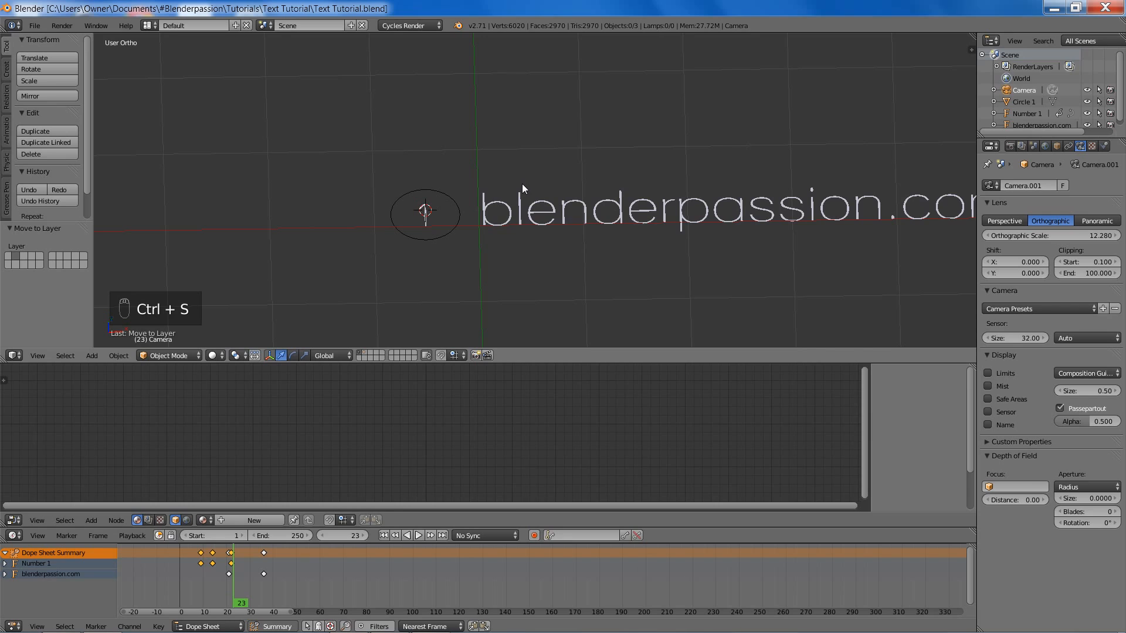
- Select Number 1 in top view, split the 3D viewport vertically and turn the new narrow area into a Graph Editor
shift+middle_drag(472, 170, 543, 146)
scroll(543, 146, up, 1)
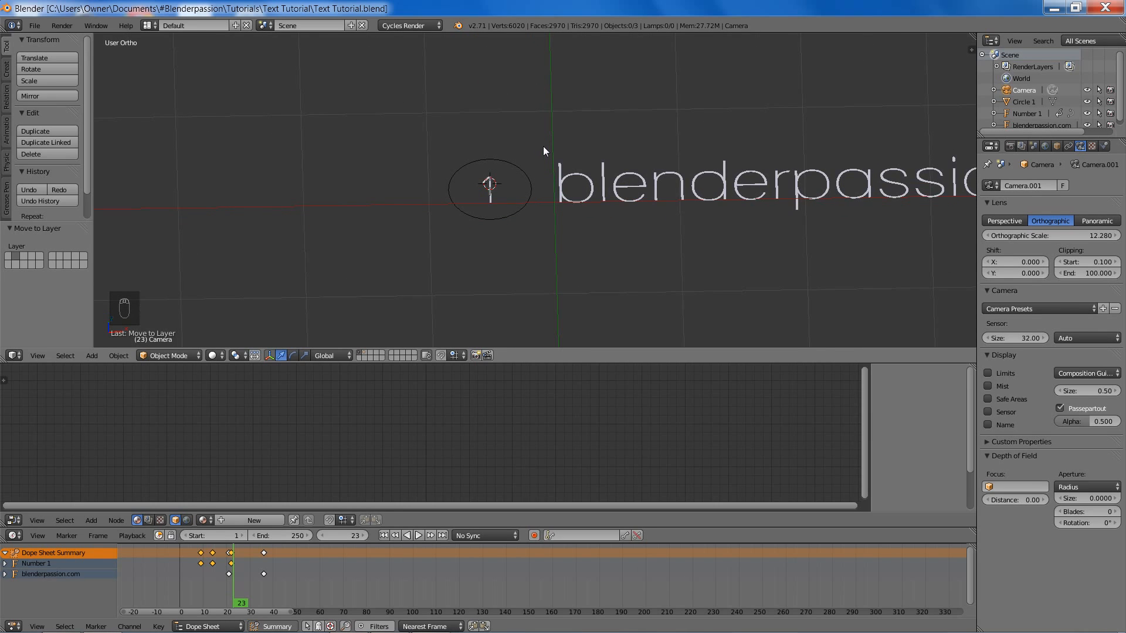
right_click(497, 191)
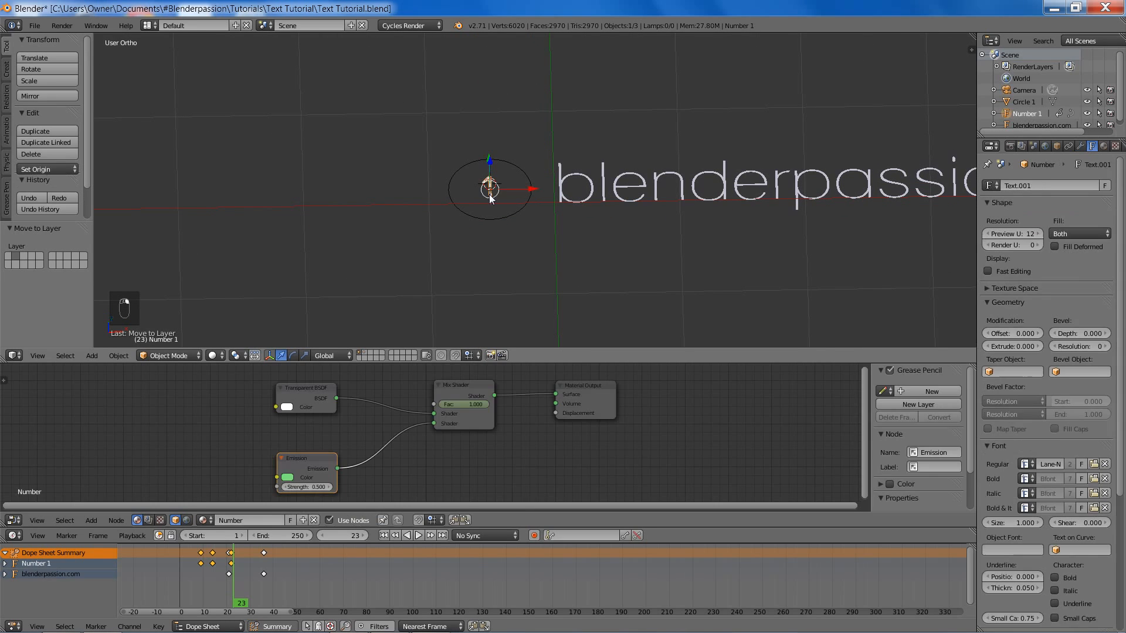
key(KP_7)
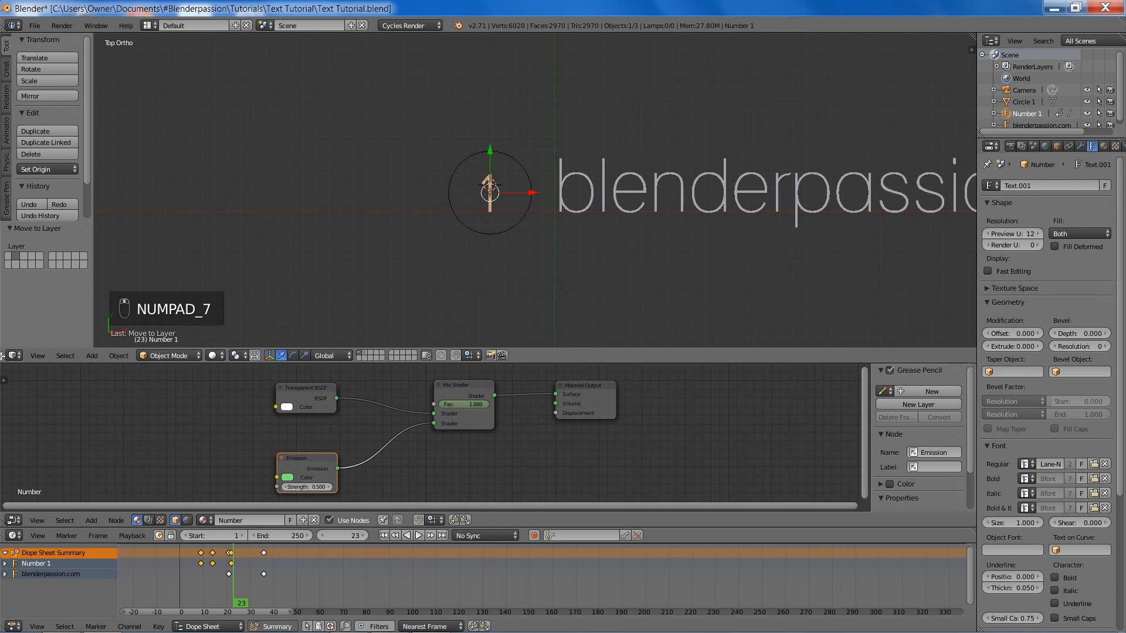
drag(3, 346, 275, 361)
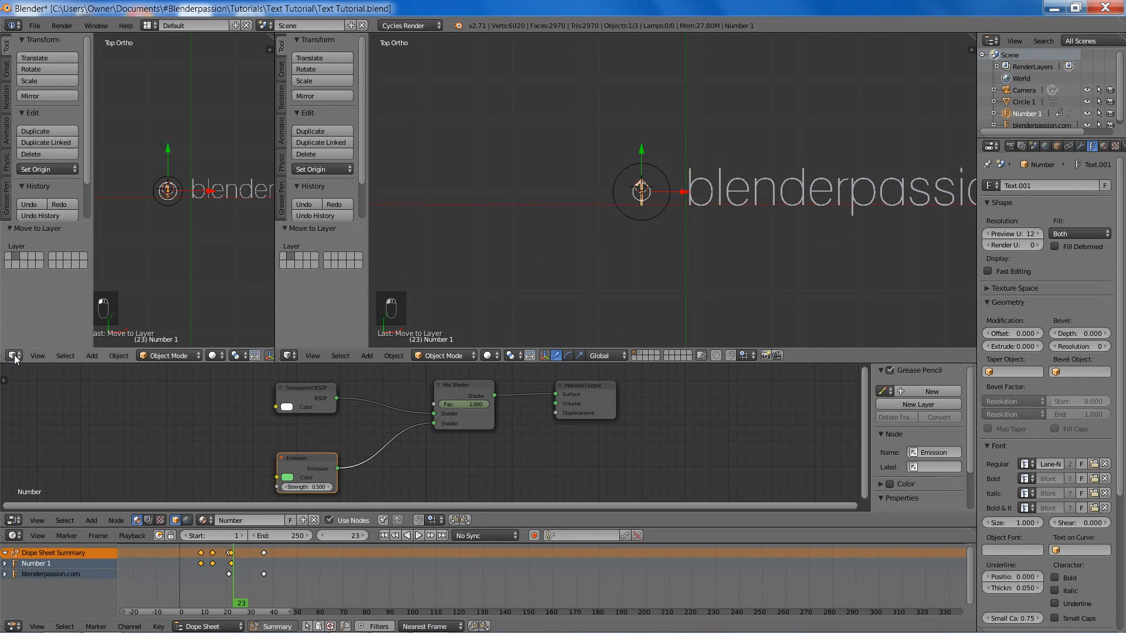
click(13, 355)
click(27, 309)
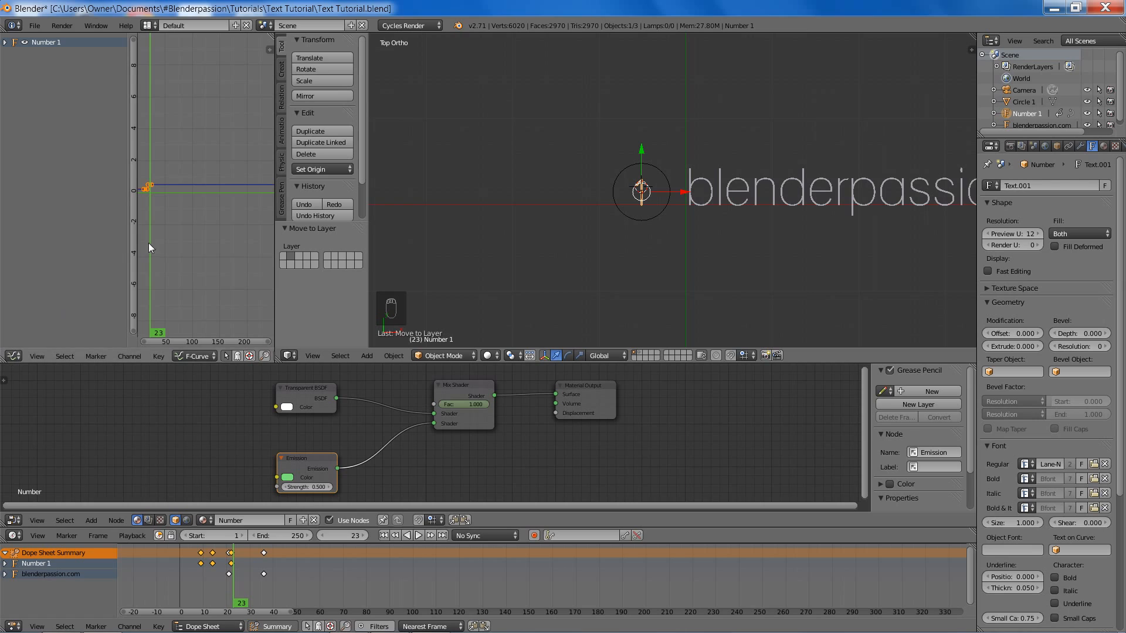
- Select all of Number 1's scale keyframes in the Graph Editor and set their interpolation to Back
scroll(208, 196, up, 5)
middle_drag(196, 194, 253, 222)
scroll(230, 229, up, 13)
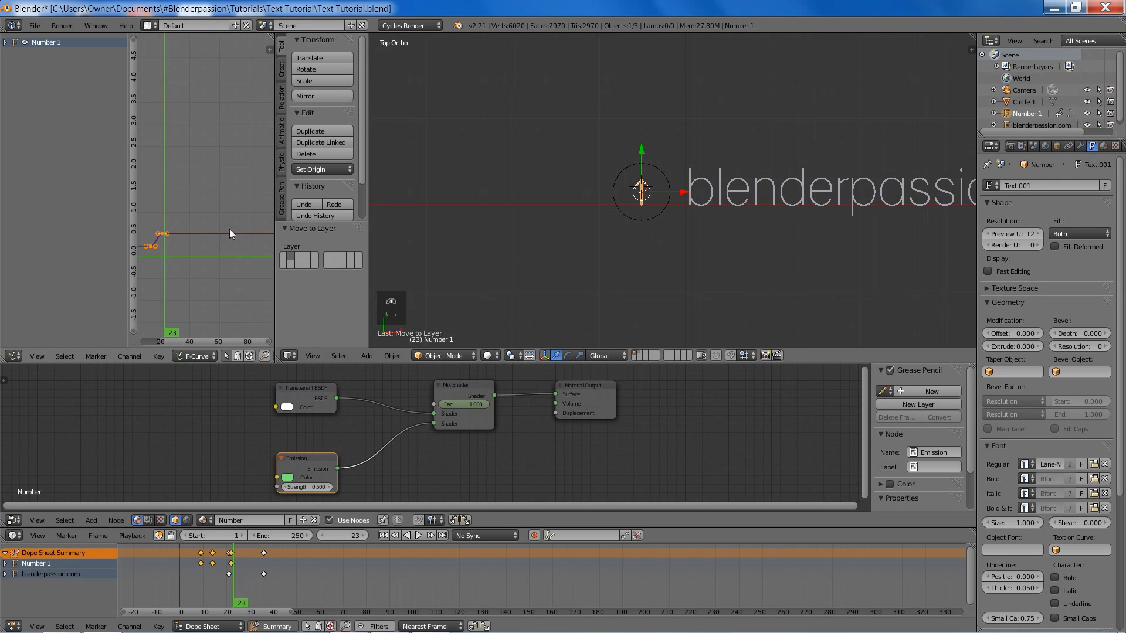
middle_drag(174, 252, 249, 191)
scroll(231, 198, up, 6)
scroll(231, 203, up, 6)
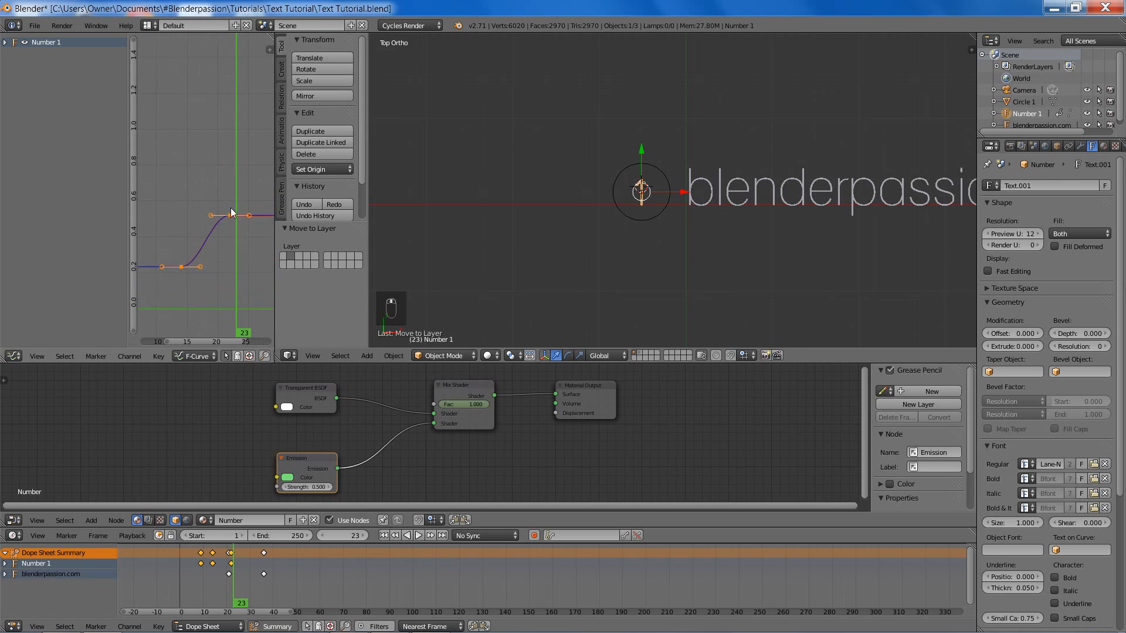
middle_drag(226, 262, 232, 232)
scroll(235, 234, down, 2)
key(a)
key(a)
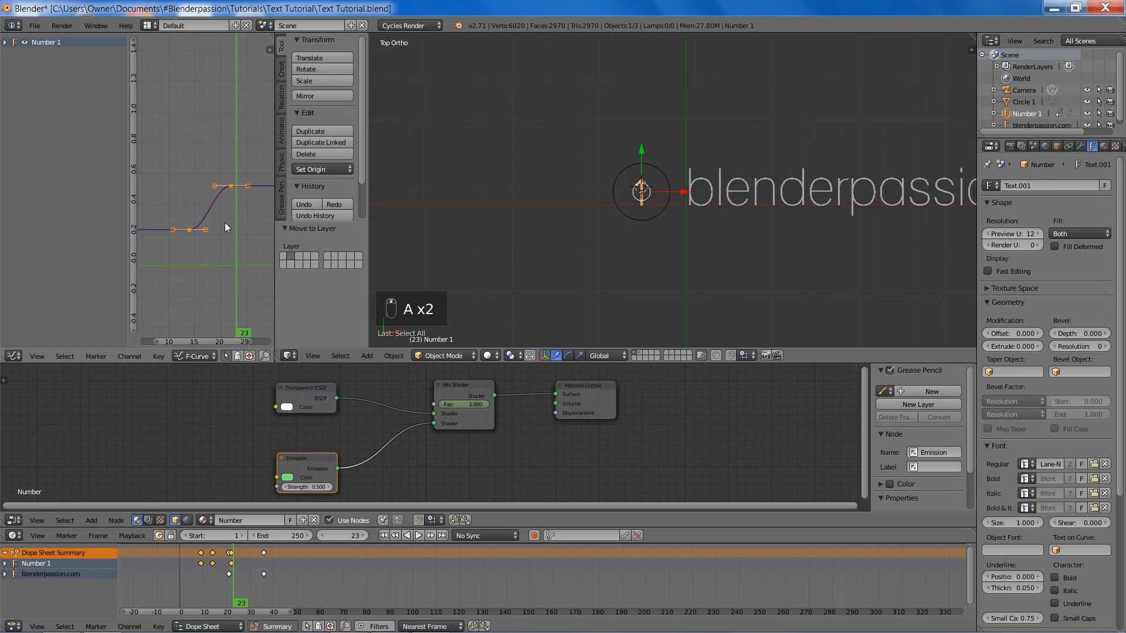
key(t)
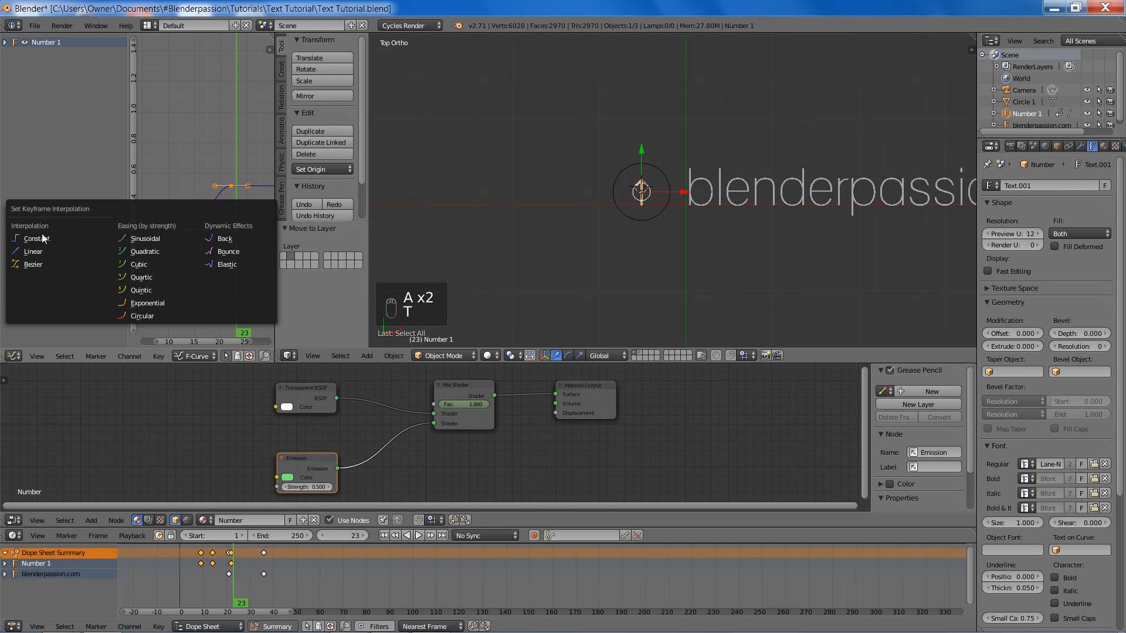
click(227, 241)
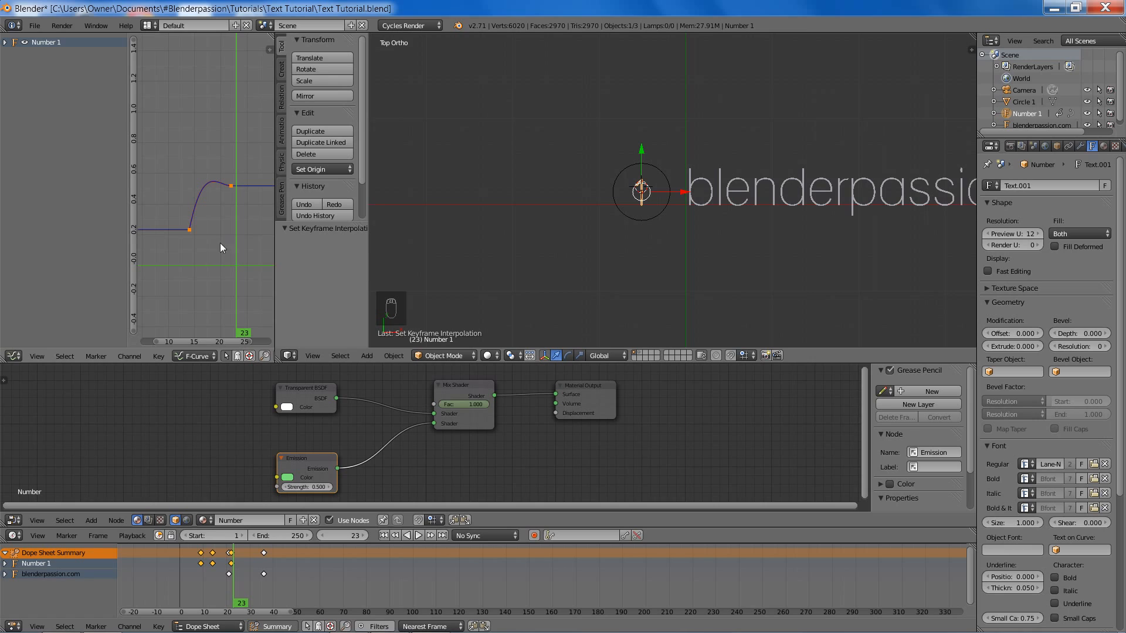
- Play the animation from frame 1 to check how Number 1 grows inside the circle
key(shift+Left)
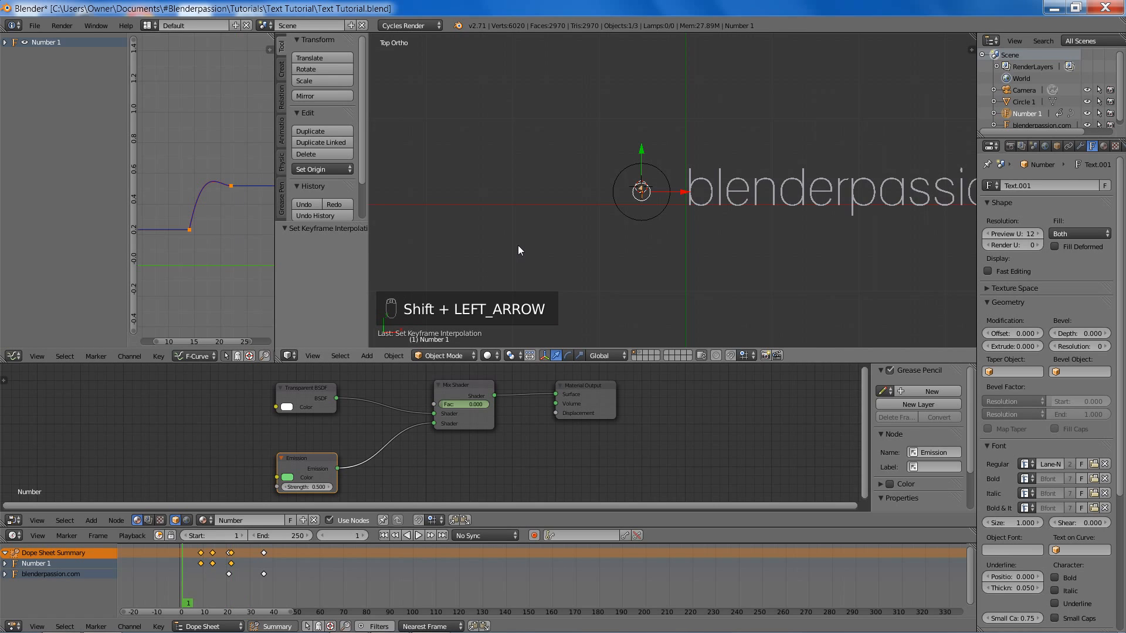
scroll(600, 229, up, 6)
shift+middle_drag(599, 228, 668, 230)
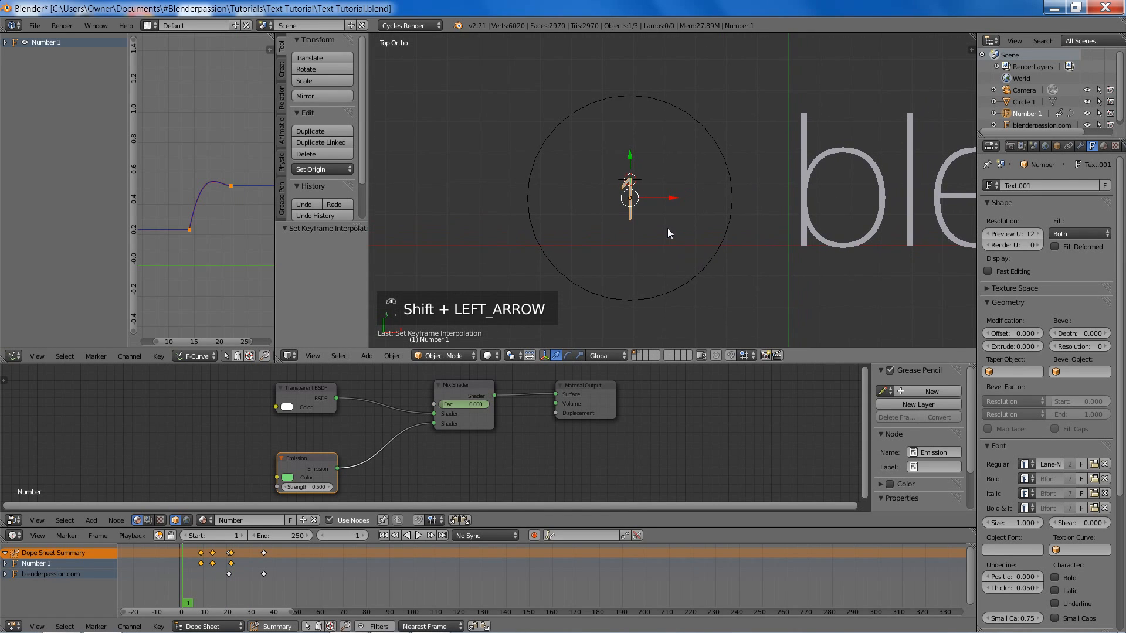
key(alt+a)
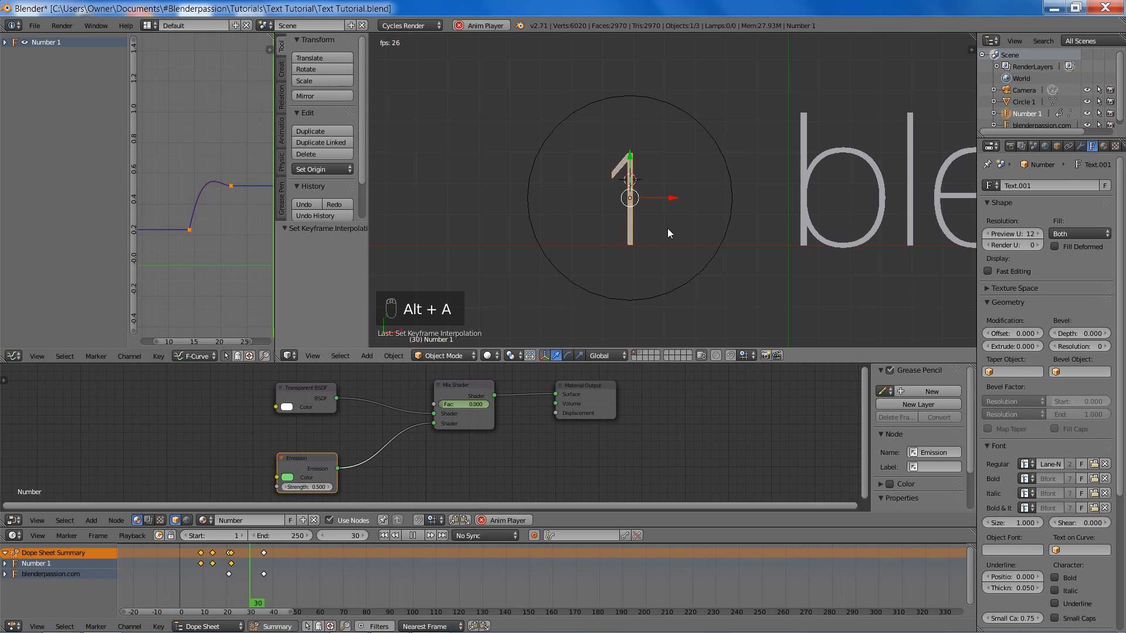
key(alt+a)
- Go to frame 21, hide the 3D viewport's tool shelf and widen the Graph Editor around the scale curve
mouse_move(215, 247)
mouse_down()
mouse_move(184, 252)
mouse_move(230, 246)
mouse_move(183, 262)
mouse_move(237, 257)
mouse_move(182, 267)
mouse_move(224, 263)
mouse_up()
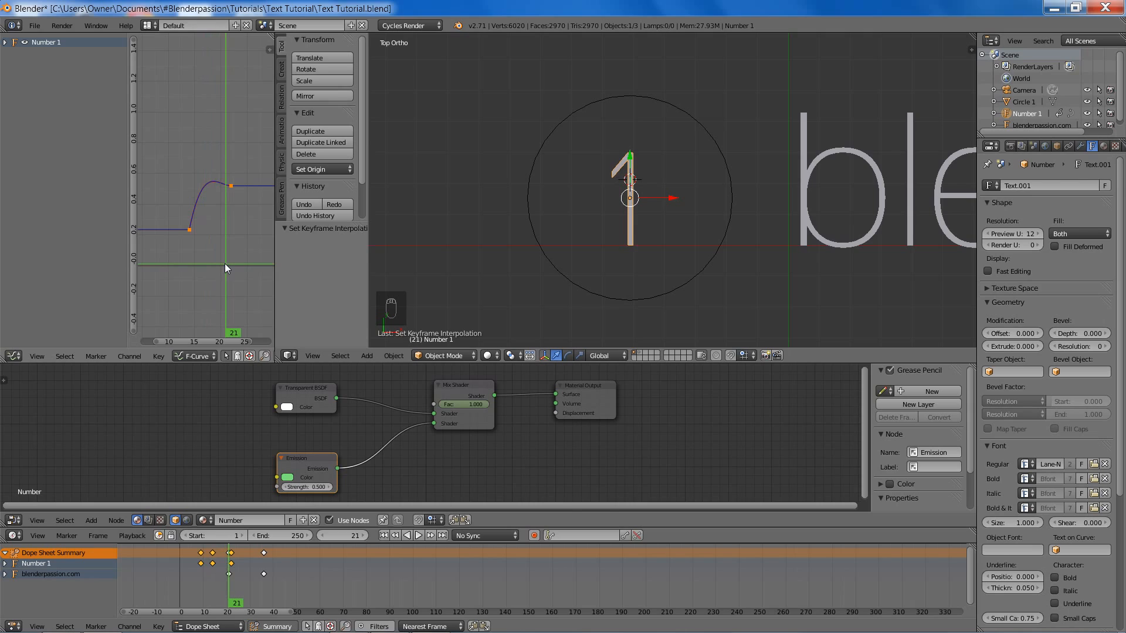
key(n)
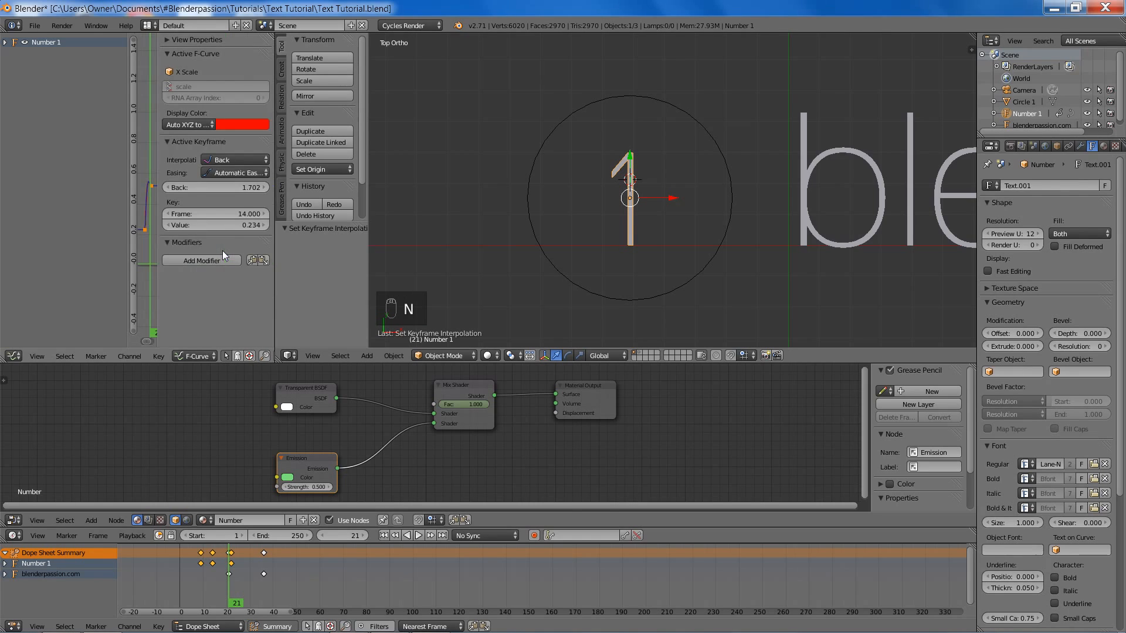
key(n)
key(t)
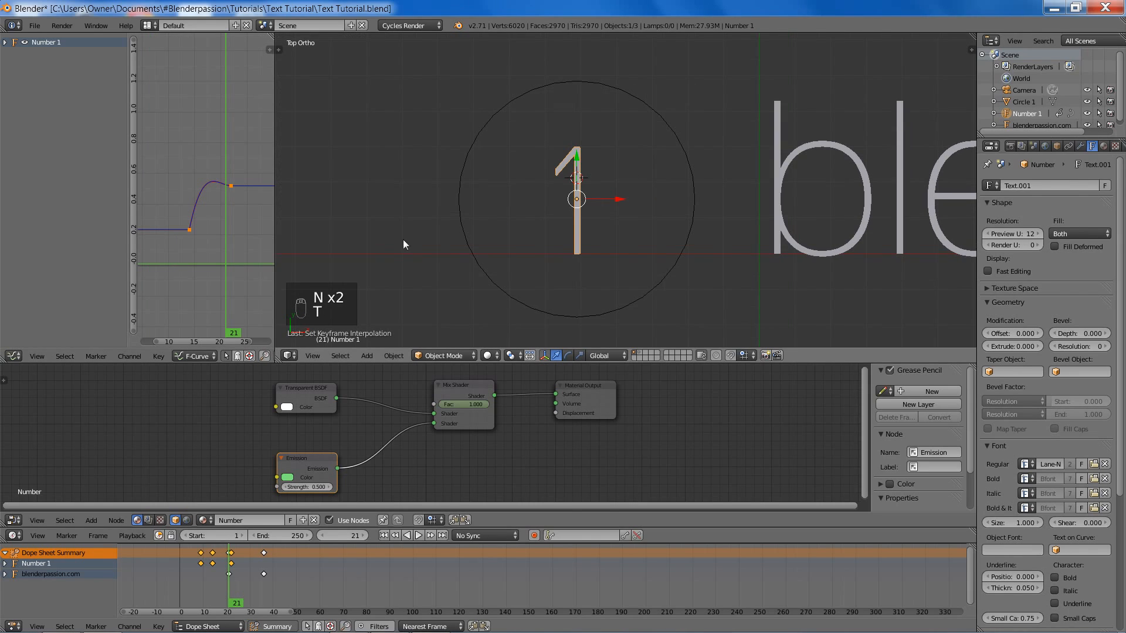
drag(275, 210, 347, 221)
middle_drag(248, 210, 265, 213)
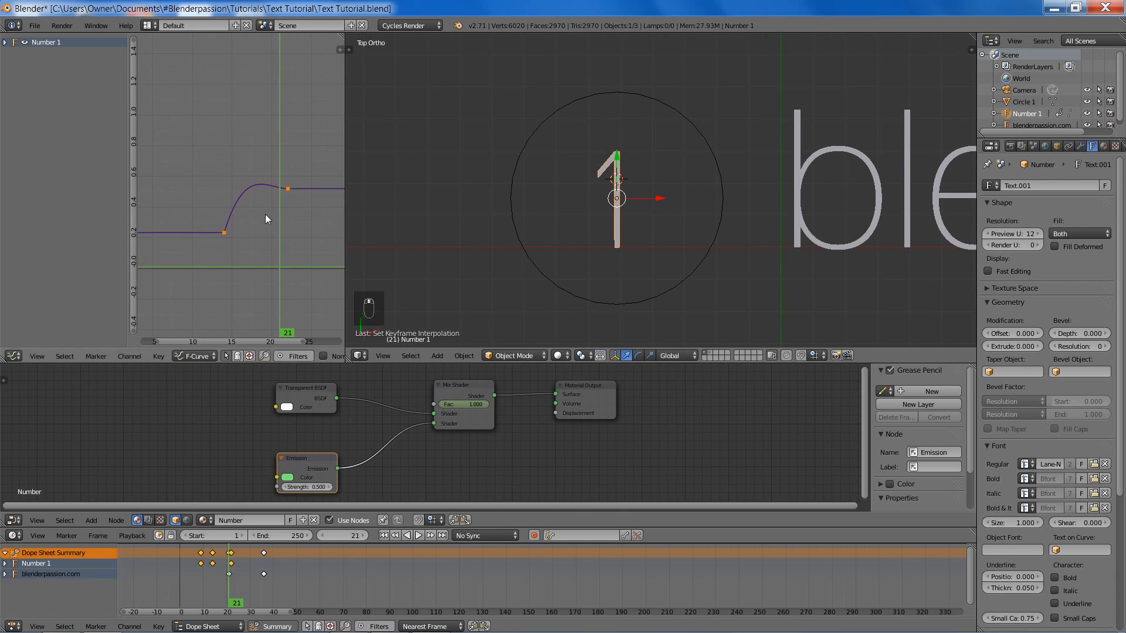
- Set the interpolation of all Number 1 scale keyframes in the Graph Editor to Bezier
key(a)
key(a)
key(t)
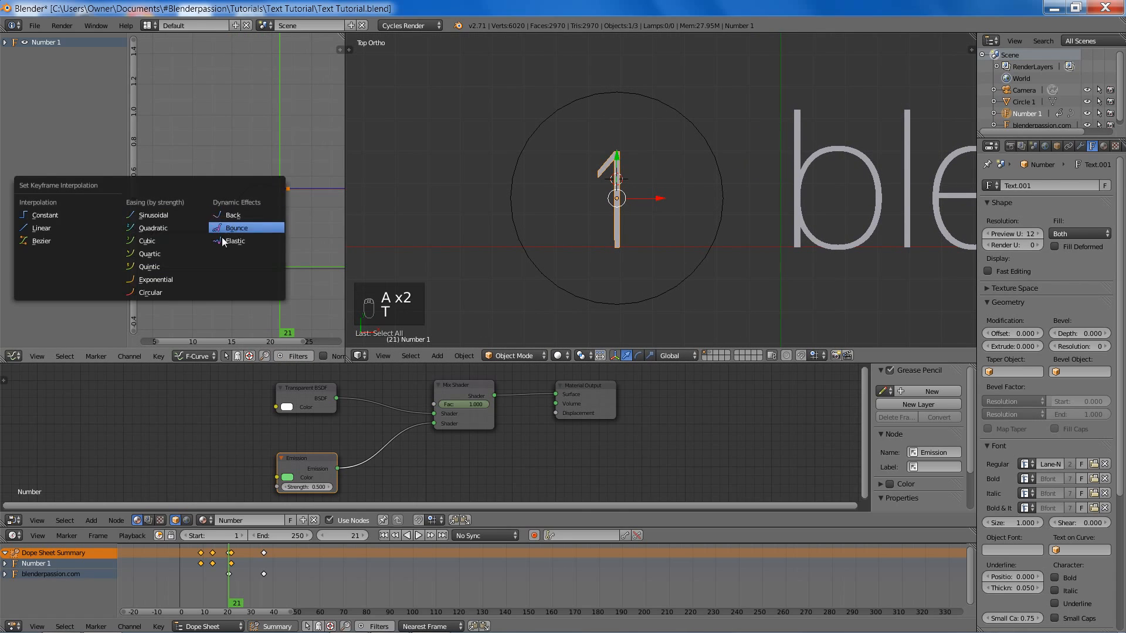
click(90, 238)
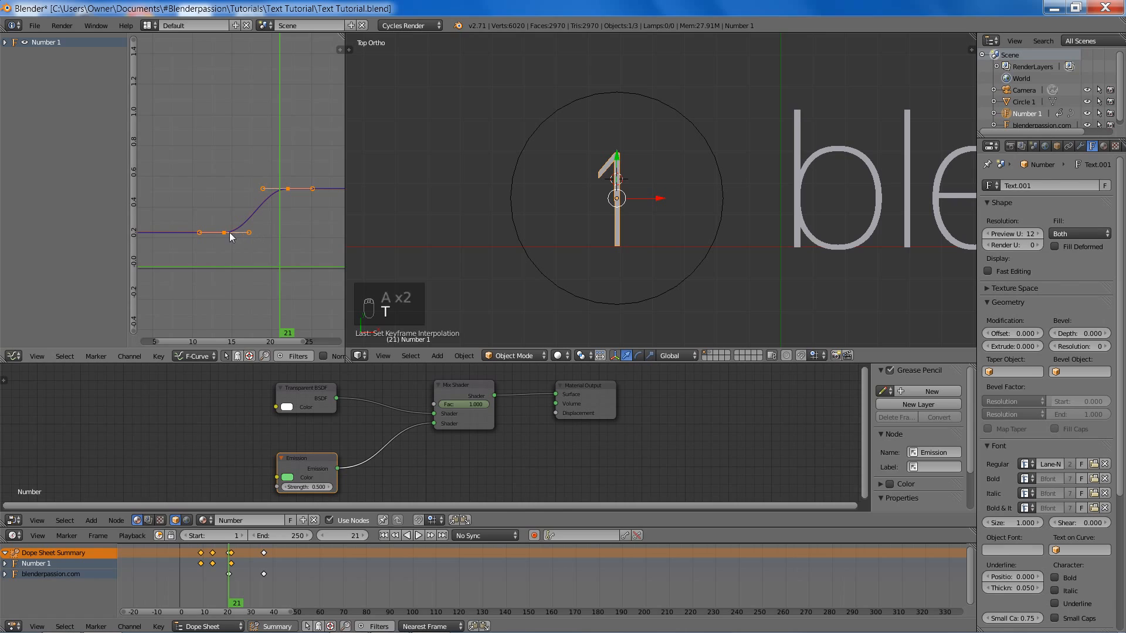
ctrl+middle_drag(227, 234, 258, 258)
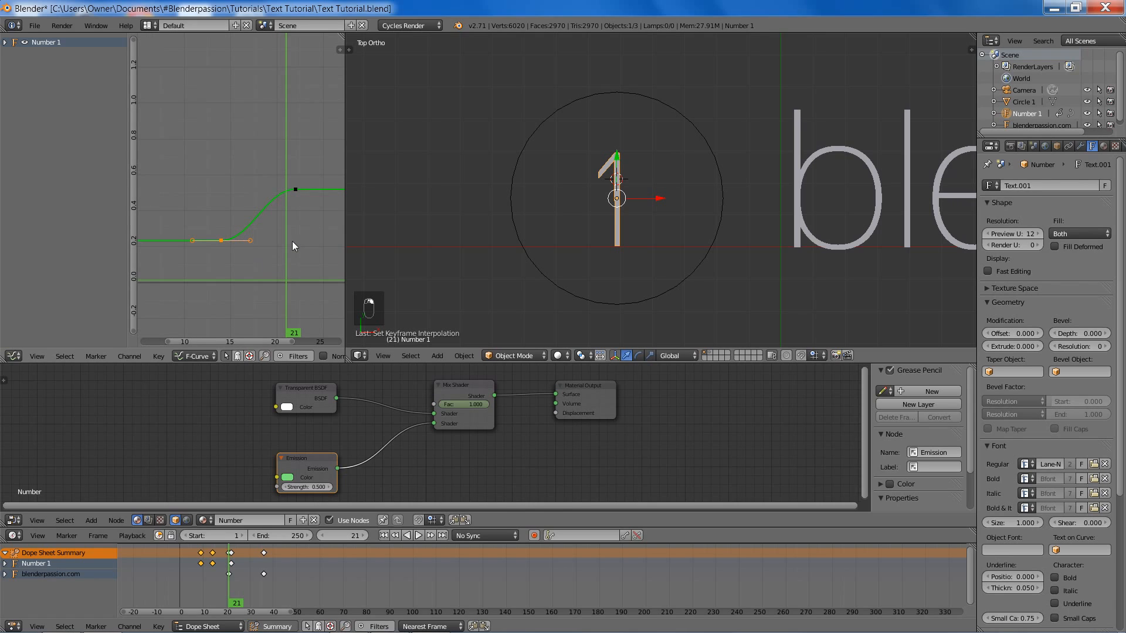
- Select the first scale keyframes, expand Number 1's scaling channels and rotate the handles to a steep upward angle
key(a)
key(b)
drag(218, 228, 230, 259)
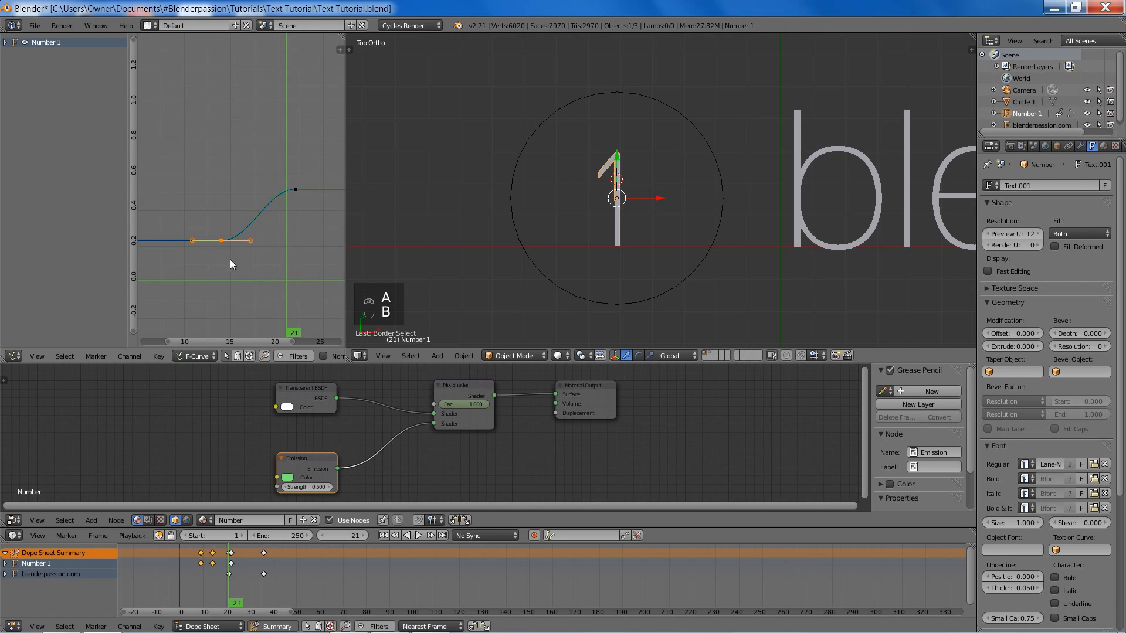
click(5, 42)
click(14, 63)
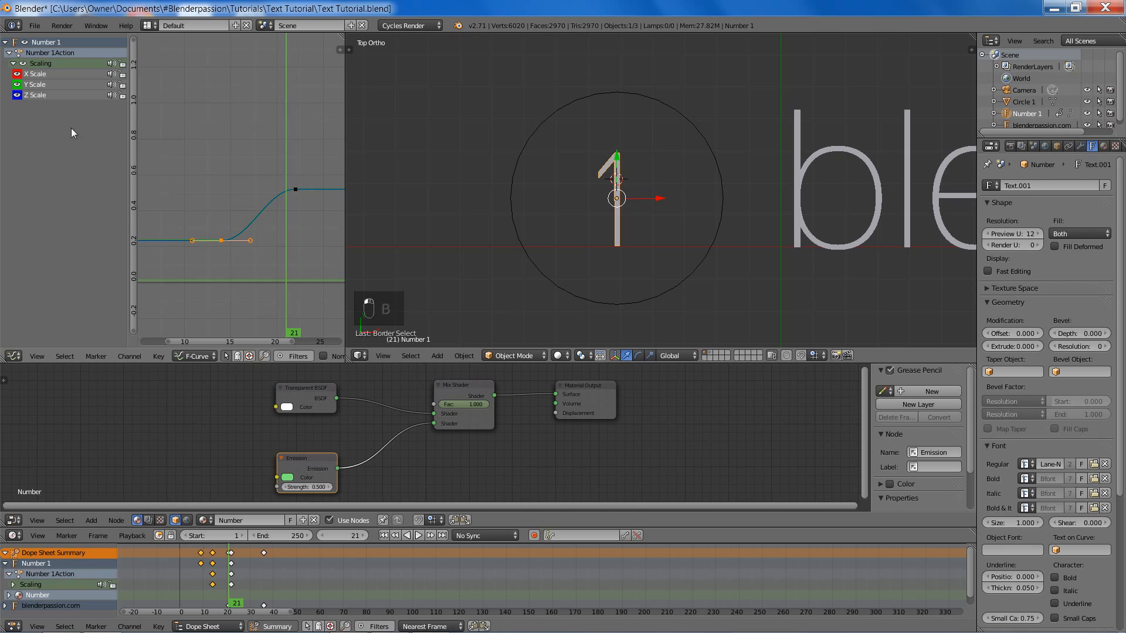
key(r)
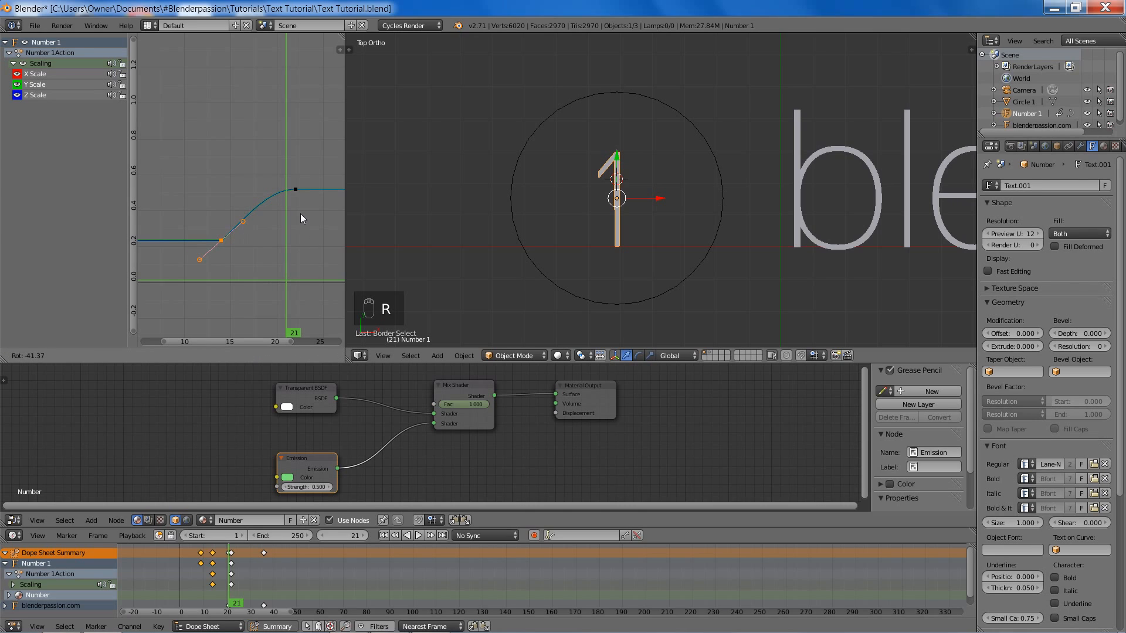
click(265, 175)
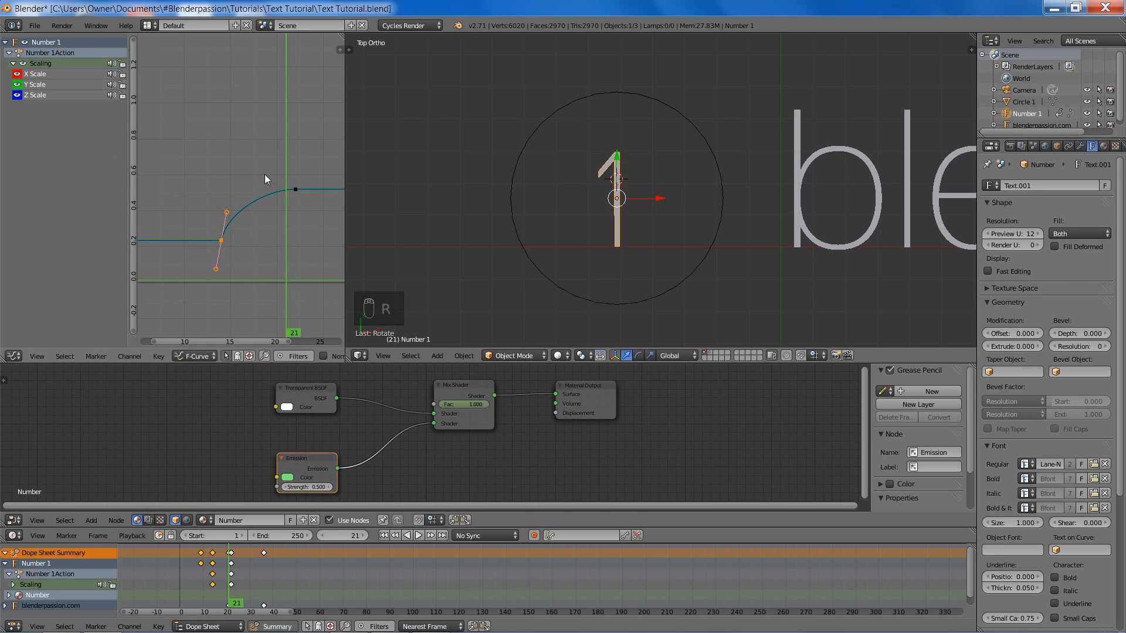
- Select the last scale keyframes, rotate their handles downward and lengthen them so the curve overshoots before settling
key(a)
key(b)
drag(273, 170, 309, 209)
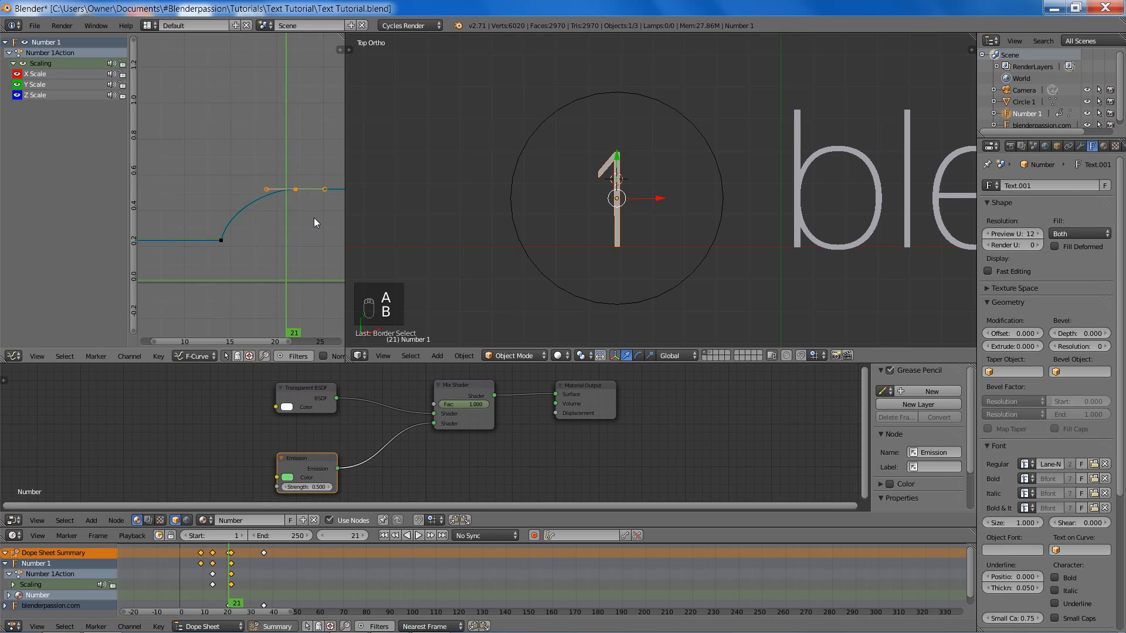
key(r)
click(284, 236)
key(s)
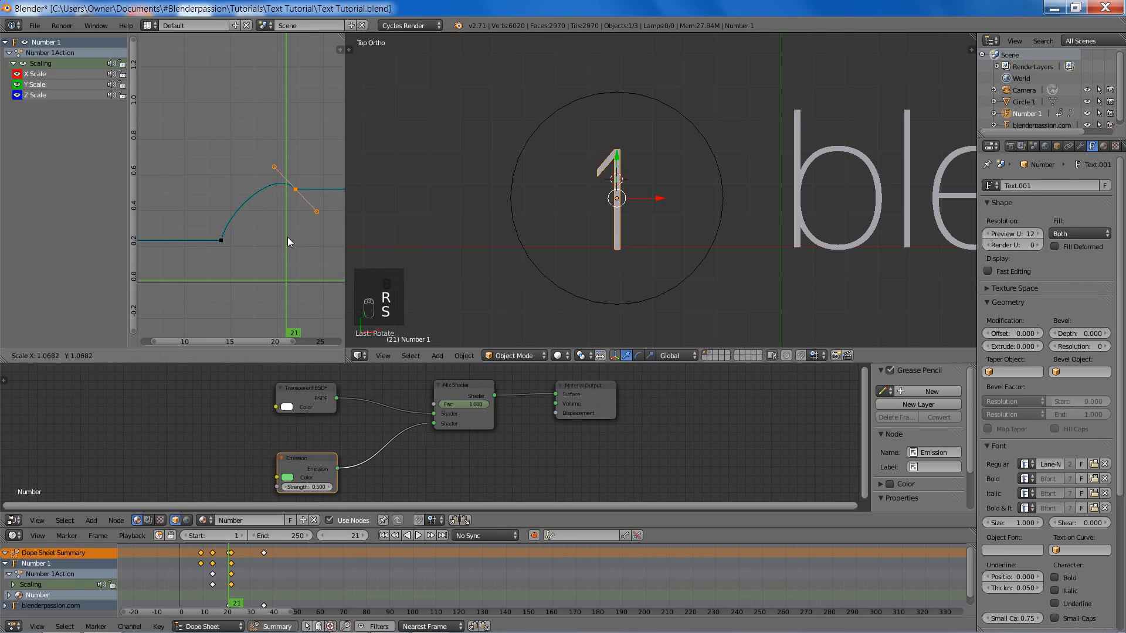
click(298, 271)
key(a)
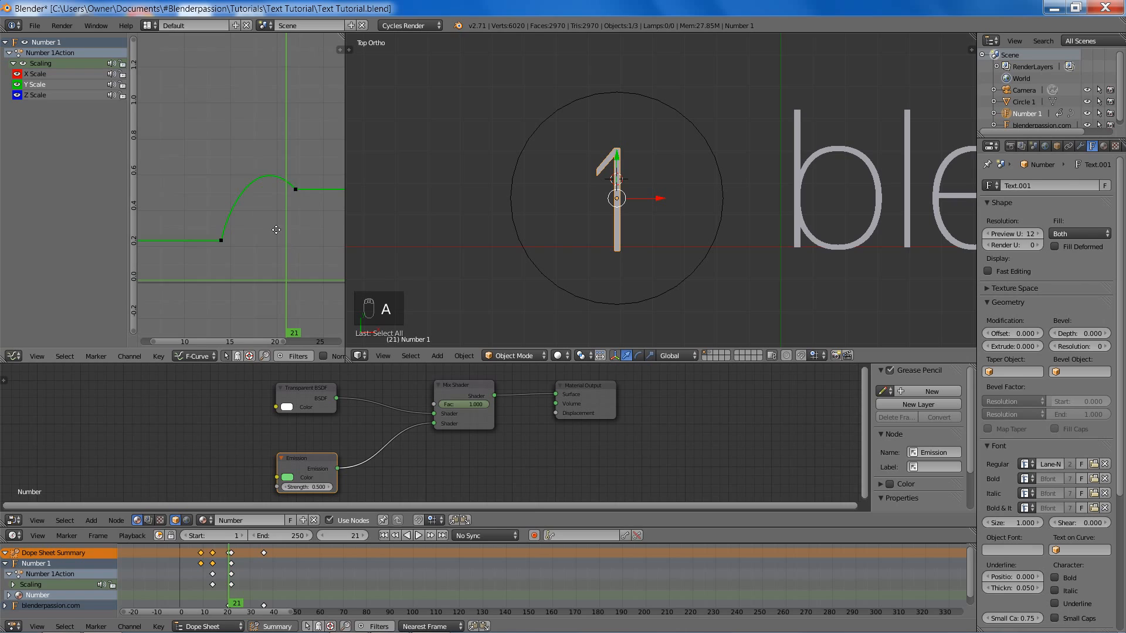
- Play the animation twice from just before the first scale keyframe to check Number 1's overshoot
middle_drag(276, 230, 258, 222)
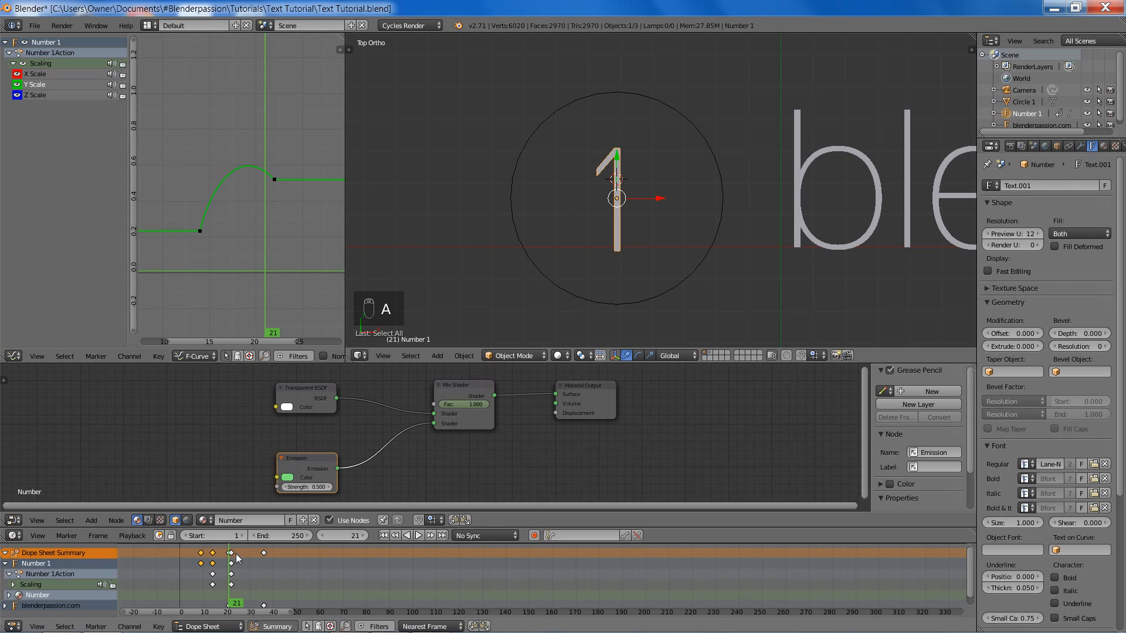
drag(247, 232, 191, 248)
key(alt+a)
key(alt+a)
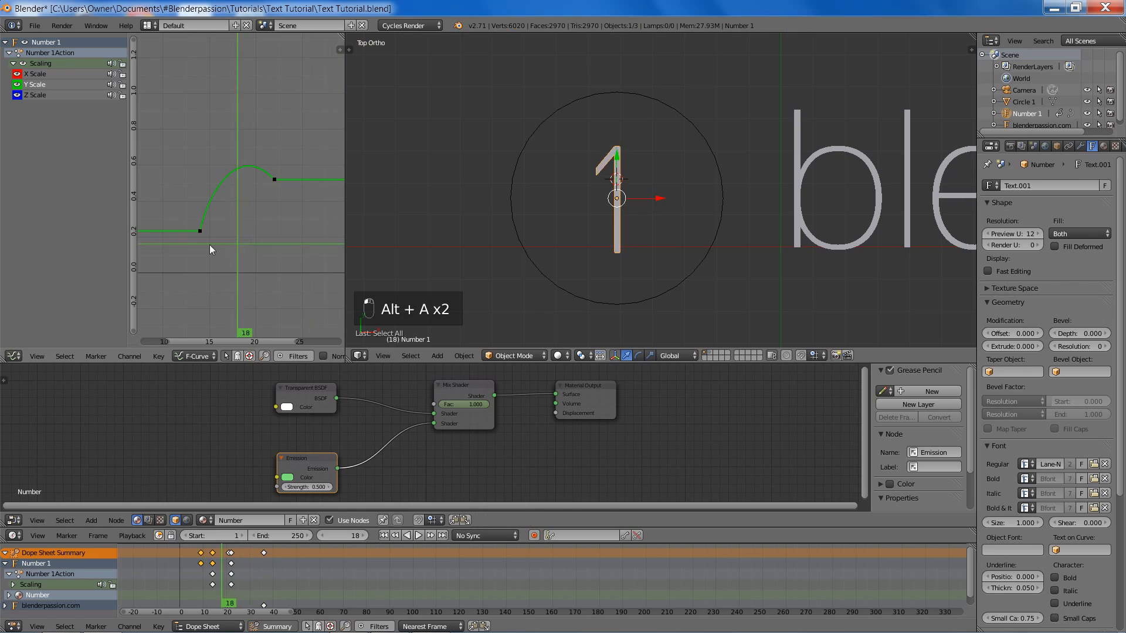
click(193, 247)
key(alt+a)
key(alt+a)
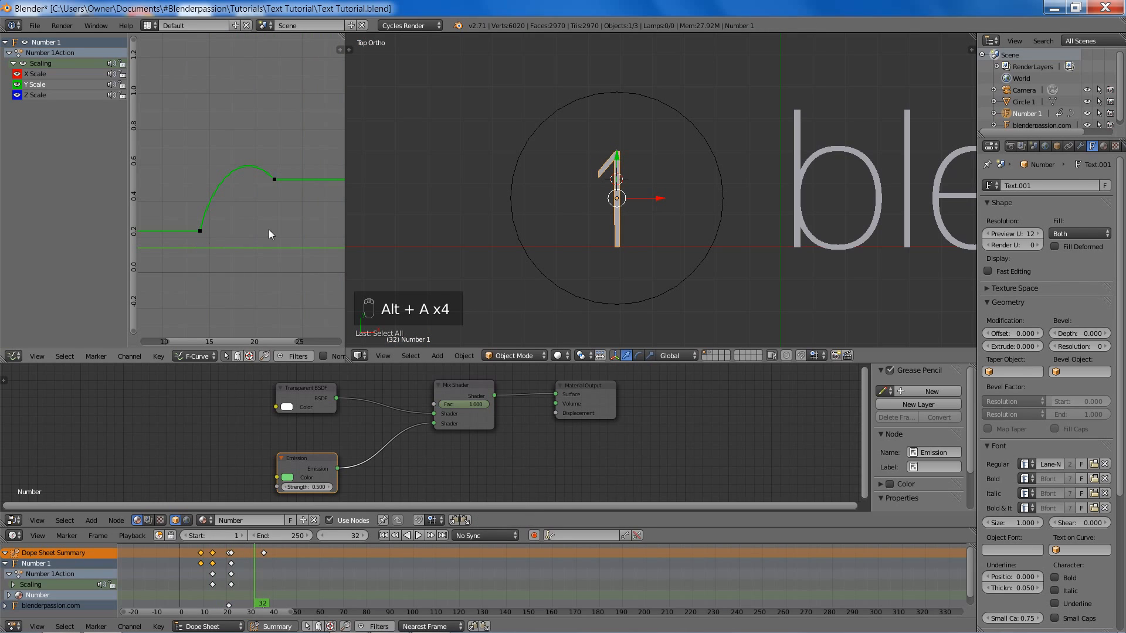
- Save the file and close the Graph Editor by merging its area into the 3D viewport
scroll(269, 230, down, 2)
key(ctrl+s)
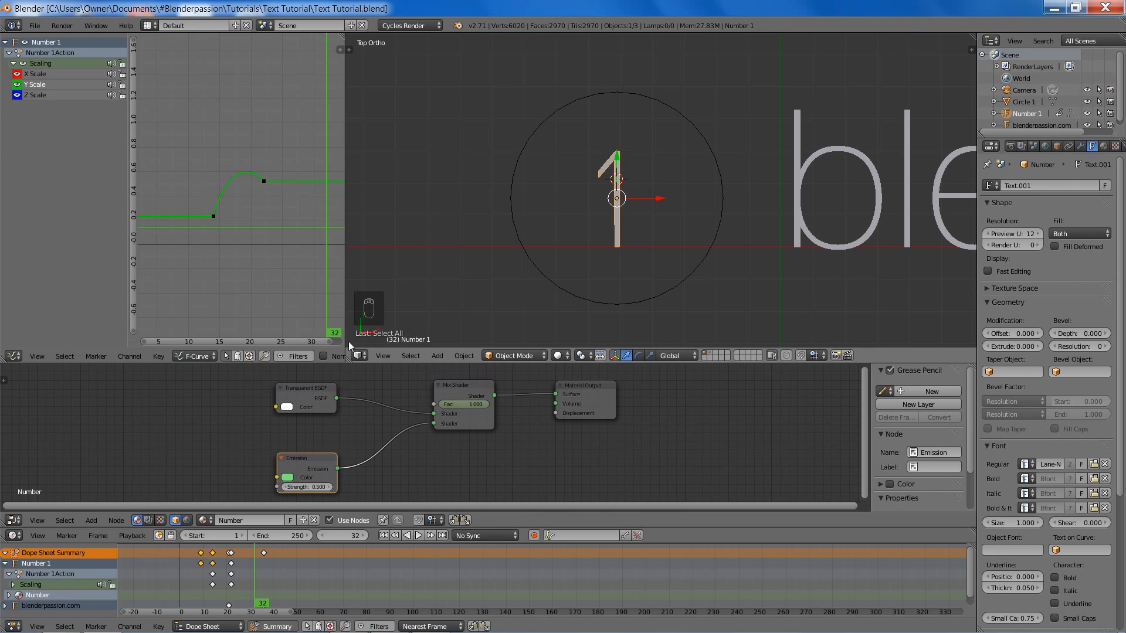
drag(347, 355, 319, 358)
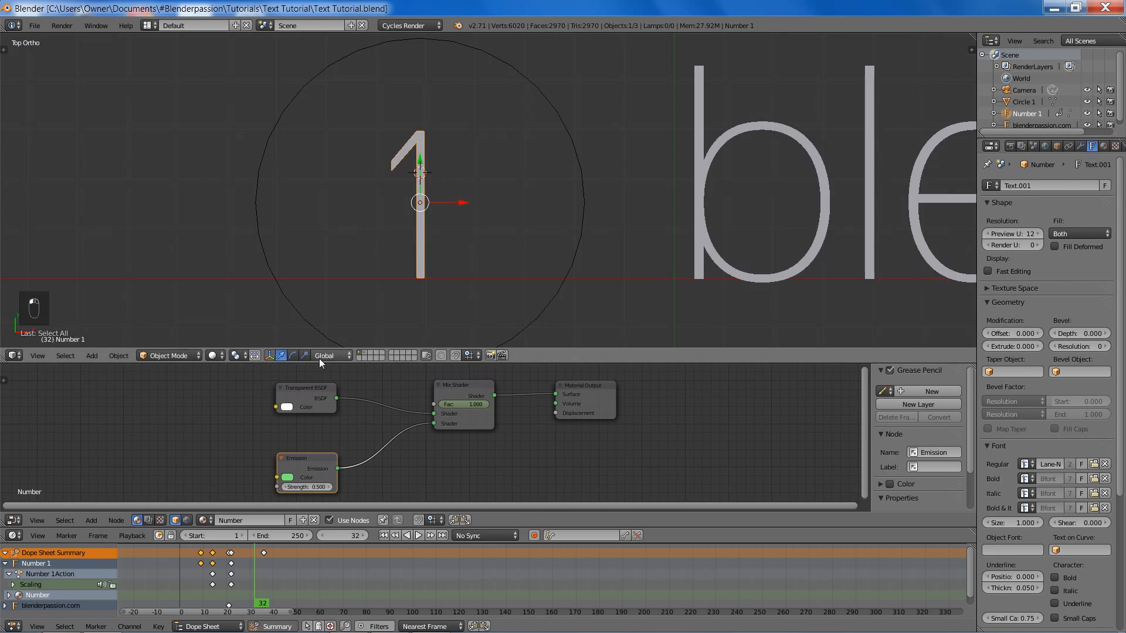
- Assign the existing Number material to Circle 1 and make it a single-user copy
right_click(577, 246)
scroll(613, 208, down, 2)
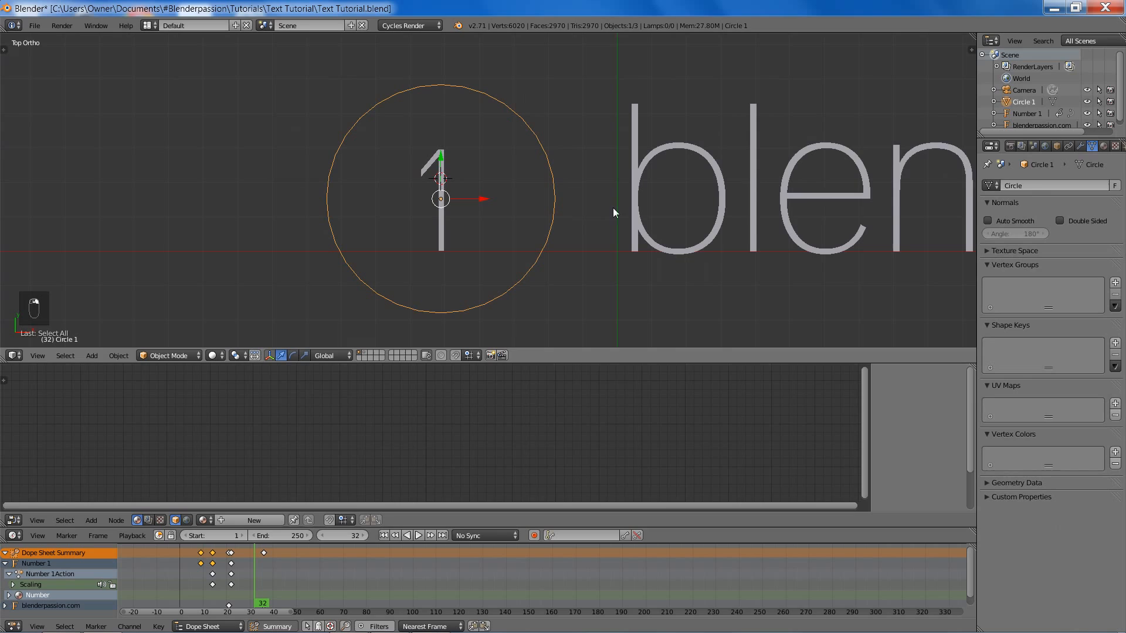
click(1103, 146)
click(989, 224)
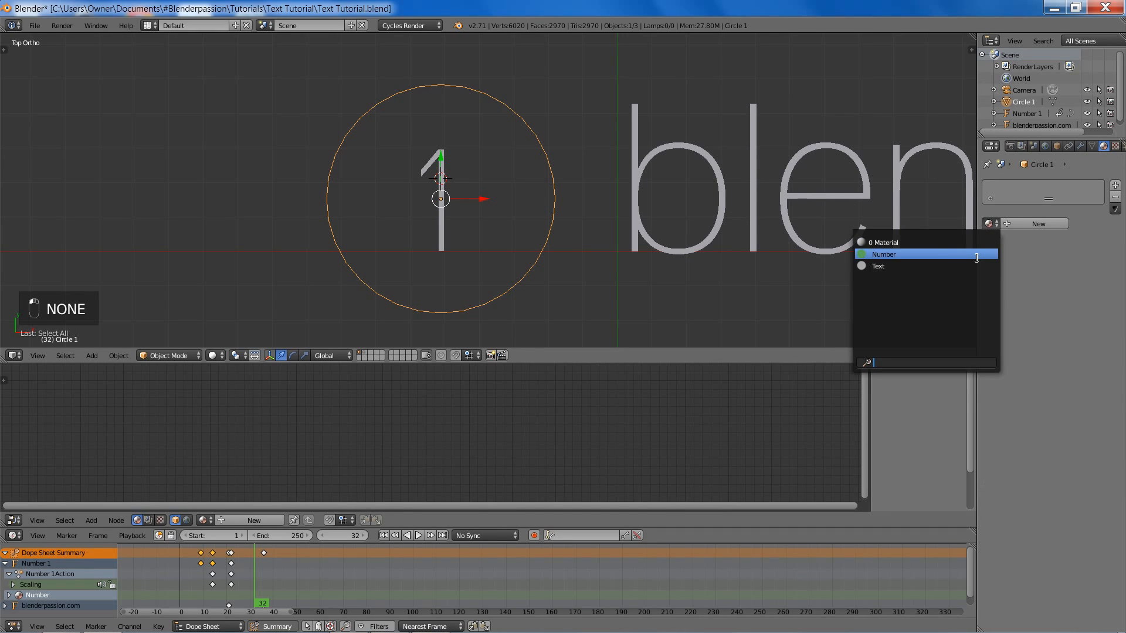
click(977, 258)
click(1026, 224)
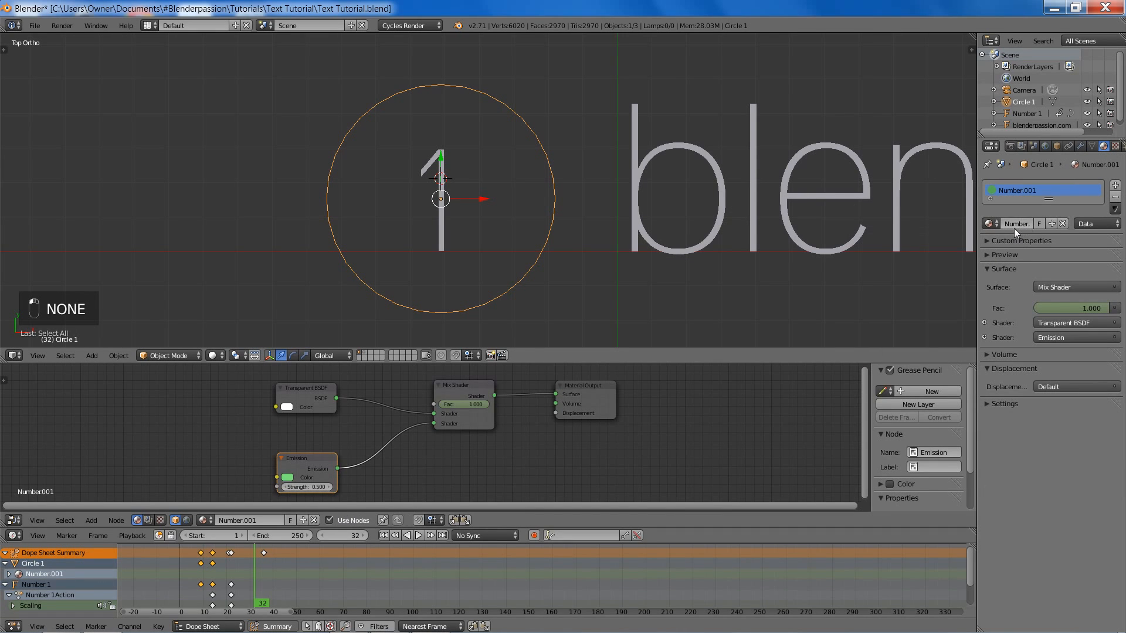
- Rename Circle 1's copied material to Circle
click(1012, 227)
text(Ci)
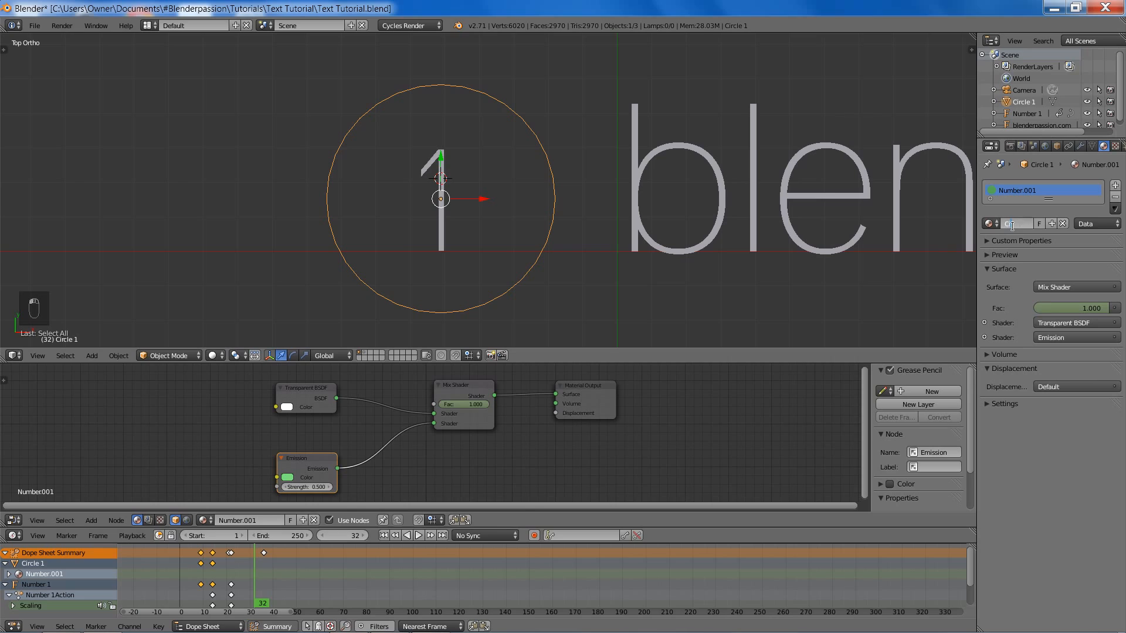
text(rcle)
key(Return)
- Collapse the object channels in the Dope Sheet and delete Circle 1's copied keyframes
click(5, 585)
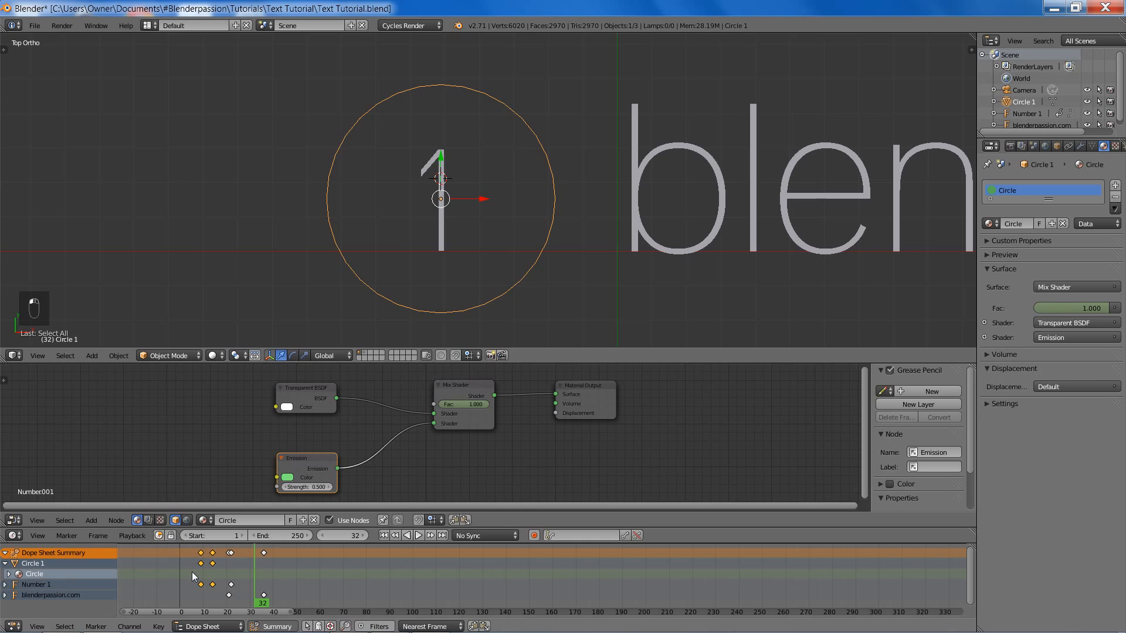
click(6, 564)
key(a)
key(b)
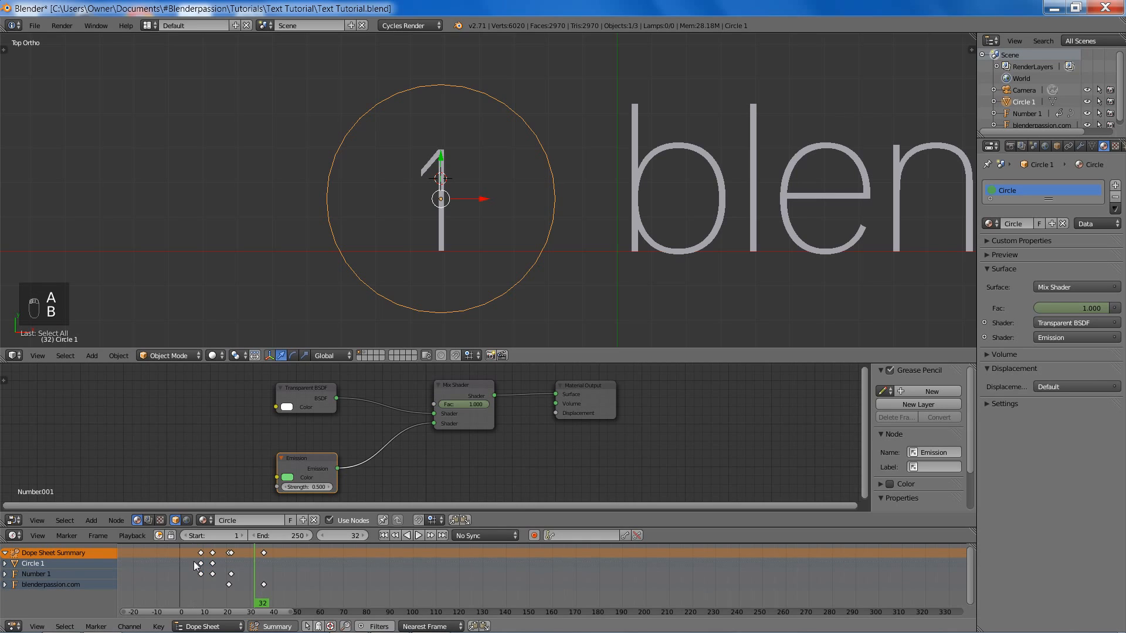
drag(193, 562, 228, 568)
key(x)
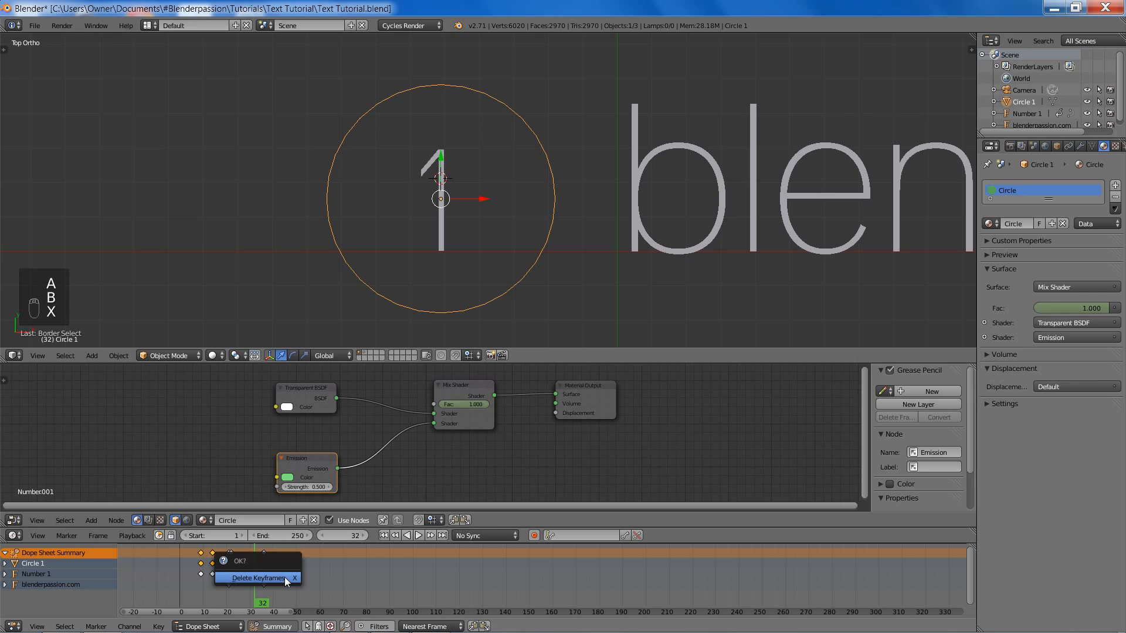
click(284, 577)
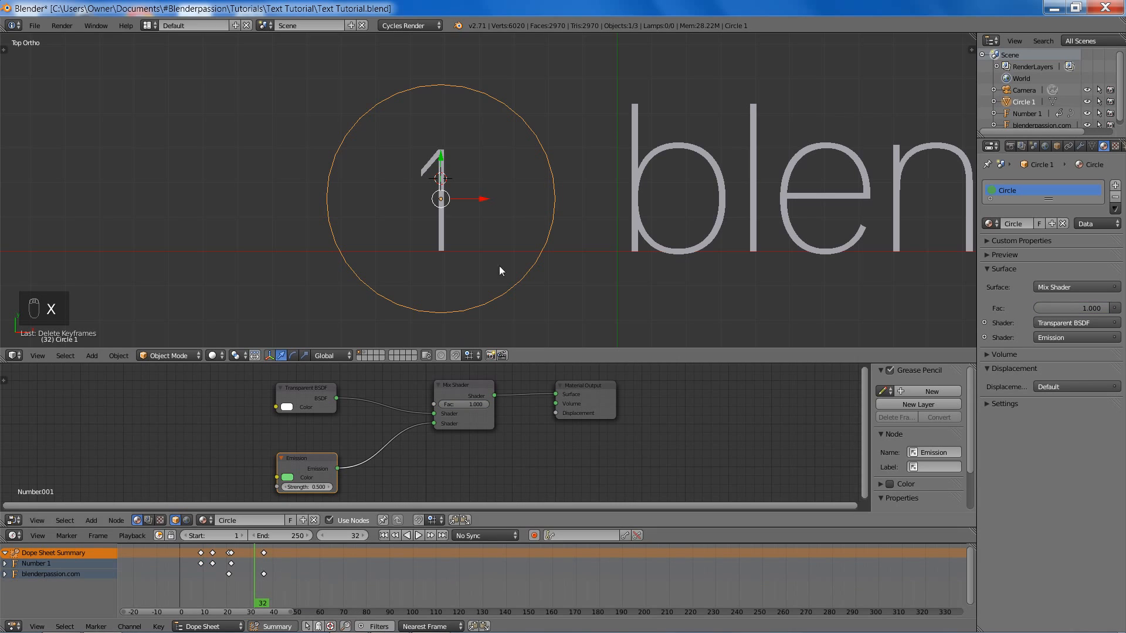
- Set Circle 1's X, Y and Z scale to 0.274 and save the file
shift+middle_drag(532, 189, 562, 191)
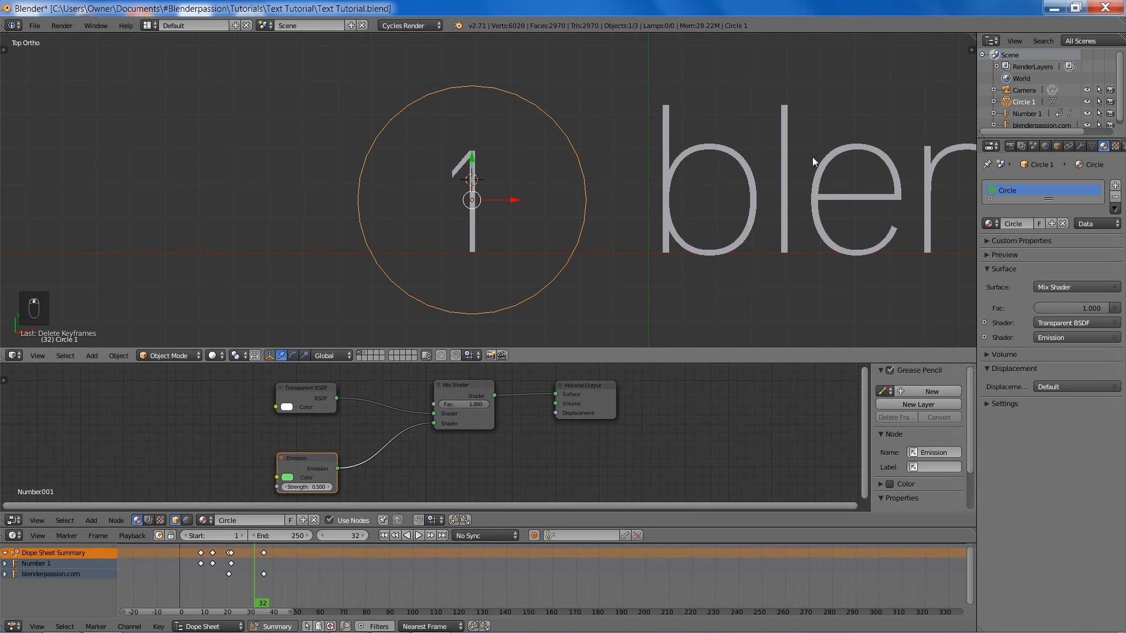
click(1056, 146)
click(1100, 233)
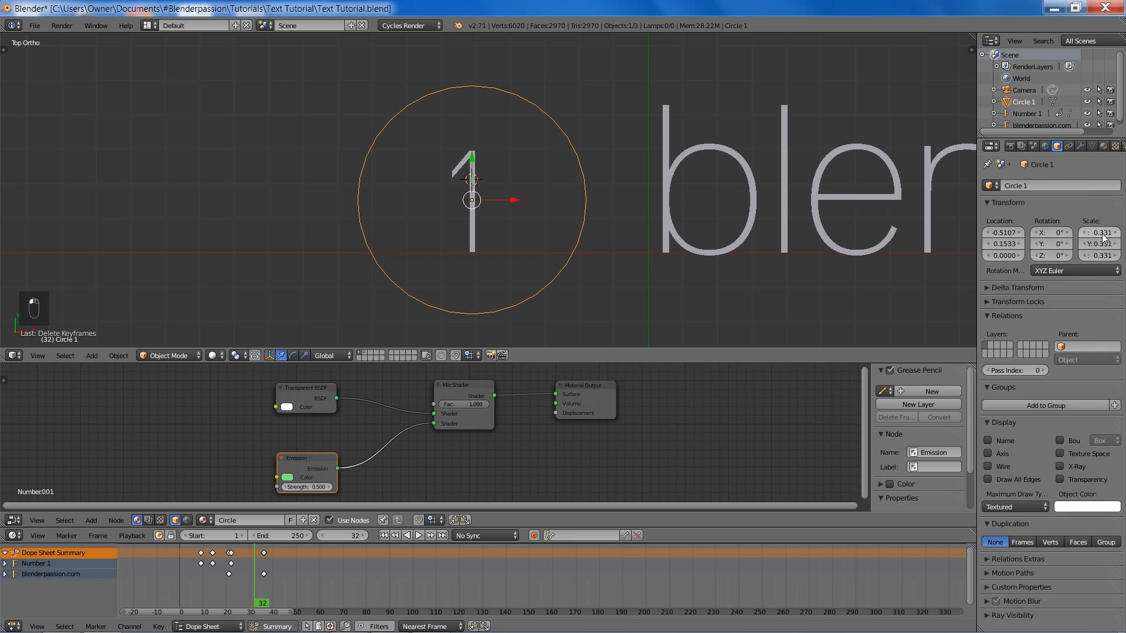
text(.274)
key(Return)
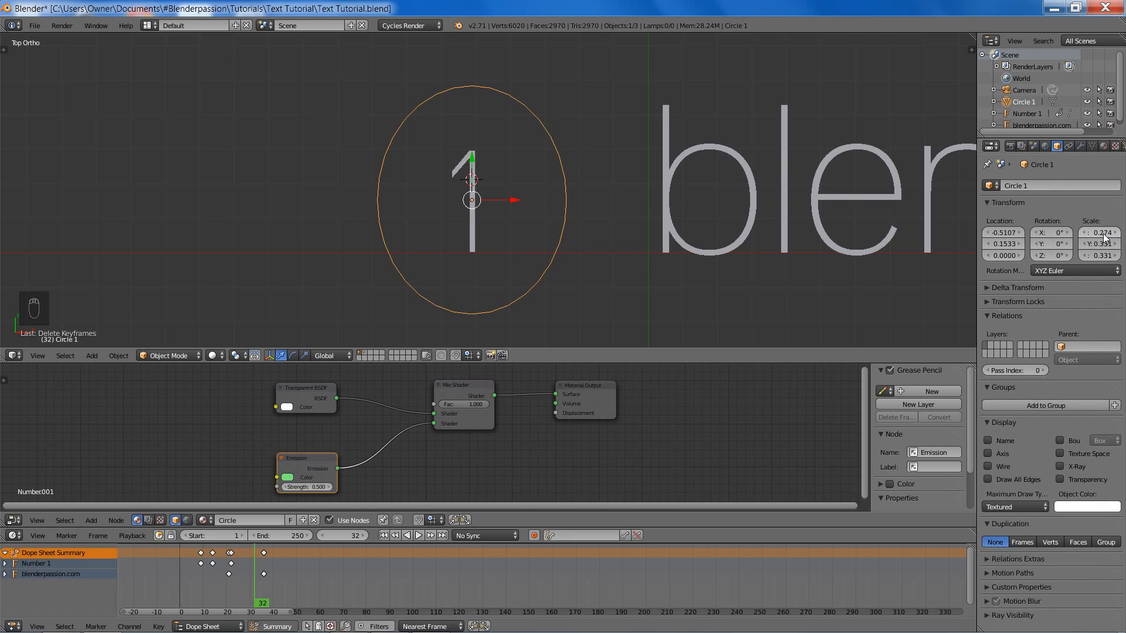
key(ctrl+c)
key(ctrl+v)
key(ctrl+v)
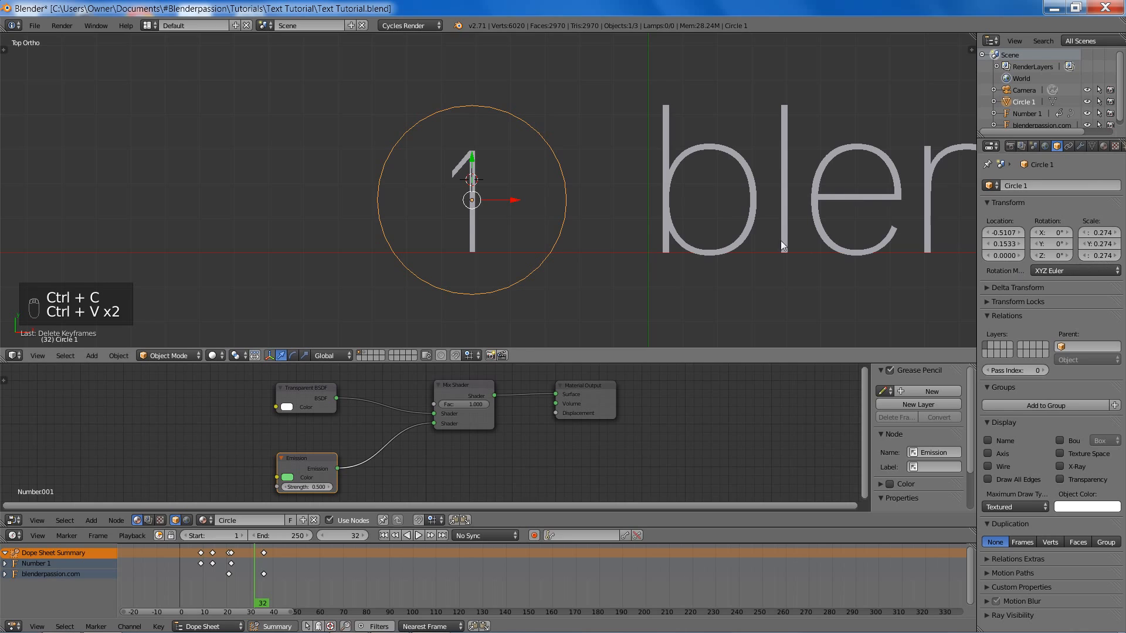
key(ctrl+s)
click(702, 216)
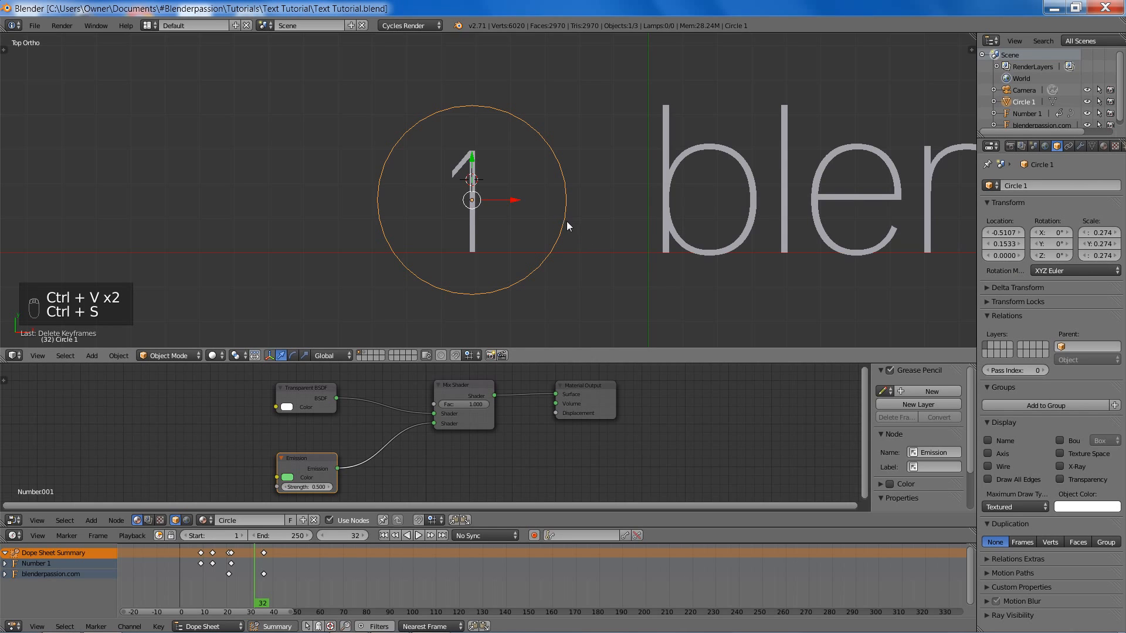
- At frame 7, set the Circle material's Mix Shader factor to 0 and keyframe it
shift+middle_drag(550, 199, 590, 202)
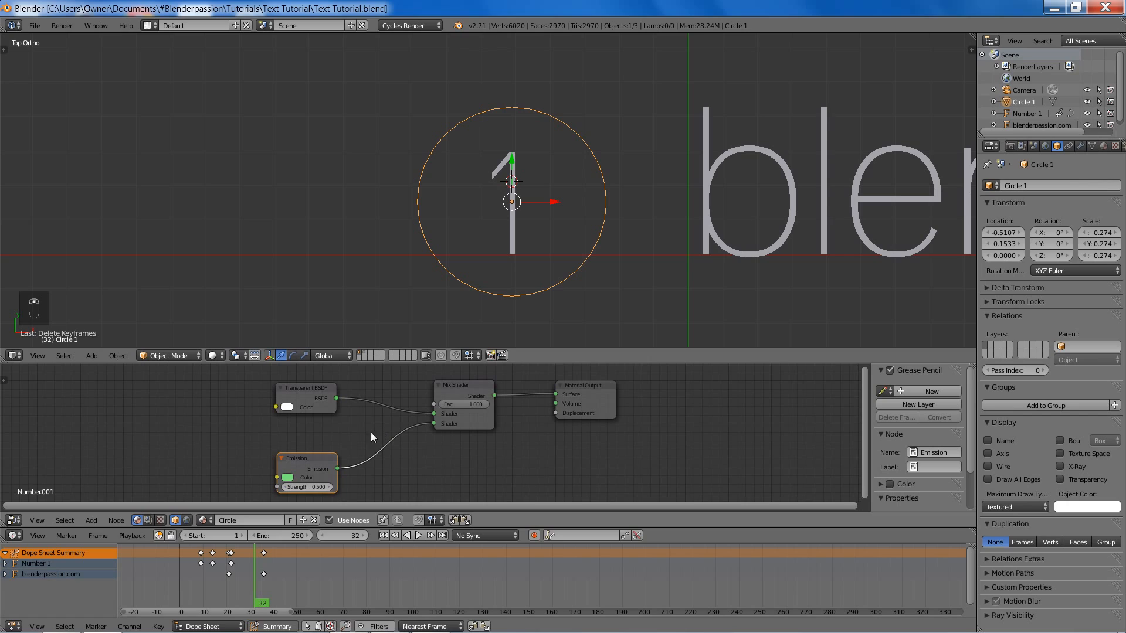
drag(229, 569, 195, 573)
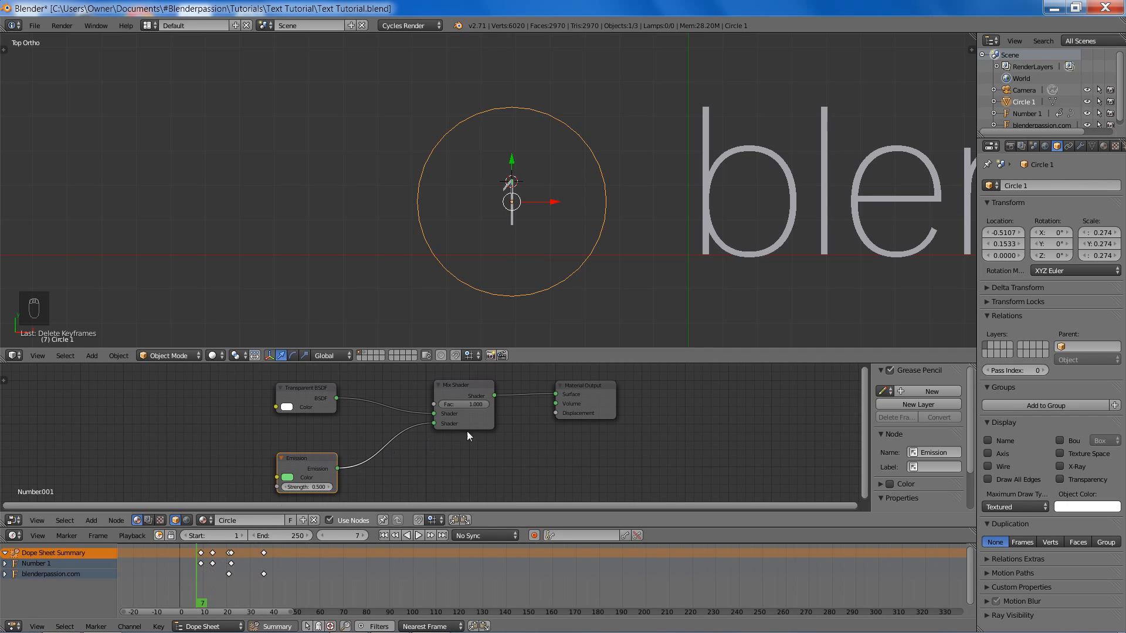
drag(481, 404, 440, 404)
key(i)
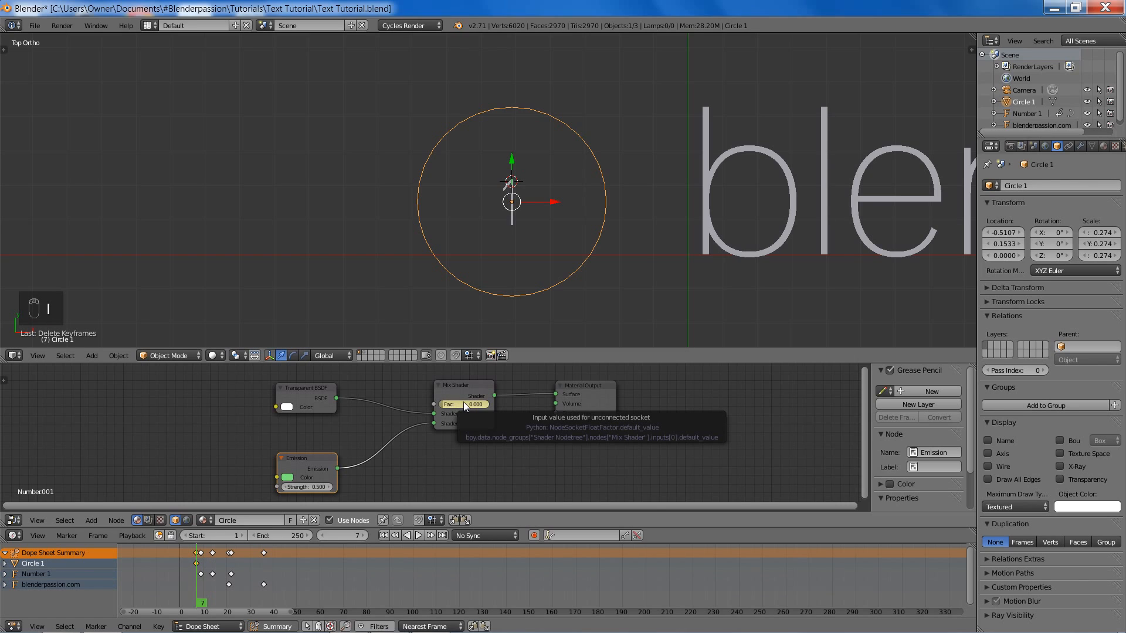
- At frame 8, set the Mix Shader factor to 1.000, keyframe it and save the file
key(Right)
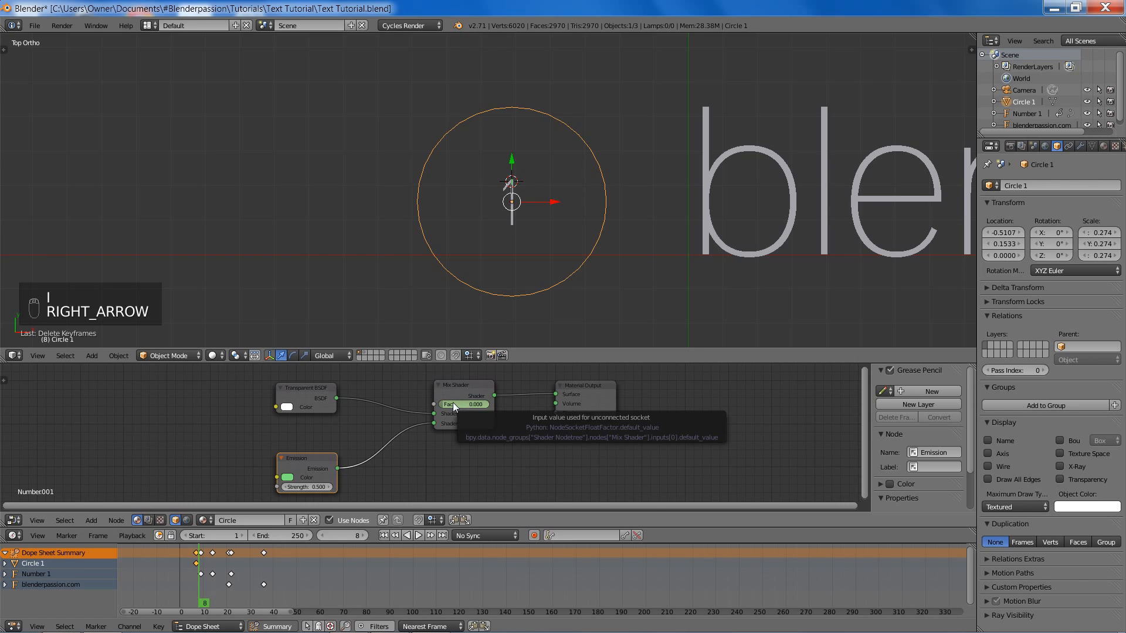
drag(452, 403, 470, 403)
key(i)
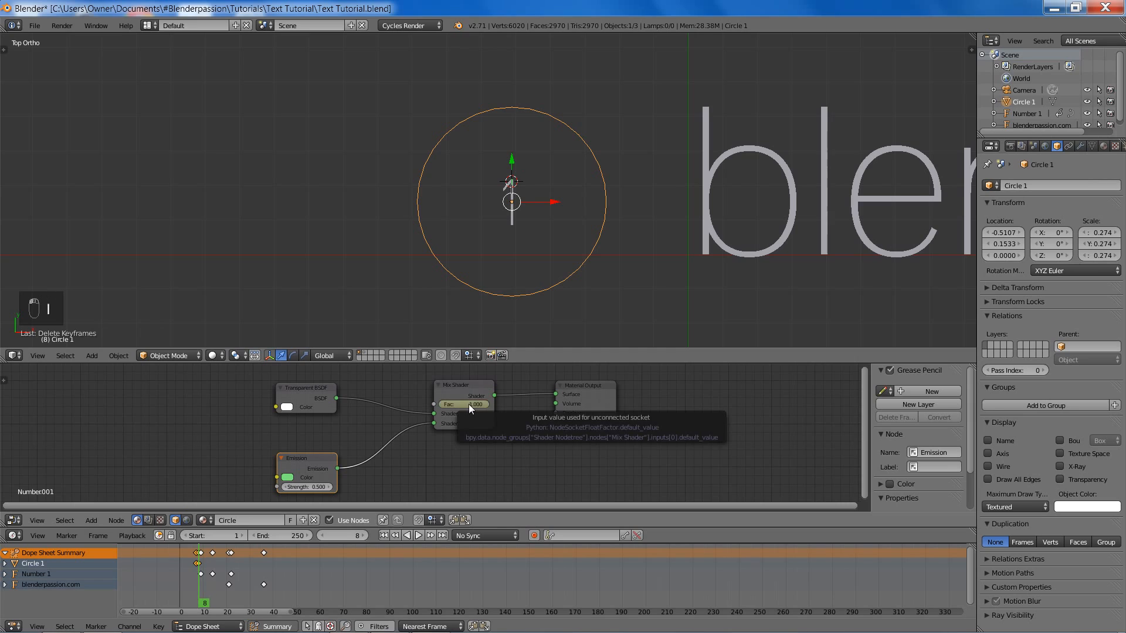
key(ctrl+s)
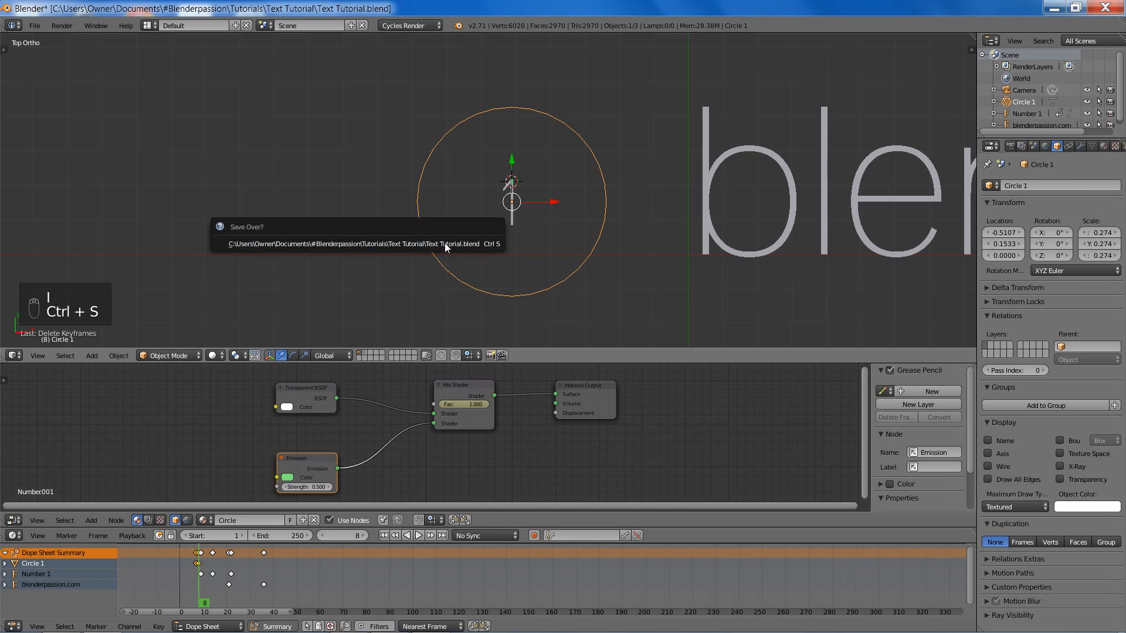
shift+middle_drag(507, 236, 502, 249)
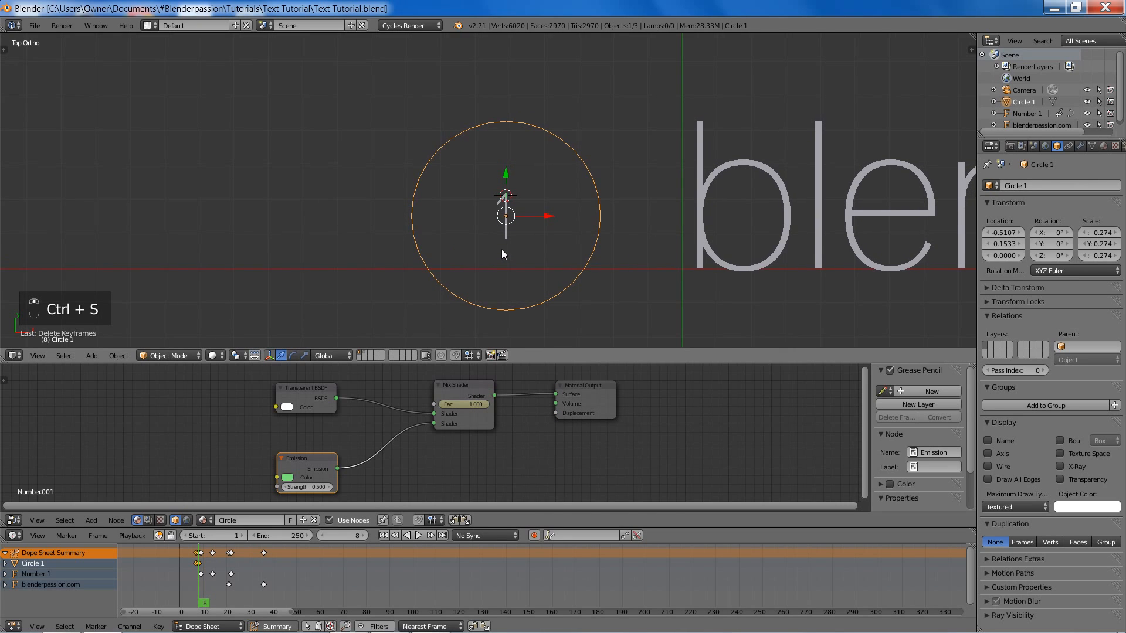
- Extrude Circle 1's edge and scale it inward to about 0.8 to form a flat ring
key(Tab)
scroll(570, 231, up, 3)
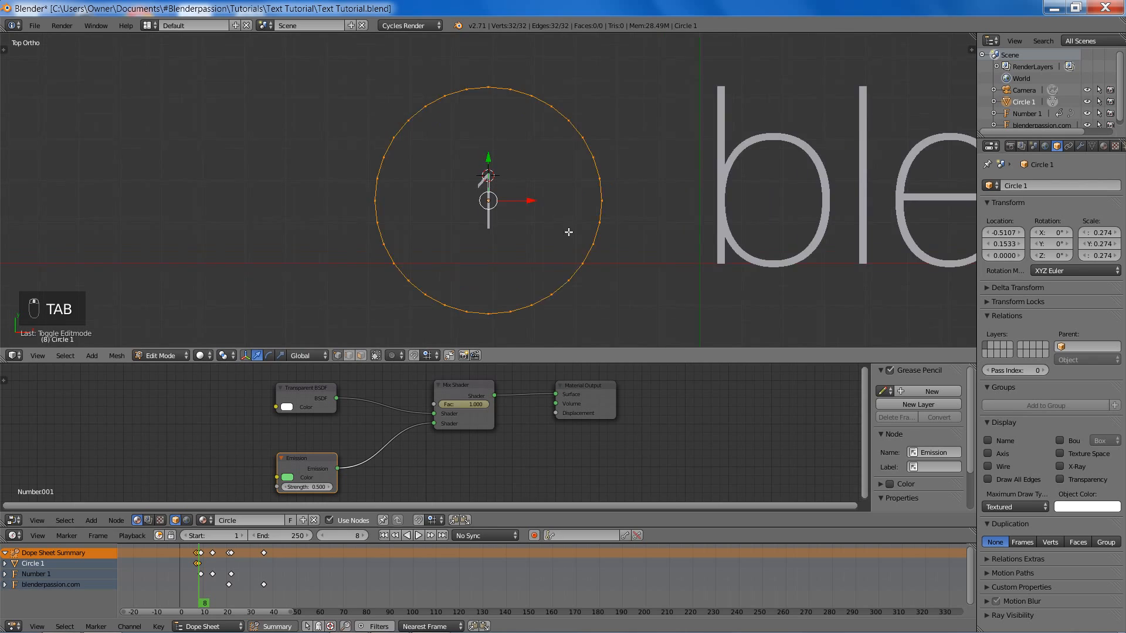
key(e)
right_click(663, 257)
key(s)
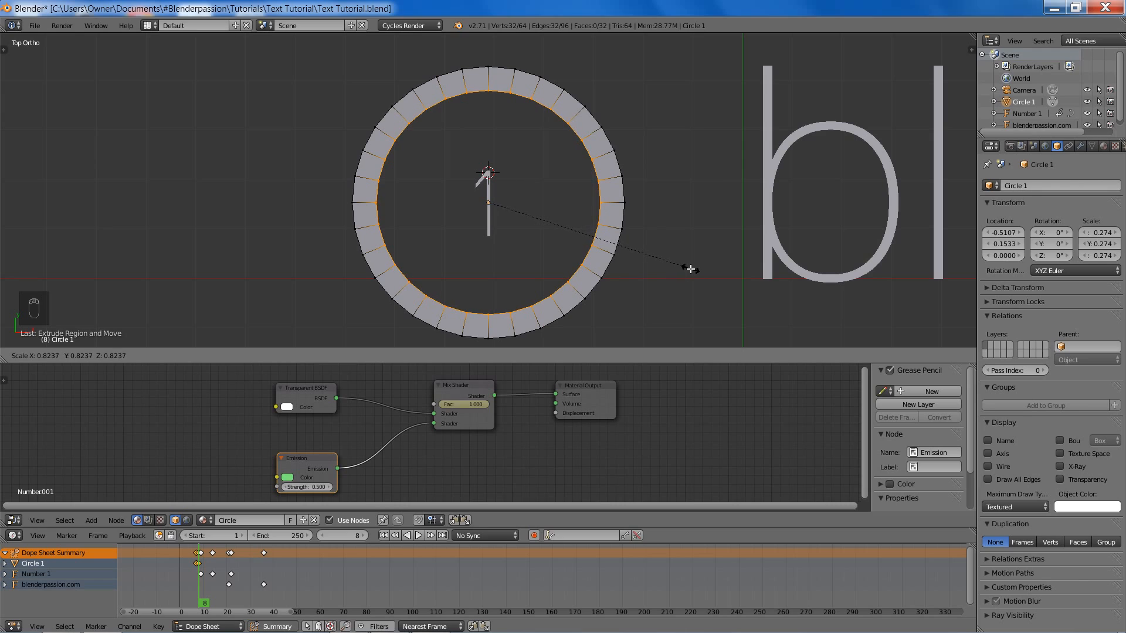
click(654, 264)
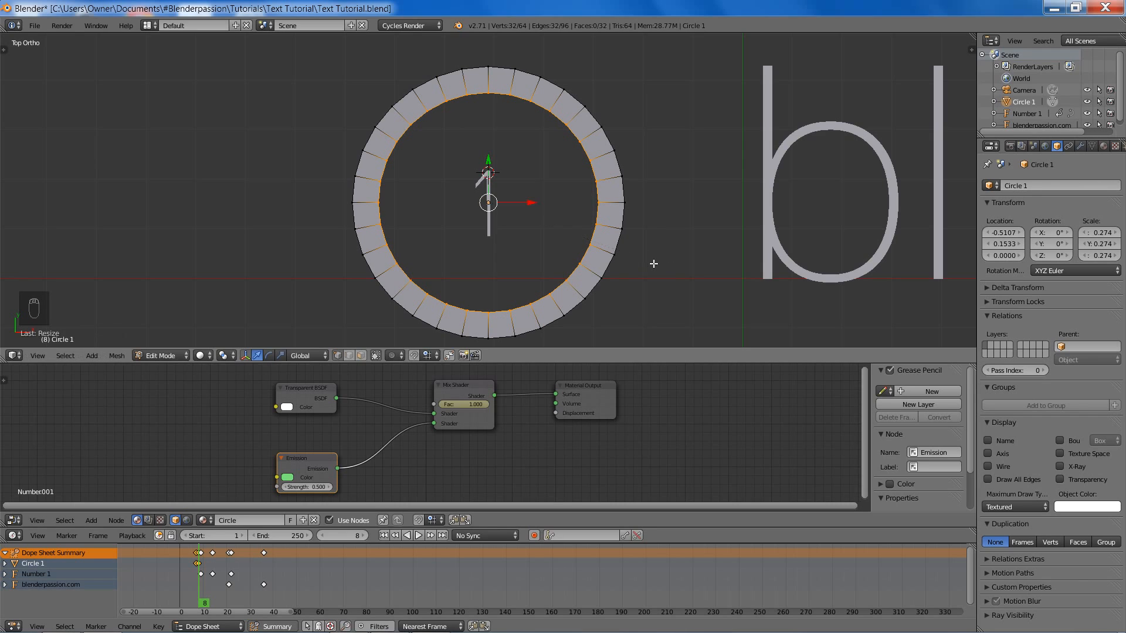
shift+middle_drag(560, 229, 585, 210)
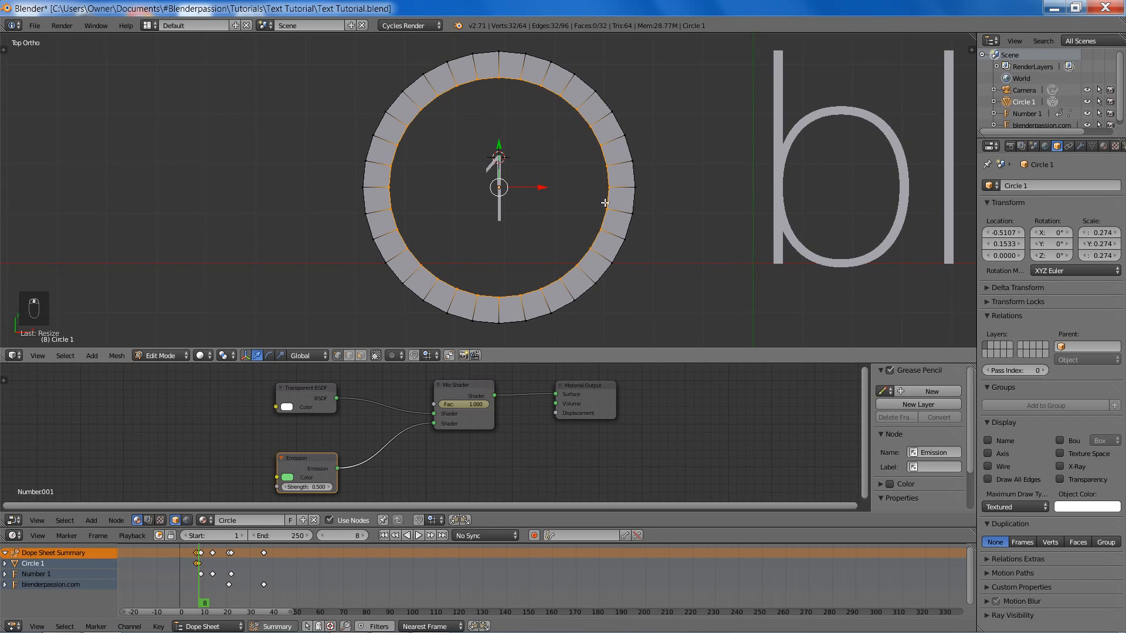
key(Tab)
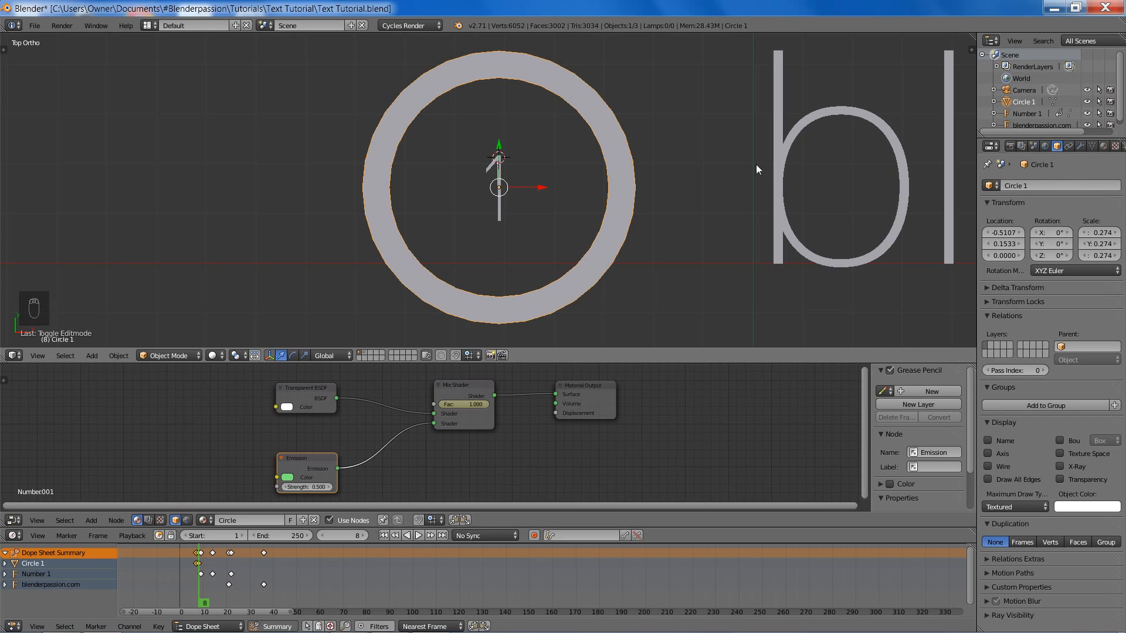
- Display Circle 1's mesh data settings and save the file
scroll(1096, 144, down, 2)
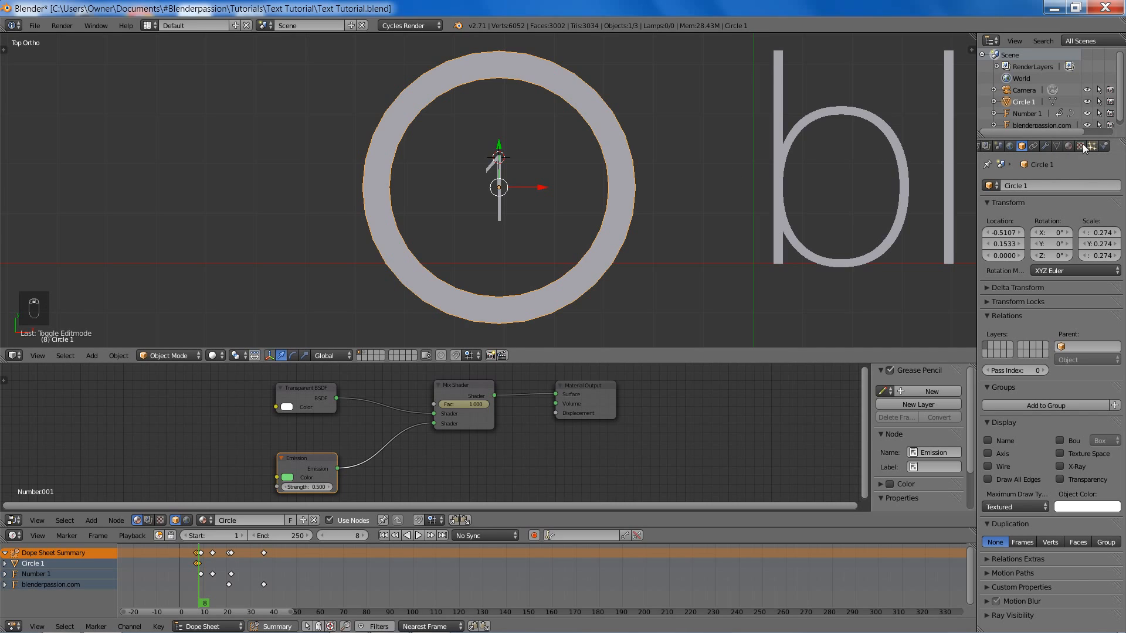
click(1056, 145)
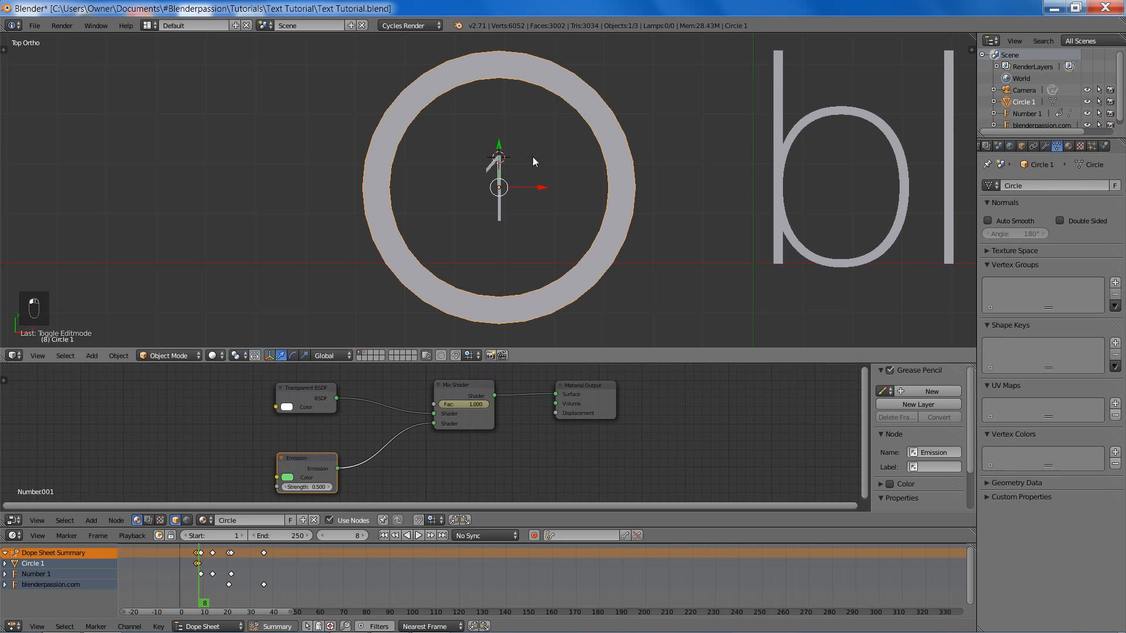
scroll(632, 161, down, 4)
scroll(627, 174, up, 3)
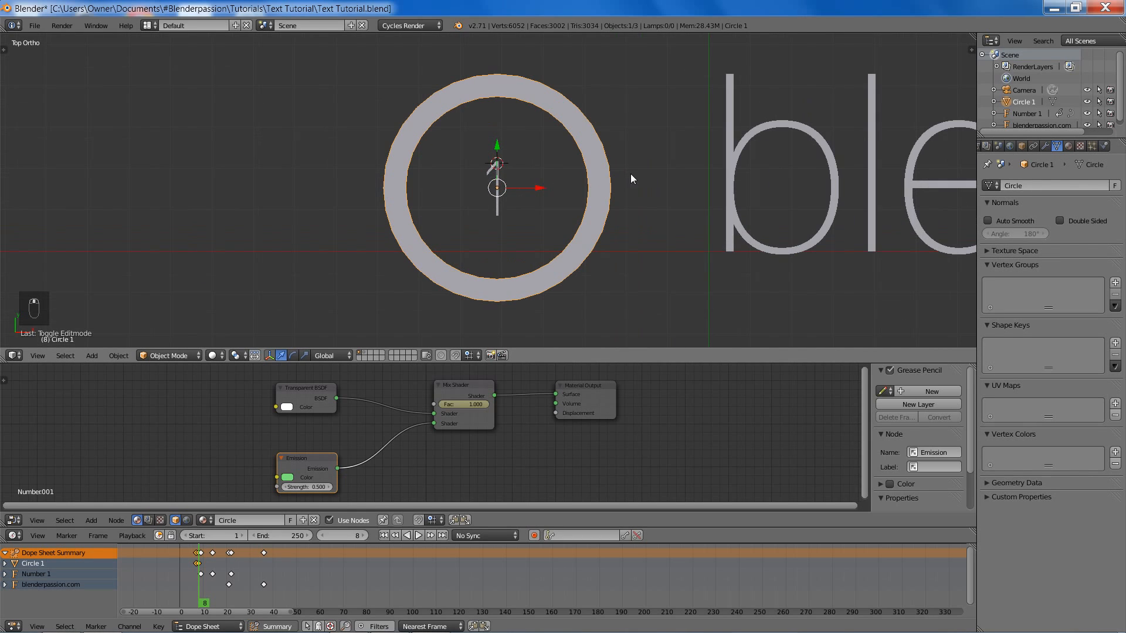
key(ctrl+s)
click(642, 182)
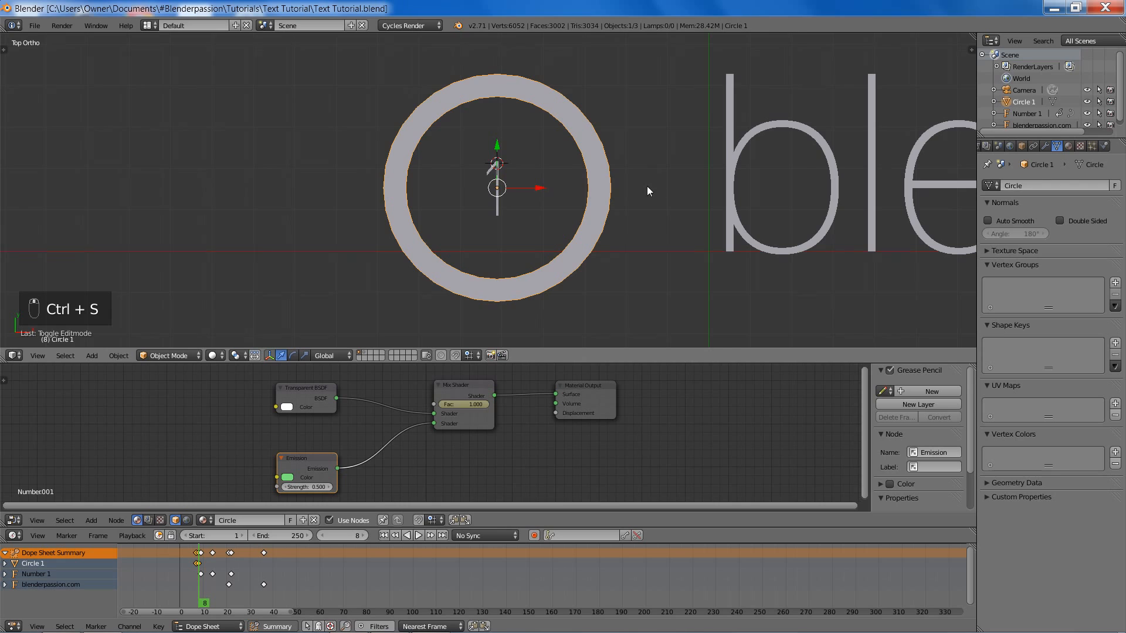
- Snap the 3D cursor to Circle 1's centre and delete the circle
scroll(639, 191, up, 3)
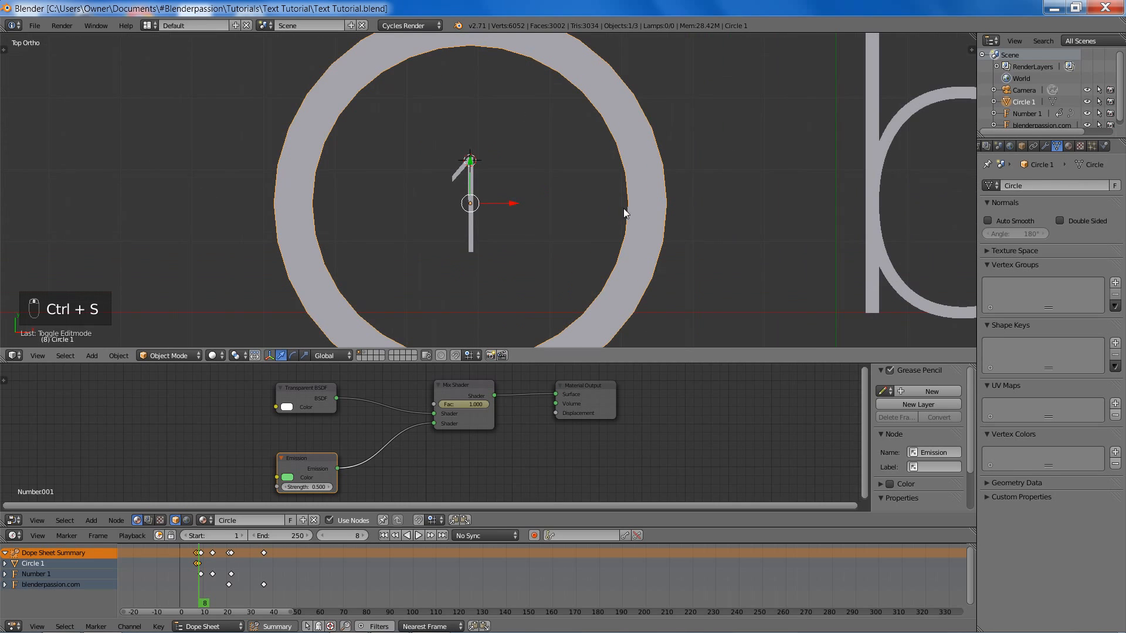
key(shift+s)
click(705, 224)
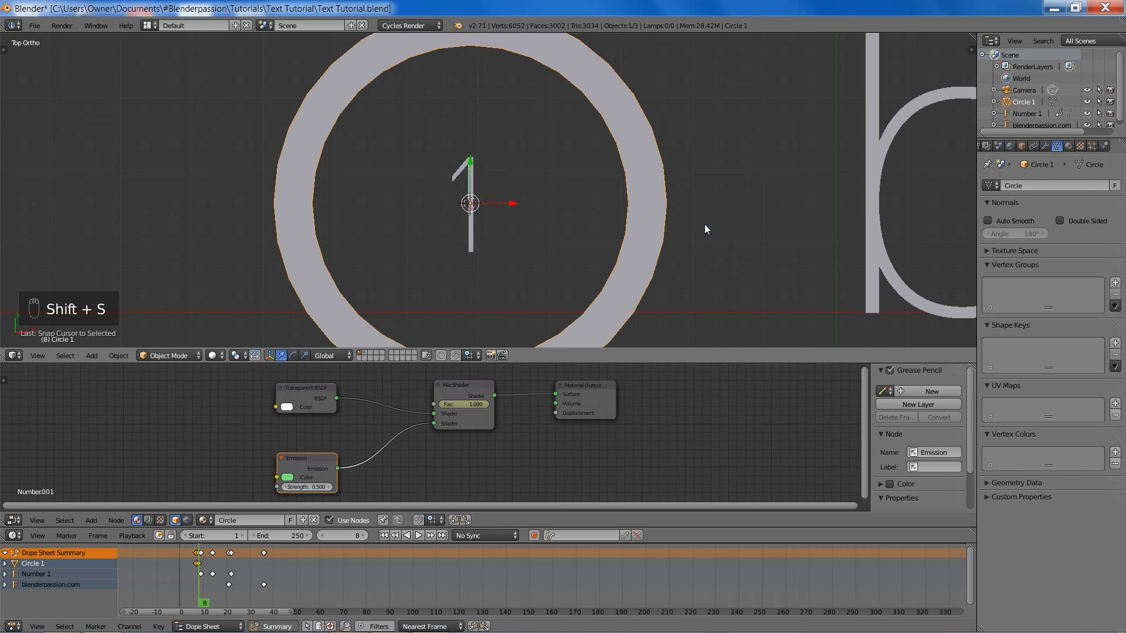
scroll(699, 188, down, 2)
key(x)
click(702, 189)
- Add a new mesh circle with 64 vertices at the 3D cursor
key(shift+a)
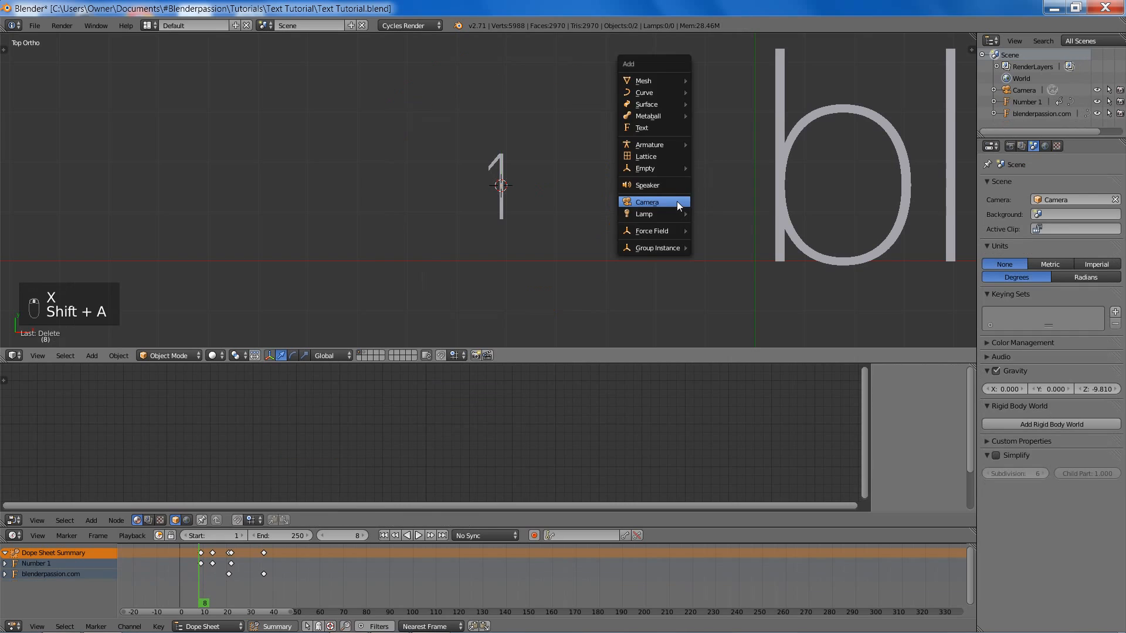
mouse_move(684, 81)
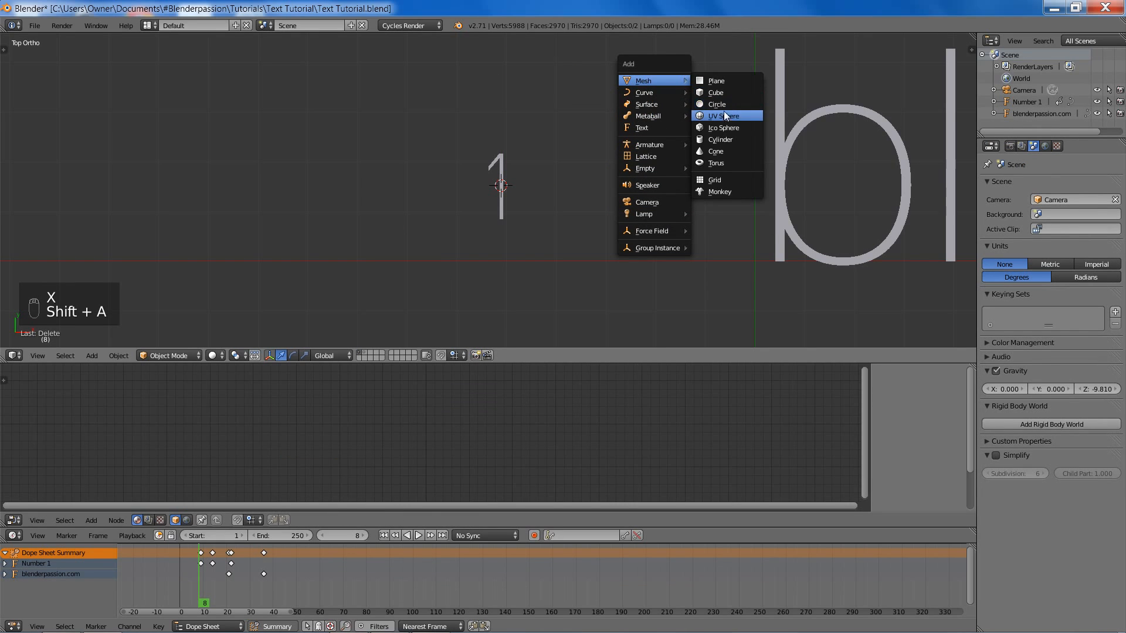
click(717, 104)
scroll(584, 167, down, 3)
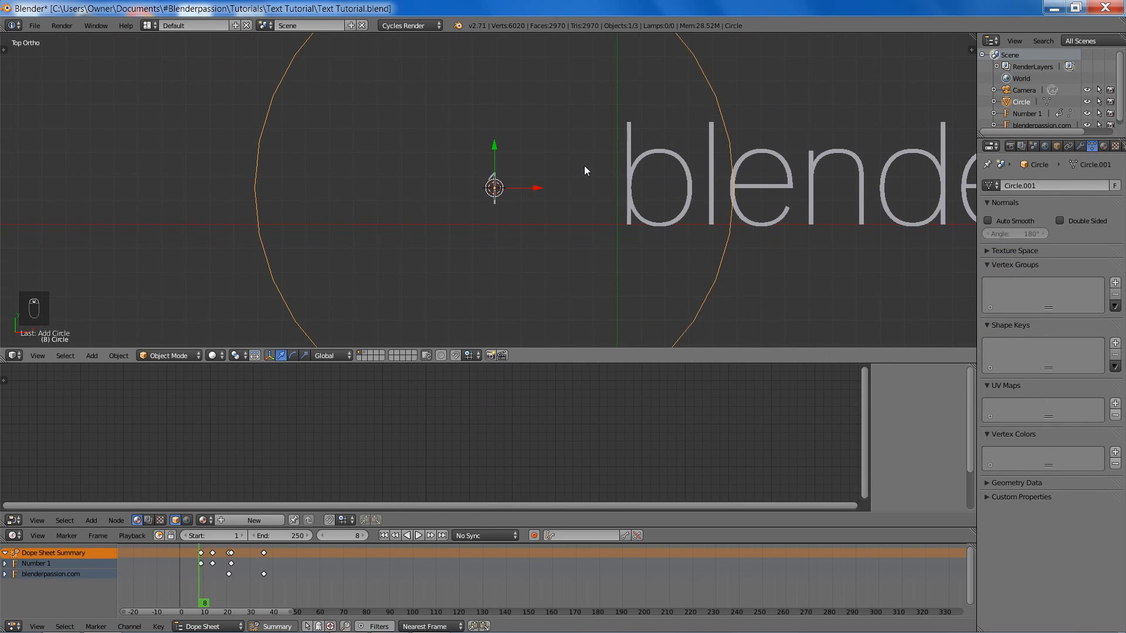
key(F6)
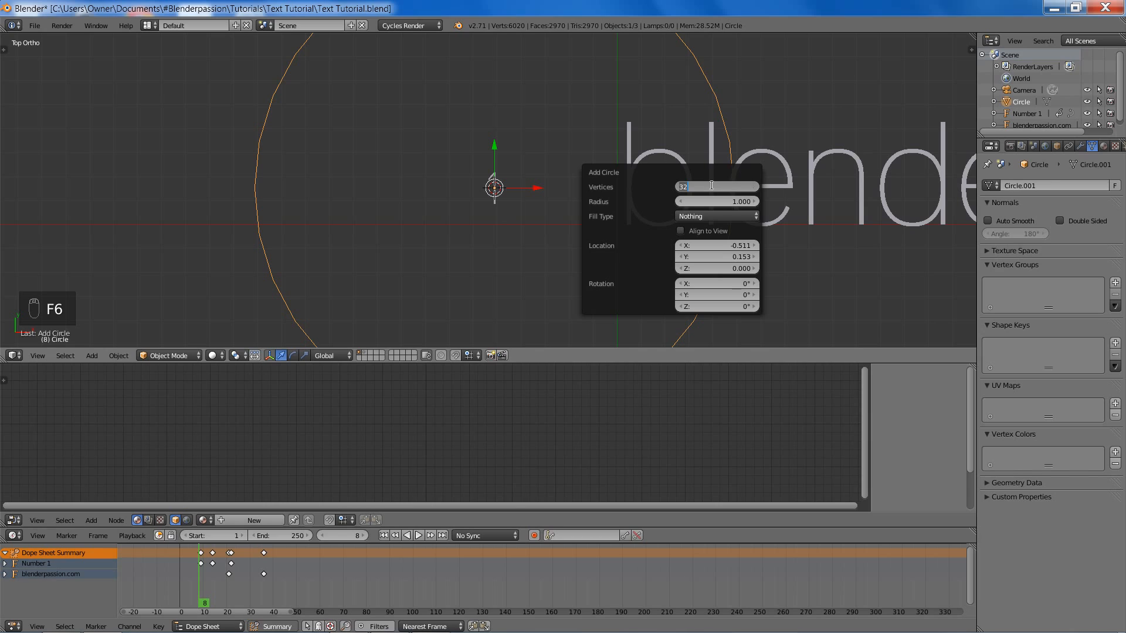
text(96)
key(Return)
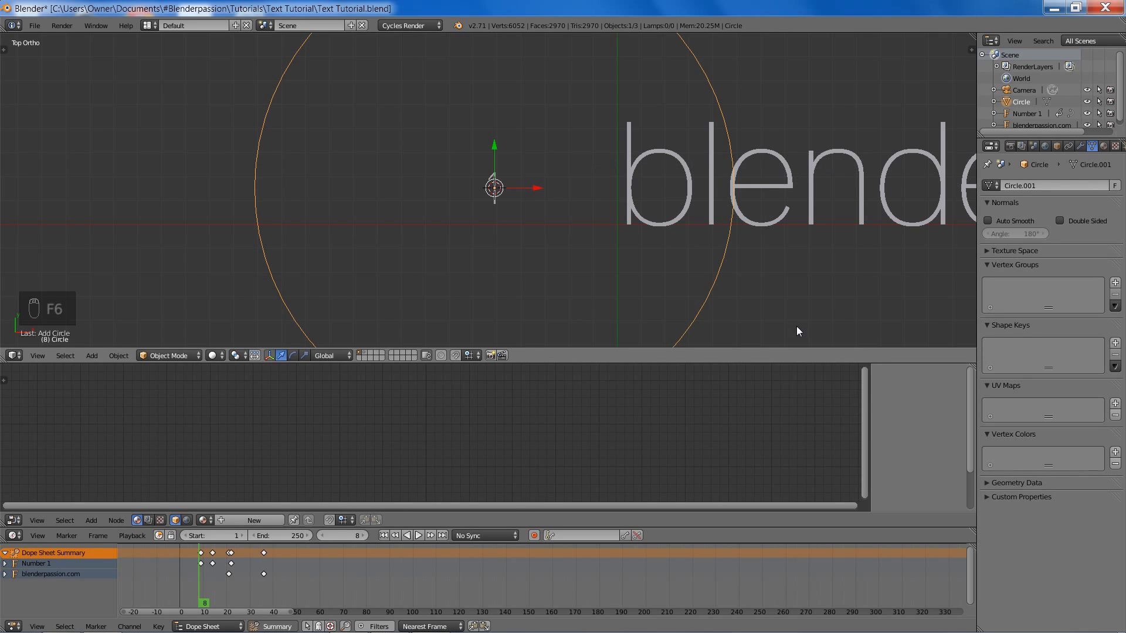
- Scale the new circle down to 0.274 on X, Y and Z and save the file
key(s)
click(593, 197)
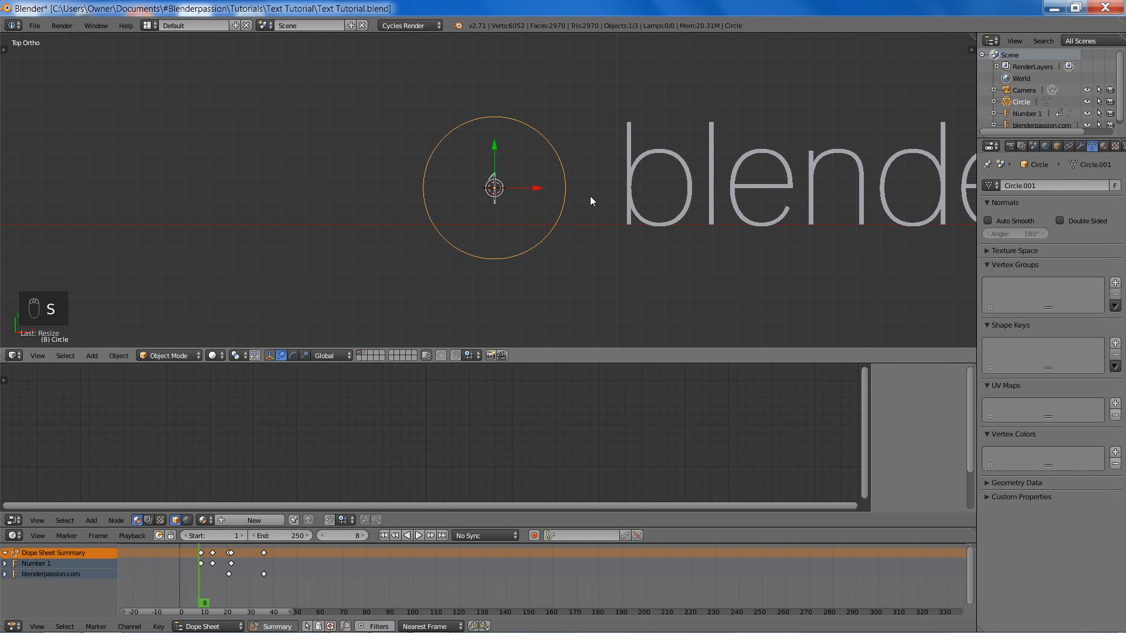
click(1056, 146)
key(ctrl+v)
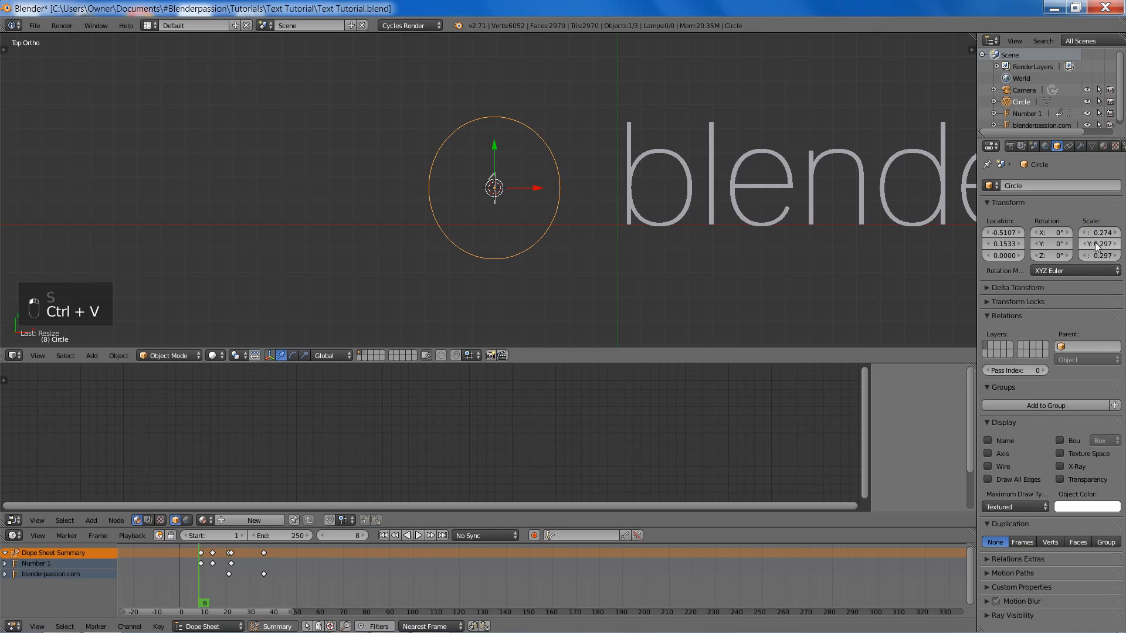
key(ctrl+v)
key(ctrl+v)
shift+middle_drag(641, 211, 650, 217)
scroll(649, 215, up, 4)
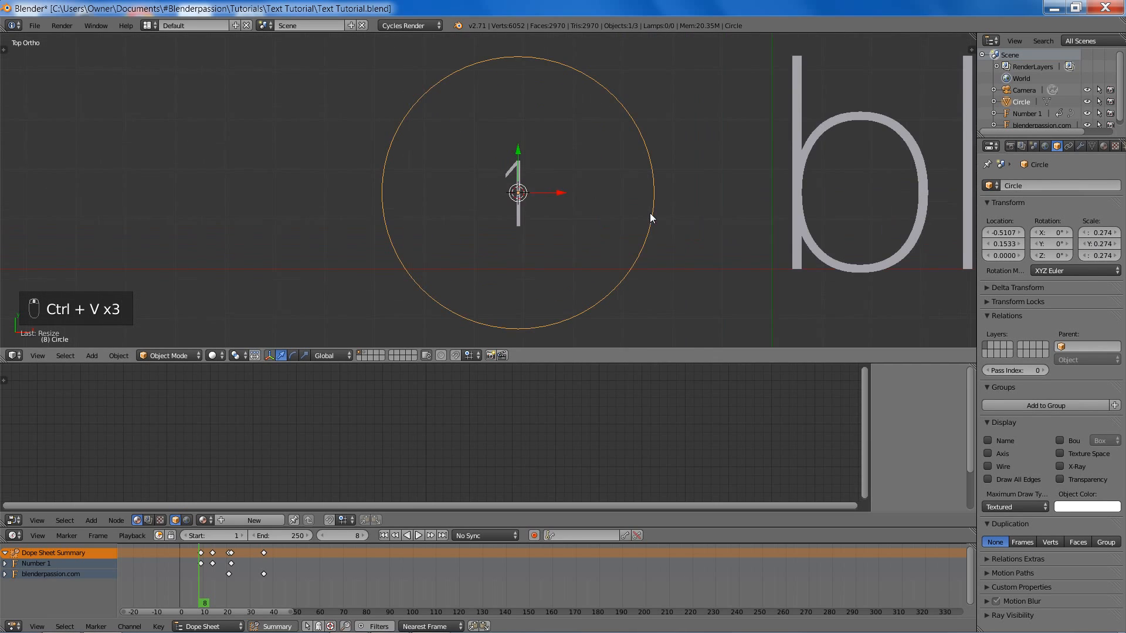
key(ctrl+s)
click(655, 213)
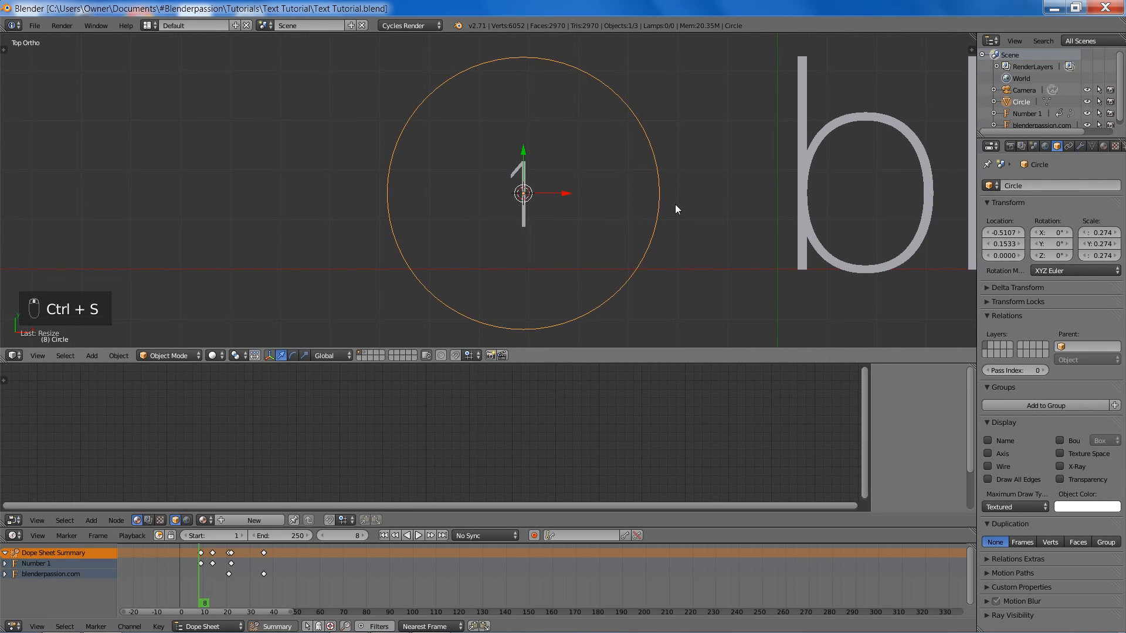
- Extrude the new circle's edge and scale it inward to about 0.8 to form a flat ring
key(Tab)
key(e)
key(s)
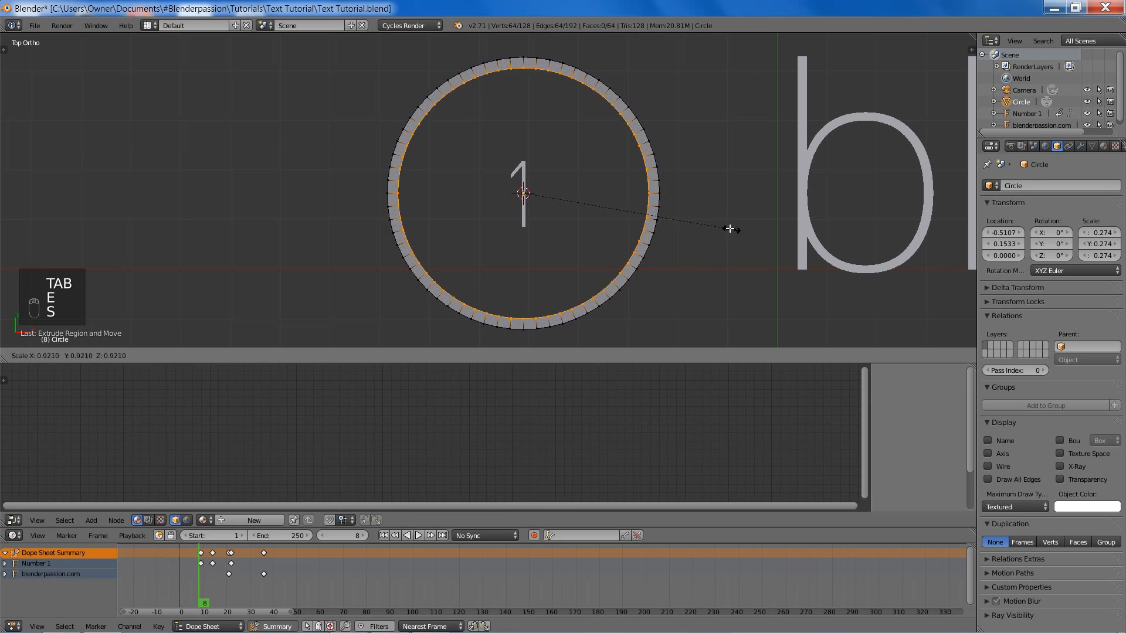
click(598, 208)
key(Tab)
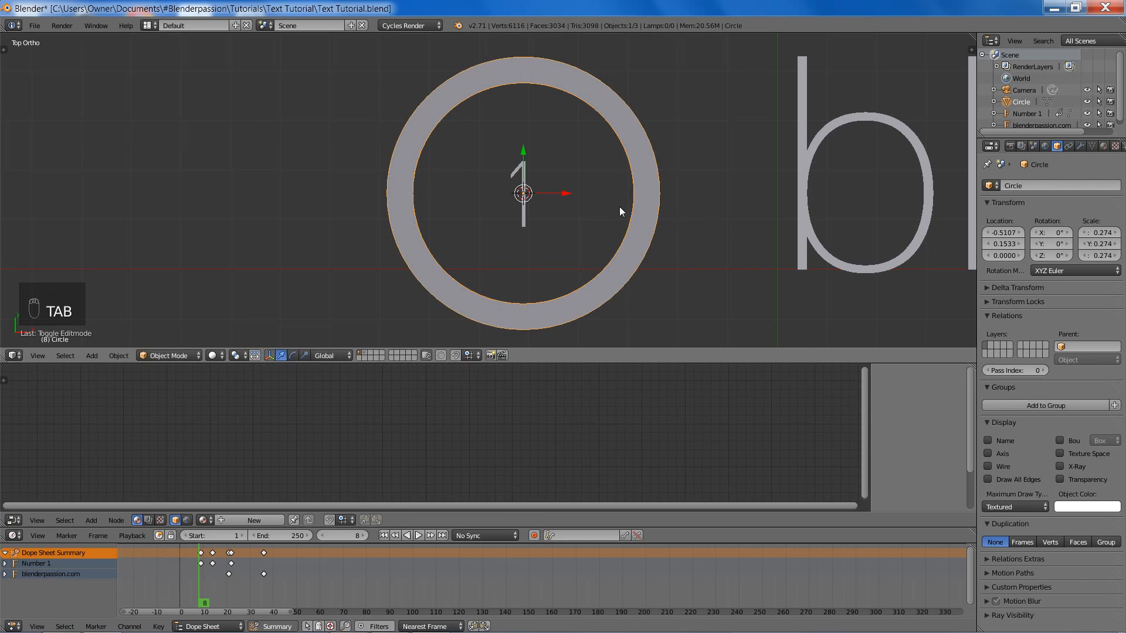
- Add a Basis and a second shape key to the ring, name the second one Shrink, and save the file
click(1091, 146)
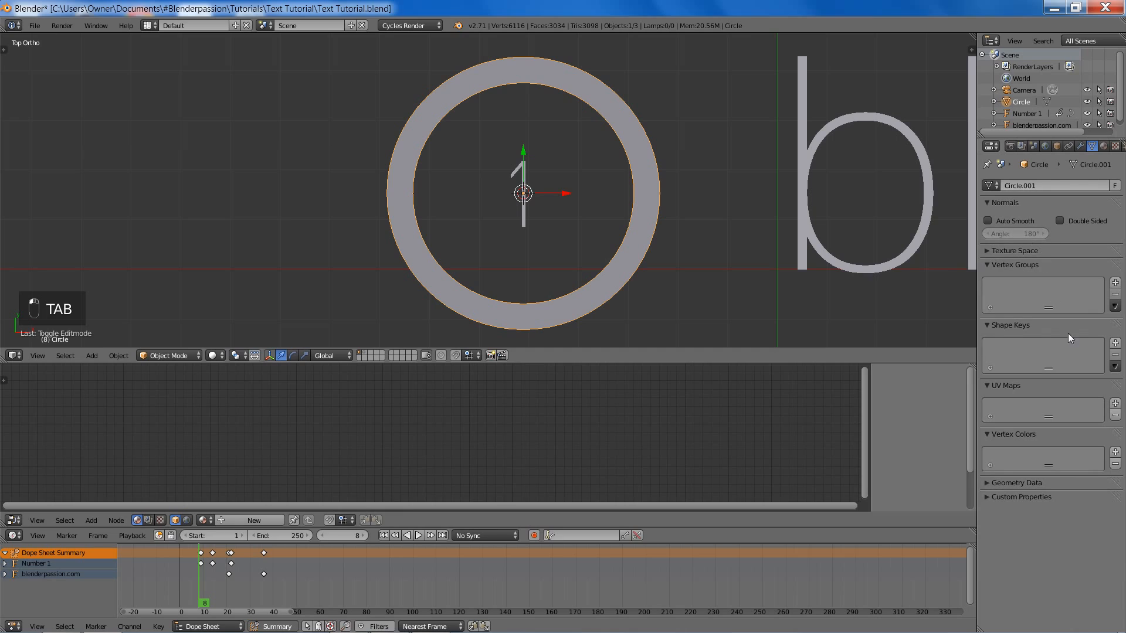
click(1114, 344)
click(1115, 344)
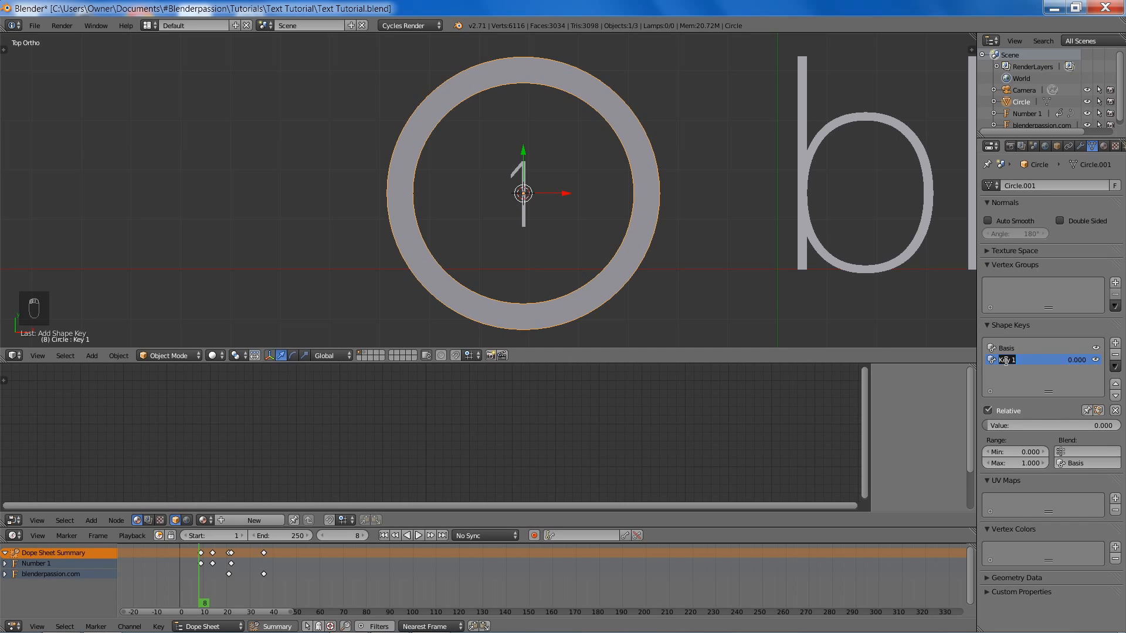
text(Shrink)
key(Return)
shift+middle_drag(625, 227, 650, 230)
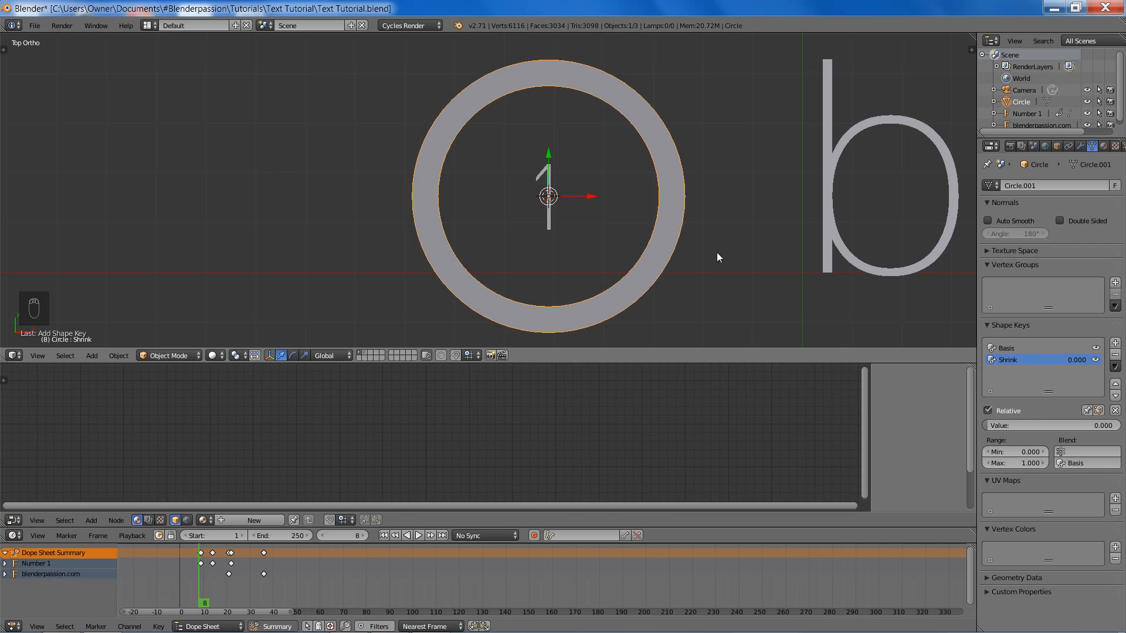
key(ctrl+s)
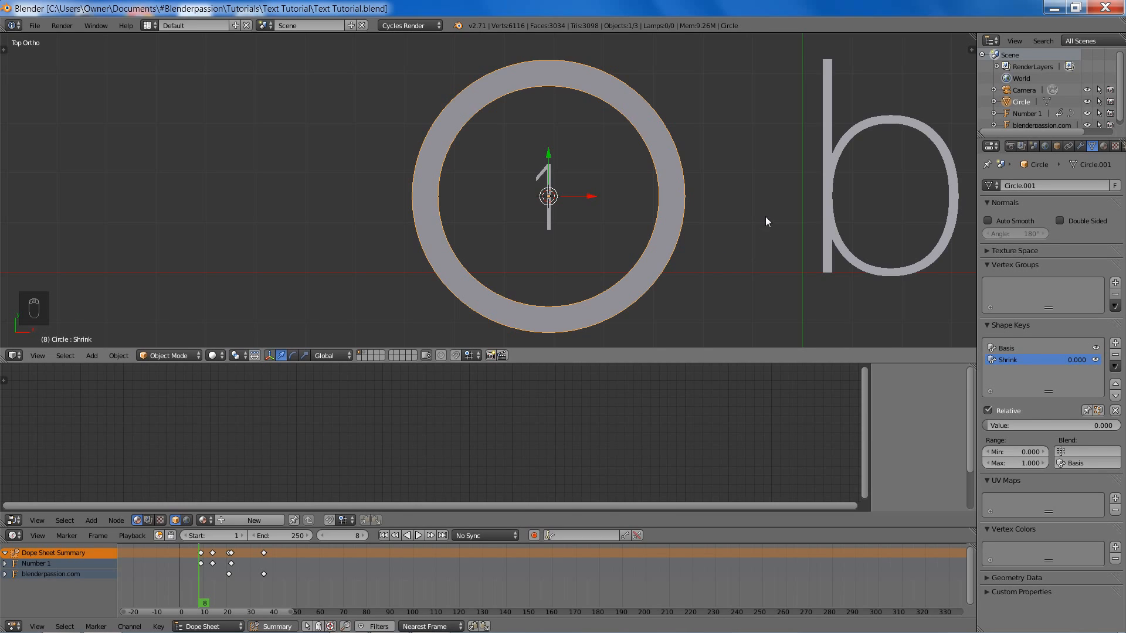
- Rename the Shrink shape key to Grow and select the Basis shape key
double_click(1013, 359)
text(Grow)
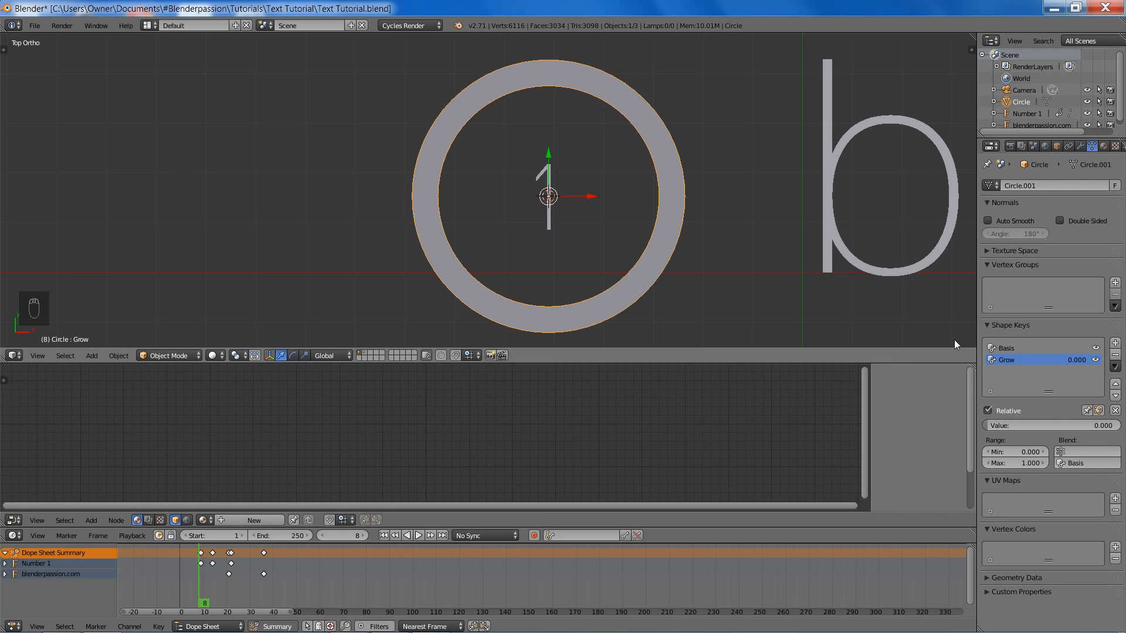
click(1006, 348)
- Enable vertex snapping with the Closest target while editing the ring's Basis shape
key(Tab)
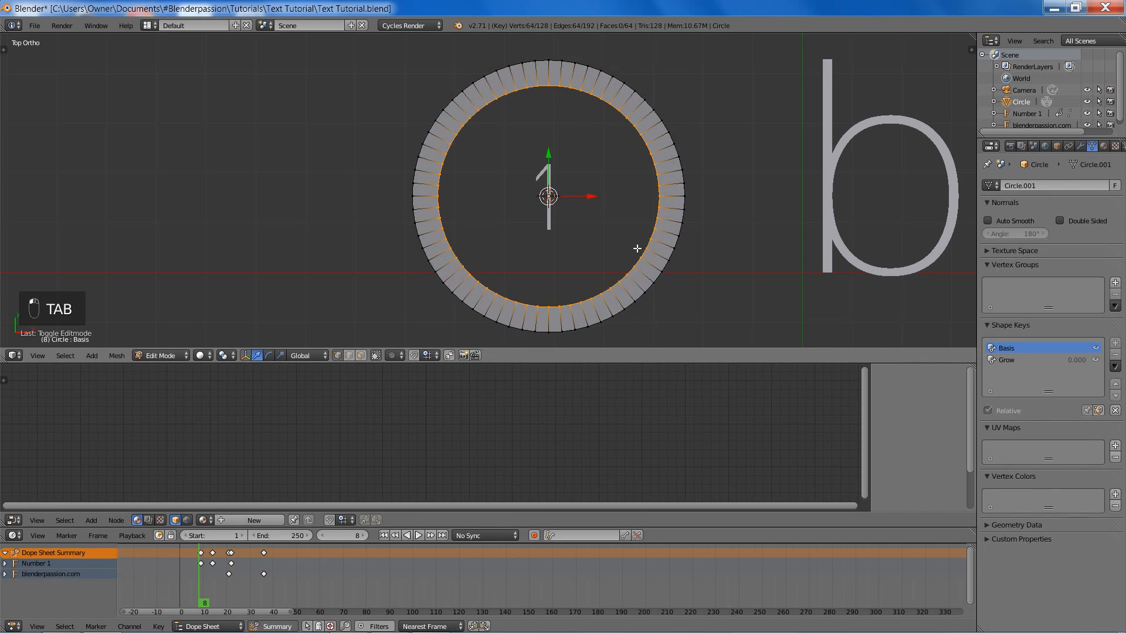
key(shift+Tab)
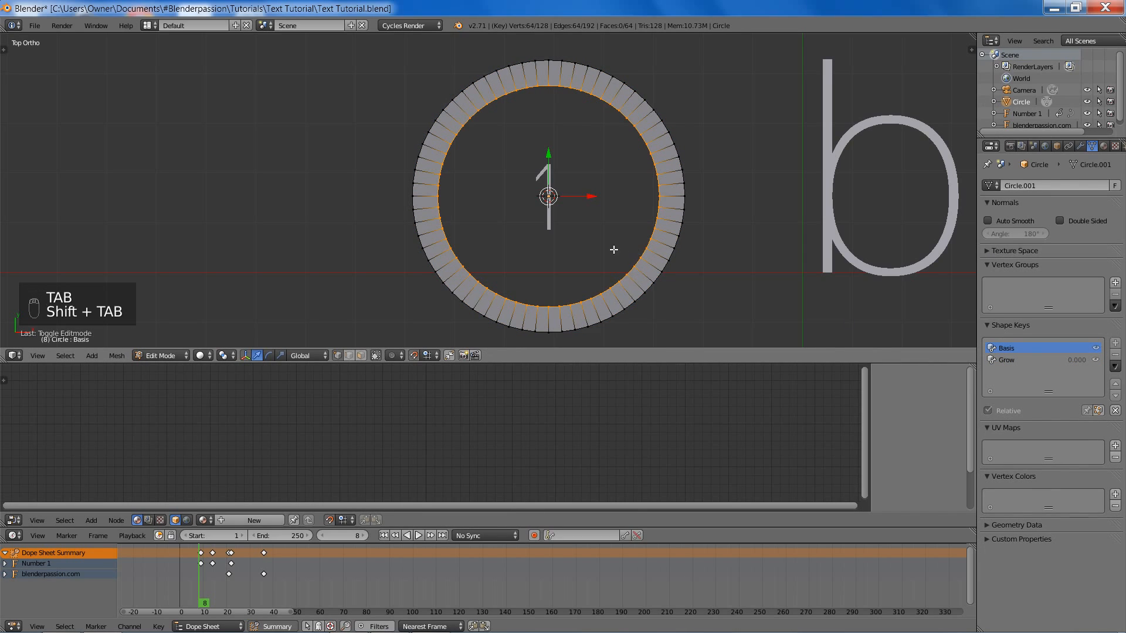
click(427, 357)
click(434, 327)
shift+middle_drag(692, 226, 588, 210)
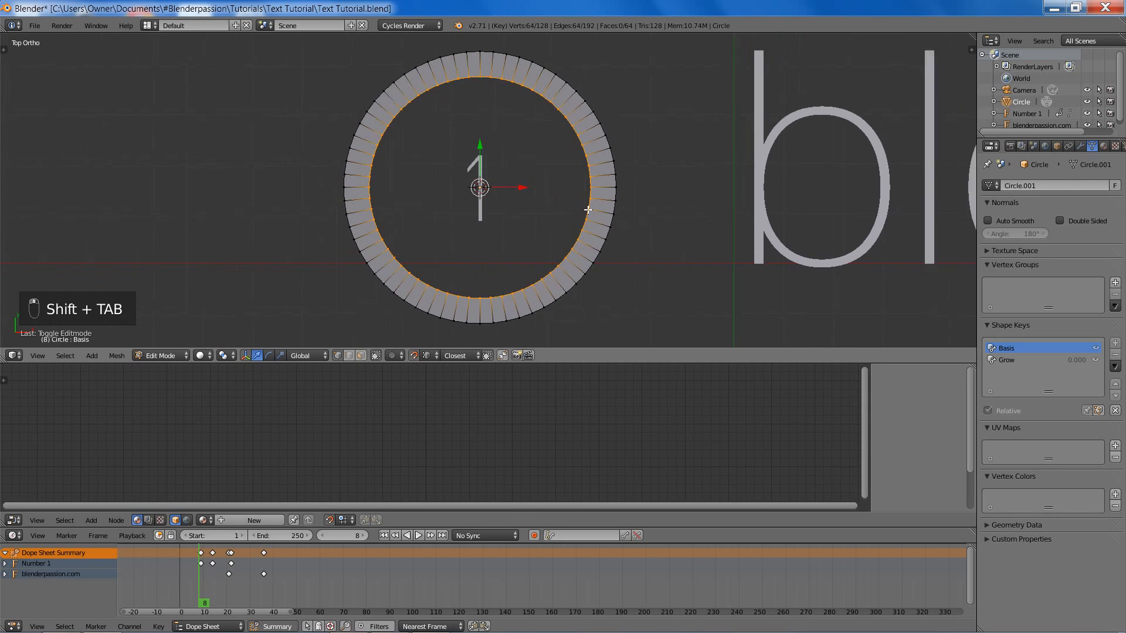
- Scale the inner edge loop of the Basis shape outward until it snaps onto the ring's outer edge
scroll(584, 208, up, 2)
key(s)
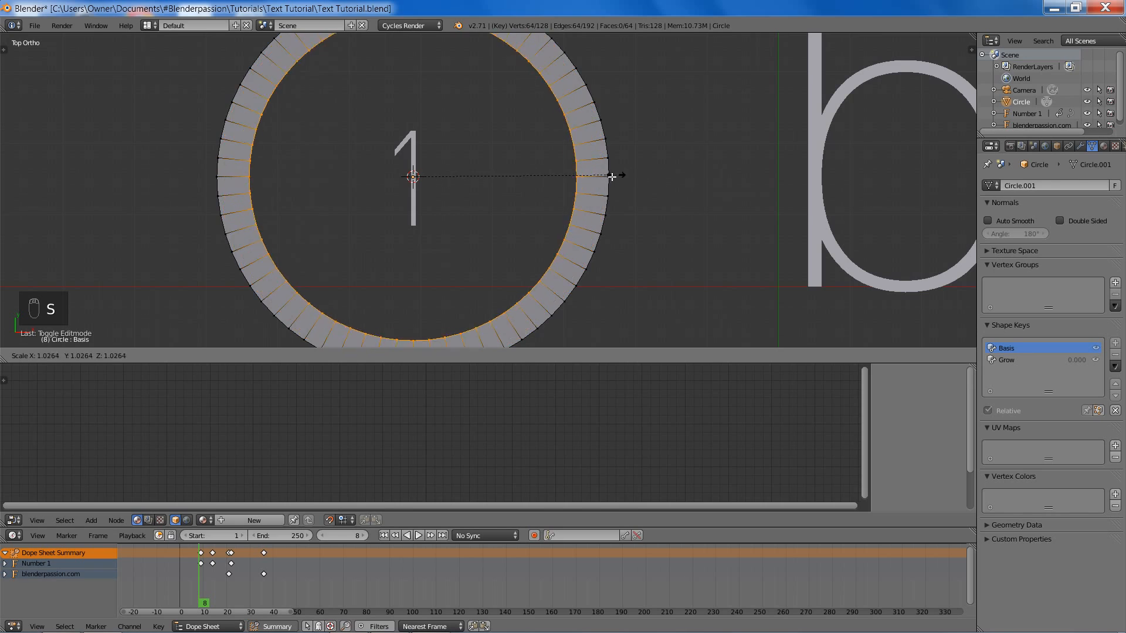
click(606, 180)
shift+middle_drag(399, 195, 499, 217)
scroll(499, 216, down, 2)
key(Tab)
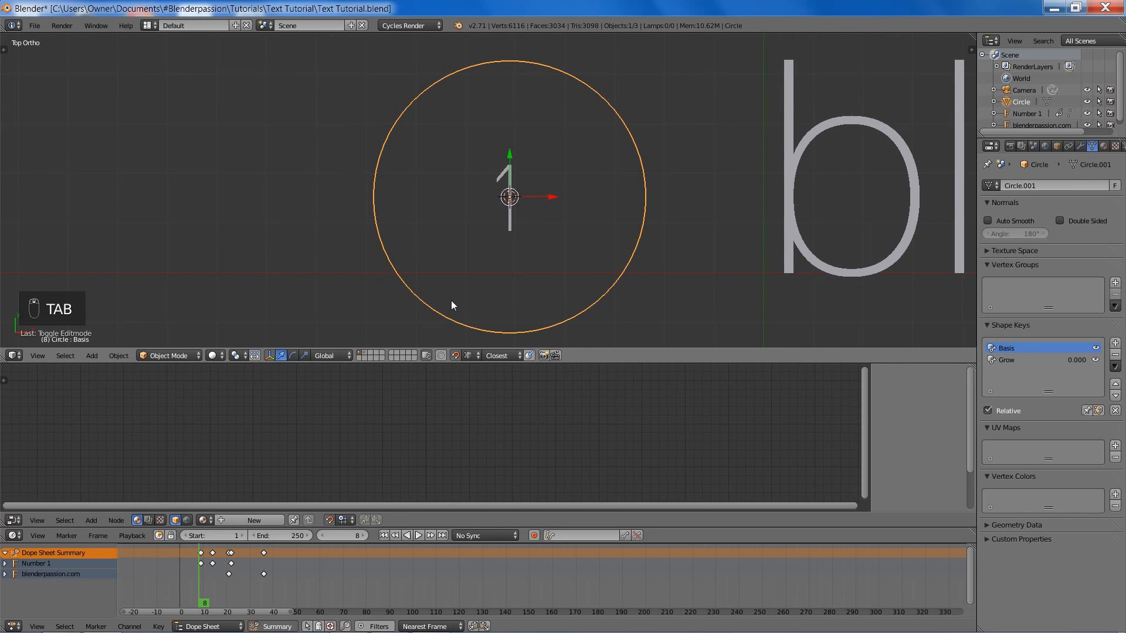
- Disable snapping and save the file
key(shift+Tab)
shift+middle_drag(522, 220, 563, 207)
key(ctrl+s)
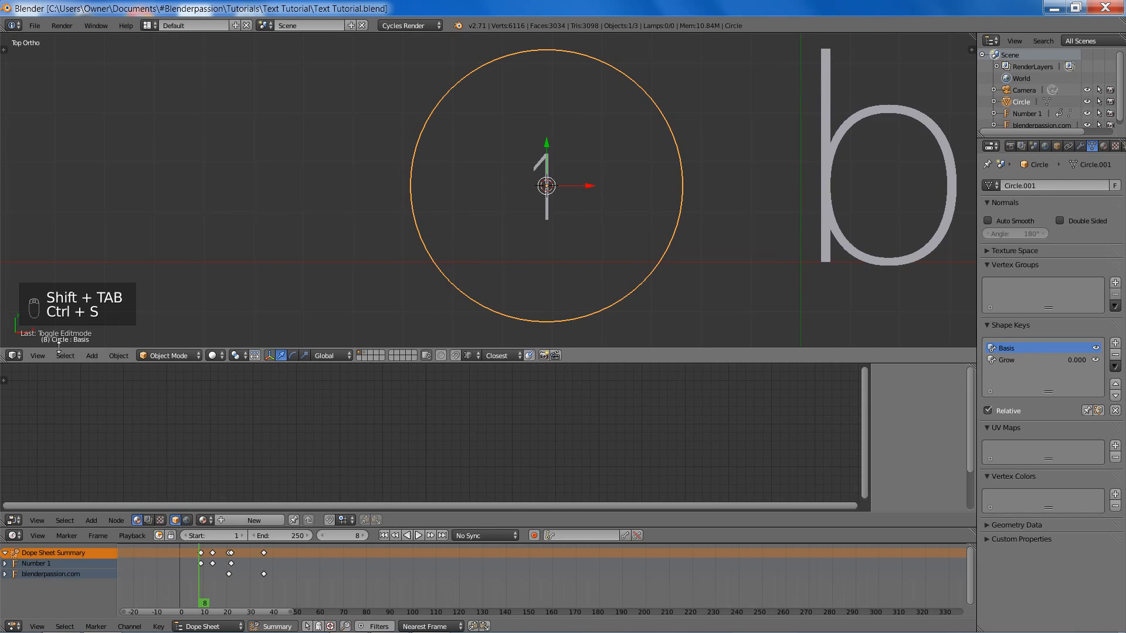
- Split the 3D view, turn the new area into a Graph Editor, widen it and show its properties region
drag(5, 359, 242, 345)
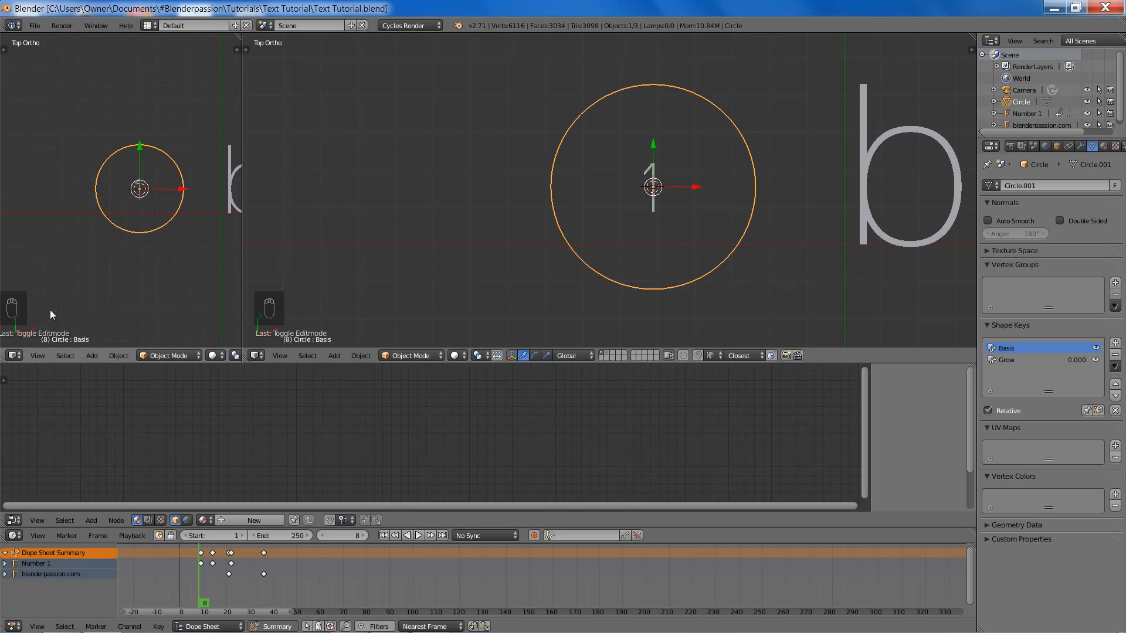
click(15, 356)
click(47, 252)
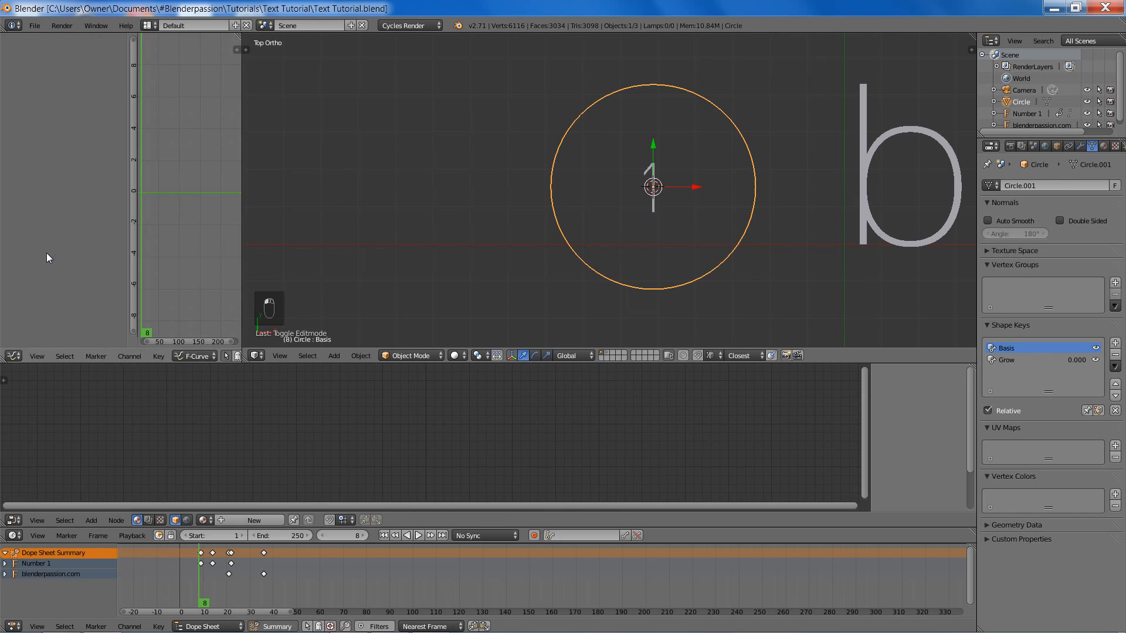
drag(242, 258, 310, 253)
key(n)
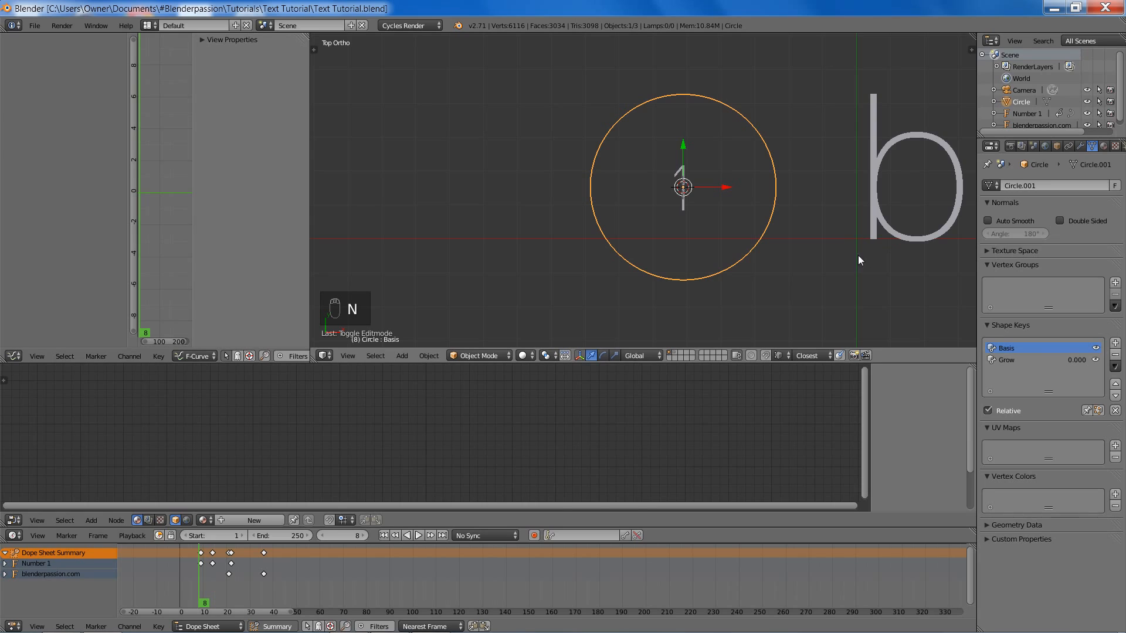
- Switch the graph editor to Drivers mode and add a driver to the Grow shape key's value
click(205, 356)
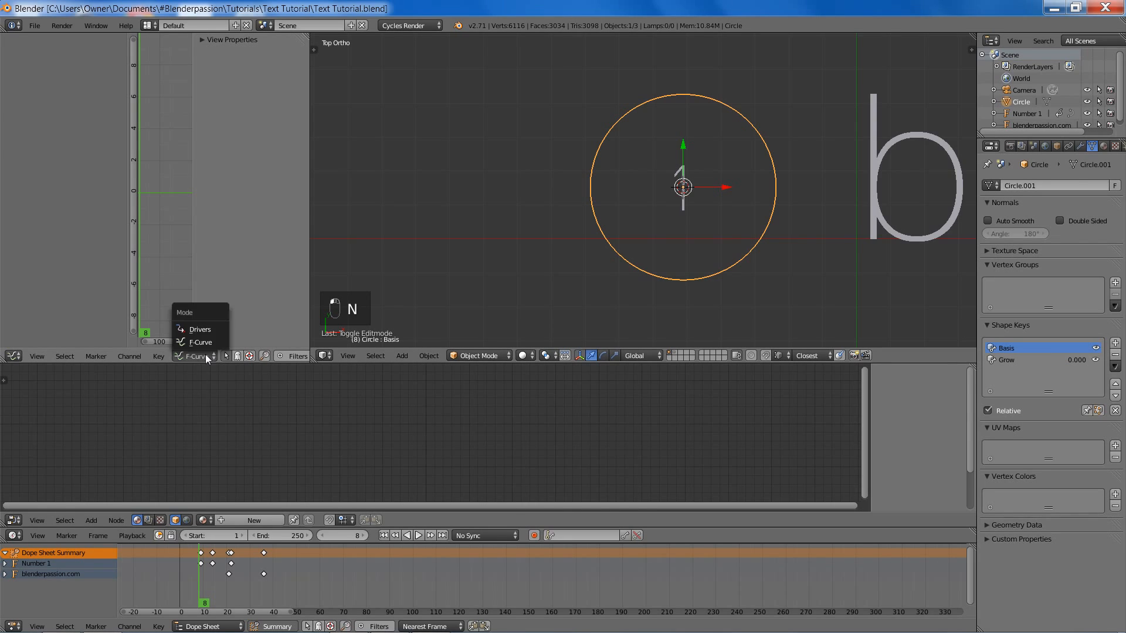
click(199, 329)
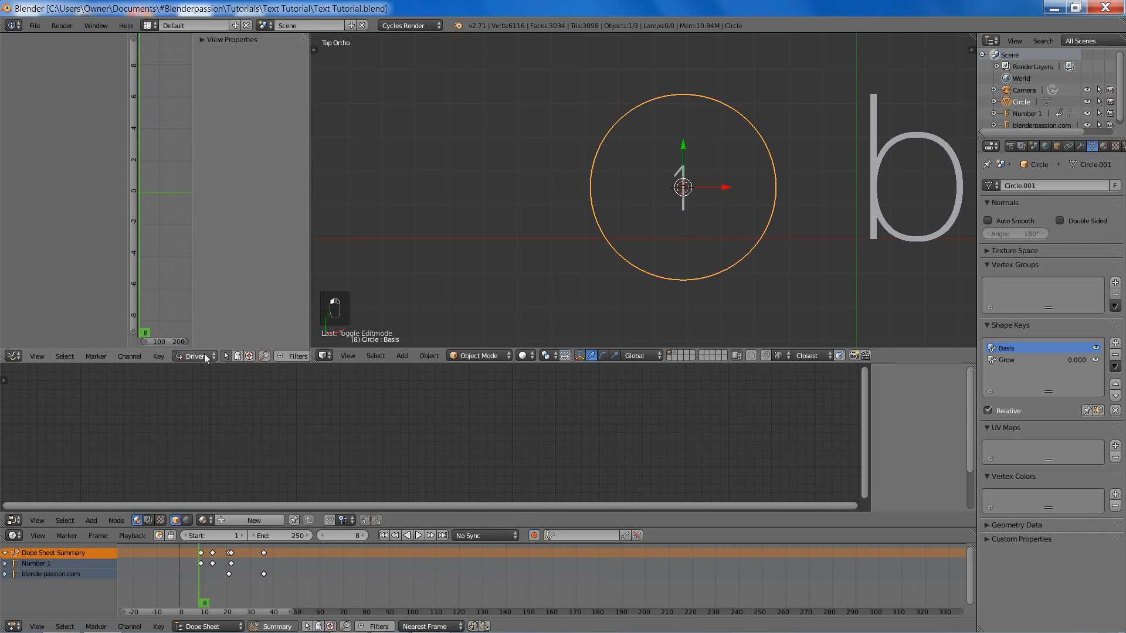
click(1021, 359)
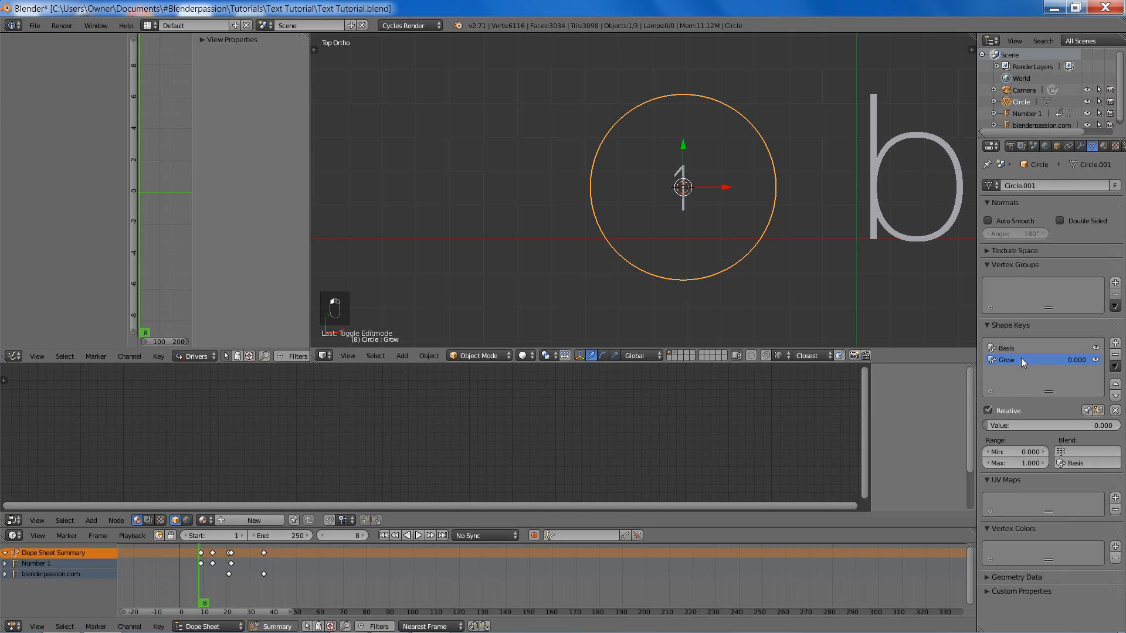
right_click(1023, 426)
click(1012, 441)
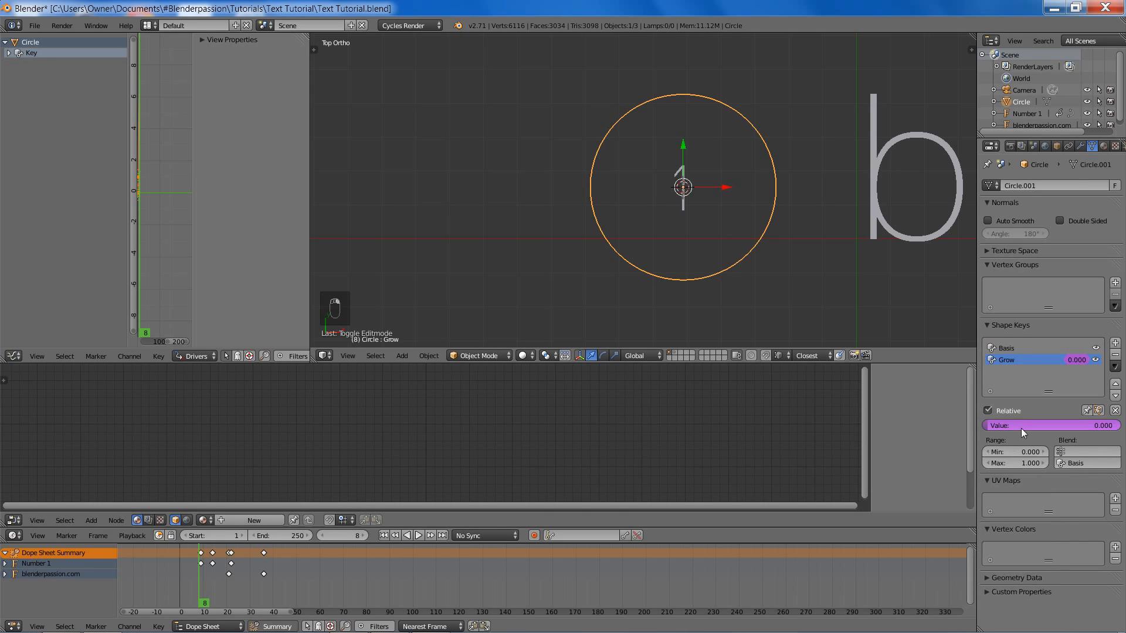
- Set the scripted expression of the Grow value driver to -(var-.274)*5
click(8, 53)
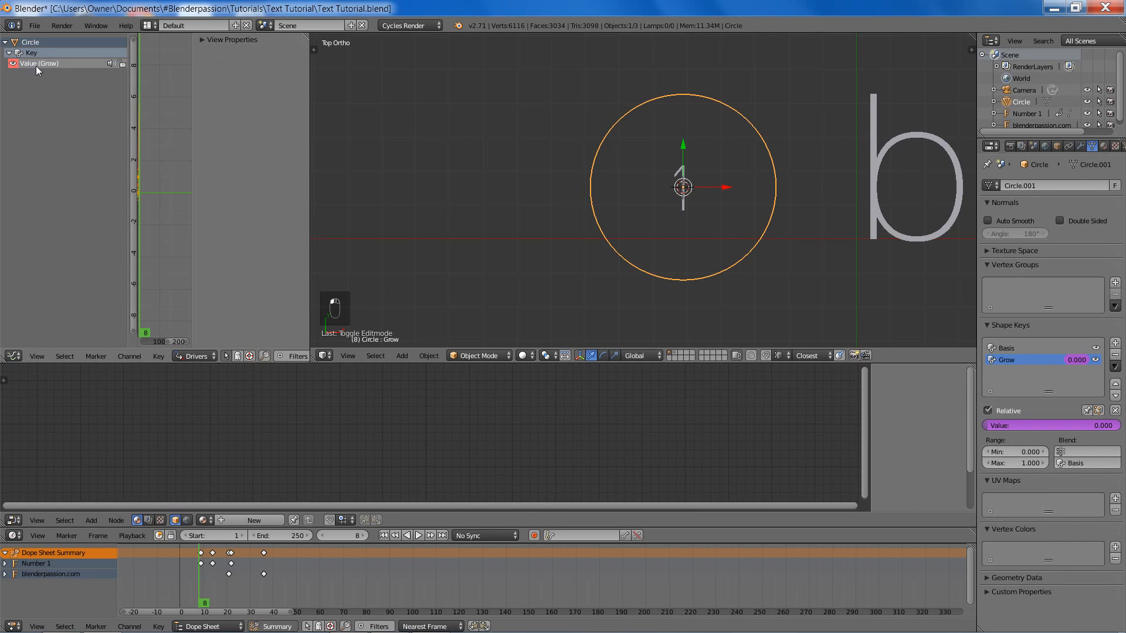
click(37, 64)
scroll(258, 154, down, 5)
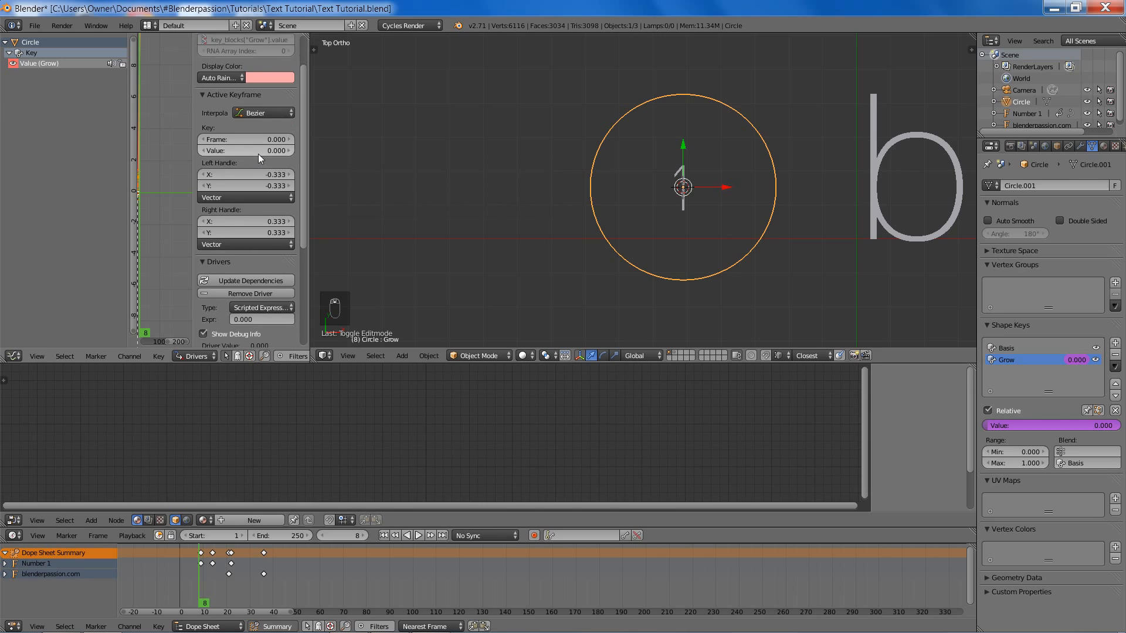
scroll(258, 156, down, 6)
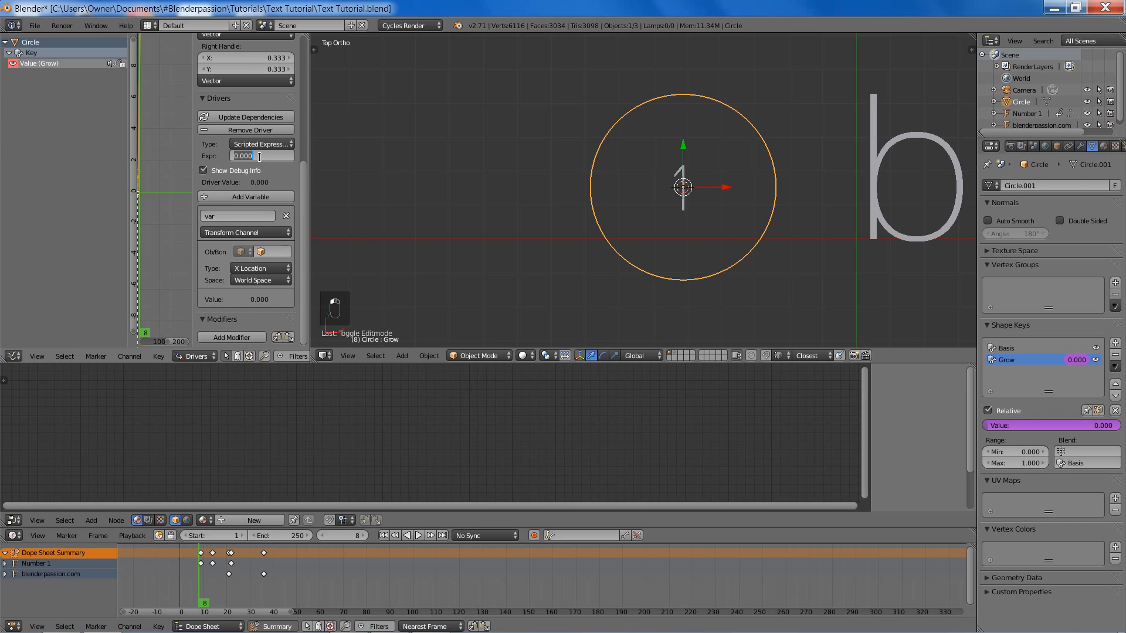
key(BackSpace)
text(-(var-2)*4)
key(BackSpace)
text(5)
key(Return)
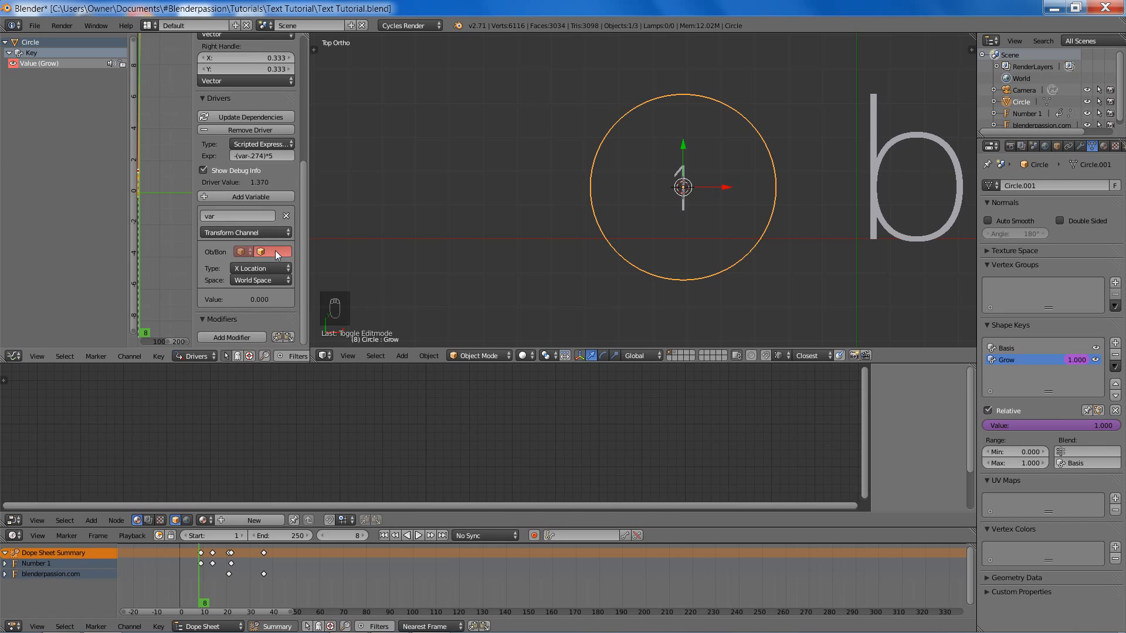
- Set the driver variable to read the Circle object's Z Scale in Local Space
click(275, 251)
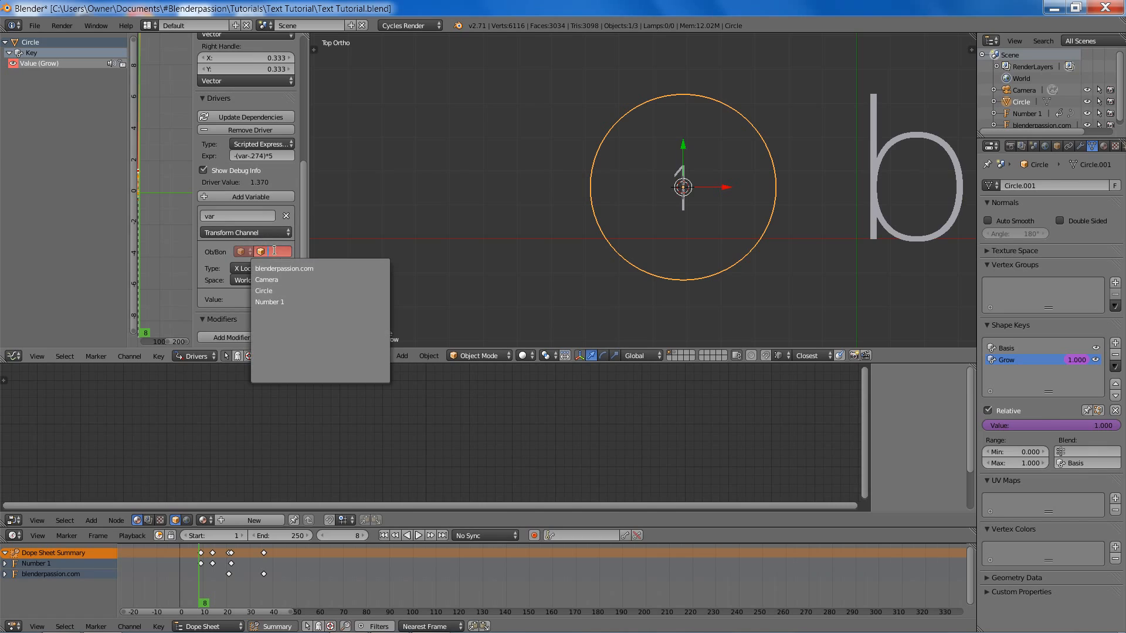
click(275, 290)
click(251, 267)
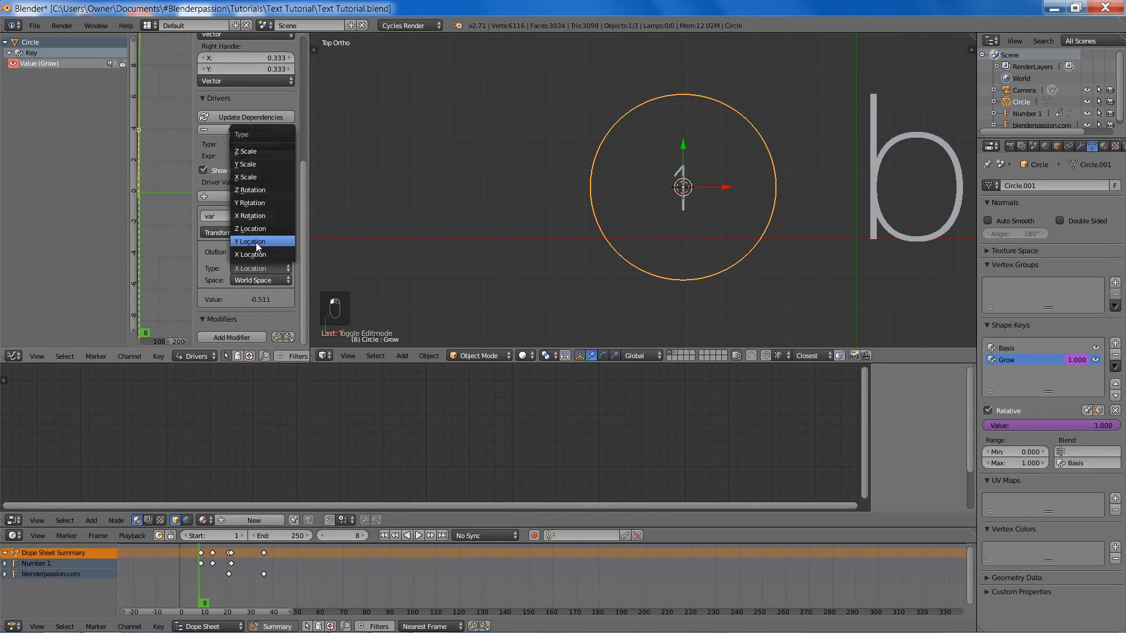
click(253, 153)
click(258, 281)
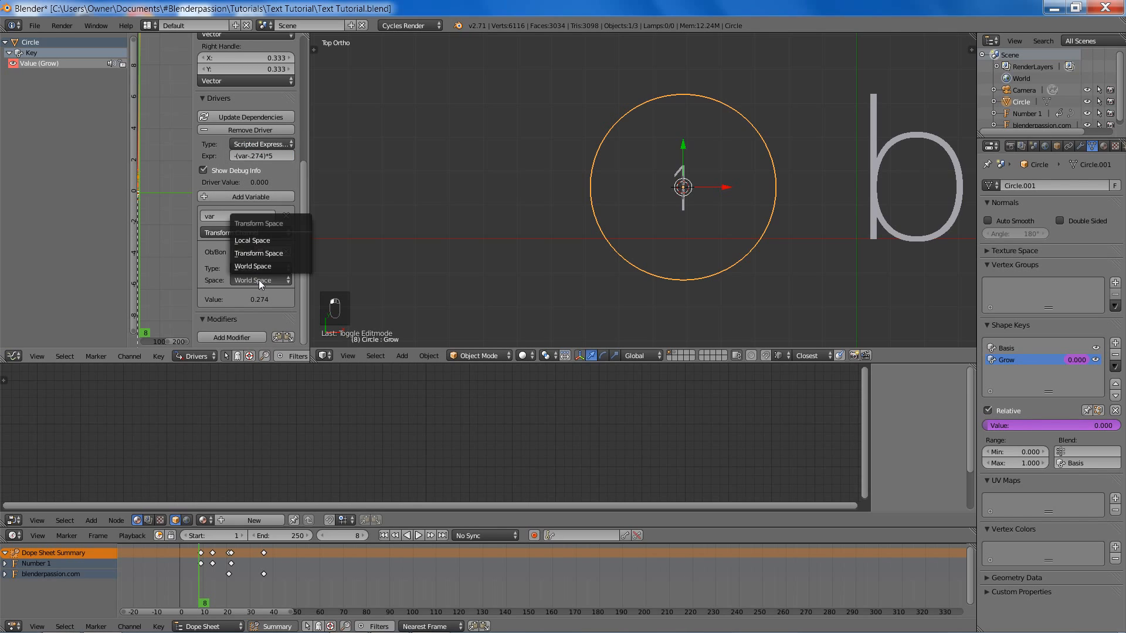
click(269, 244)
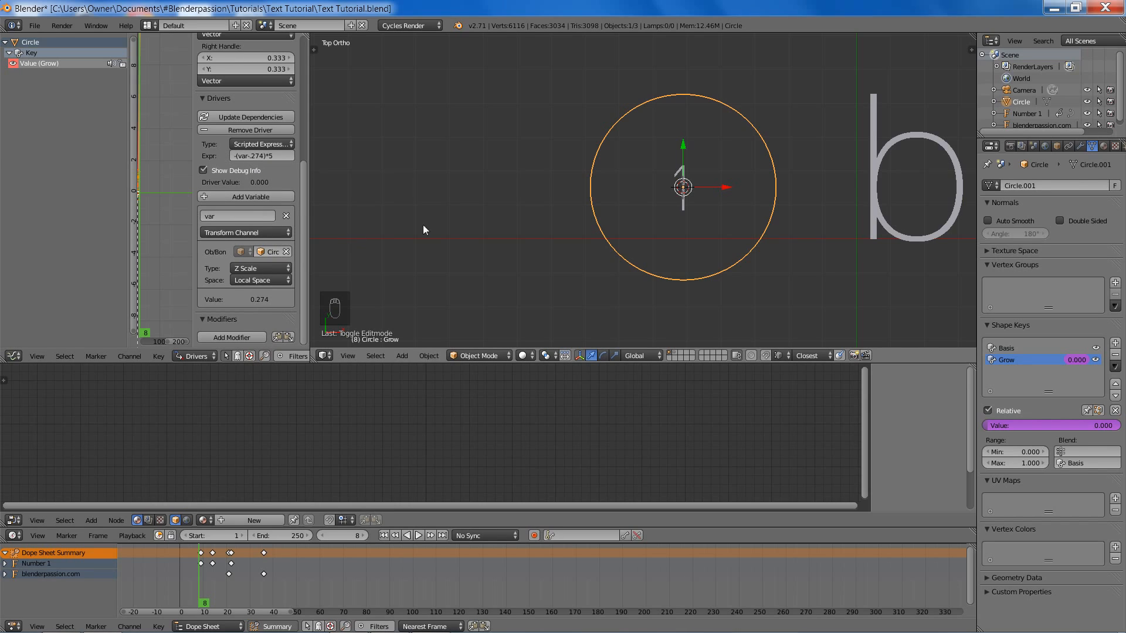
- Scale the circle's selected vertex ring inward in Edit Mode on the Grow shape key to form a ring band
key(s)
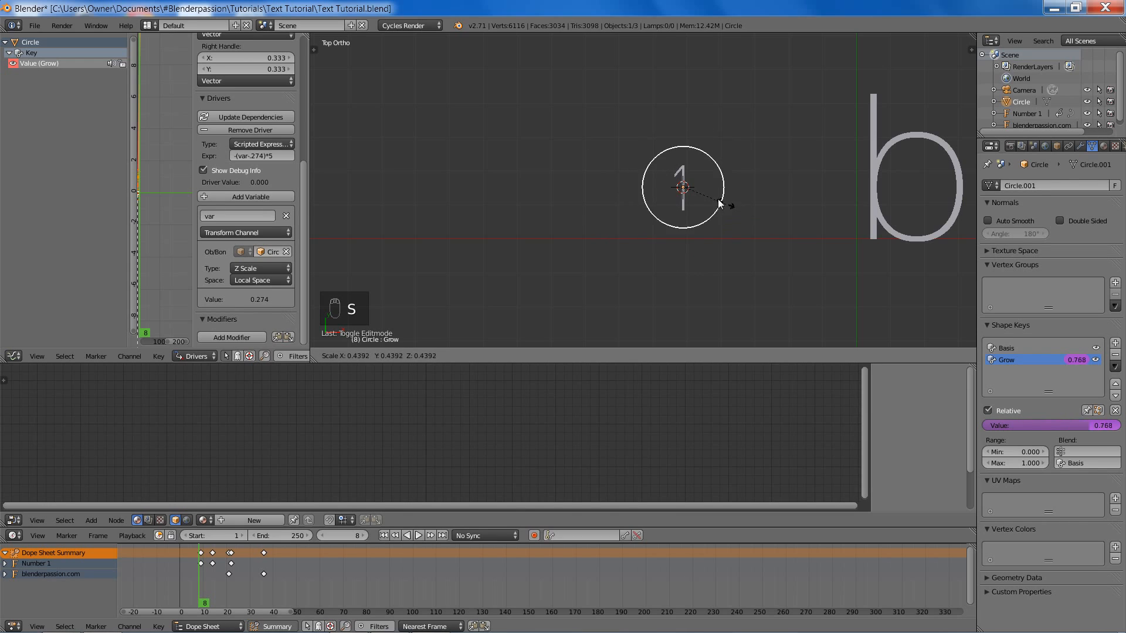
right_click(765, 203)
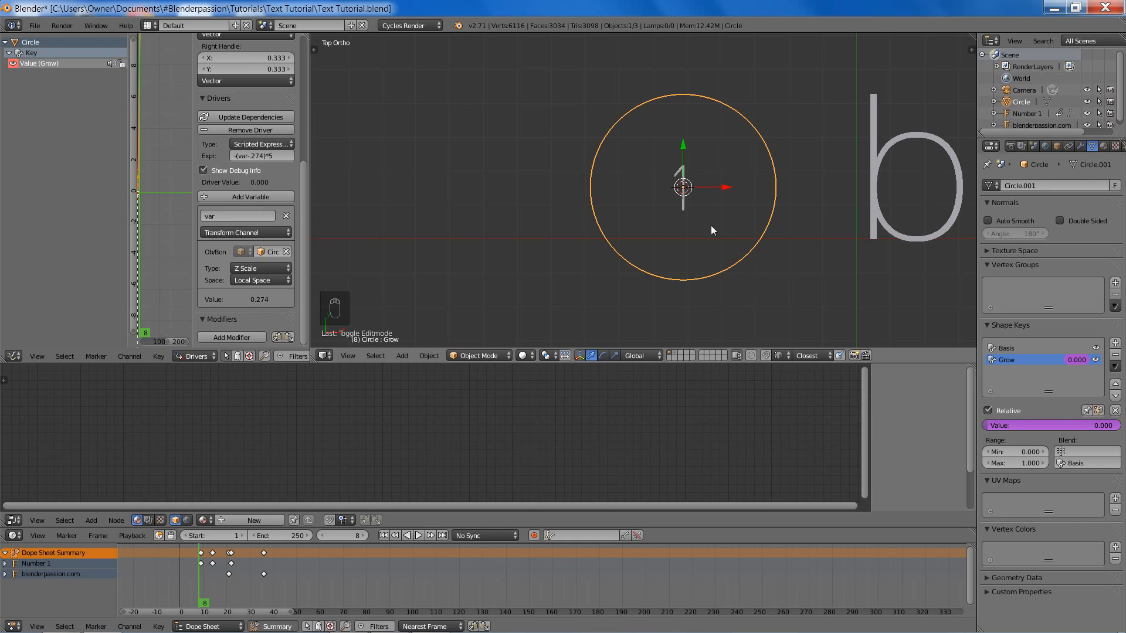
shift+middle_drag(783, 234, 671, 231)
key(Tab)
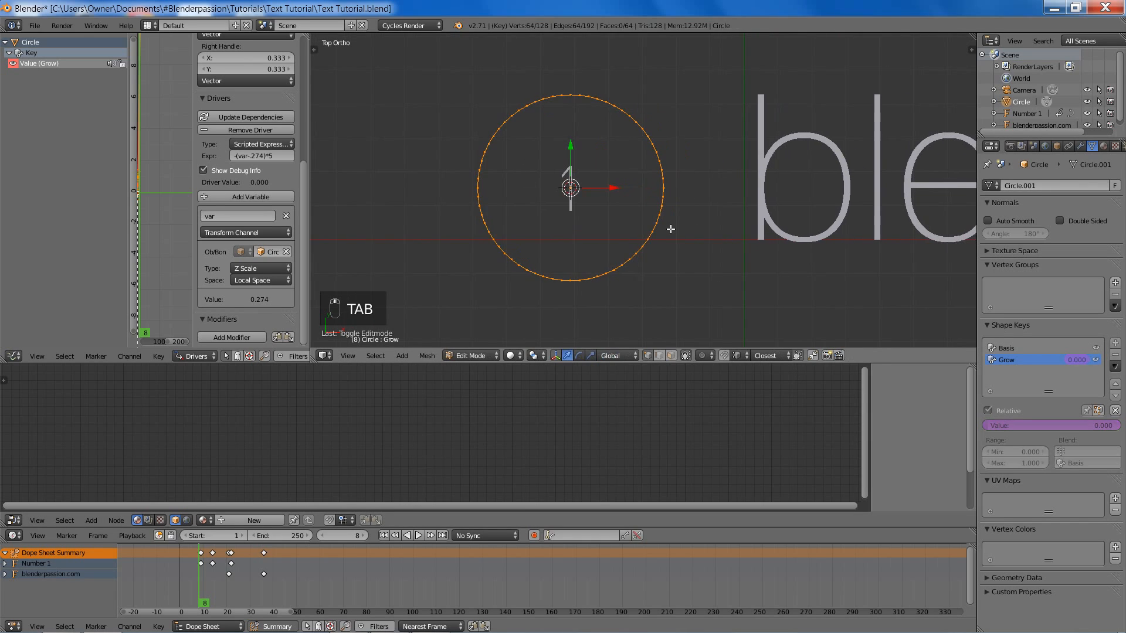
scroll(672, 225, up, 1)
scroll(672, 225, up, 1)
key(s)
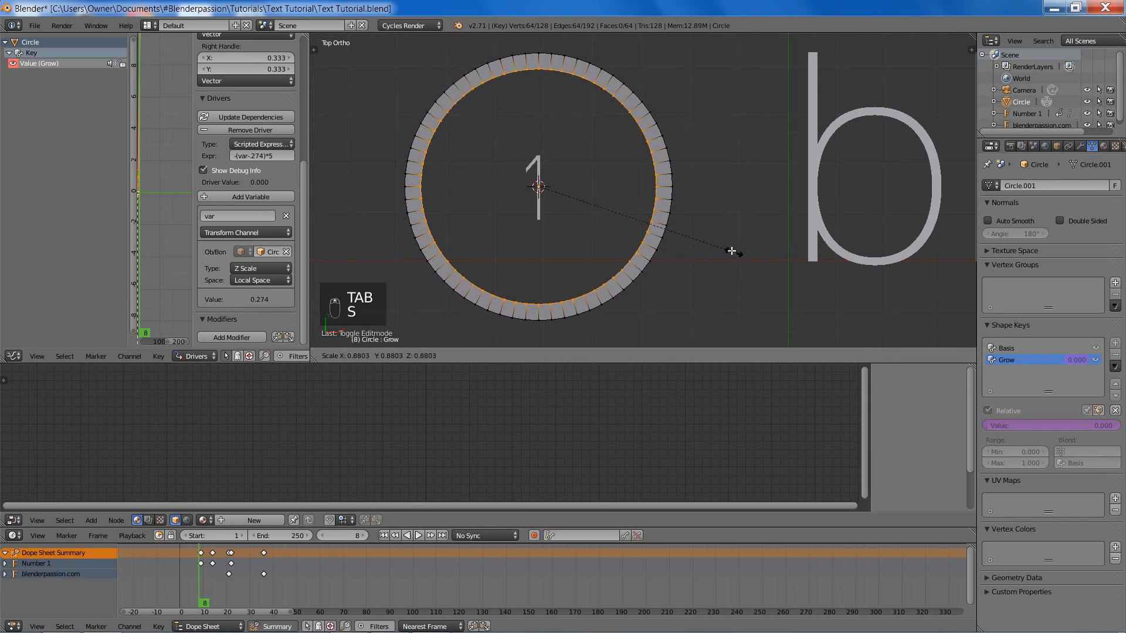
click(700, 237)
key(Tab)
- Test the driver by scaling the circle in Object Mode, and insert a Scaling keyframe on it at frame 8
key(s)
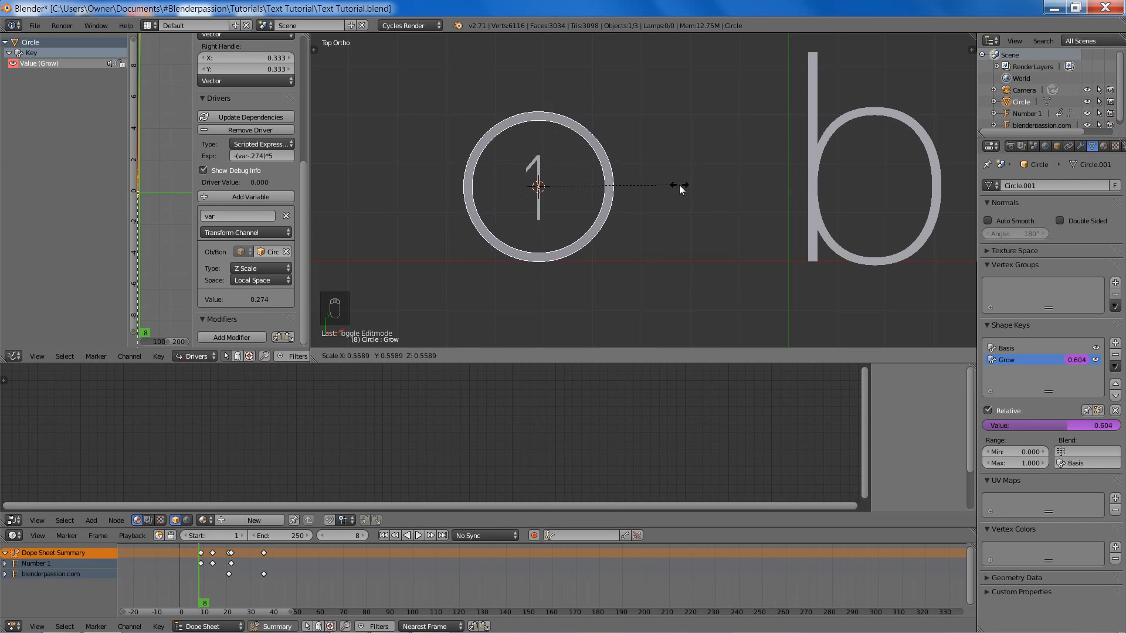
click(654, 191)
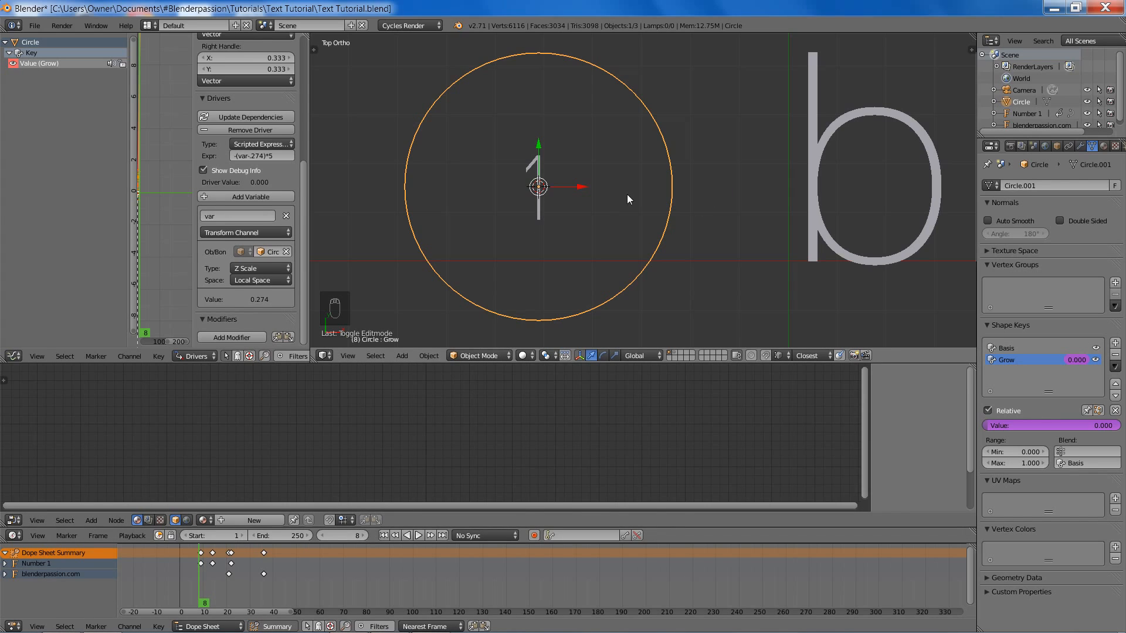
key(i)
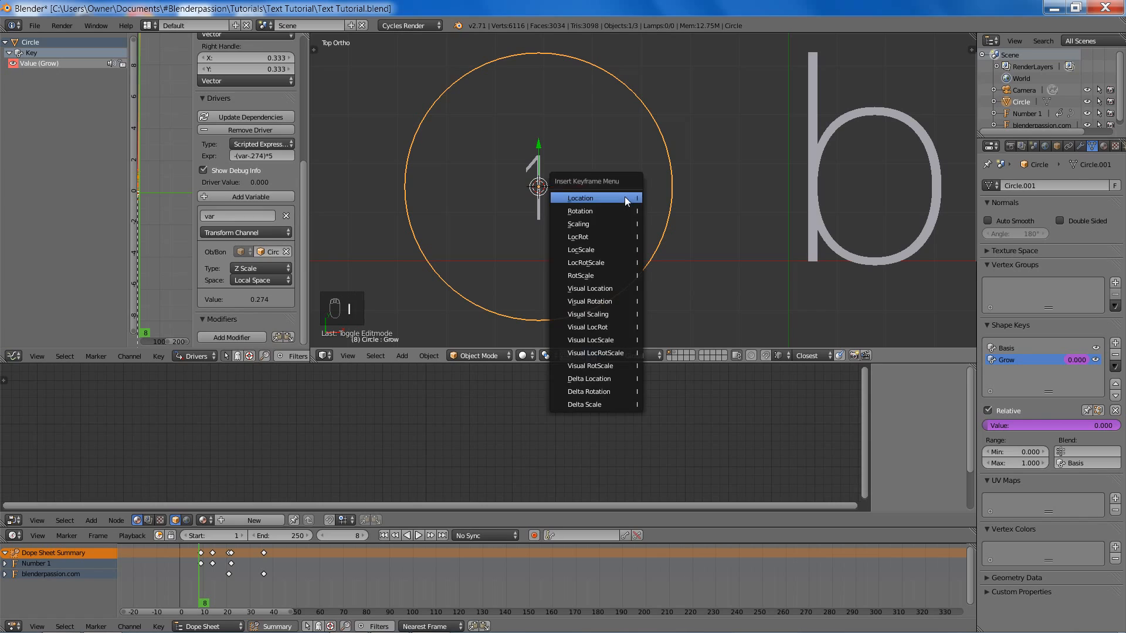
click(592, 224)
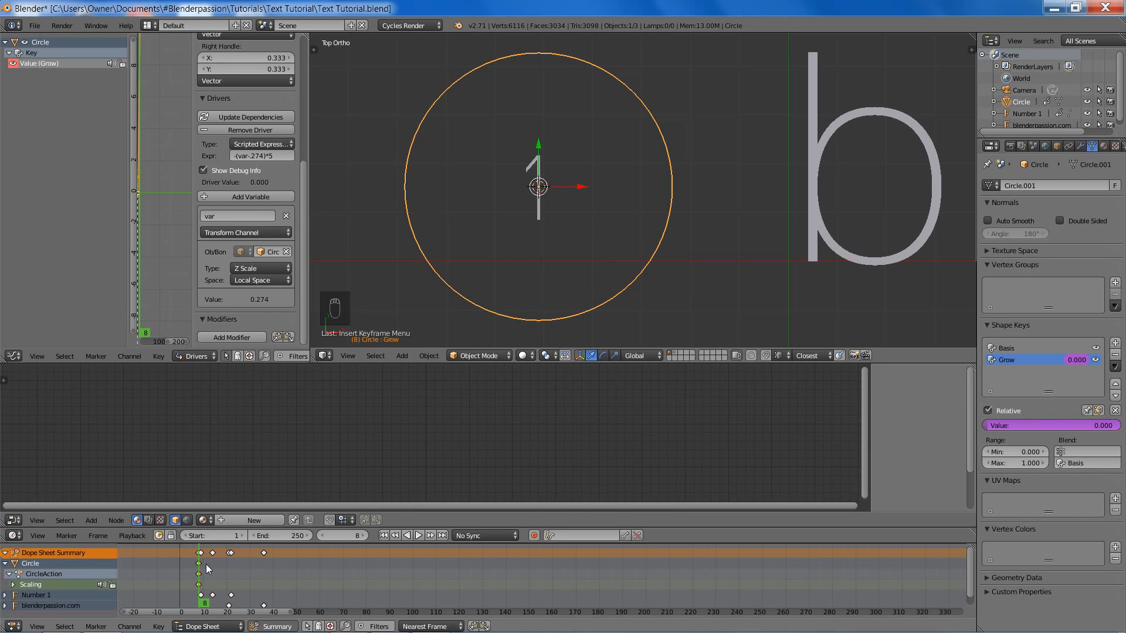
key(Right)
key(Right)
key(Right)
key(Right)
key(Right)
key(Right)
key(Right)
key(Right)
key(Right)
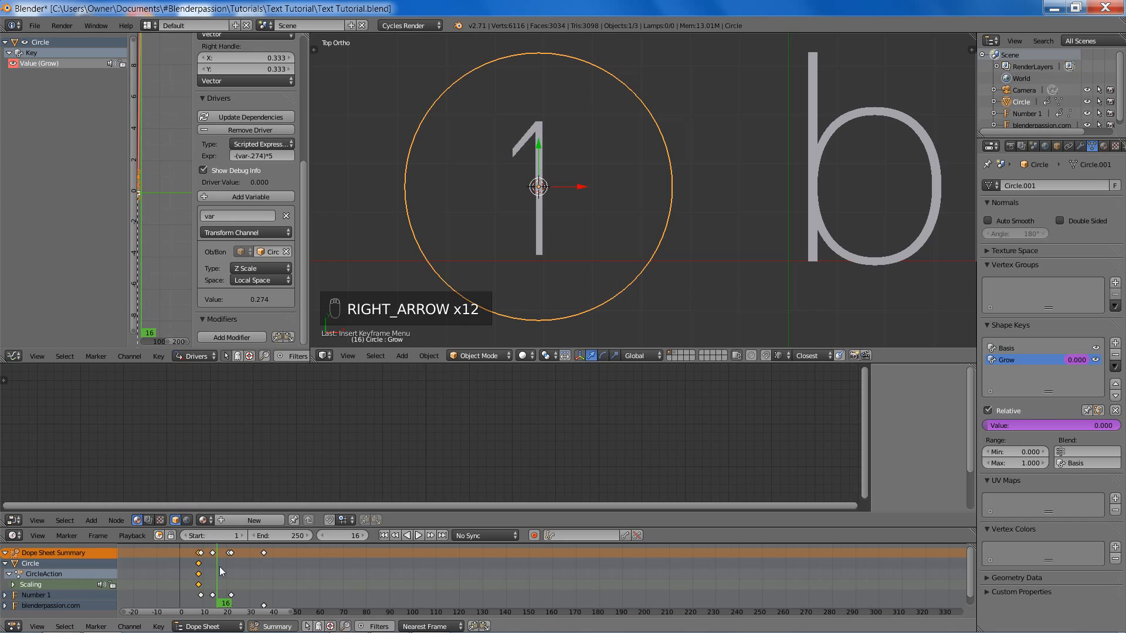
mouse_move(231, 566)
mouse_down()
mouse_move(240, 565)
mouse_move(233, 573)
mouse_up()
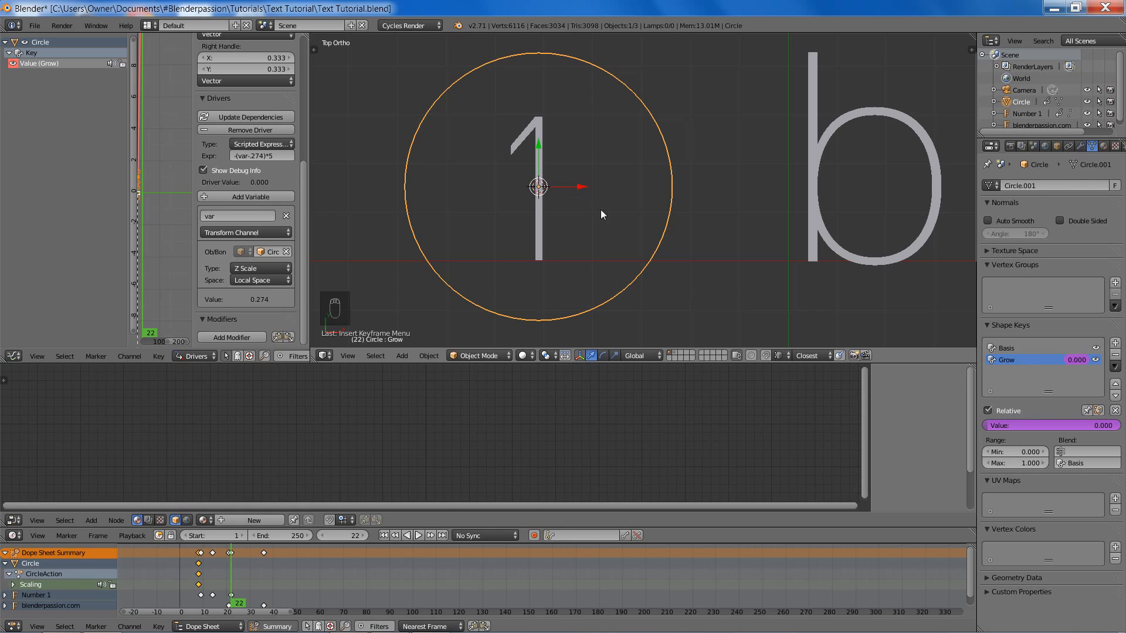
drag(253, 571, 199, 585)
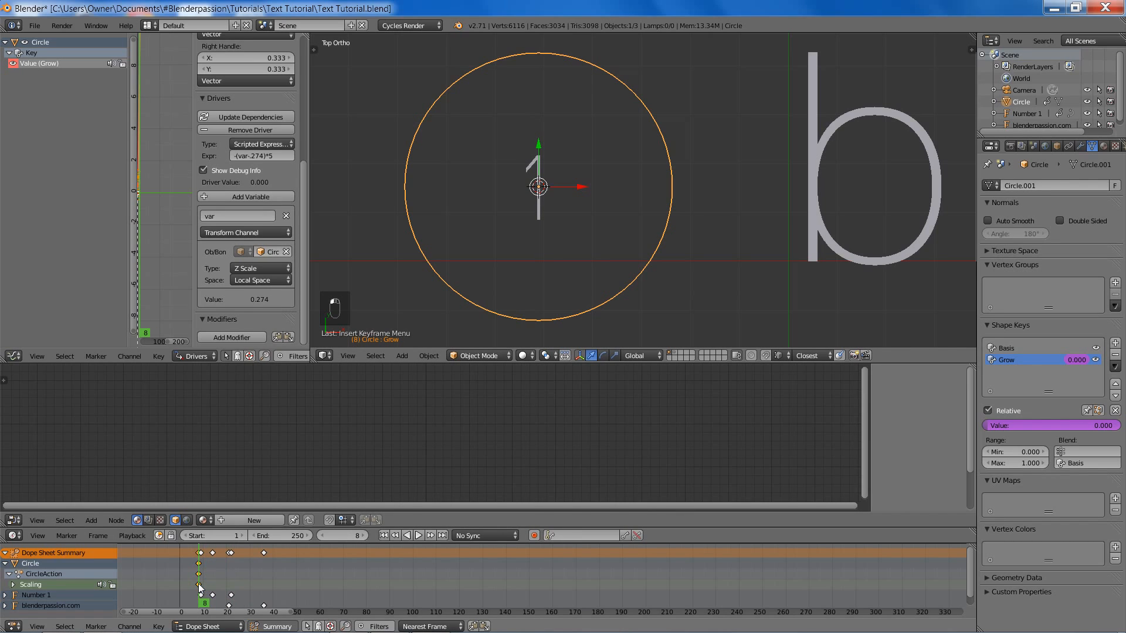
- Set the circle's X, Y and Z scale to 0.002 and insert a Scaling keyframe at frame 8
click(1057, 146)
click(1097, 232)
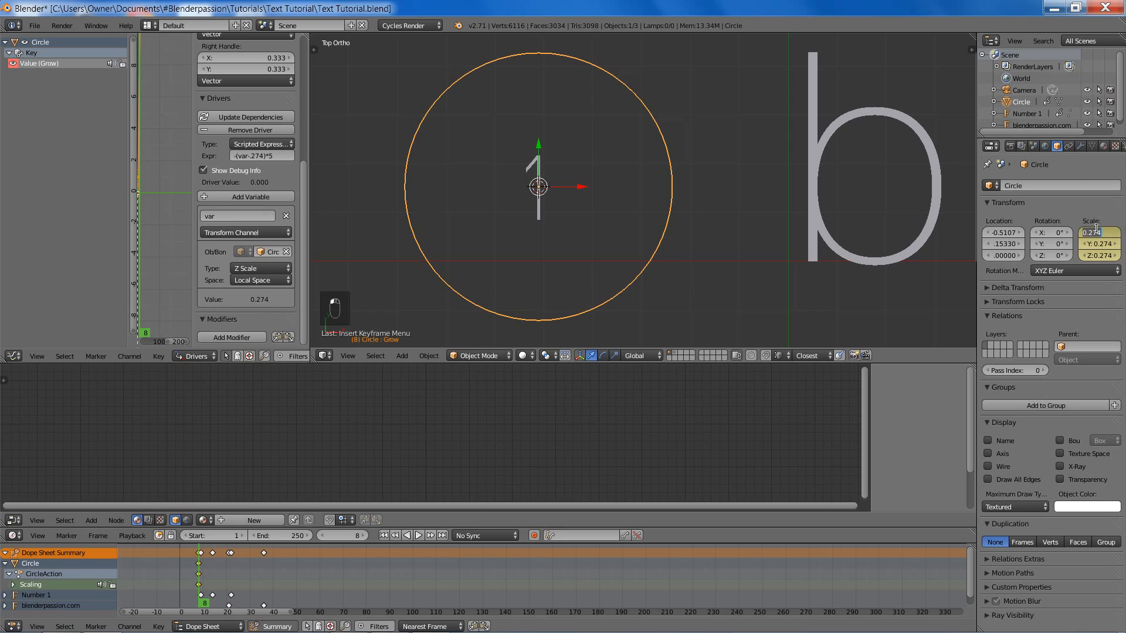
text(00)
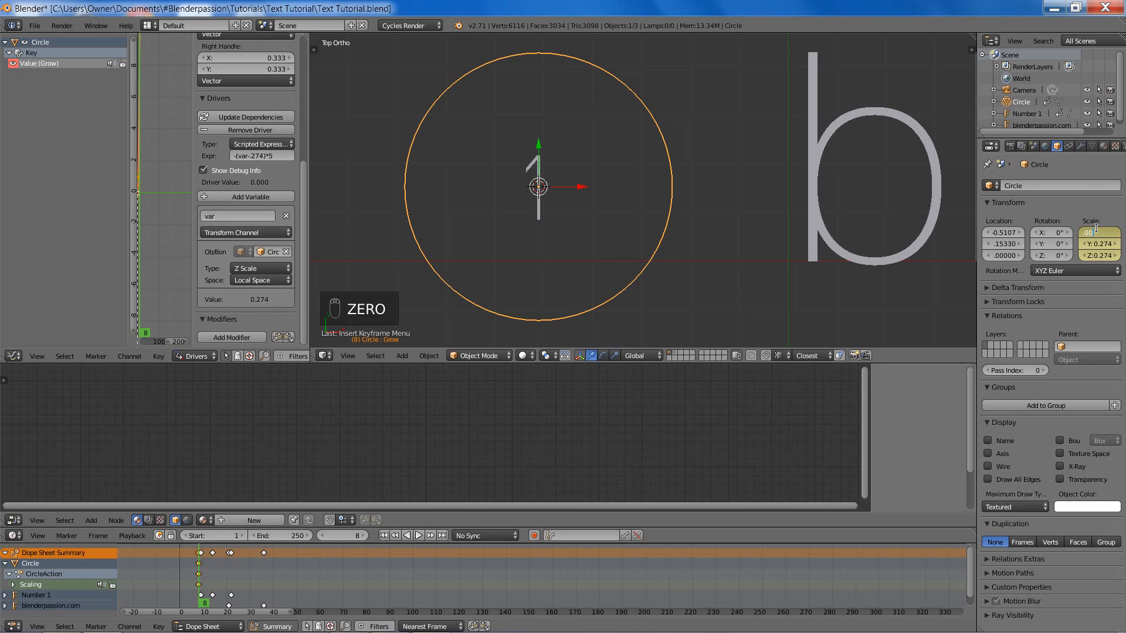
text(.002)
key(Return)
key(ctrl+c)
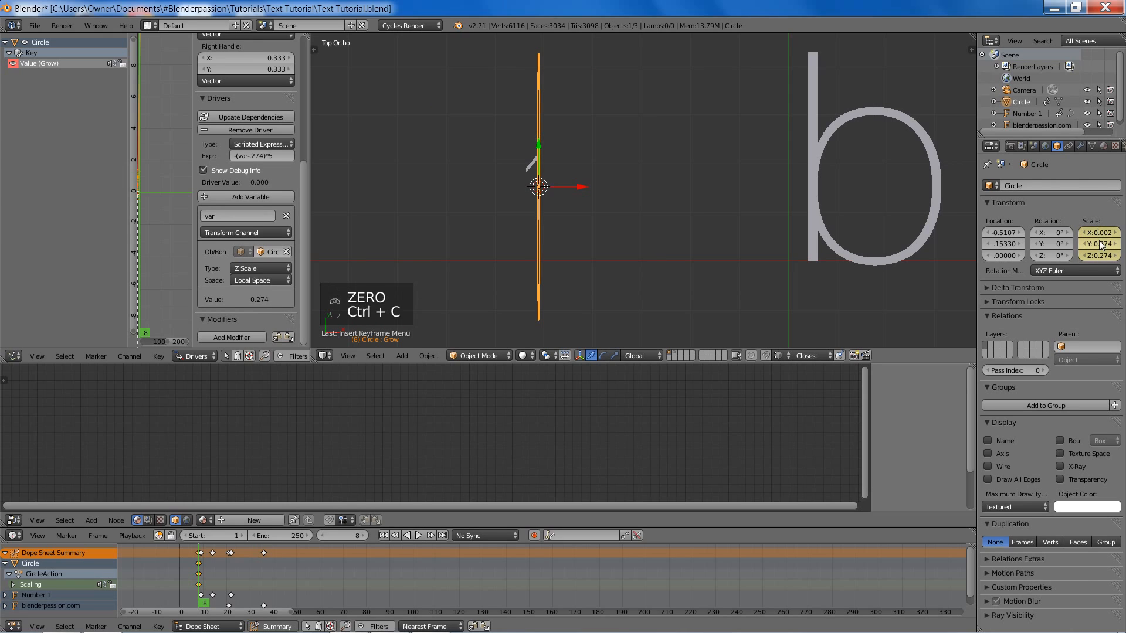
key(ctrl+v)
key(ctrl+v)
key(i)
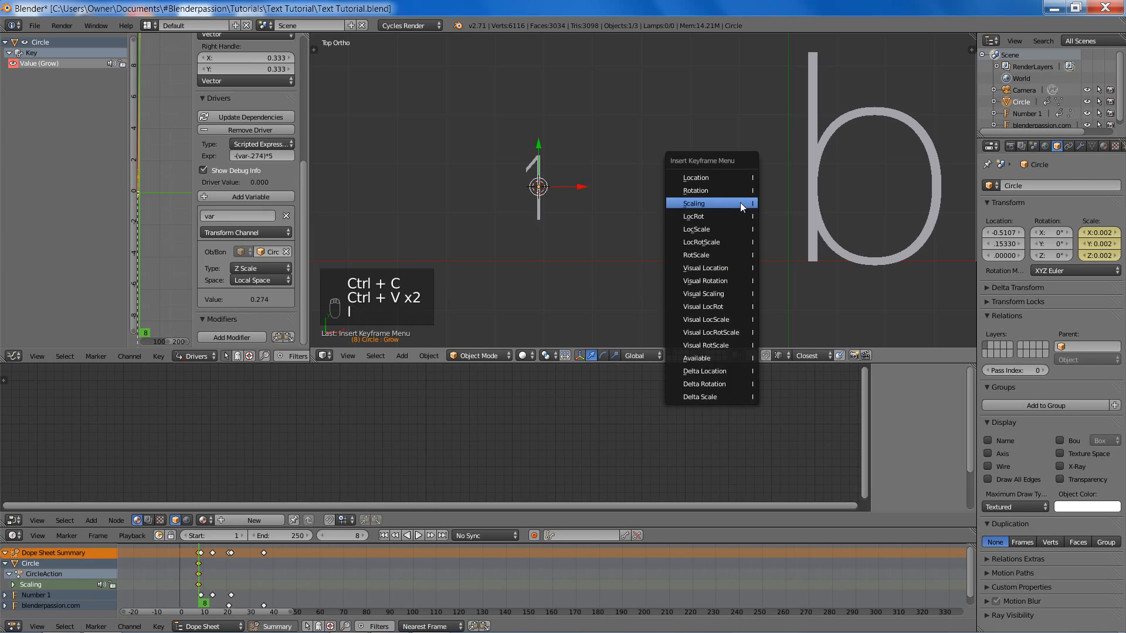
click(740, 206)
- Set the circle's X, Y and Z scale to 0.274 at frame 22 and save the file over the existing one
drag(214, 561, 232, 558)
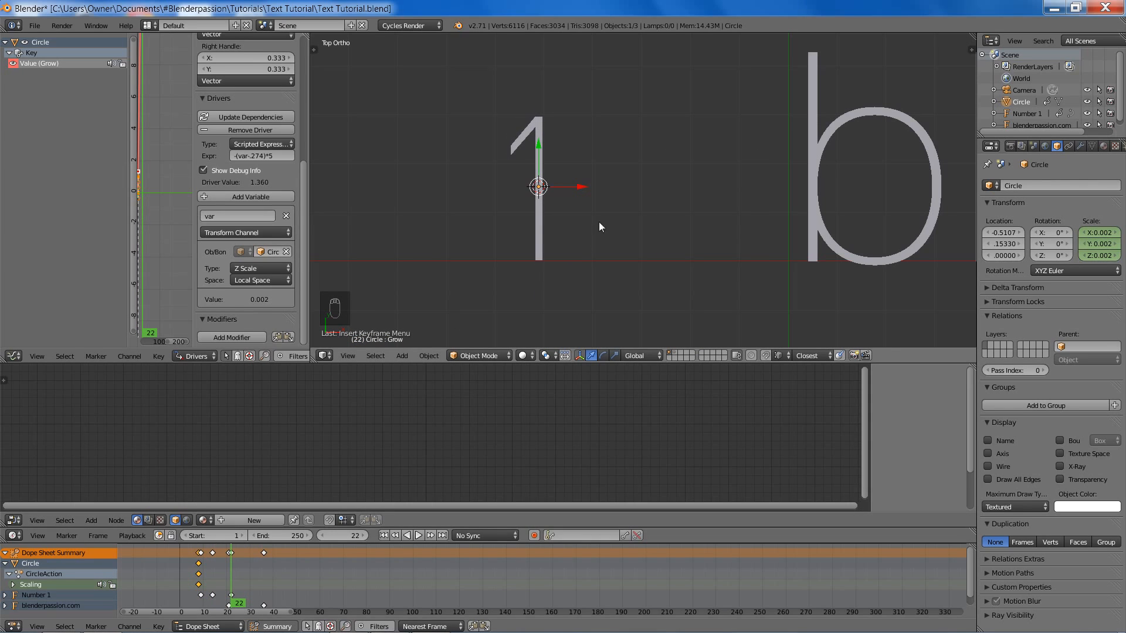
click(1102, 233)
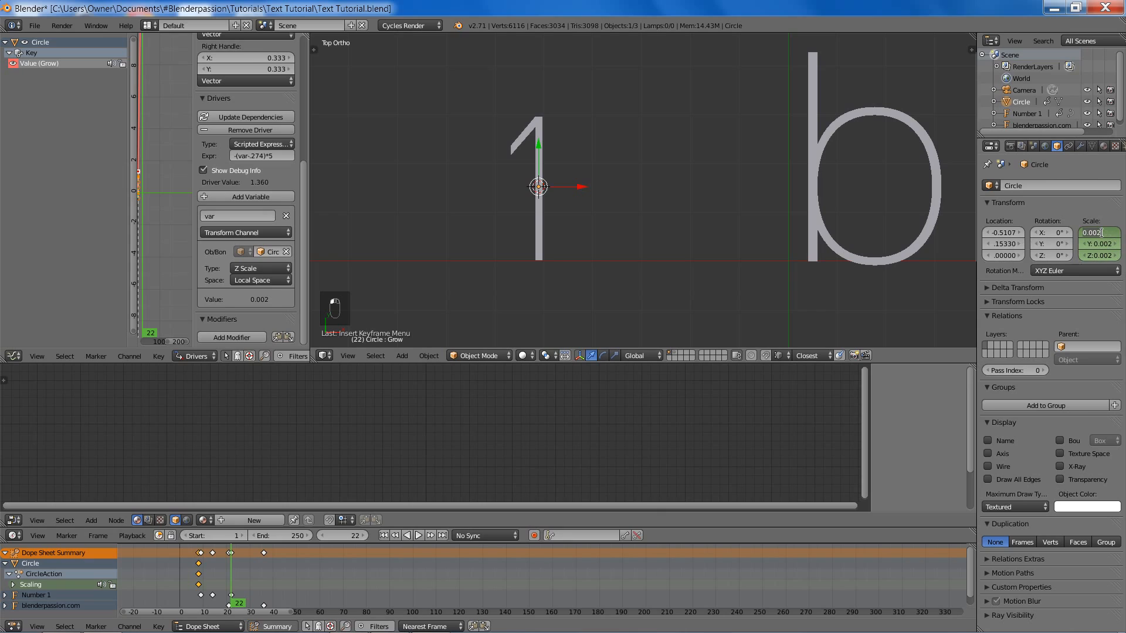
key(BackSpace)
text(.274)
key(Return)
key(ctrl+c)
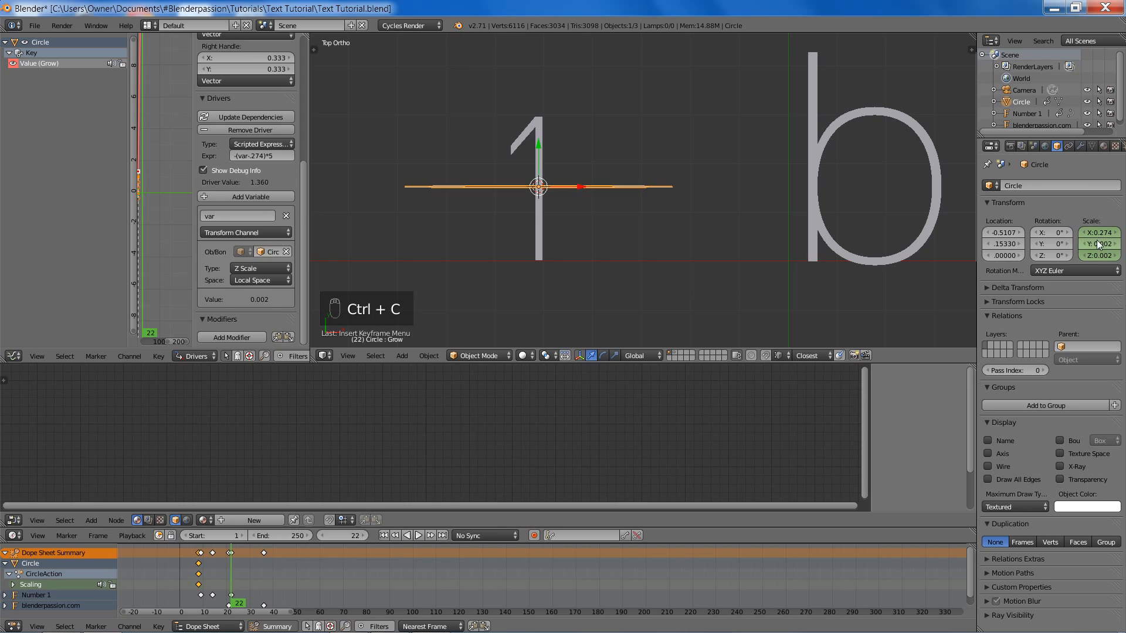
key(ctrl+v)
key(ctrl+v)
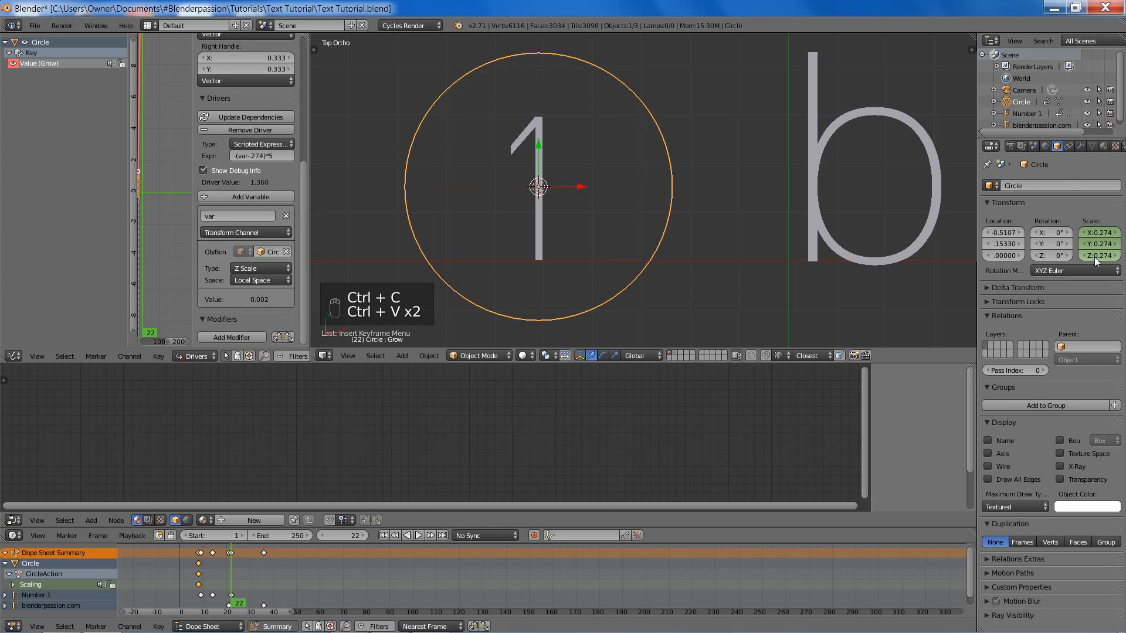
key(ctrl+s)
click(699, 159)
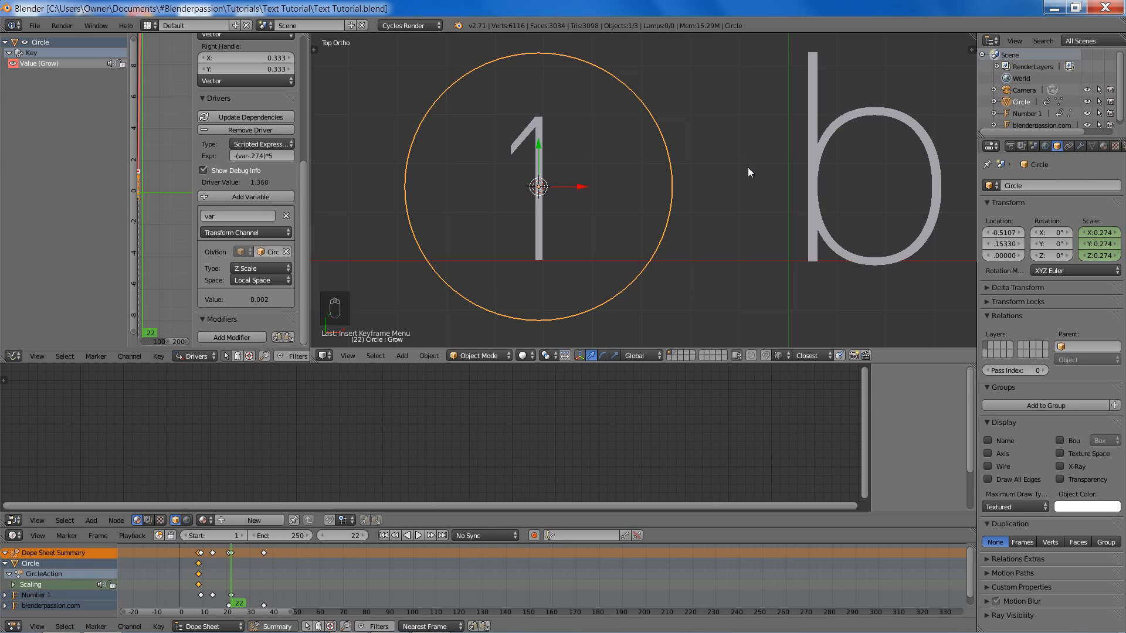
- Set the Cycles render device to GPU Compute
scroll(721, 188, down, 5)
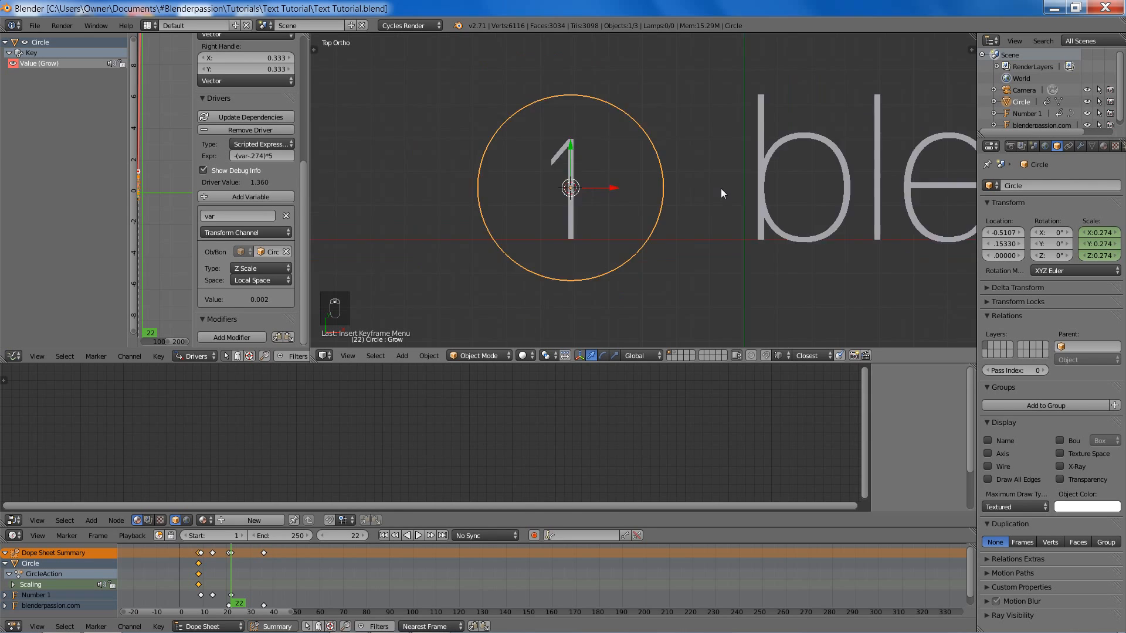
shift+middle_drag(772, 203, 564, 221)
scroll(717, 244, down, 5)
shift+middle_drag(720, 249, 601, 234)
scroll(601, 235, up, 1)
click(1010, 146)
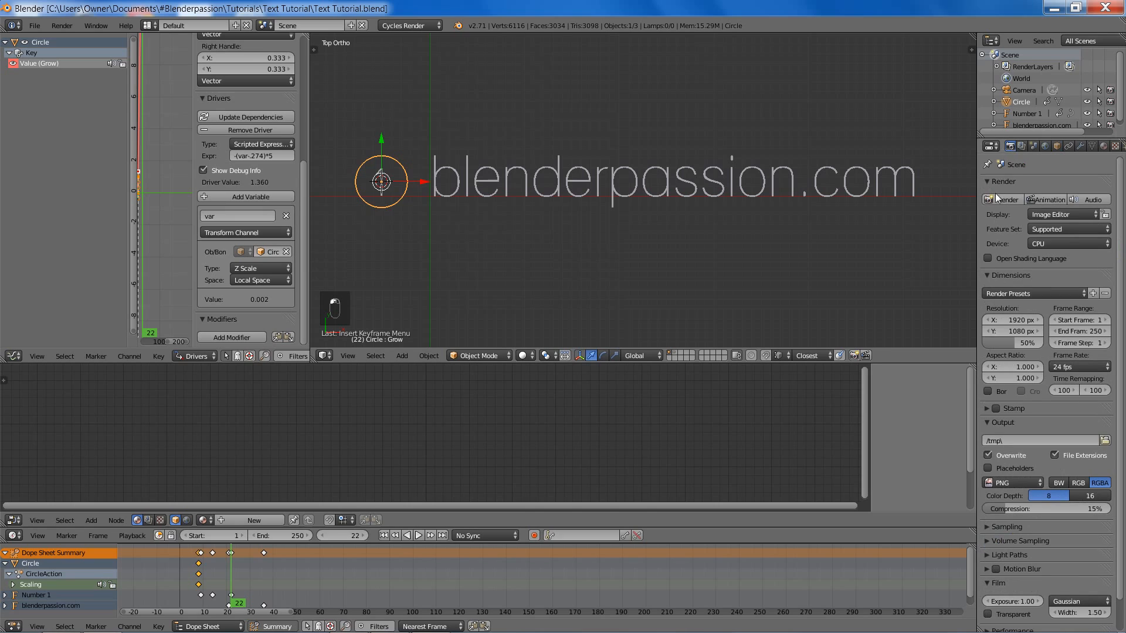
click(1043, 244)
click(1056, 217)
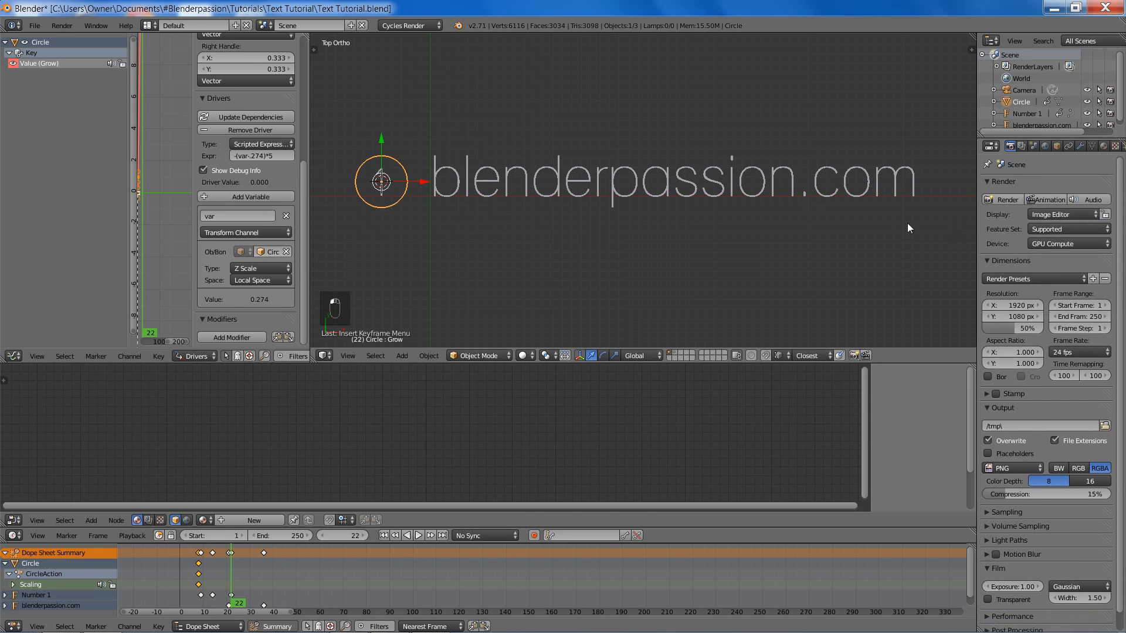
- Preview the animation in rendered viewport shading, moving through the frames from 7 to 33 one at a time
key(shift+z)
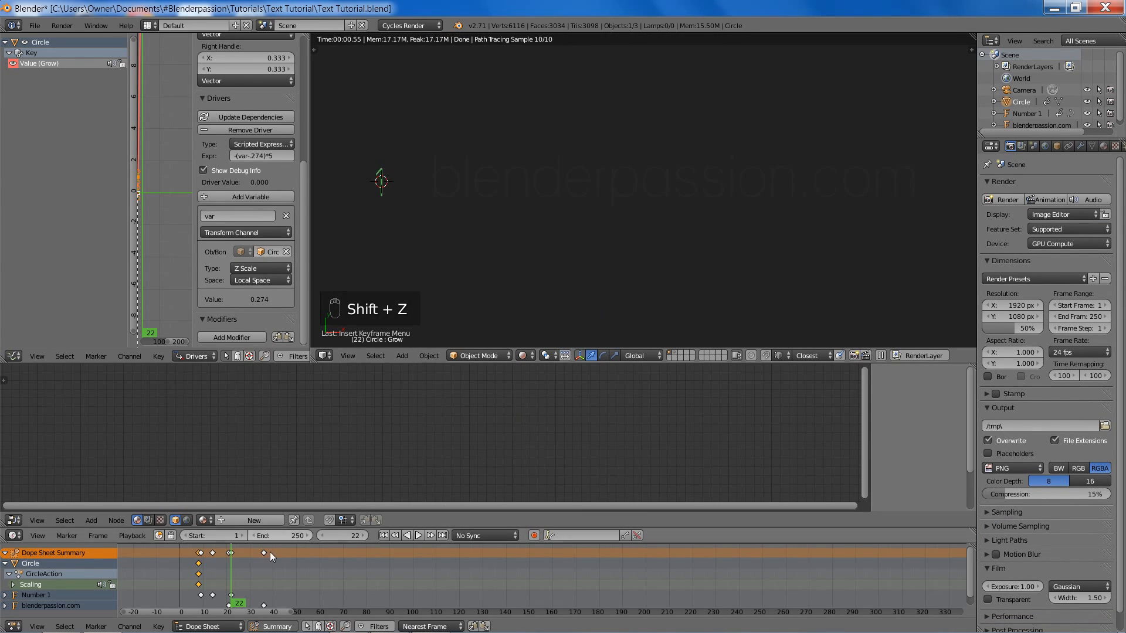
drag(269, 554, 193, 582)
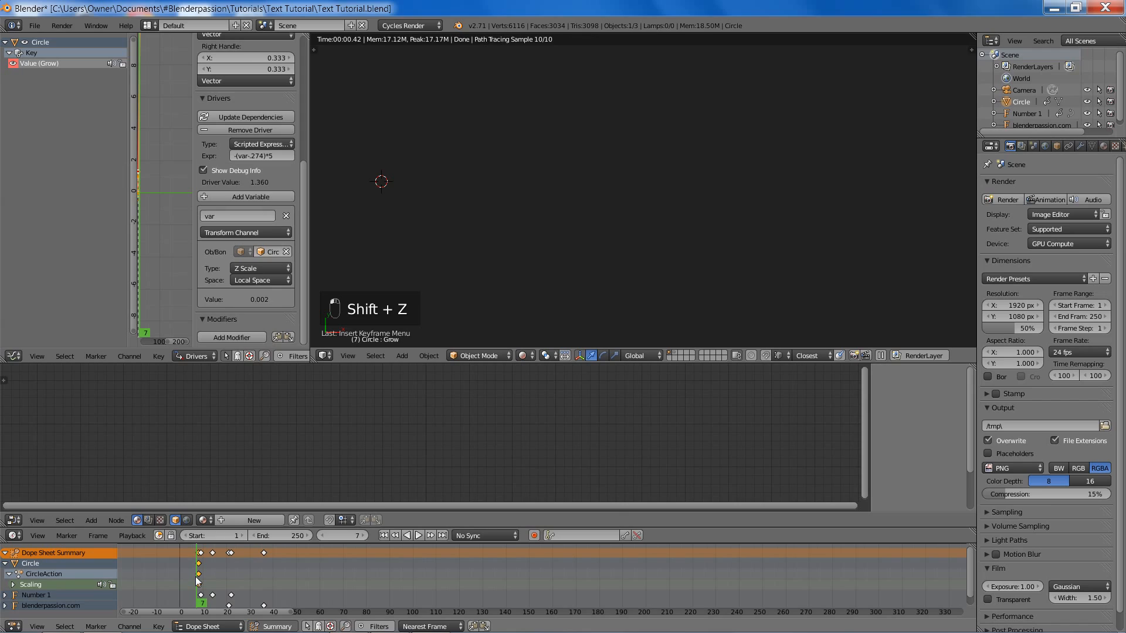
key(Right)
key(Right)
key(Right)
key(Right)
key(Right)
key(Right)
key(Right)
key(Right)
key(Right)
key(Right)
key(Right)
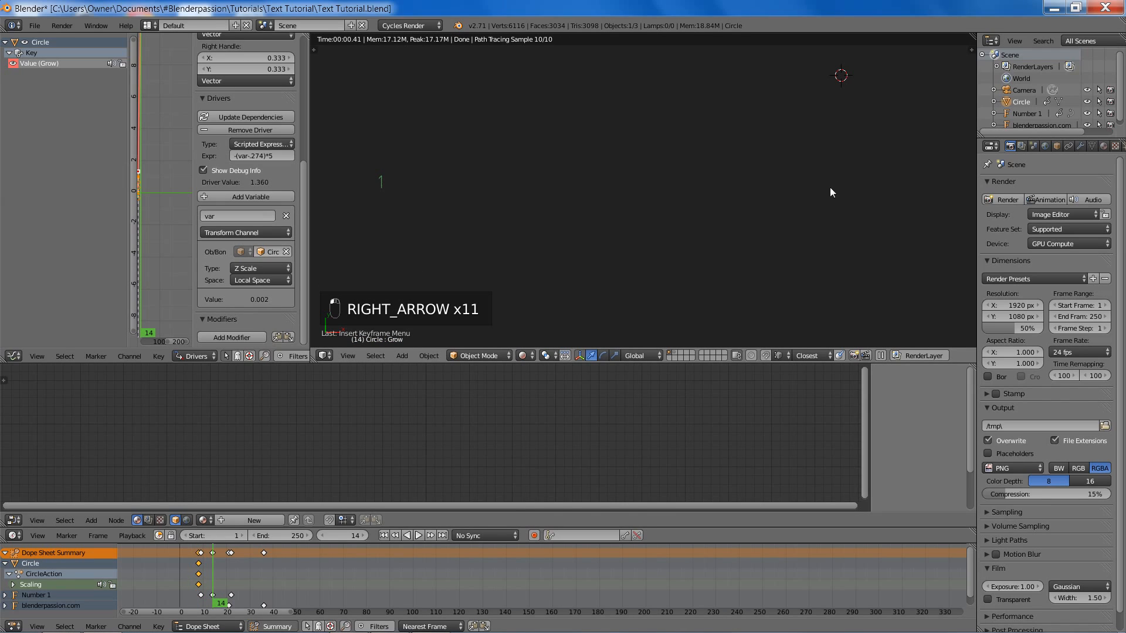
key(Right)
key(Right)
key(Right)
key(Right)
key(Right)
key(Right)
key(Right)
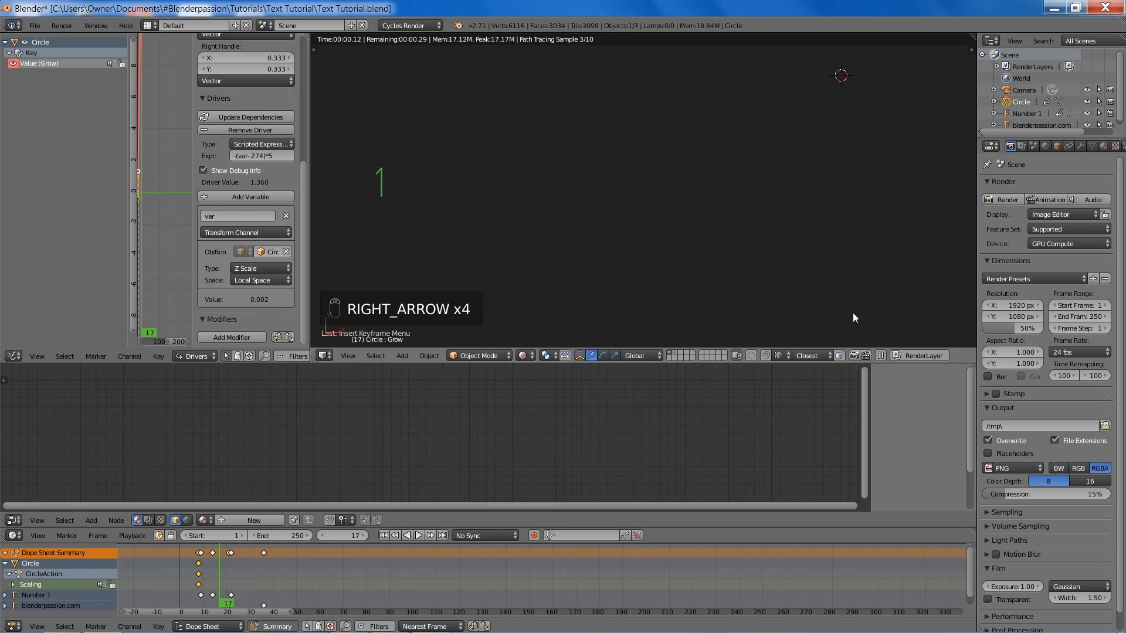
key(Right)
key(Right)
key(Right)
key(Right)
key(Right)
key(Right)
key(Right)
key(Right)
key(Right)
key(Right)
key(Right)
key(Right)
key(Right)
key(Right)
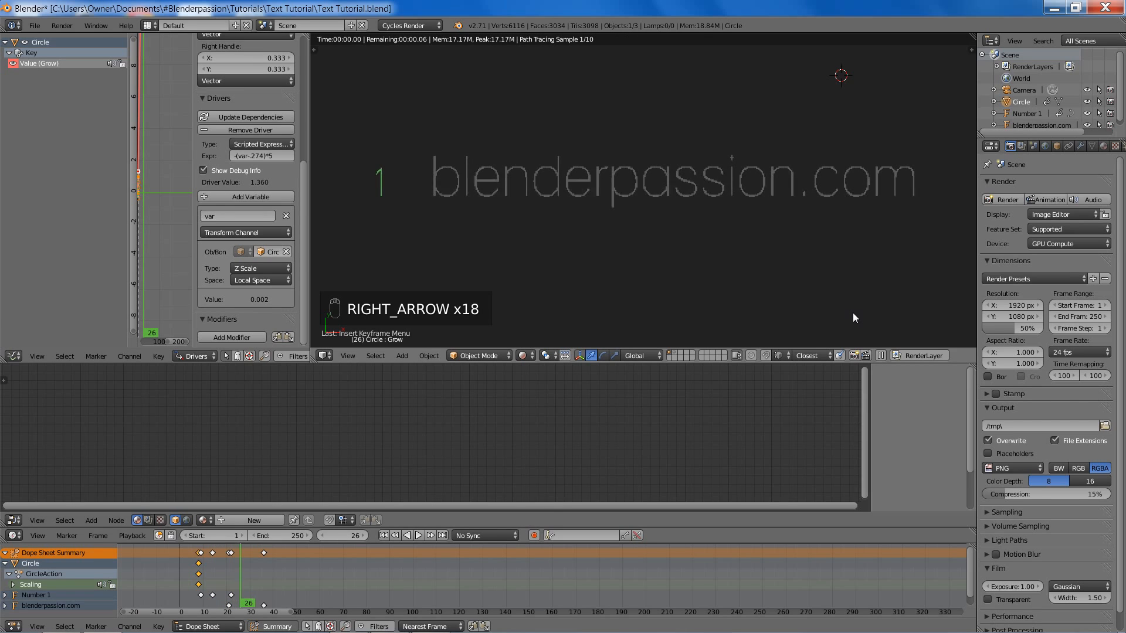
key(Right)
key(Right)
key(Right)
key(Right)
key(Right)
key(Right)
key(Right)
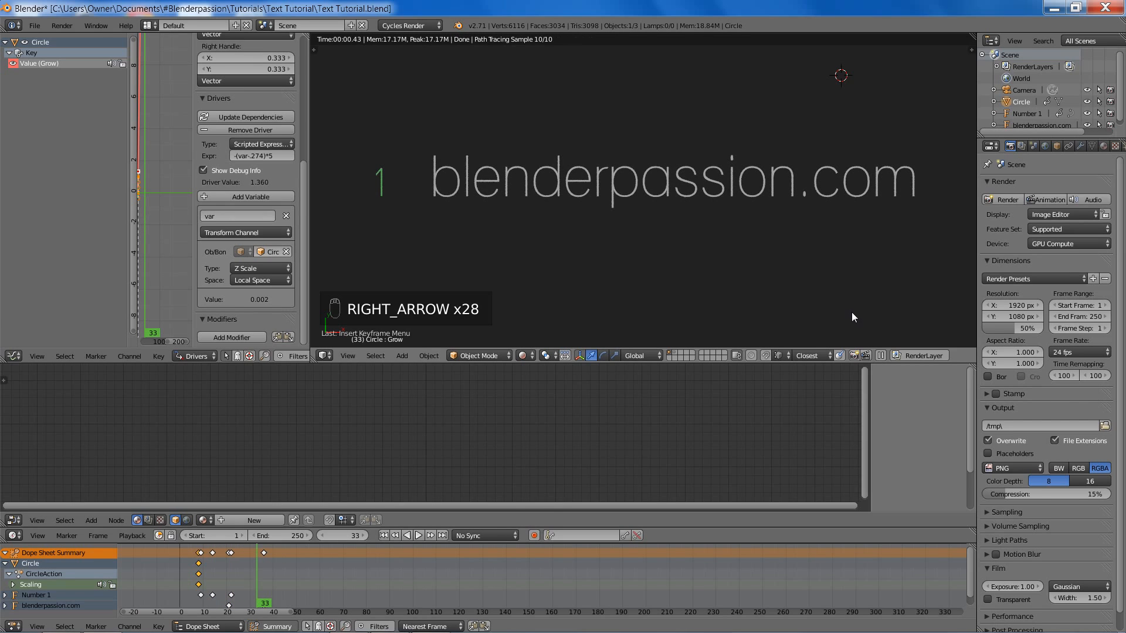
- Inspect the circle and the number 1 up close in wireframe shading at frame 30
key(z)
key(z)
key(z)
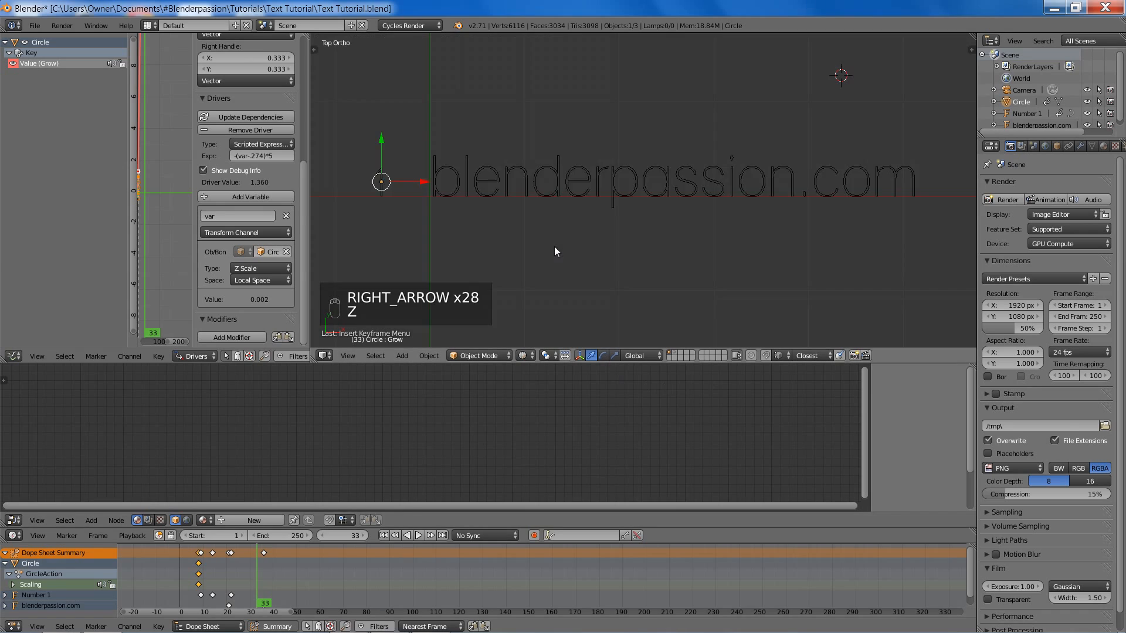
shift+middle_drag(481, 199, 621, 193)
scroll(621, 193, up, 4)
key(z)
shift+middle_drag(452, 179, 517, 216)
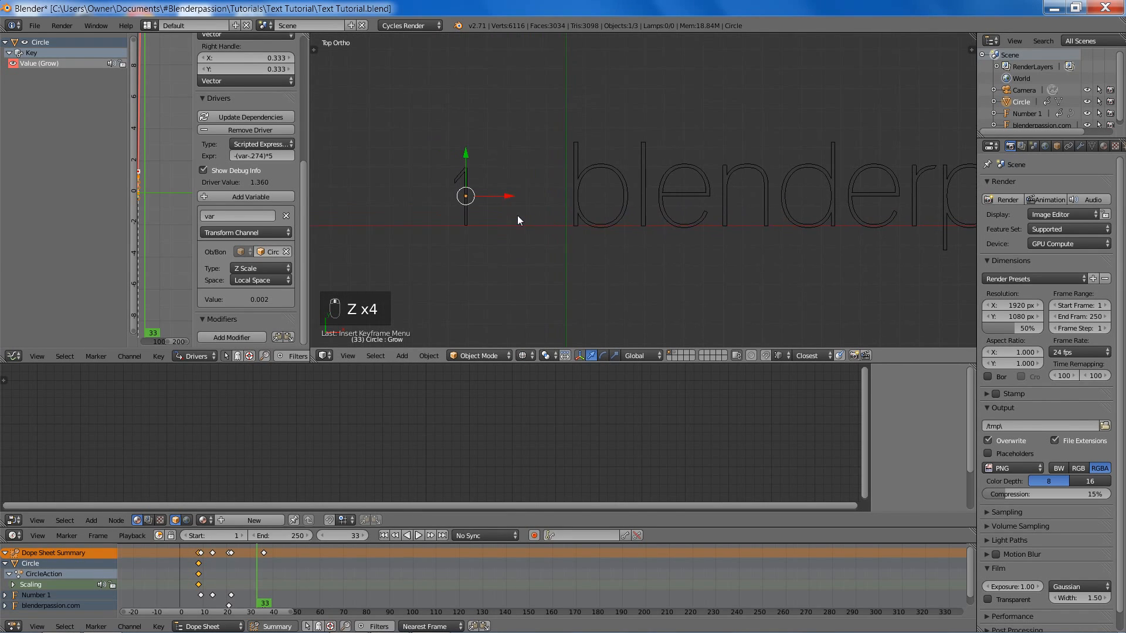
mouse_move(241, 565)
mouse_down()
mouse_move(220, 564)
mouse_move(303, 559)
mouse_move(231, 571)
mouse_move(249, 572)
mouse_up()
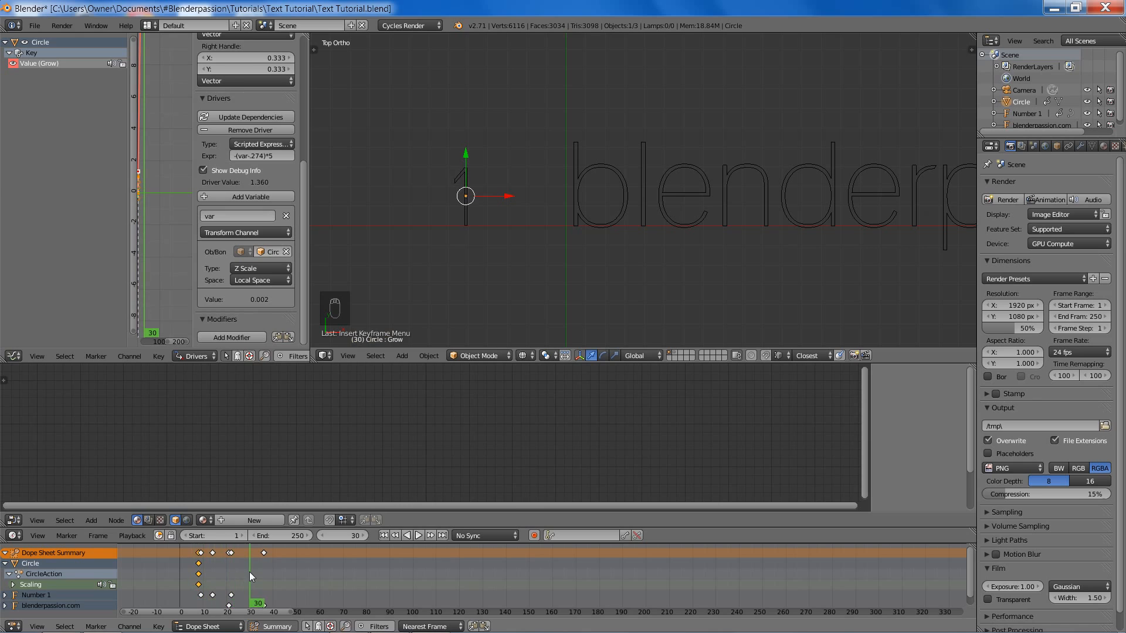
shift+middle_drag(461, 245, 527, 250)
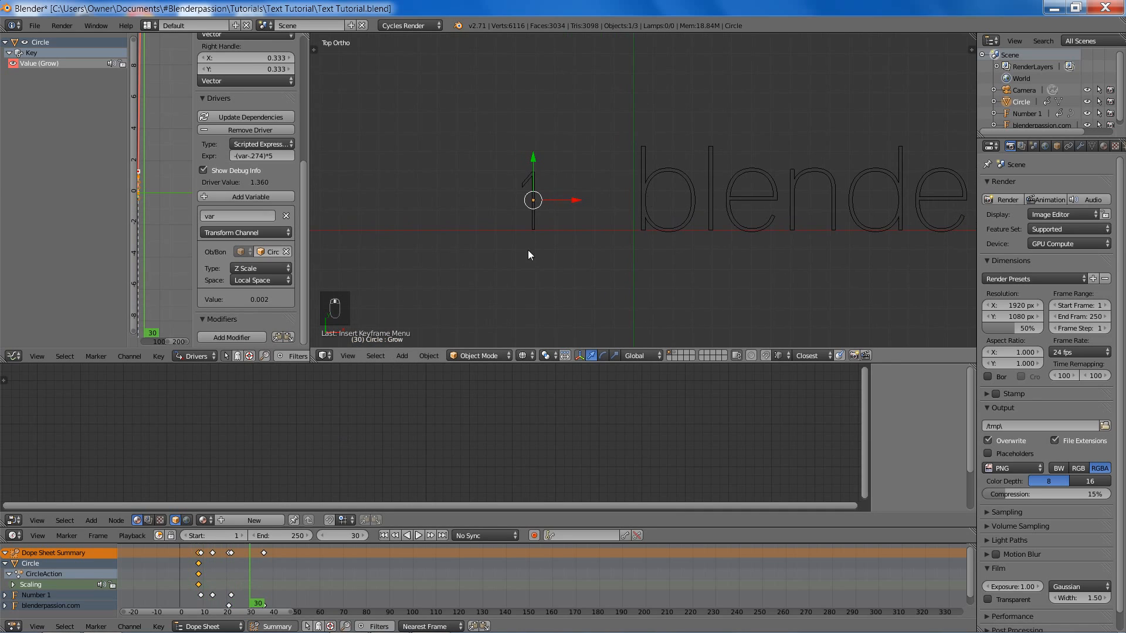
click(1028, 113)
click(1023, 102)
scroll(564, 196, up, 7)
shift+middle_drag(464, 199, 804, 156)
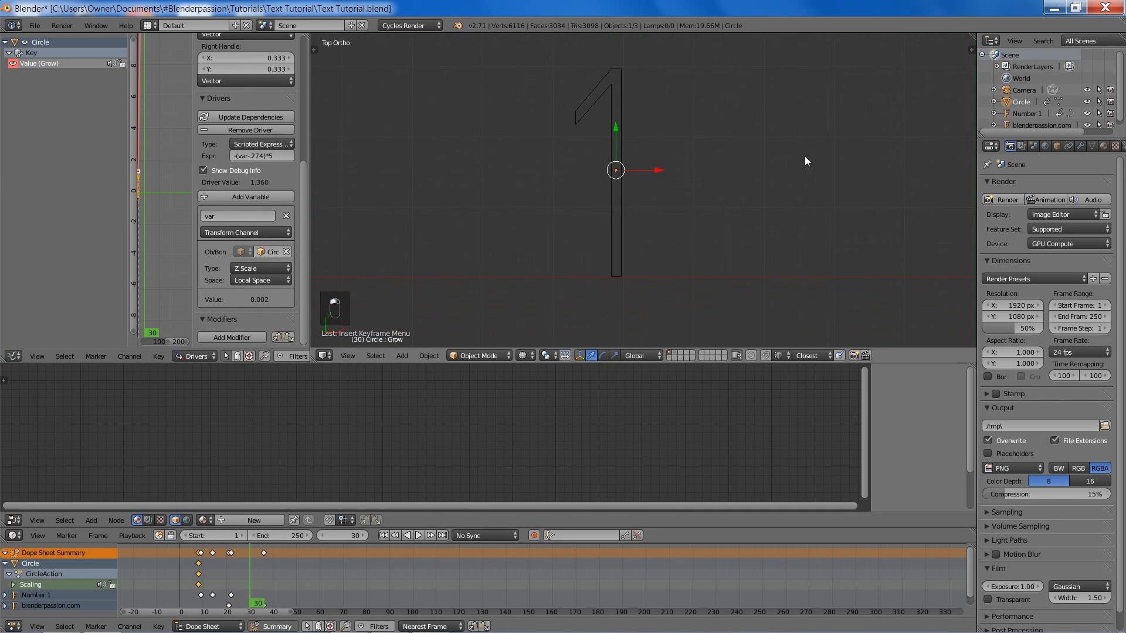
- Set the circle's X, Y and Z scale to 0.274 at frame 22 and insert a Scaling keyframe
drag(241, 569, 233, 572)
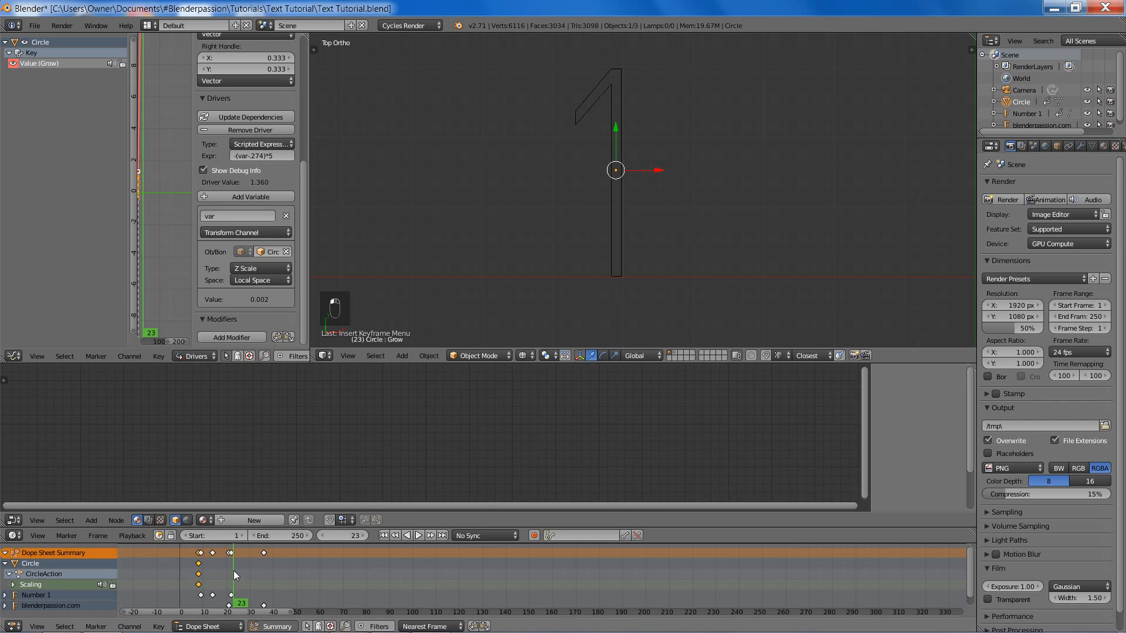
key(Left)
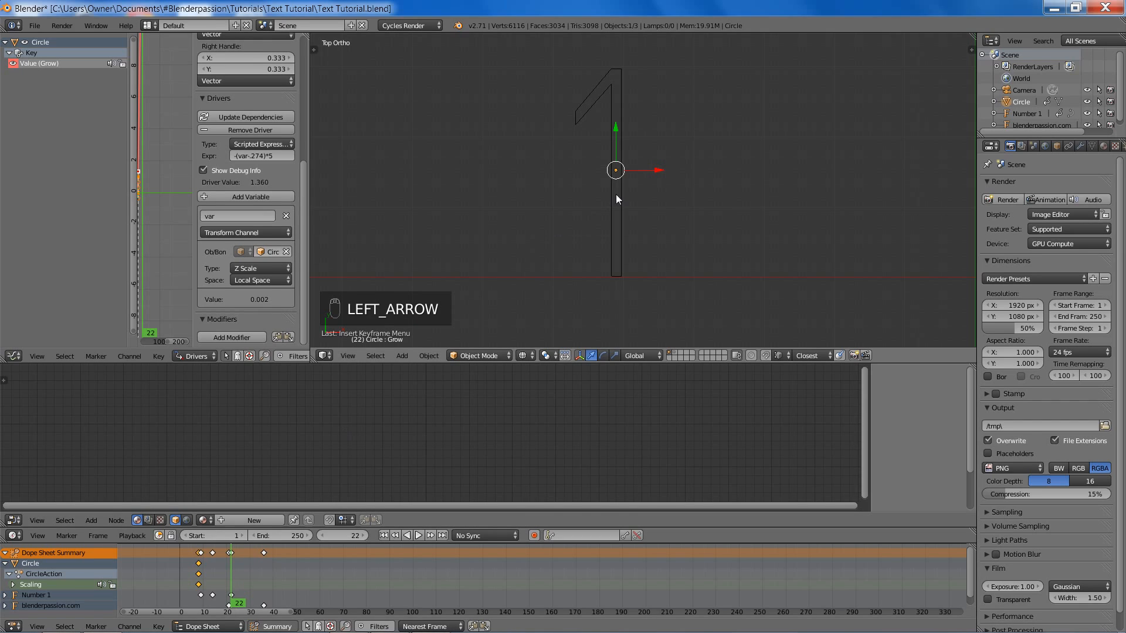
key(s)
right_click(639, 189)
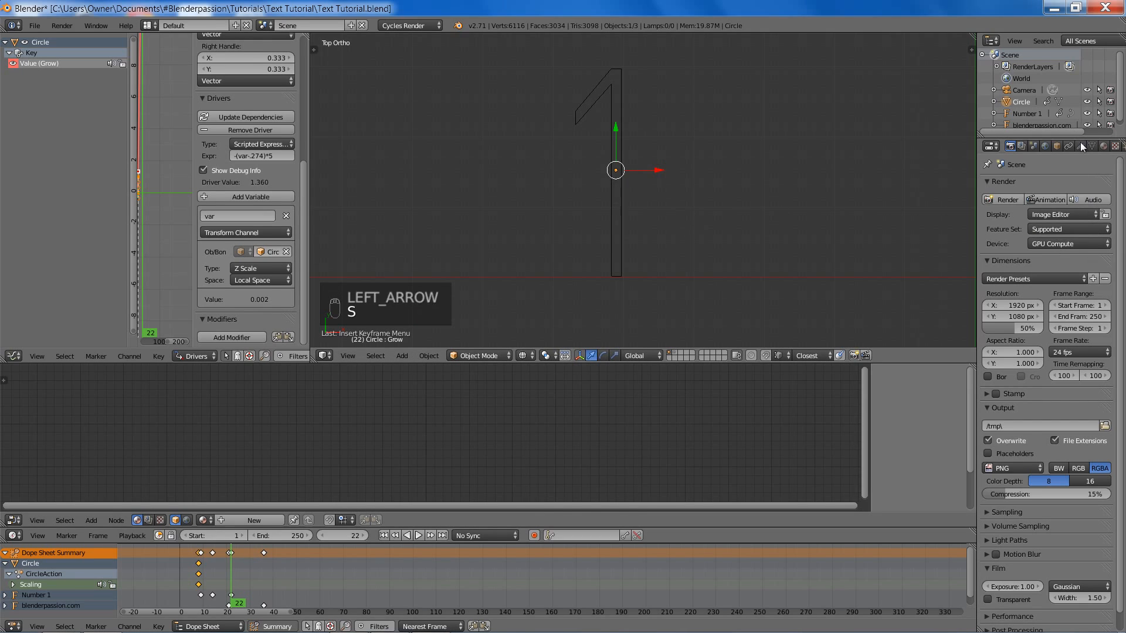
click(1057, 146)
click(1094, 232)
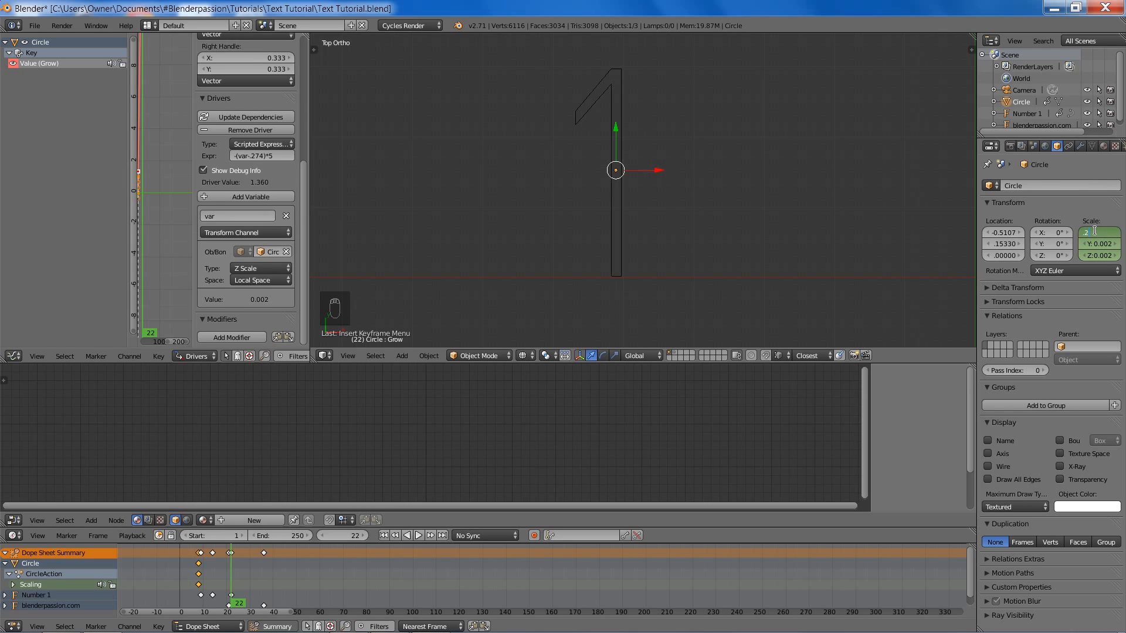
key(Return)
key(ctrl+c)
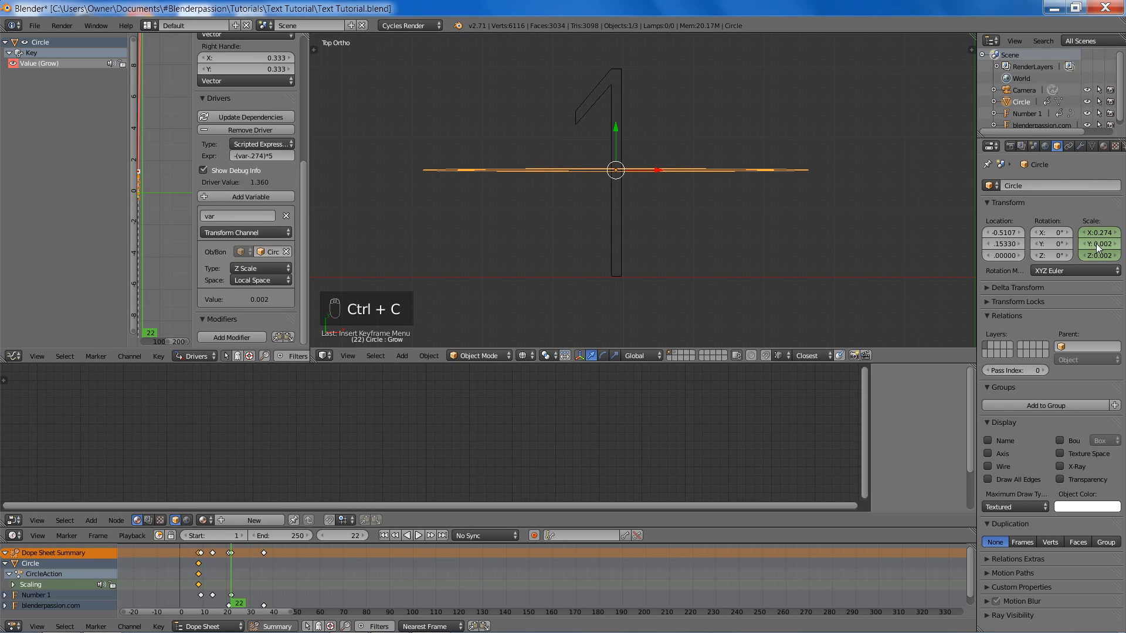
key(ctrl+v)
key(ctrl+v)
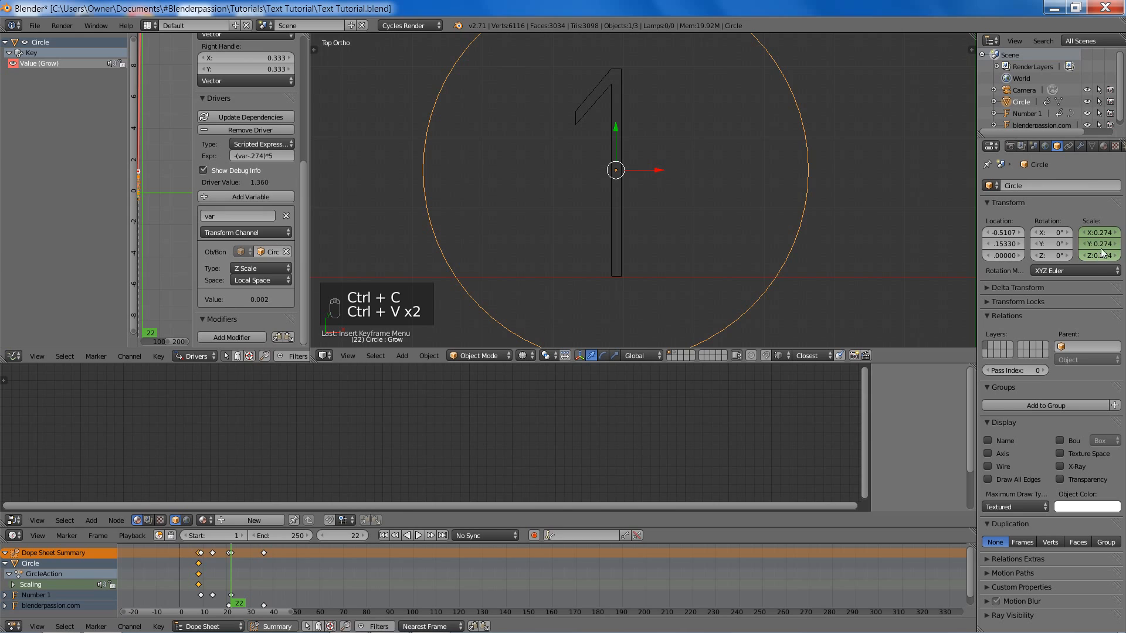
key(i)
click(867, 160)
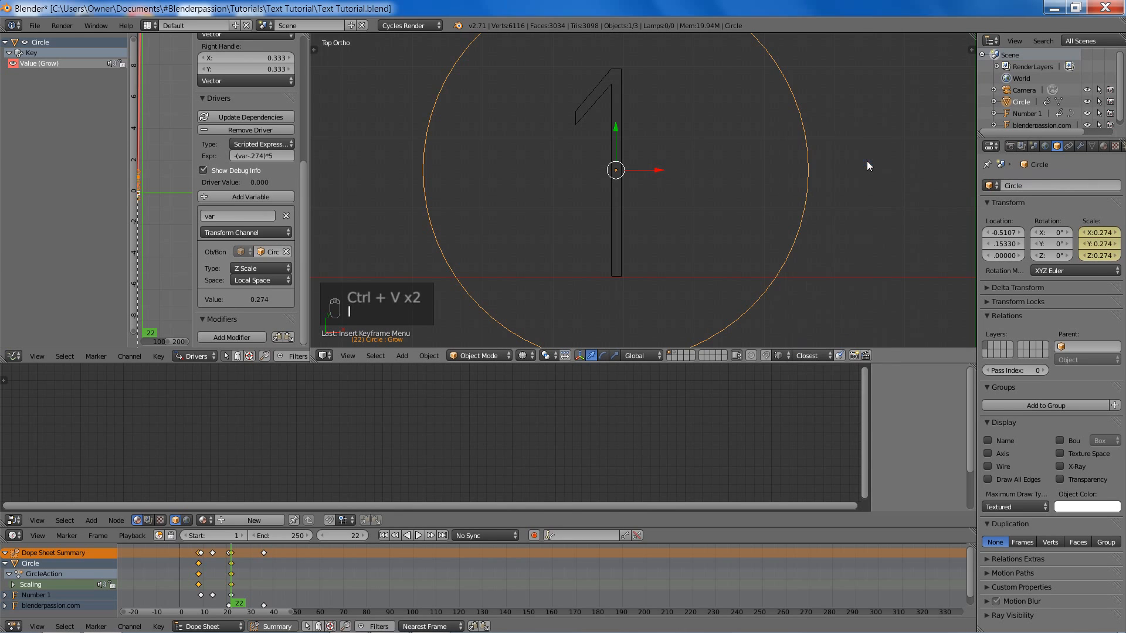
- Preview the circle's scaling in rendered viewport shading, going frame by frame from frame 1 to 21, and return to solid shading
scroll(614, 169, down, 7)
scroll(631, 195, down, 5)
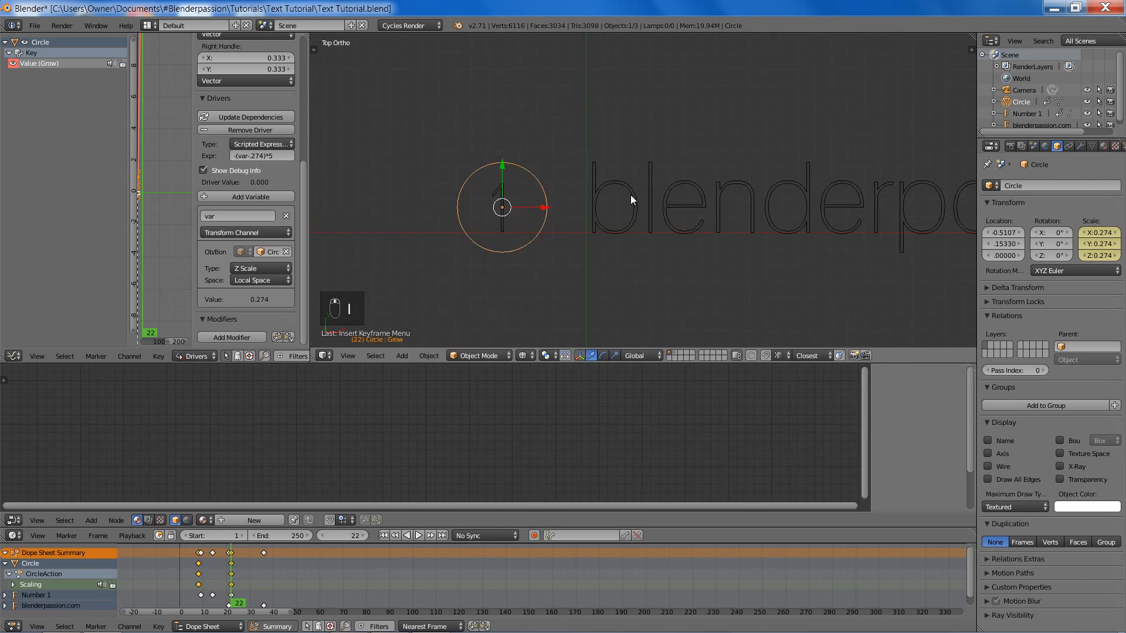
shift+middle_drag(684, 208, 565, 199)
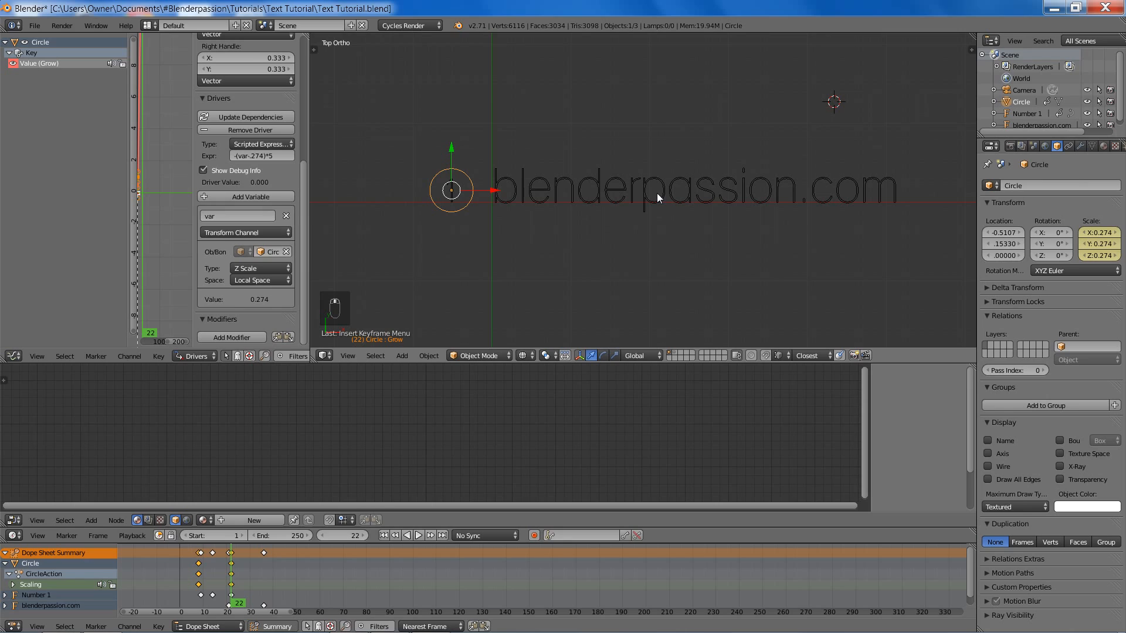
key(z)
key(shift+z)
key(shift+Left)
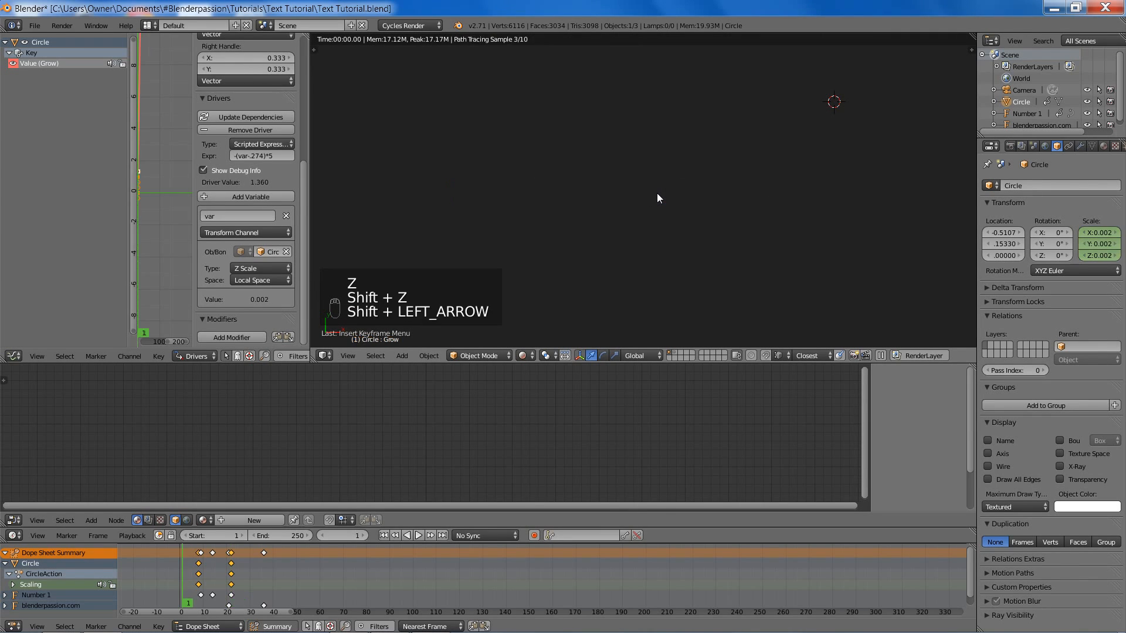
key(Right)
key(Right)
key(Right)
key(Right)
key(Right)
key(Right)
key(Right)
key(Right)
key(Right)
key(Right)
key(Right)
key(Right)
key(Right)
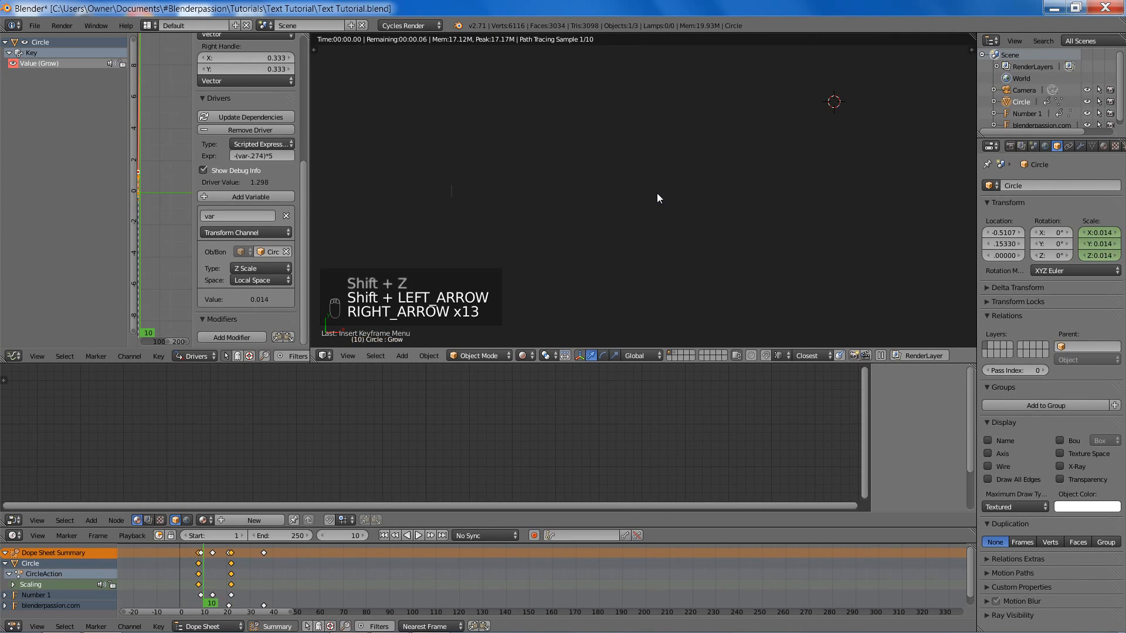
key(Right)
key(Right)
key(Right)
key(Right)
key(Right)
key(Right)
key(Right)
key(Right)
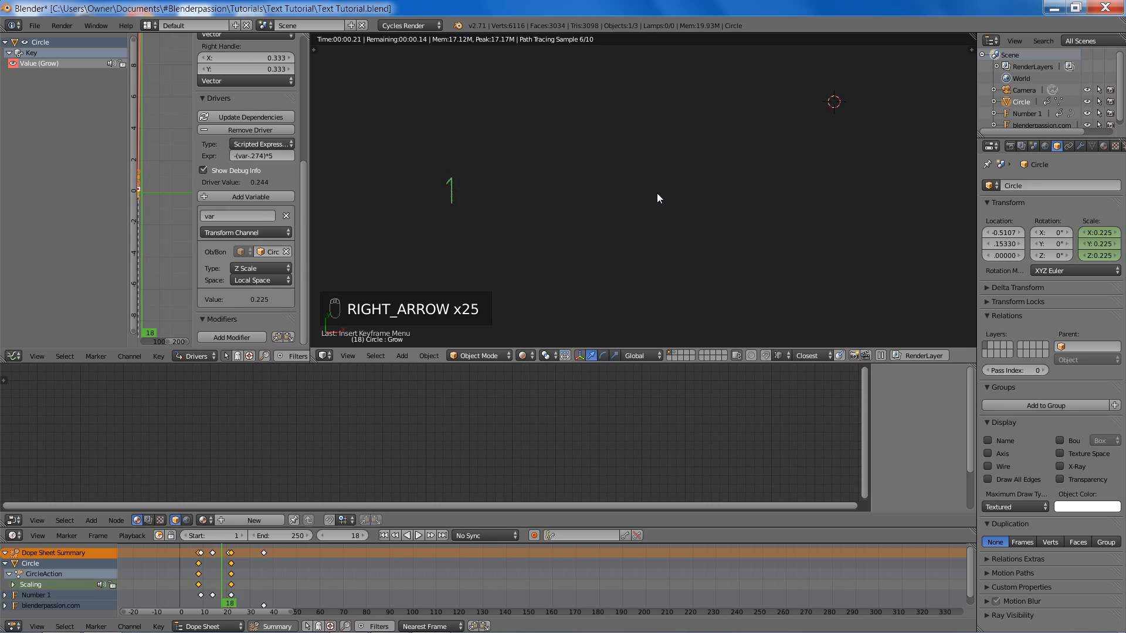
key(Right)
key(Right)
key(Right)
key(z)
key(z)
key(z)
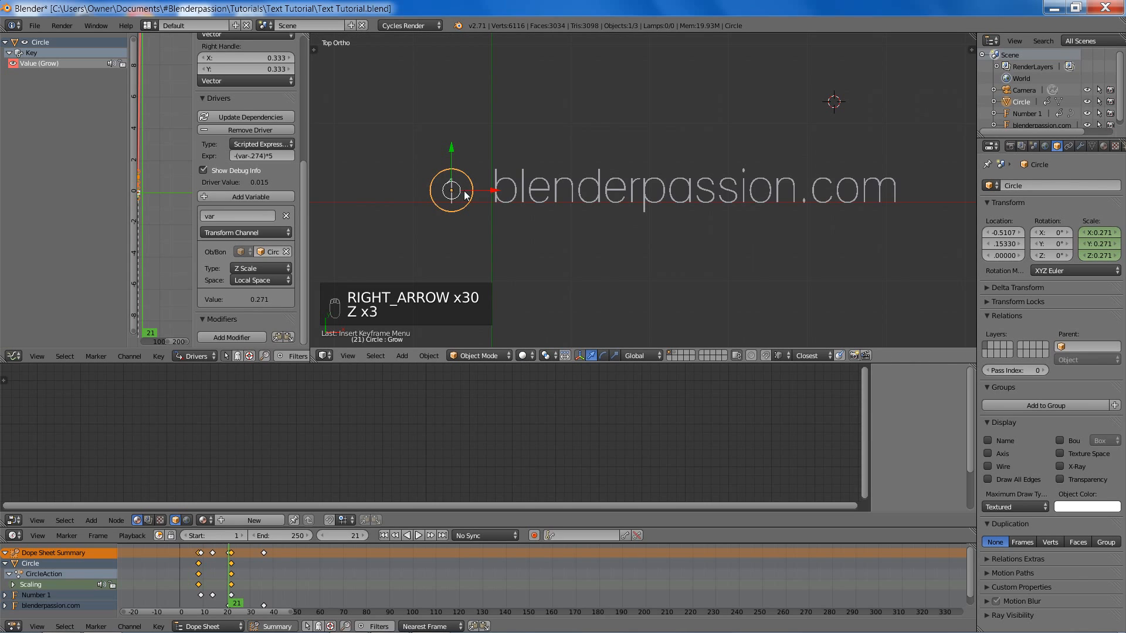
- Assign the existing Number material to the circle and bring its shader nodes into view
shift+middle_drag(470, 206, 597, 215)
scroll(604, 217, up, 2)
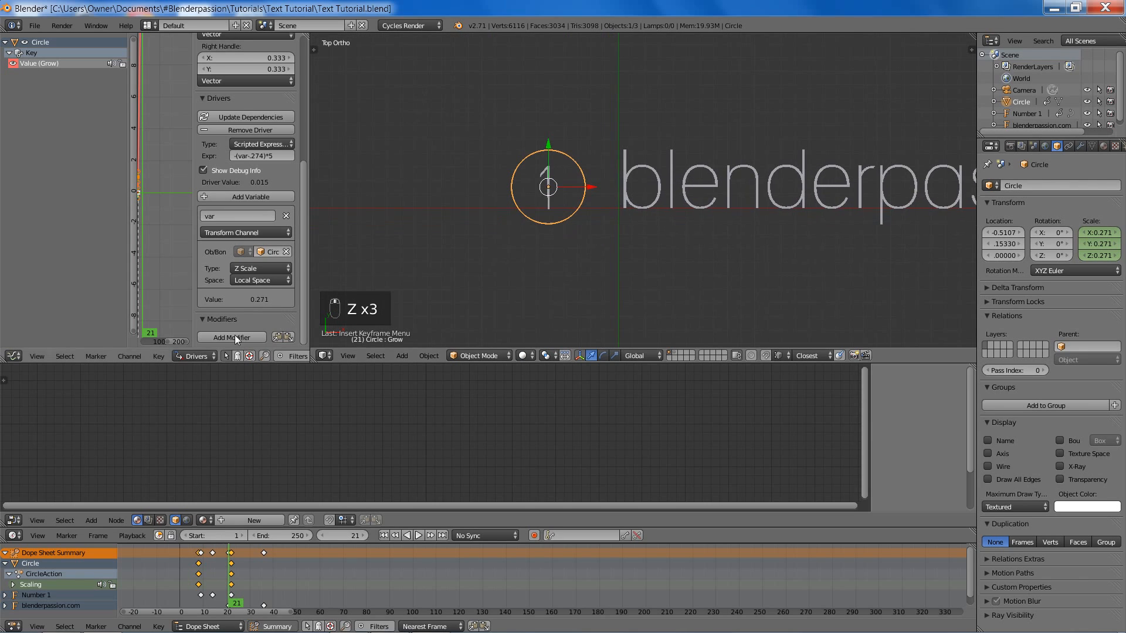
click(202, 520)
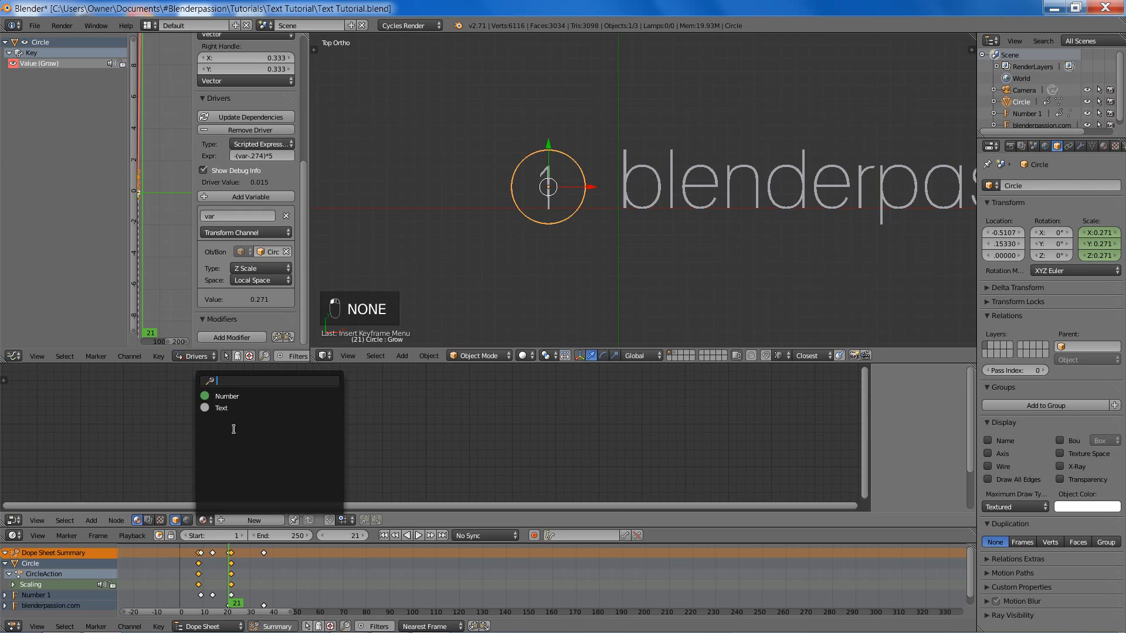
click(242, 399)
middle_drag(378, 442, 445, 435)
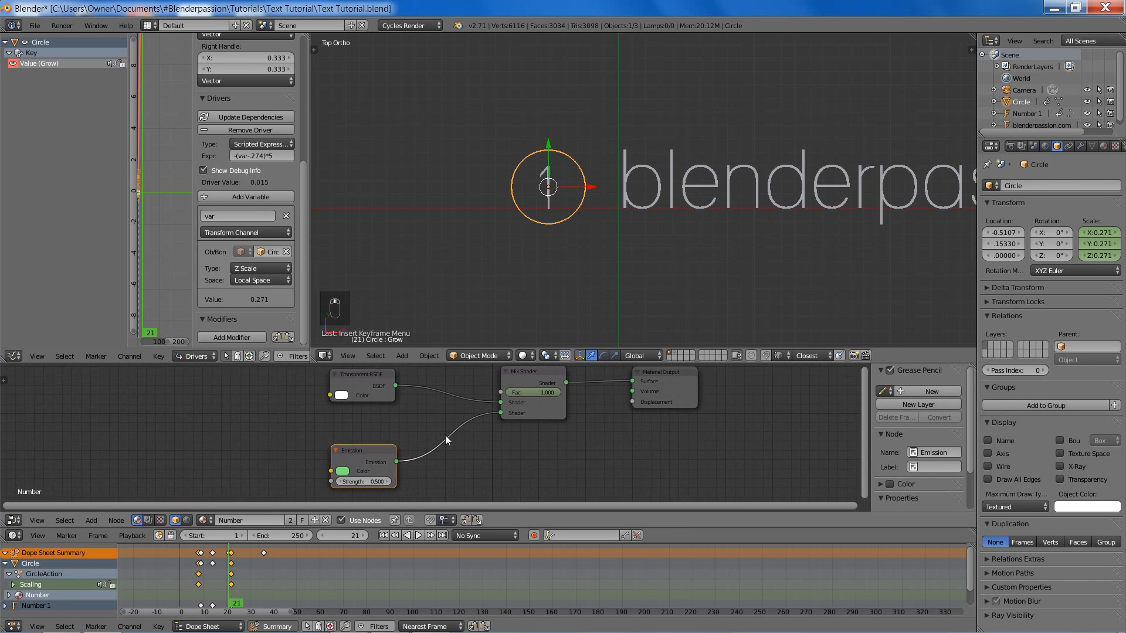
- Make the circle's material a single-user copy and rename it Circle
click(293, 521)
text(C)
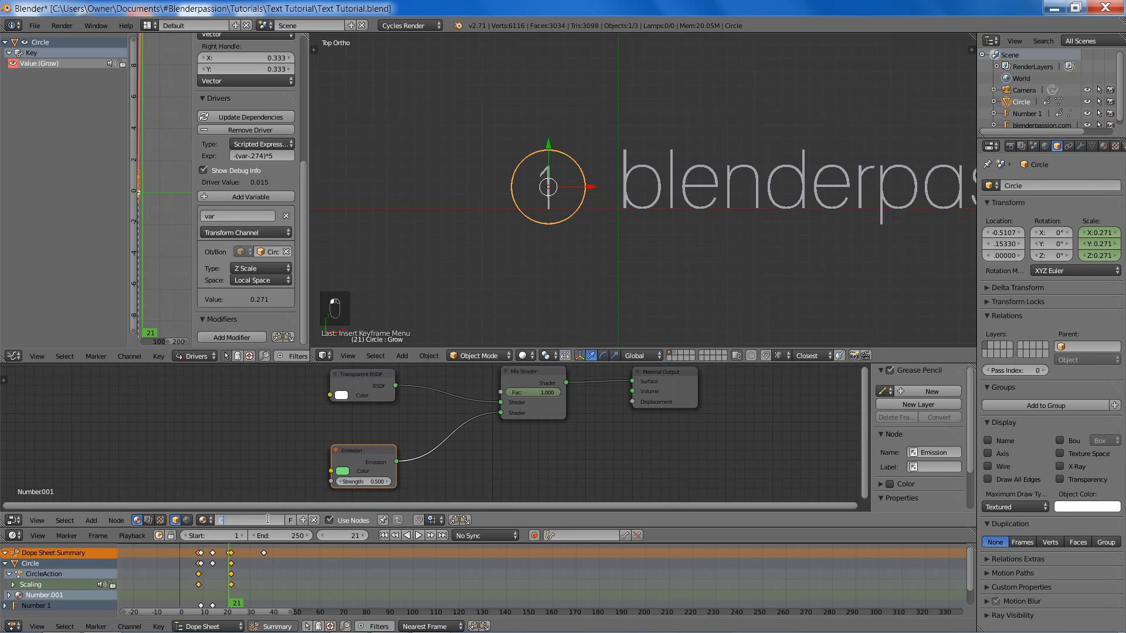
text(ircle)
key(Return)
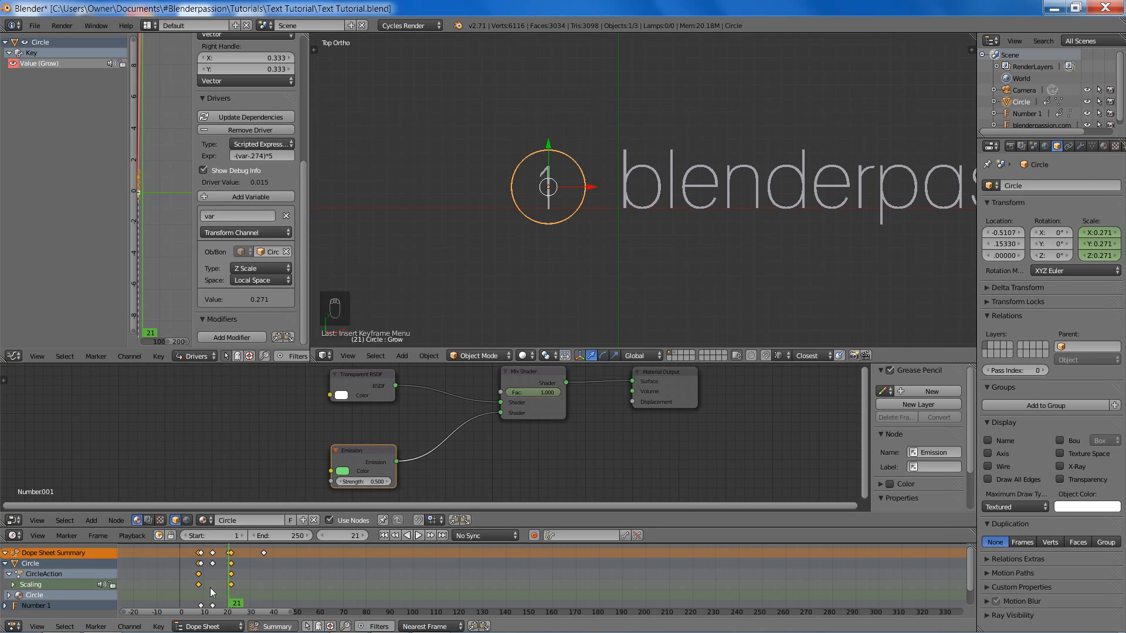
- Expand the Circle material's channels in the dope sheet and delete its two Shader Nodetree keyframes
click(5, 563)
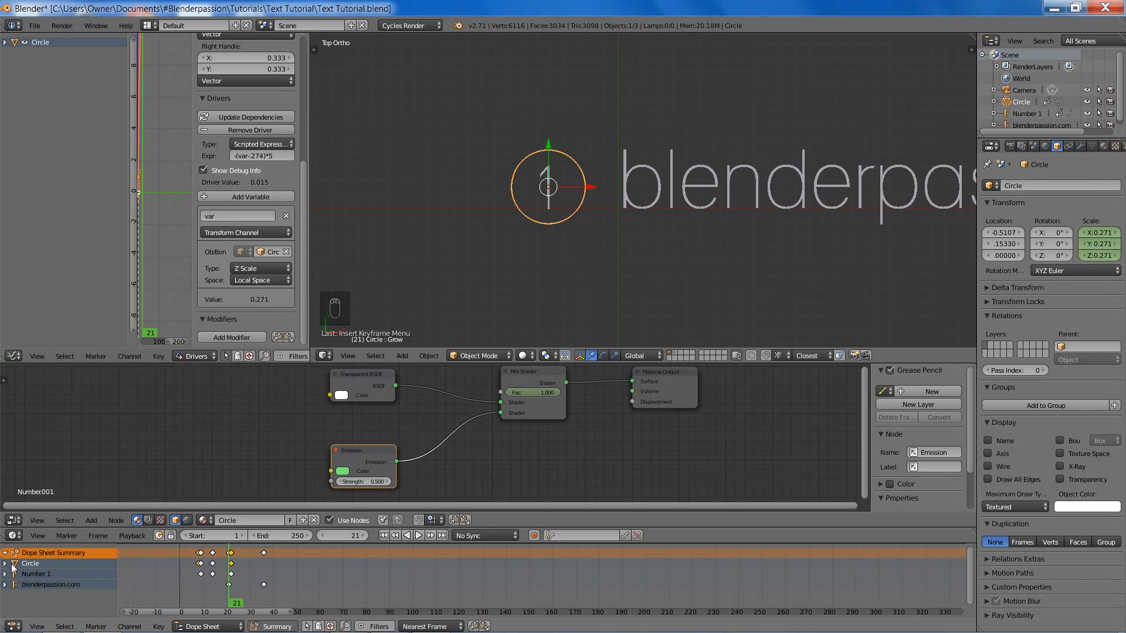
click(4, 565)
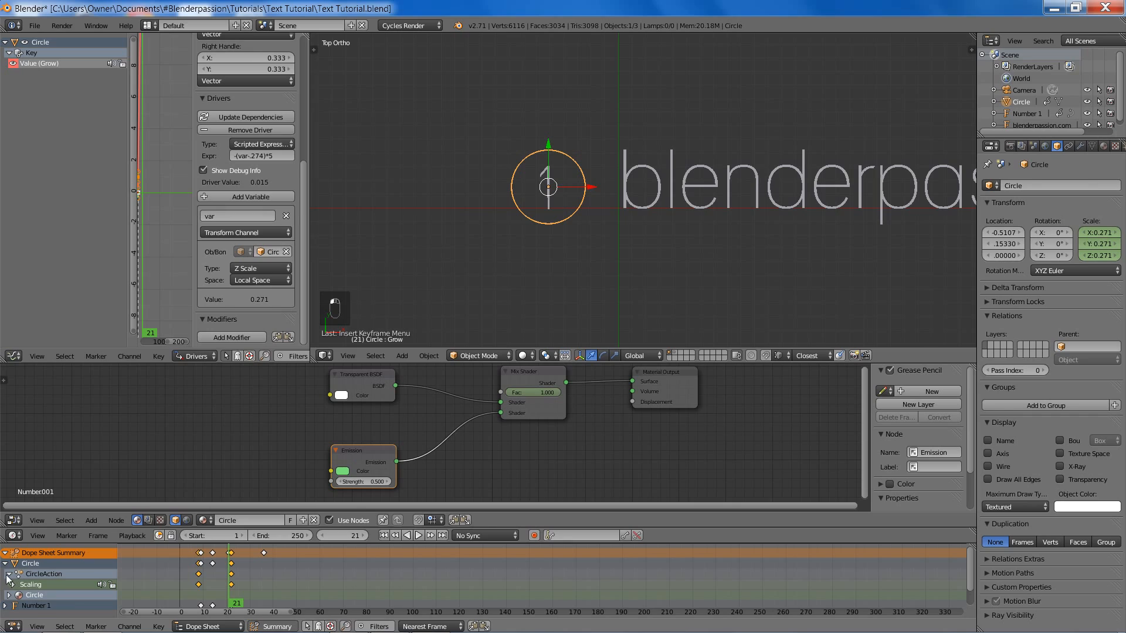
click(8, 574)
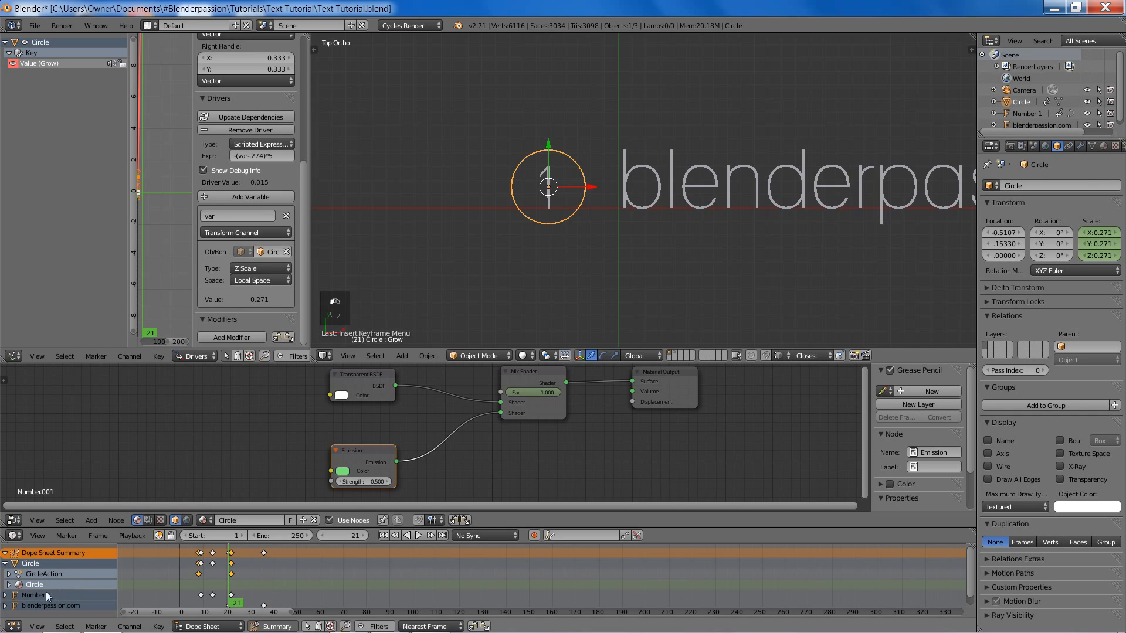
click(9, 584)
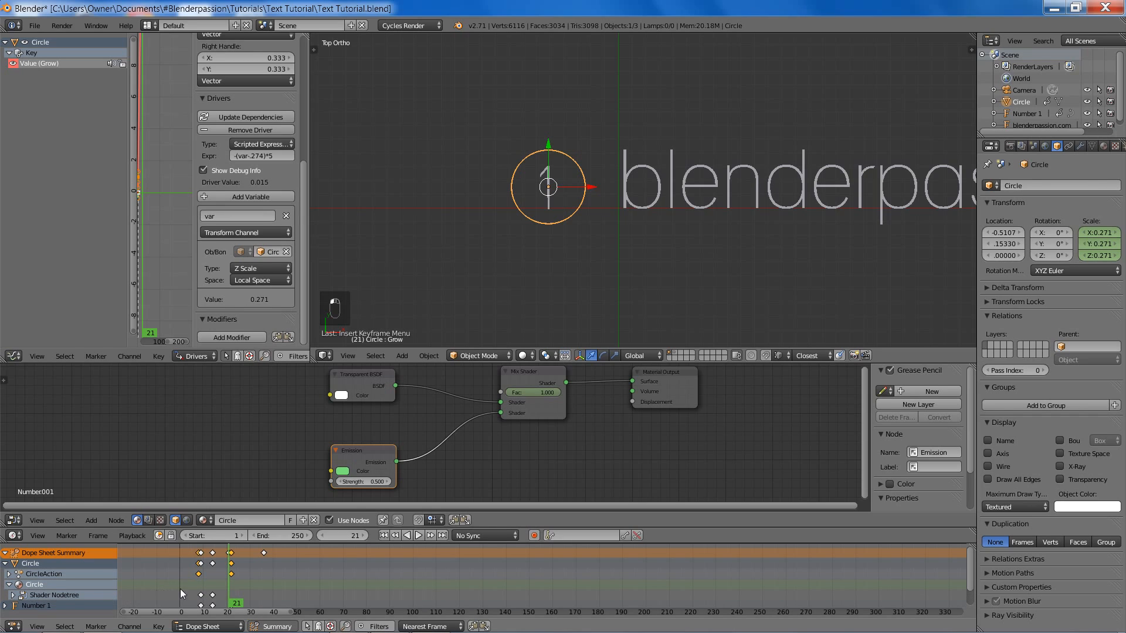
key(a)
key(b)
drag(195, 592, 218, 597)
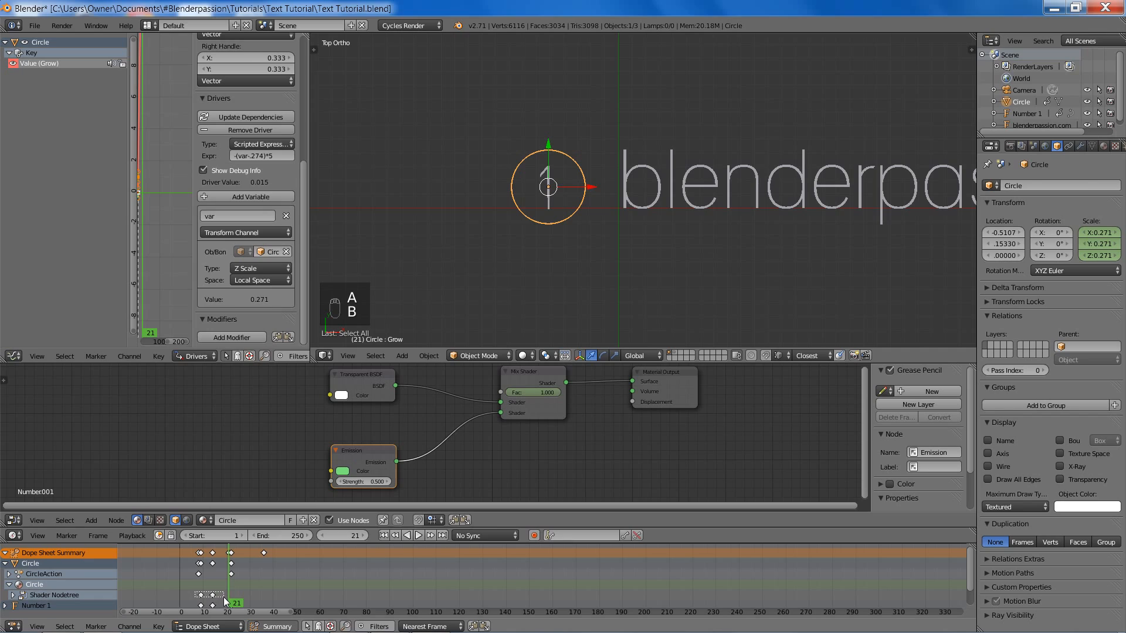
key(x)
click(223, 596)
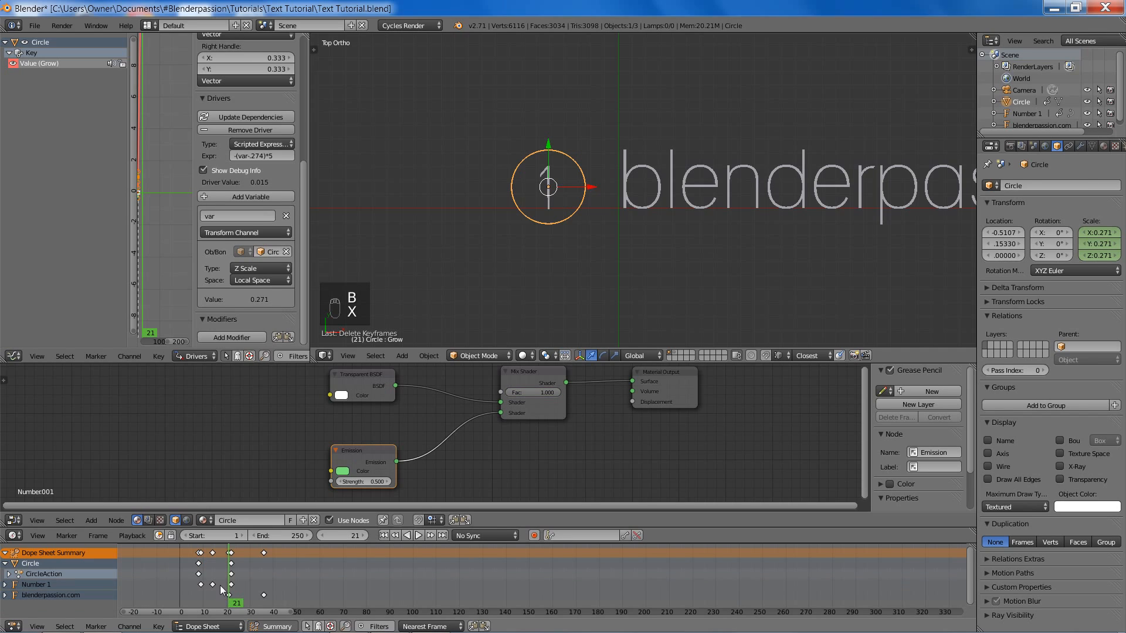
- Keyframe the Circle material's Mix Shader factor at 0 on frame 7 and at 1 on frame 8
click(222, 580)
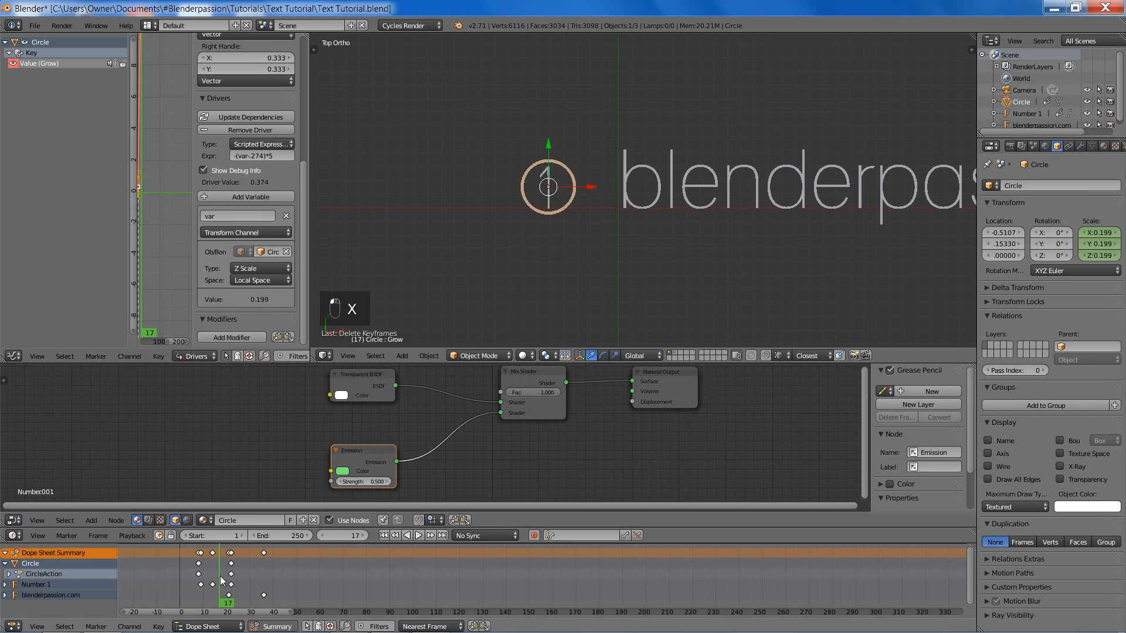
drag(222, 581, 200, 584)
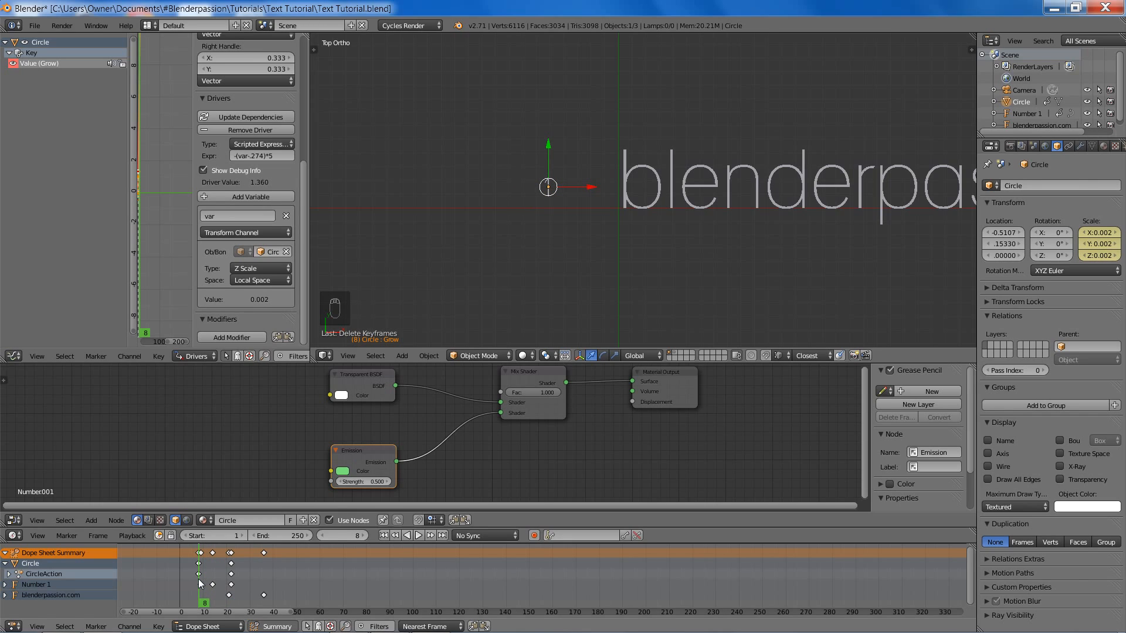
key(Left)
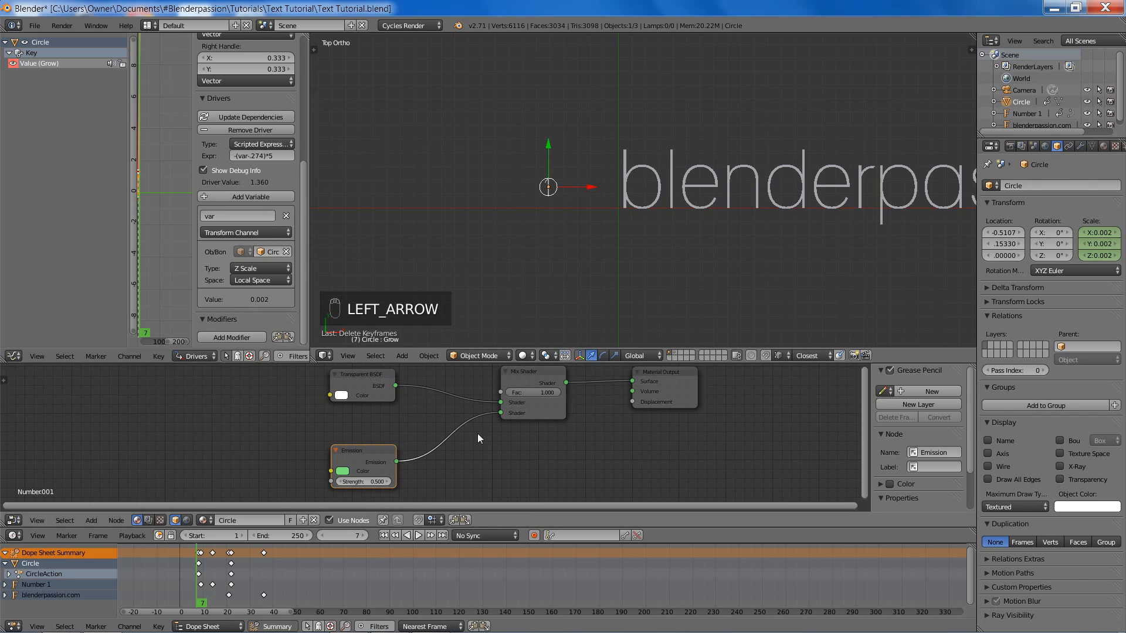
middle_drag(513, 414, 490, 424)
drag(511, 403, 456, 402)
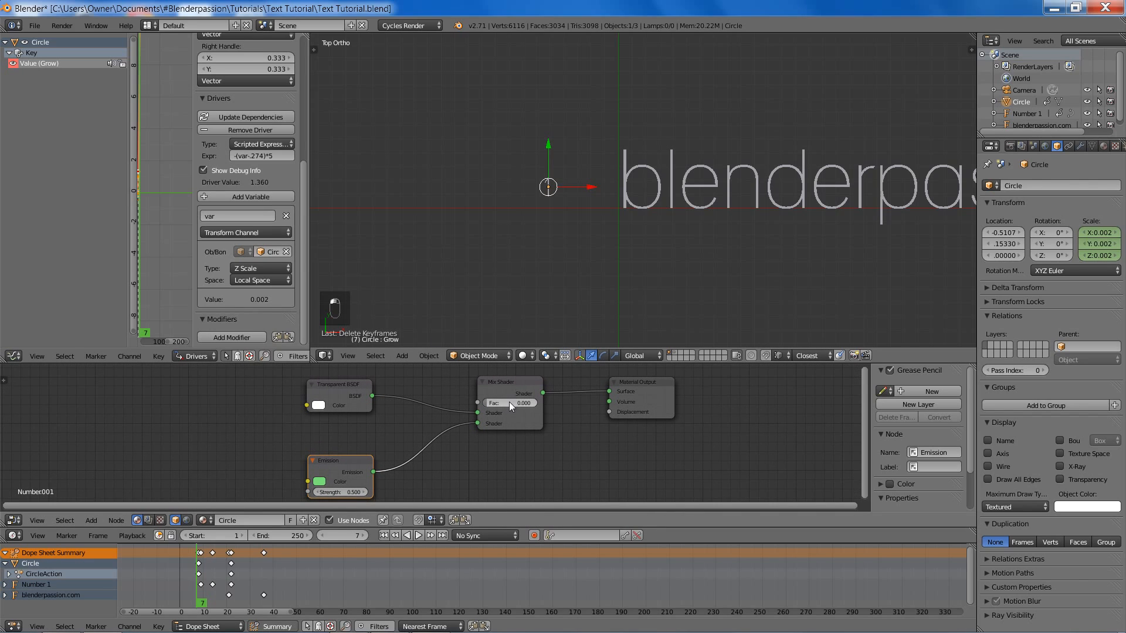
key(i)
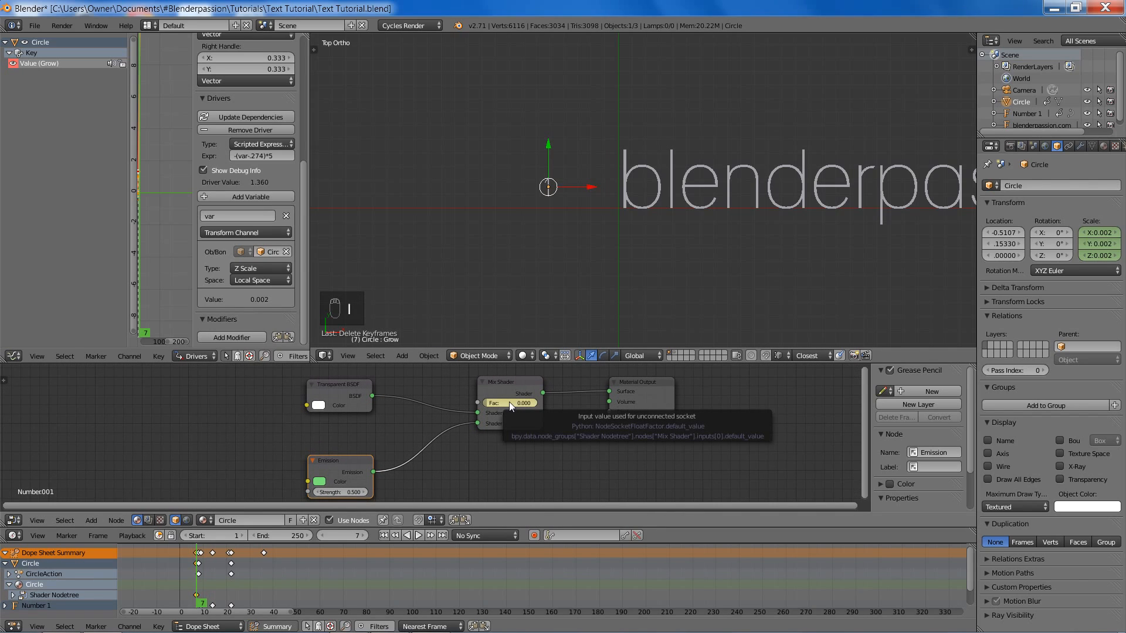
key(Right)
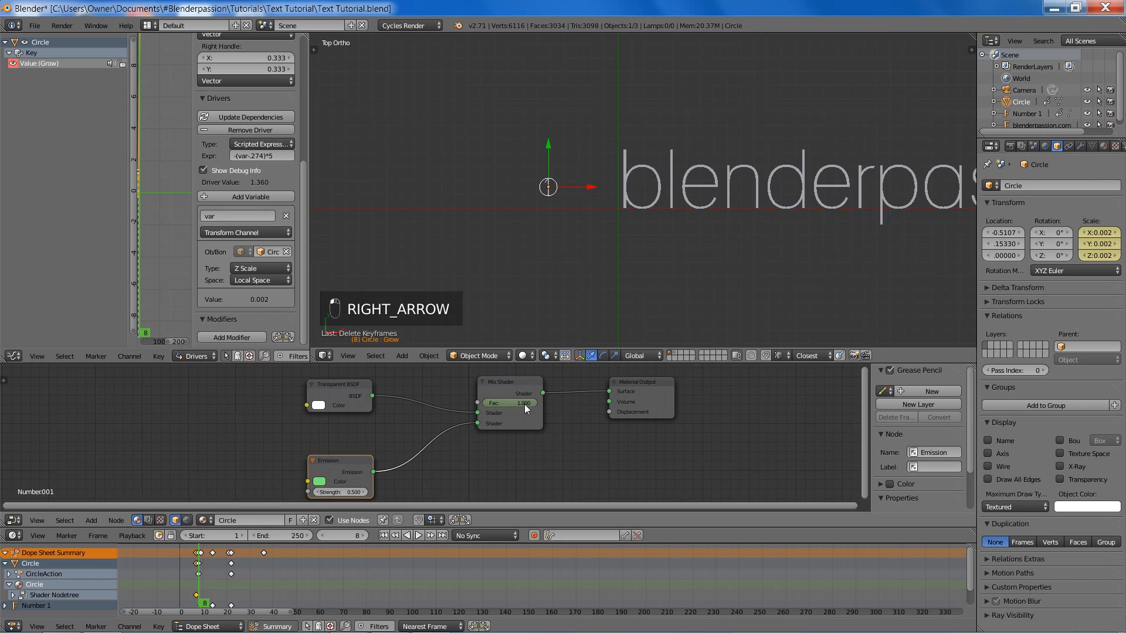
key(i)
- Save the project over the existing Text Tutorial.blend file
shift+middle_drag(667, 218, 576, 252)
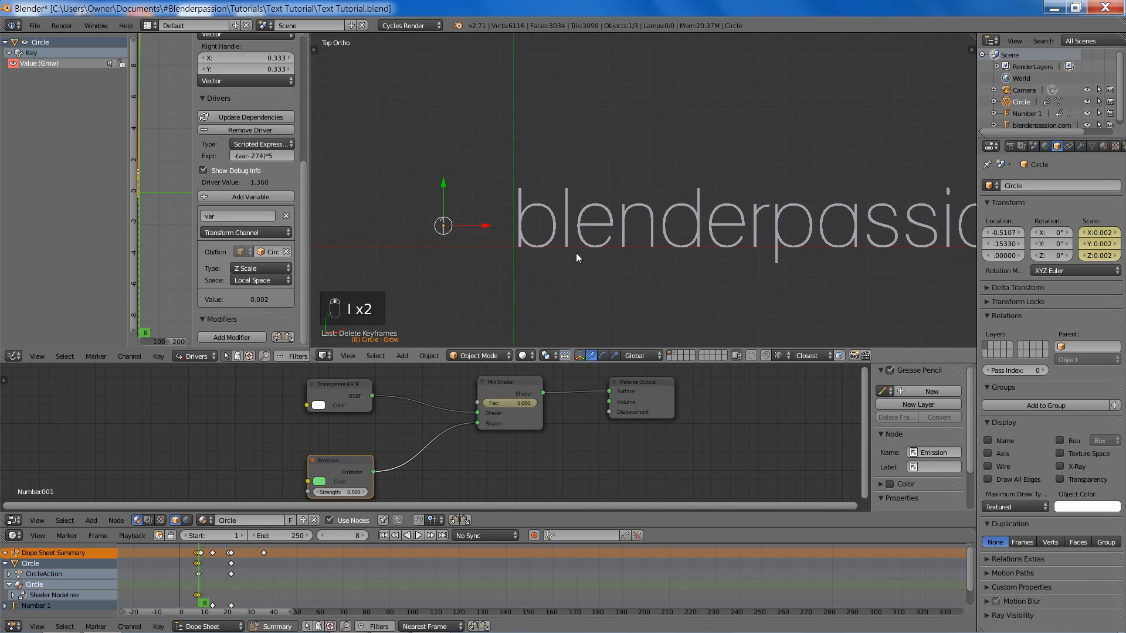
key(ctrl+s)
click(597, 270)
- Preview the animation in rendered viewport shading, going frame by frame from frame 1 to 36
key(shift+Left)
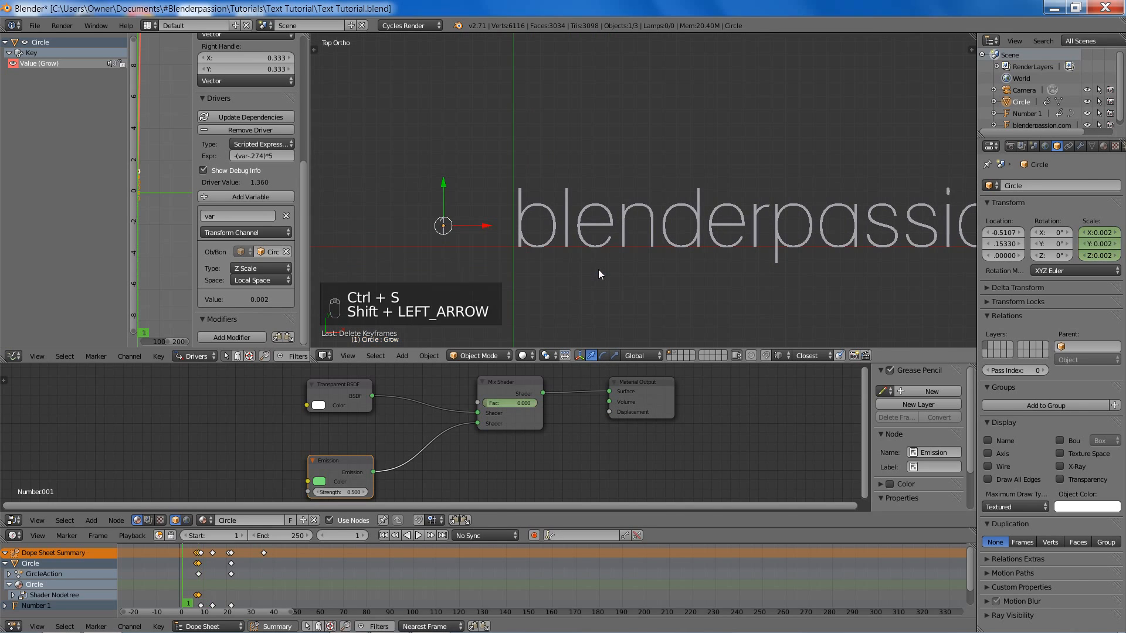
key(shift+z)
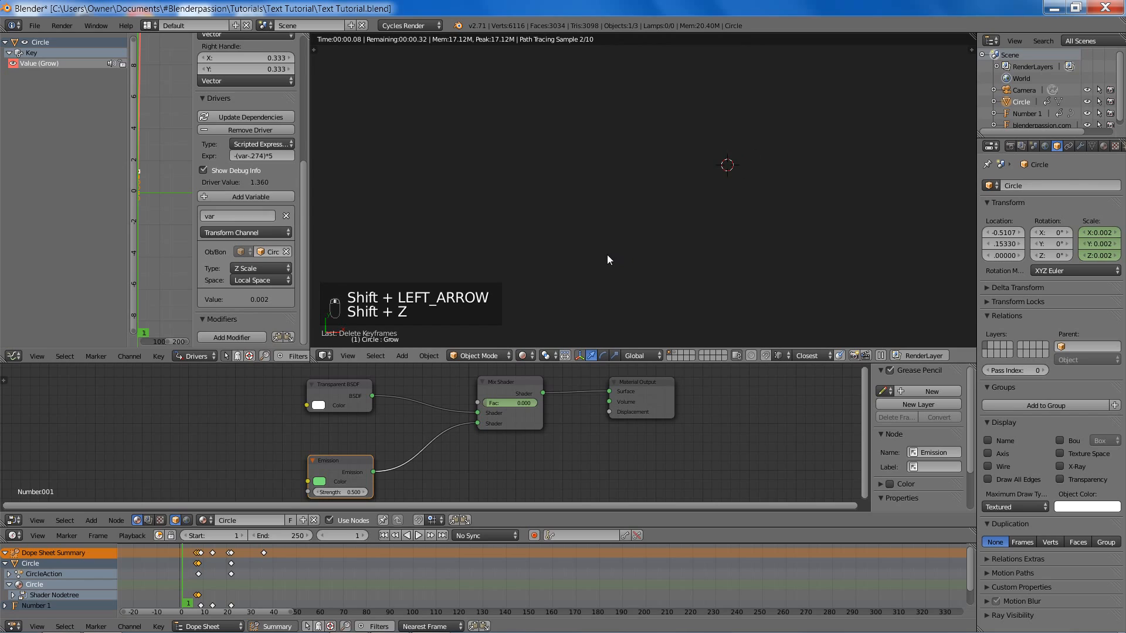
key(Right)
key(Right)
key(Right)
key(Right)
key(Right)
key(Right)
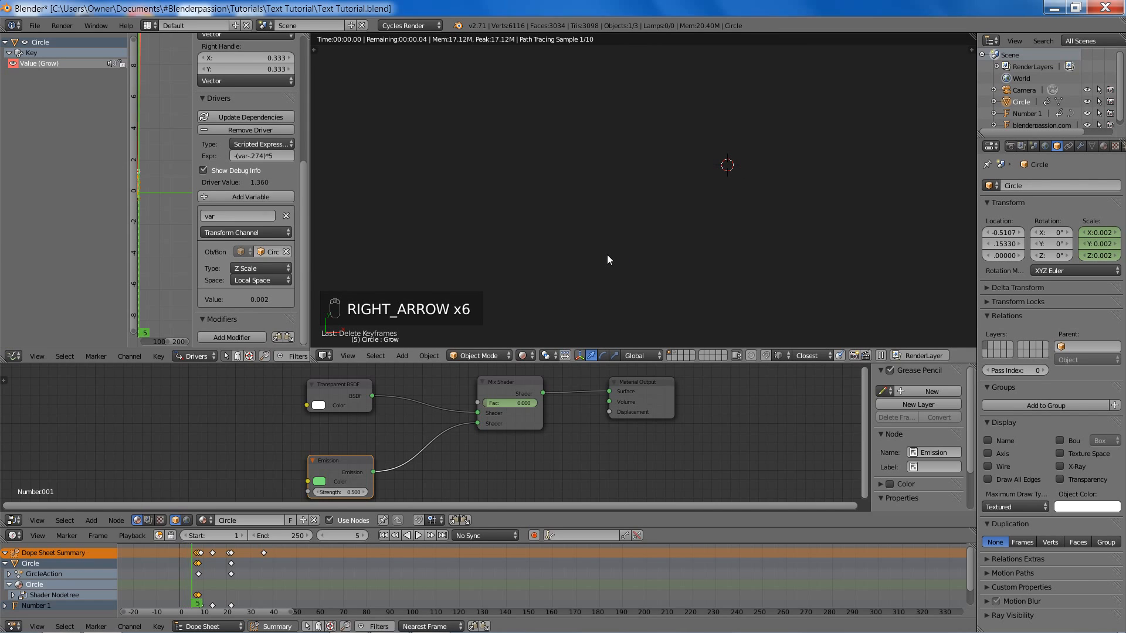
key(Right)
key(Right)
key(Right)
key(Right)
key(Right)
key(Right)
key(Right)
key(Right)
key(Right)
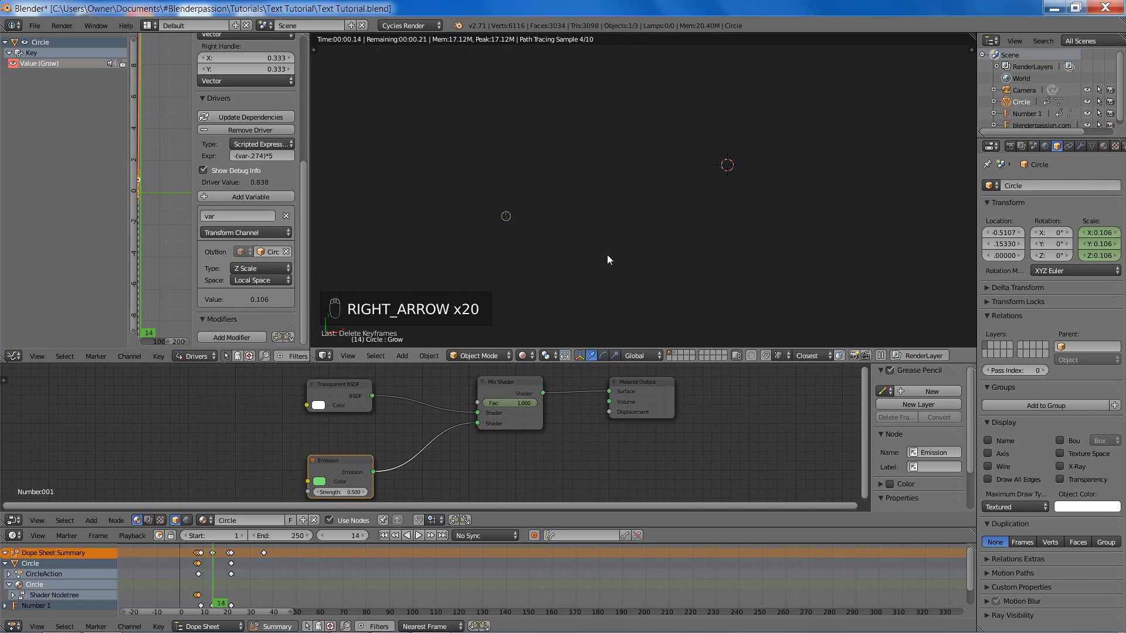
key(Right)
key(Right)
key(Right)
key(Right)
key(Right)
key(Right)
key(Right)
key(Right)
key(Right)
key(Right)
key(Right)
key(Right)
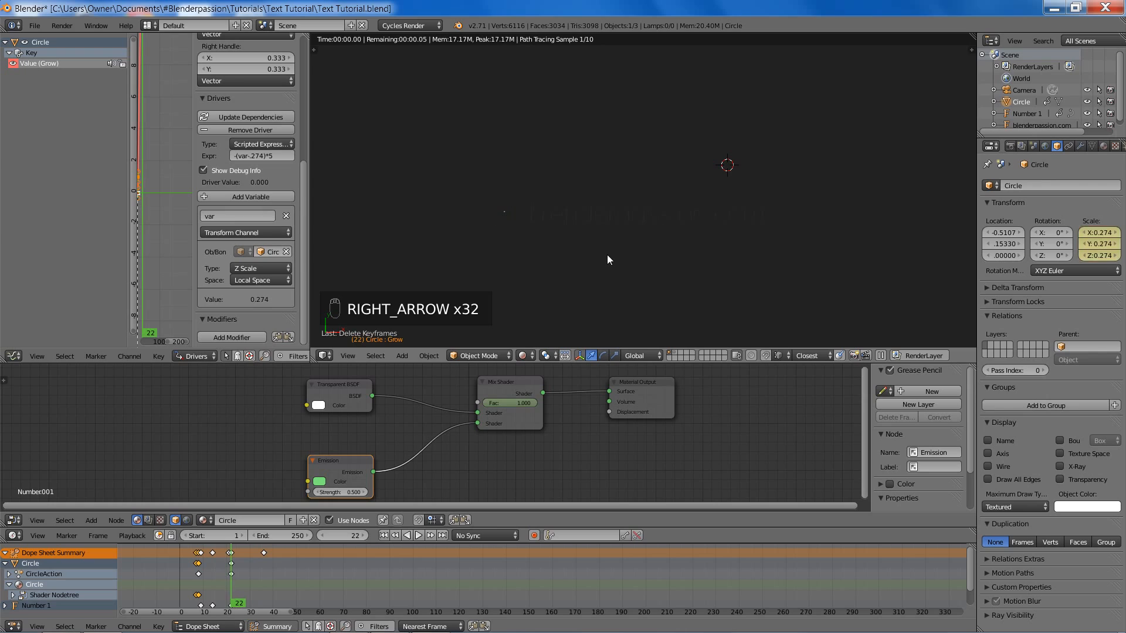
key(Right)
key(Right)
key(Right)
key(Right)
key(Right)
key(Right)
key(Right)
key(Right)
key(Right)
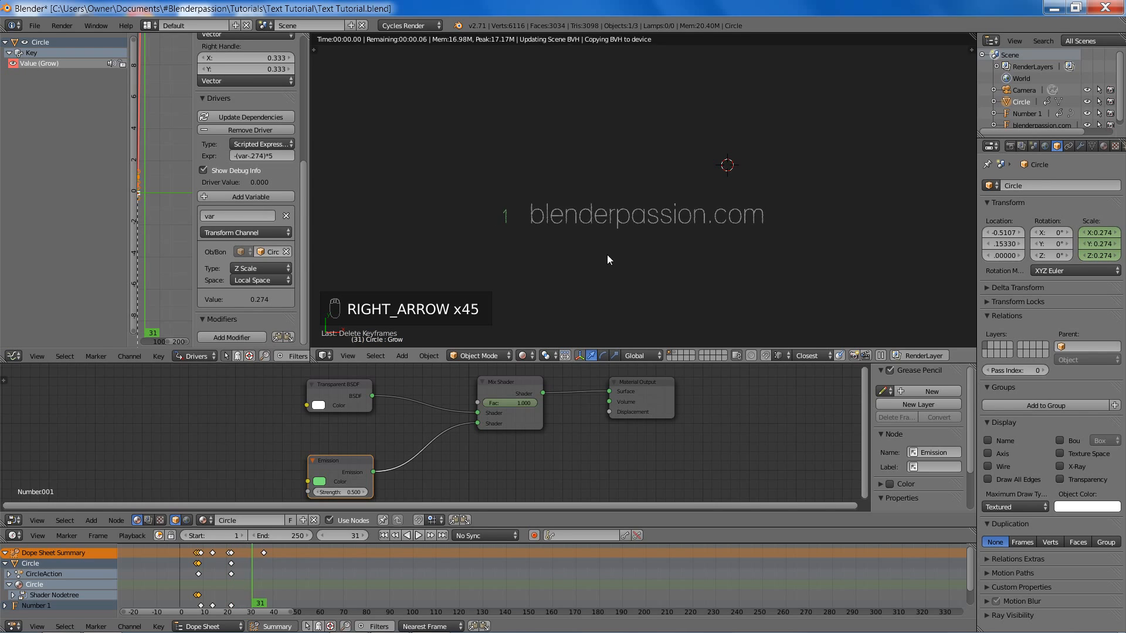
key(Right)
key(Right)
key(Right)
key(Right)
key(Right)
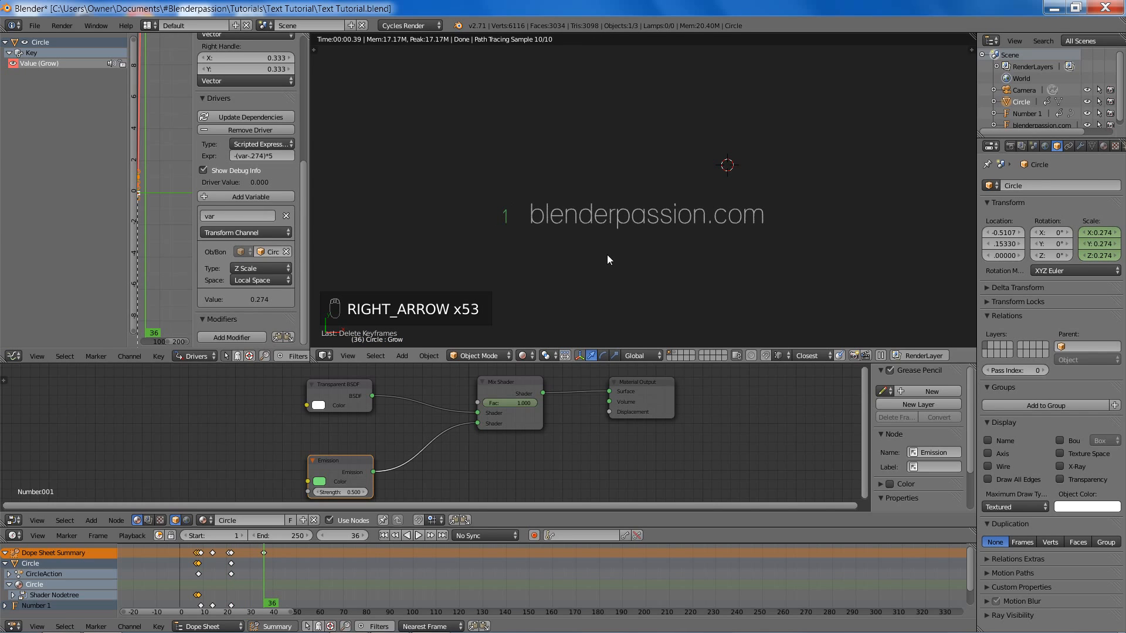
- Save over Text Tutorial.blend again and return the viewport to solid shading
key(ctrl+s)
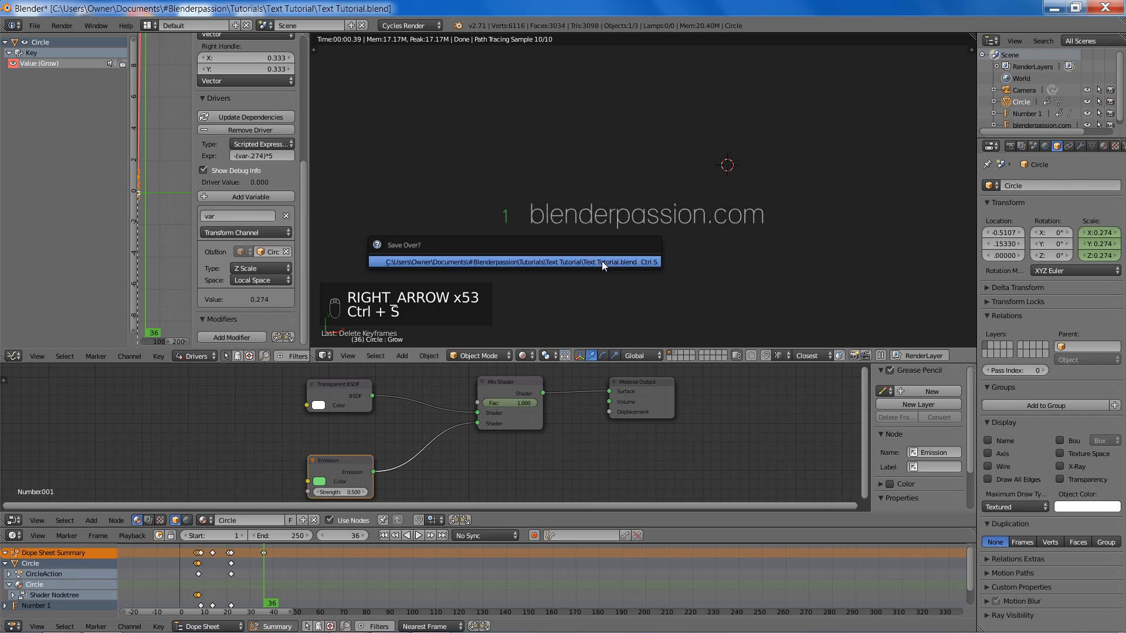
click(602, 262)
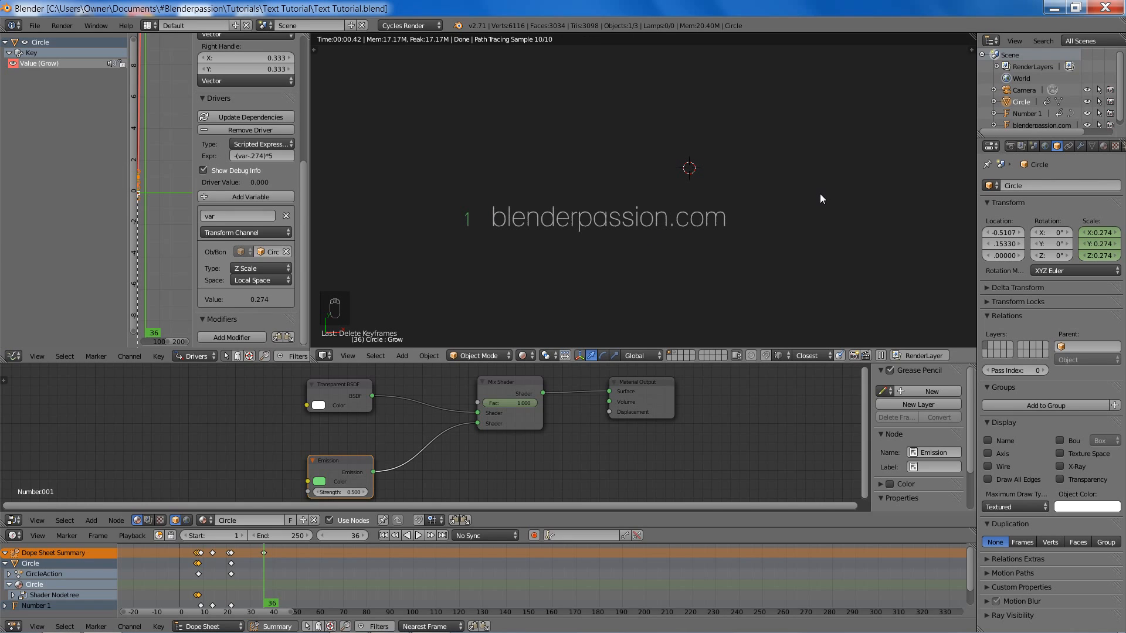
key(z)
key(z)
key(z)
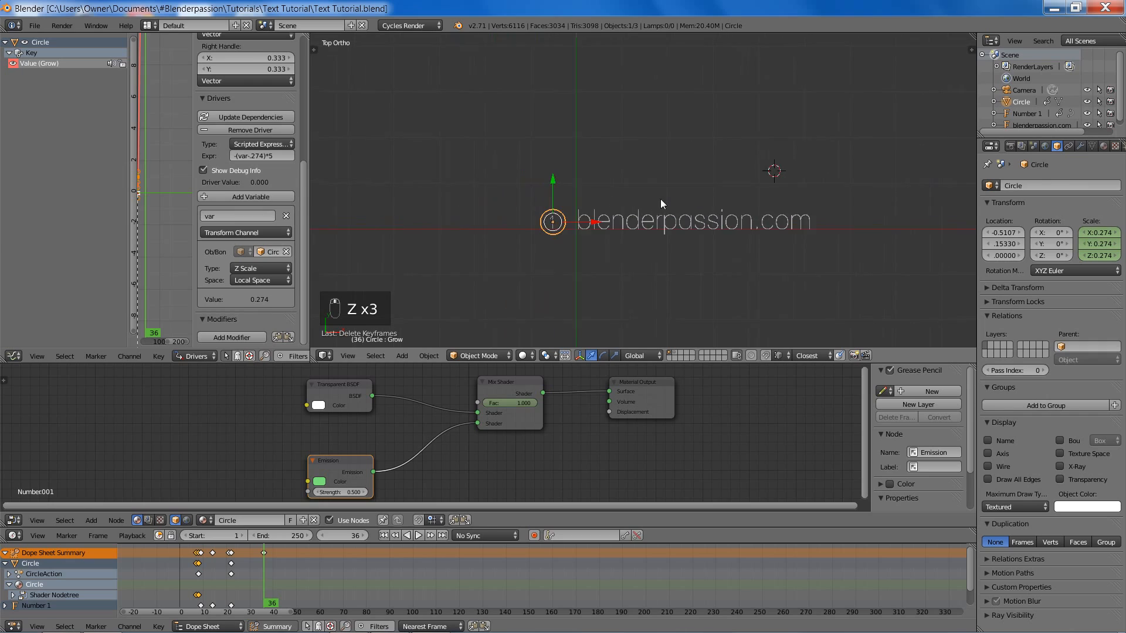
- Snap the 3D cursor to the scene center and add a text object there
shift+middle_drag(663, 235, 684, 230)
key(shift+s)
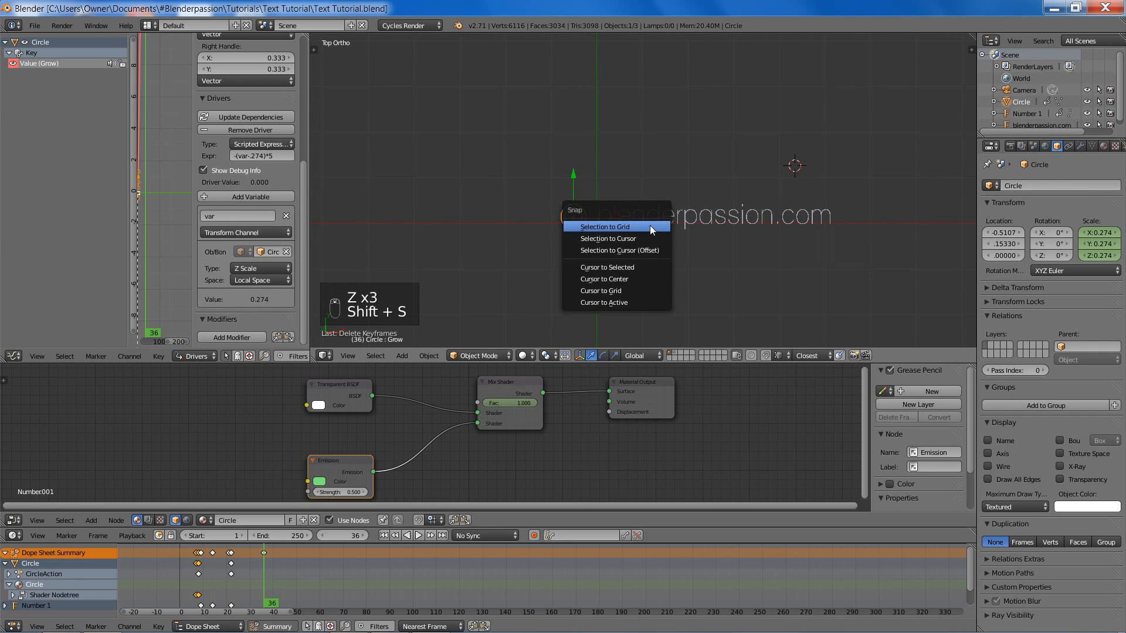
click(638, 279)
scroll(637, 276, up, 3)
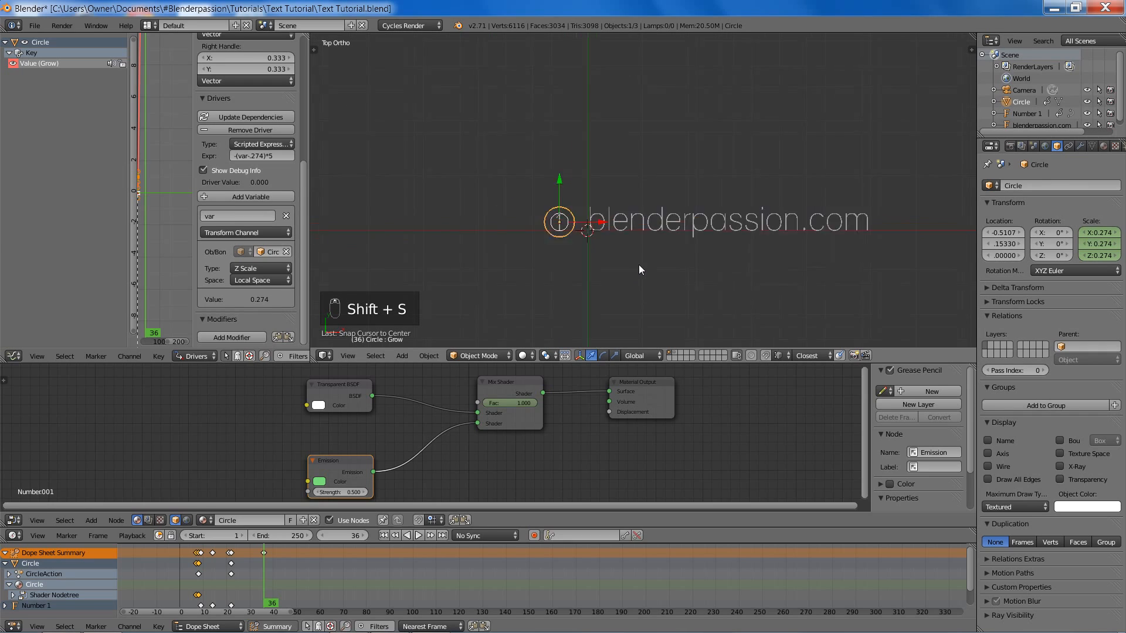
key(shift+a)
mouse_move(638, 266)
click(620, 308)
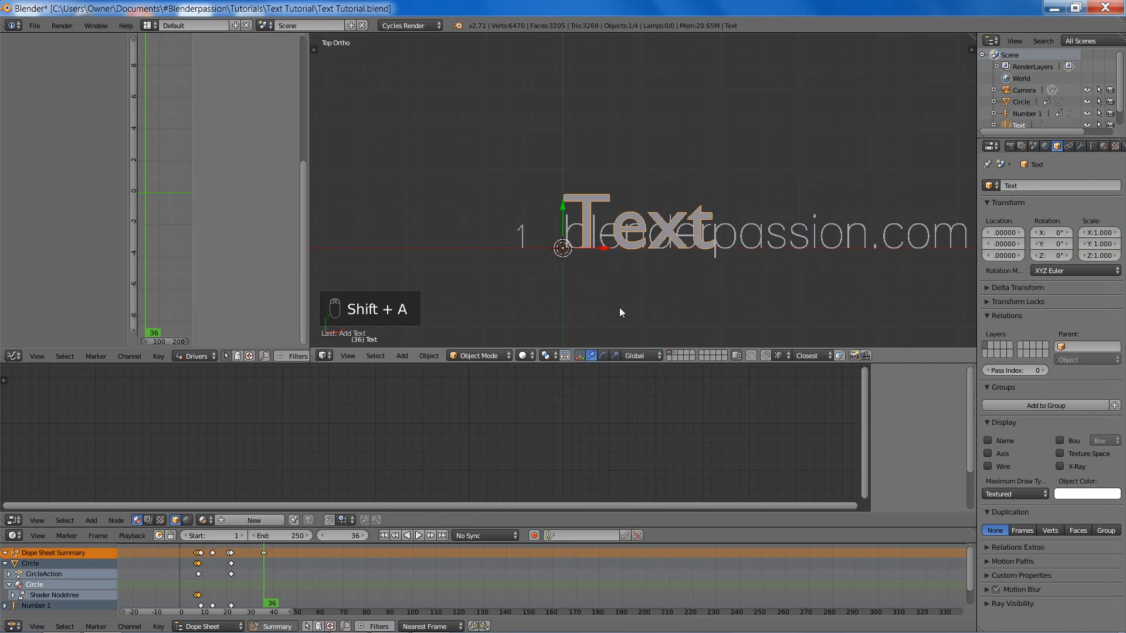
- Move the new text object up to about Y 1.71 and set its regular font to Lane-N
key(g)
click(659, 158)
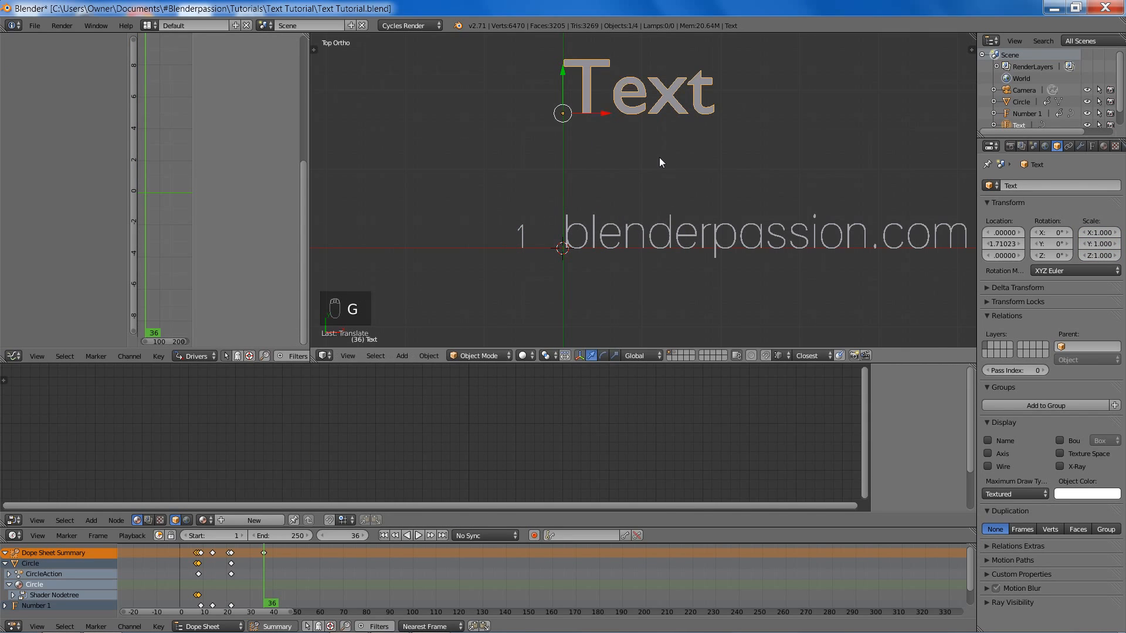
click(1091, 146)
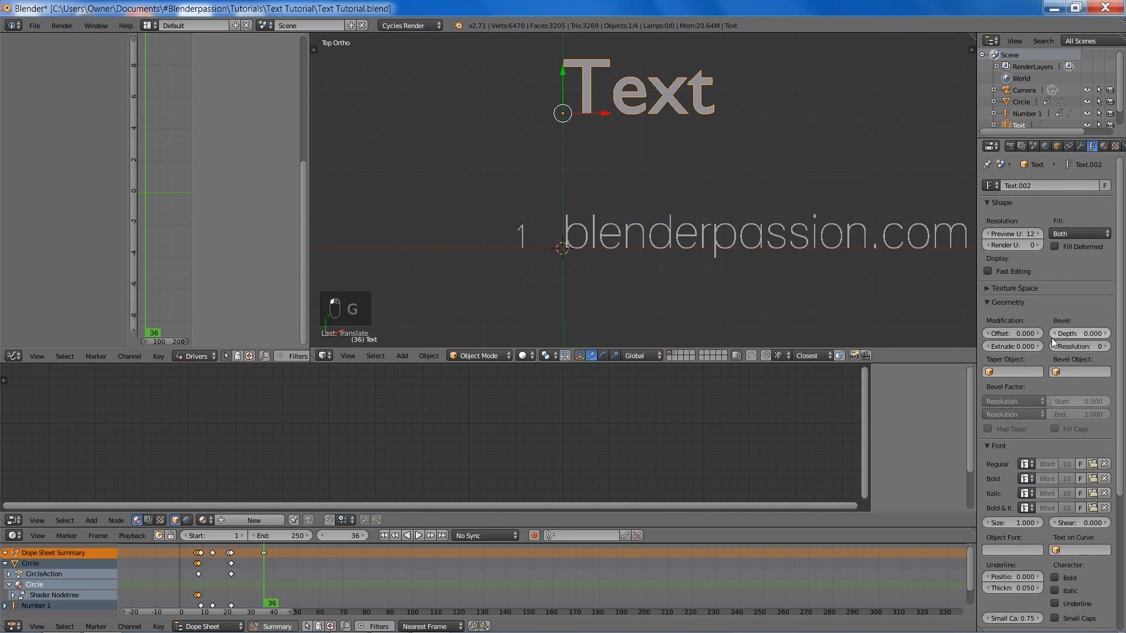
click(1025, 464)
click(916, 495)
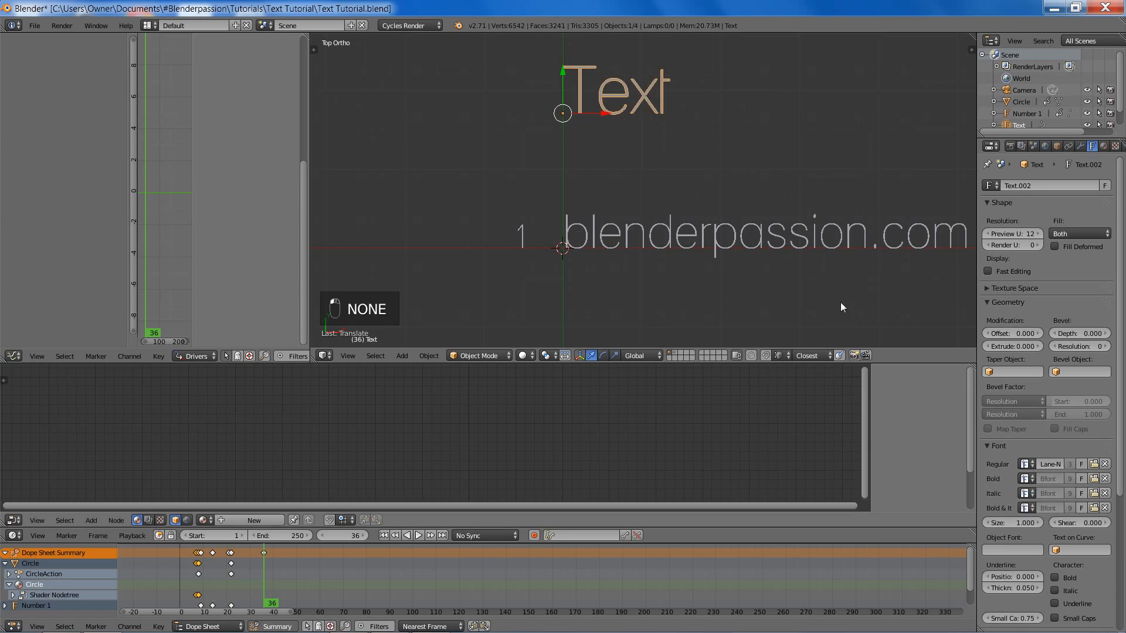
- Replace the new text object's content with "Text Animation Tutorial"
shift+middle_drag(652, 151, 596, 205)
key(Tab)
key(ctrl+a)
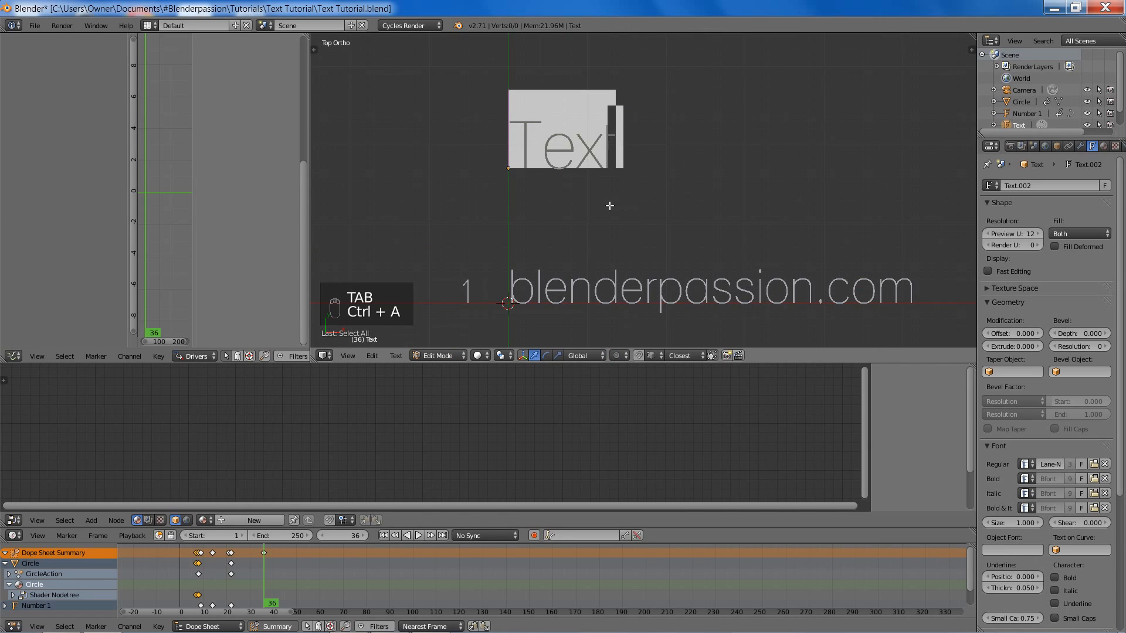
key(BackSpace)
text(Text A)
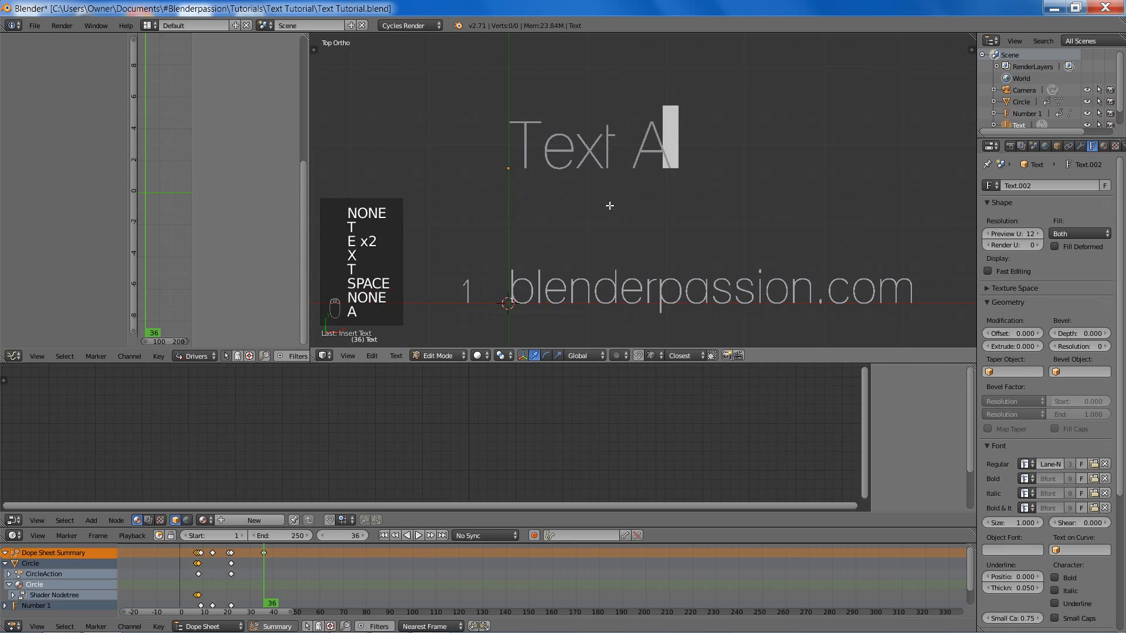
text(nimation )
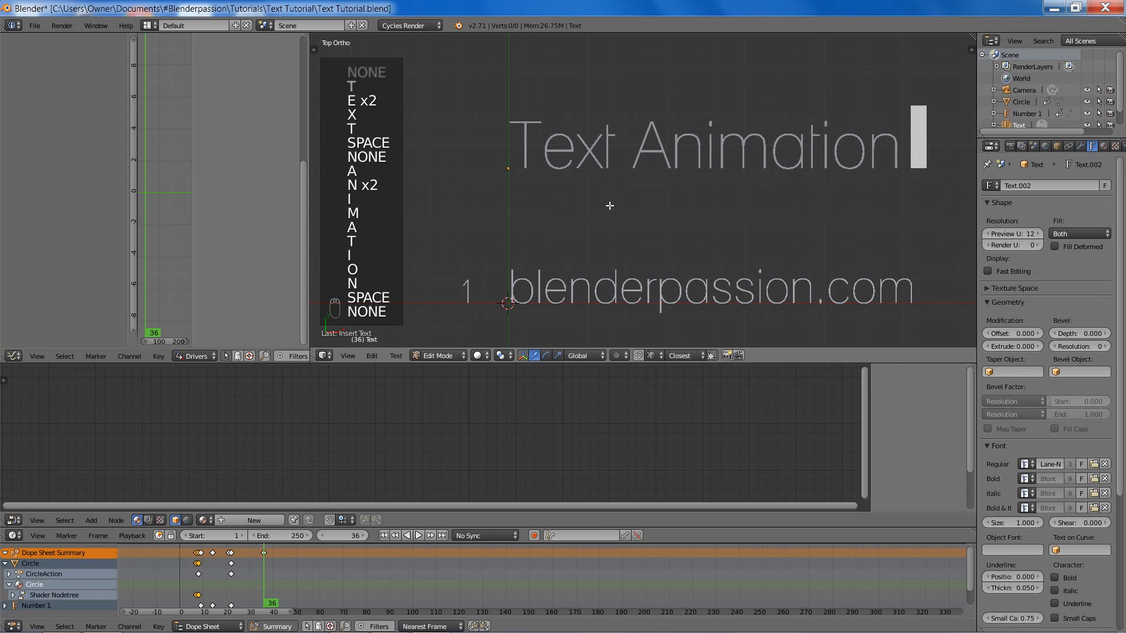
text(Tutorial)
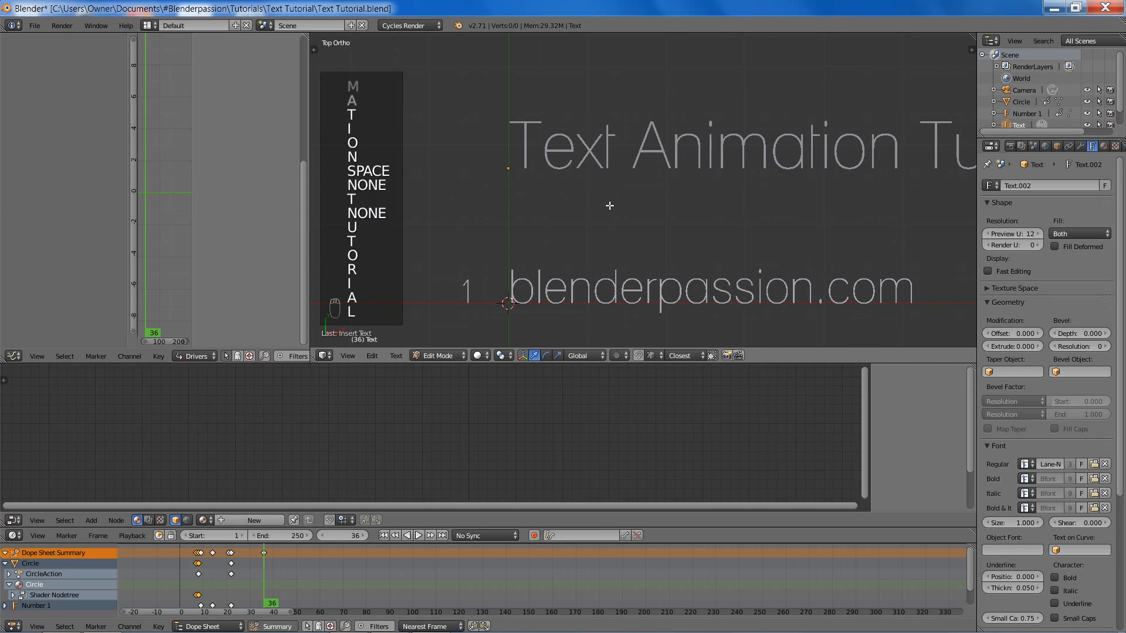
key(Tab)
- Move the title text about -0.52 units along X and slightly down along Y, lining its start up with the number 1
scroll(609, 206, down, 6)
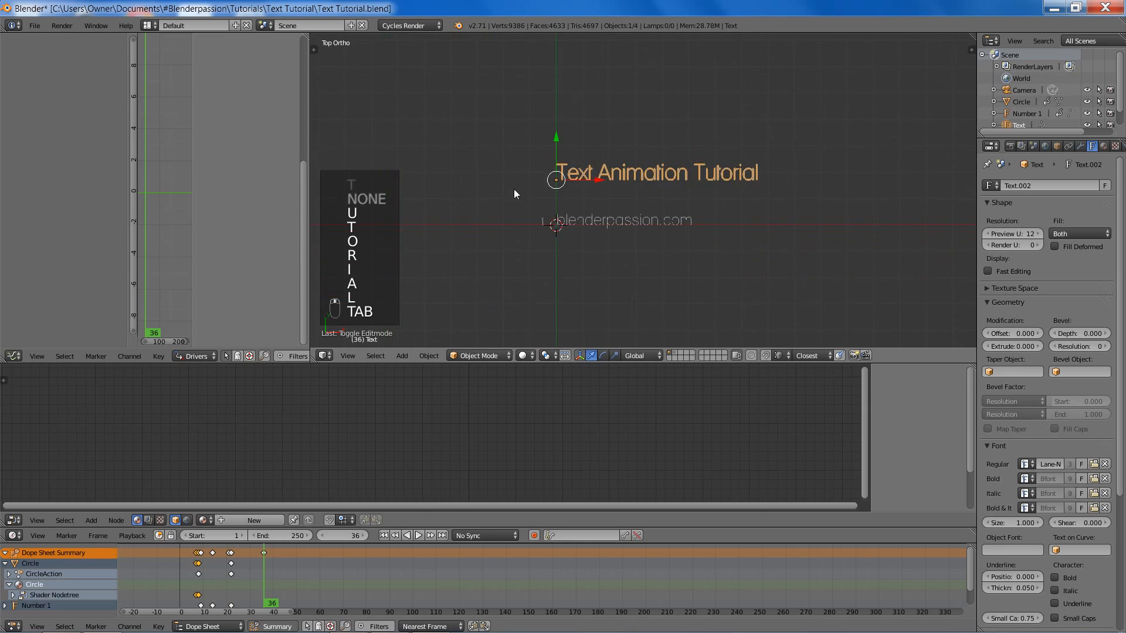
scroll(679, 177, up, 4)
key(g)
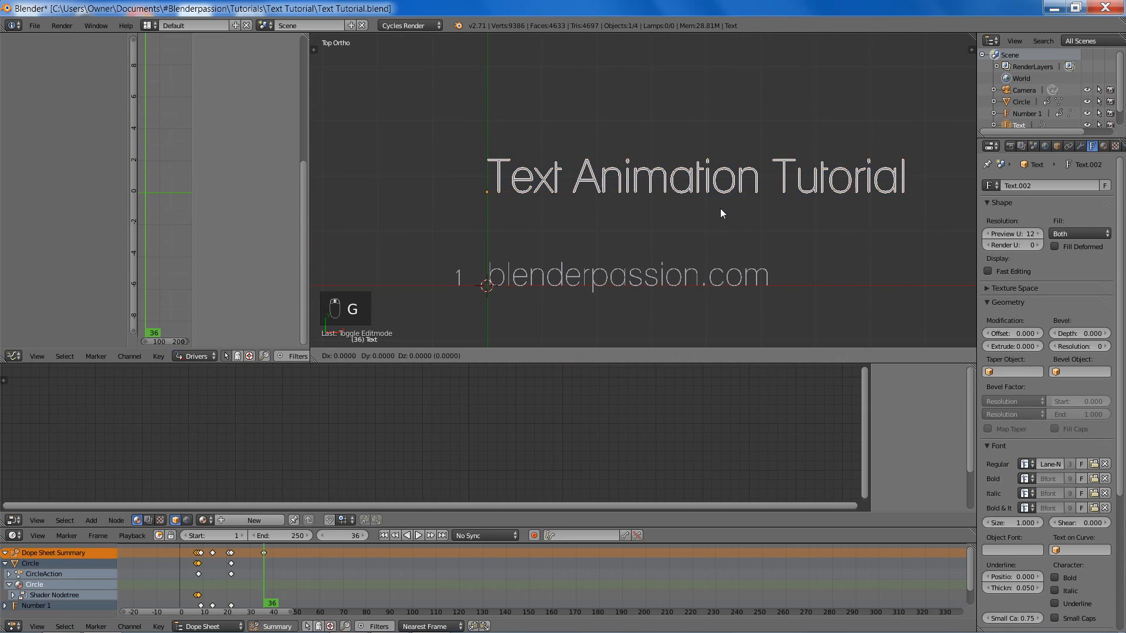
key(x)
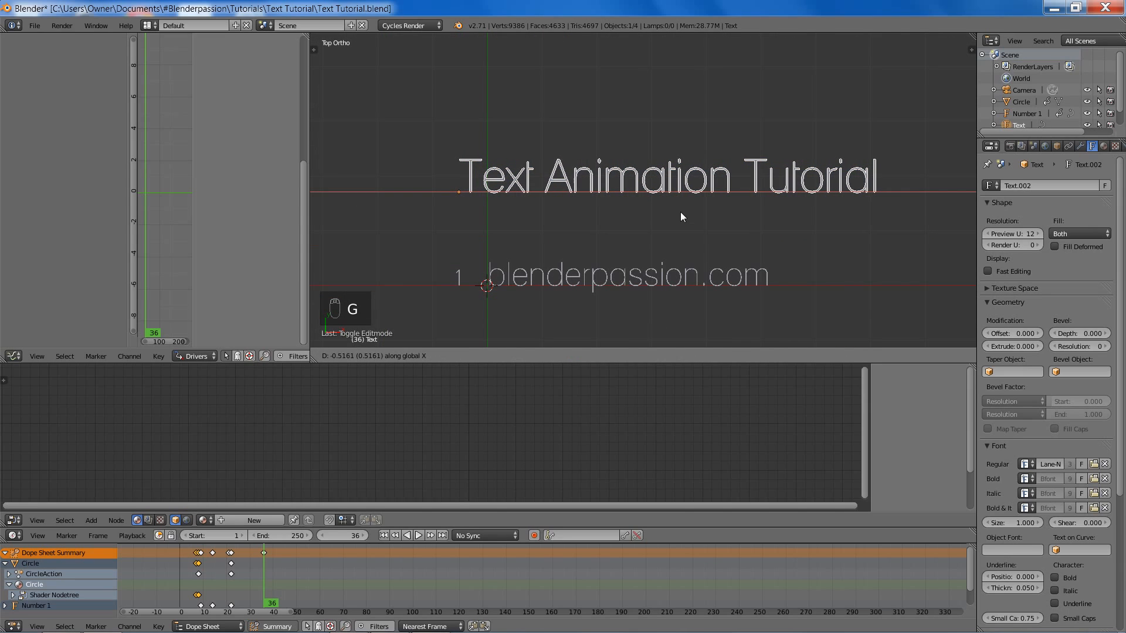
click(681, 212)
key(g)
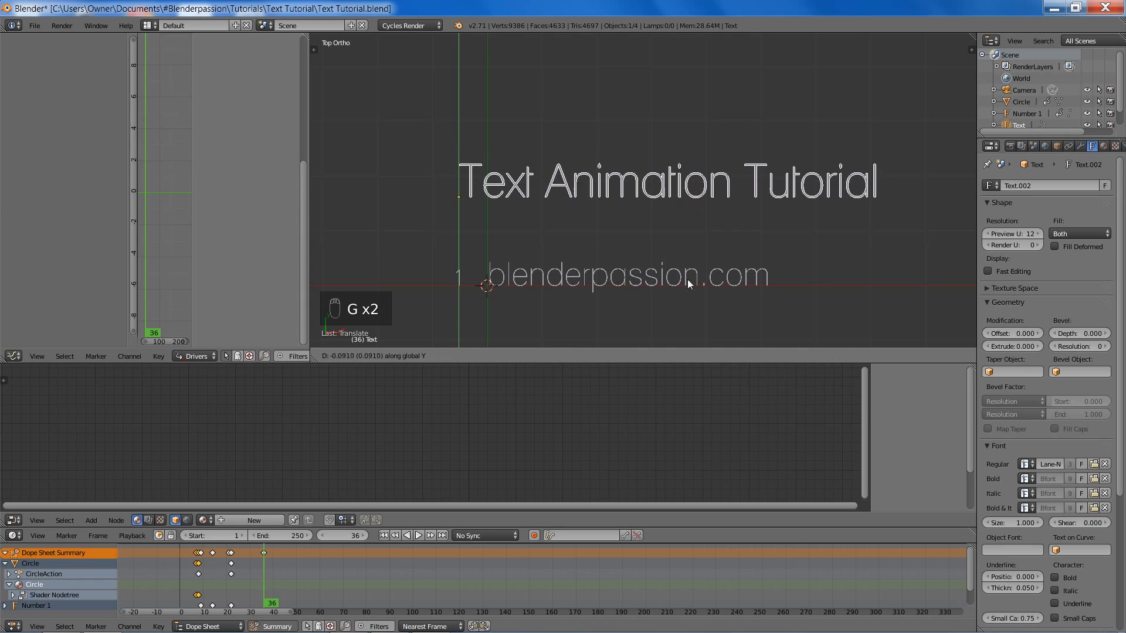
right_click(692, 290)
key(a)
shift+middle_drag(627, 208, 688, 209)
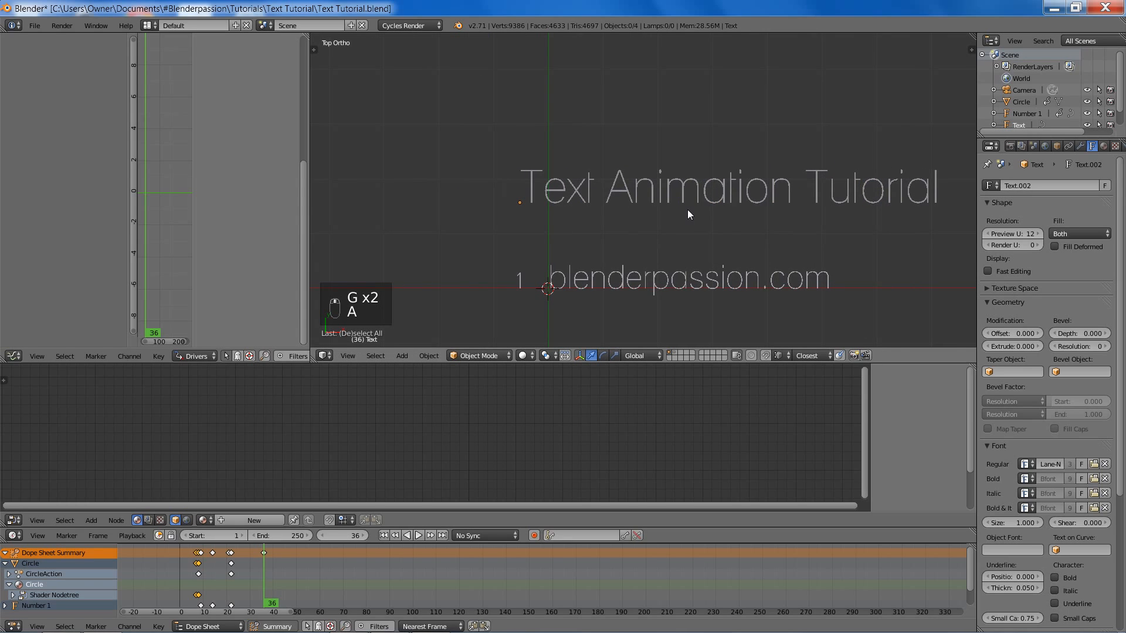
key(shift+a)
mouse_move(685, 163)
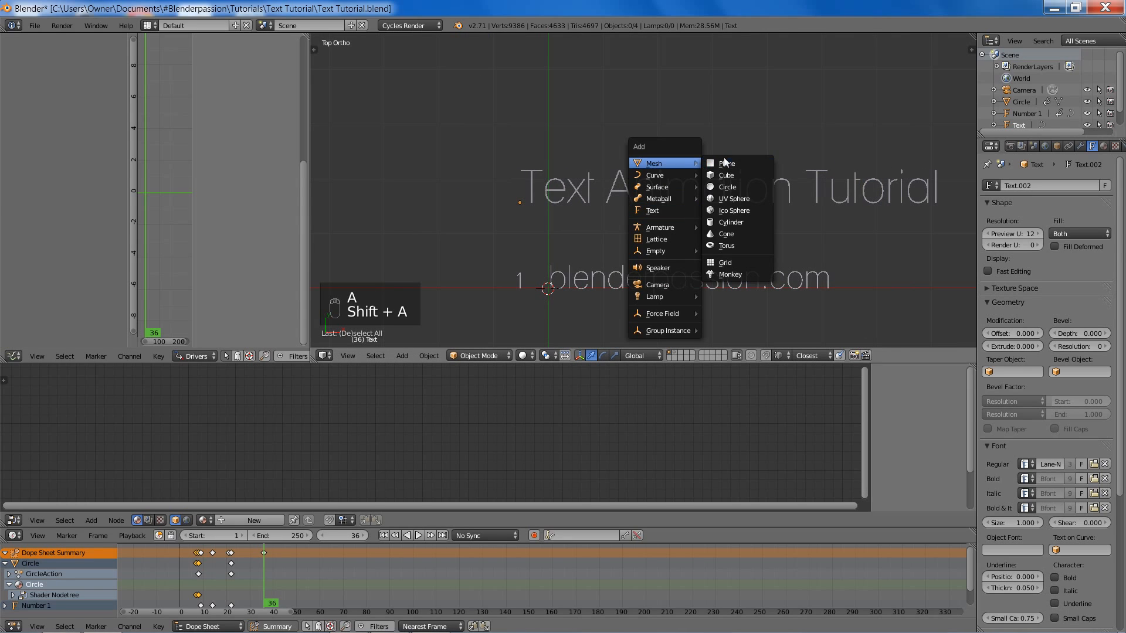
- Create a new material named Header for the "Text Animation Tutorial" text object
right_click(664, 185)
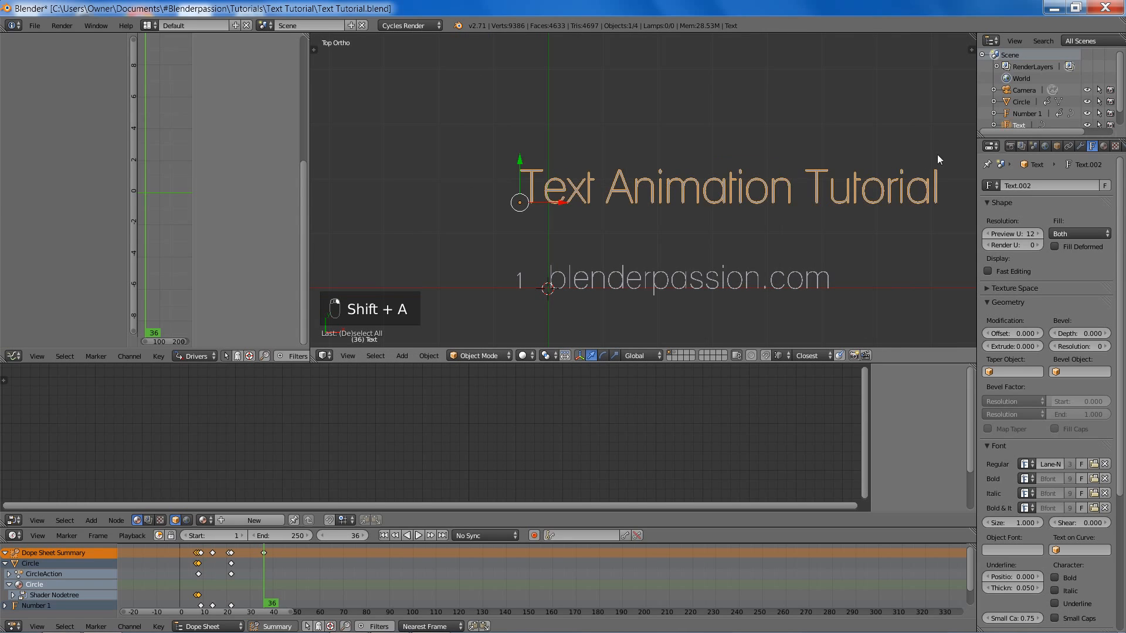
click(1103, 146)
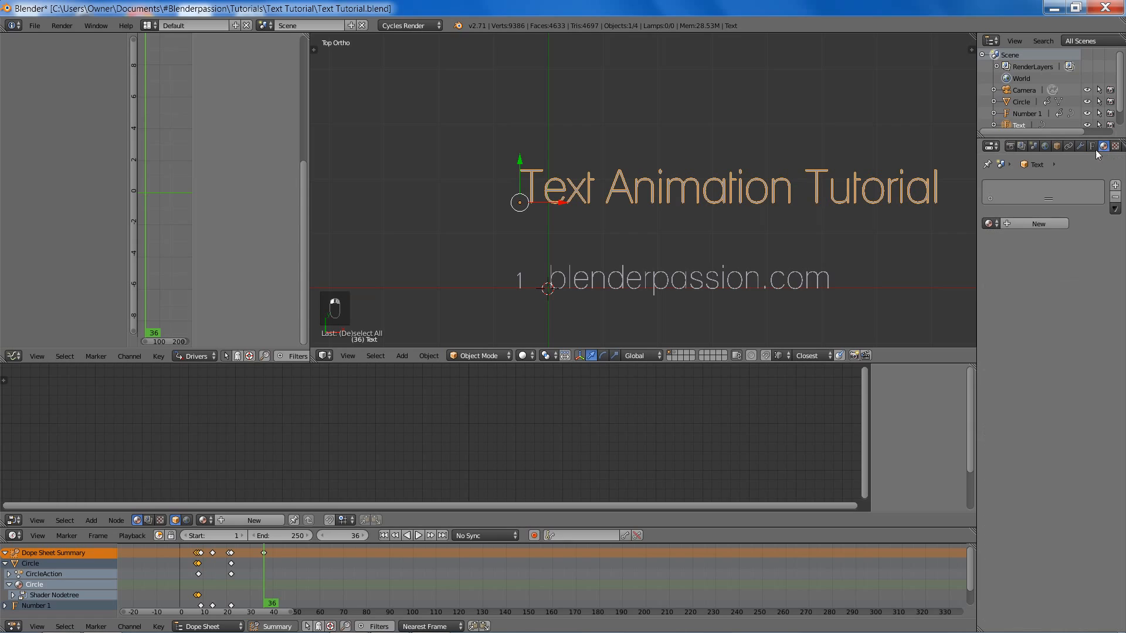
click(1008, 223)
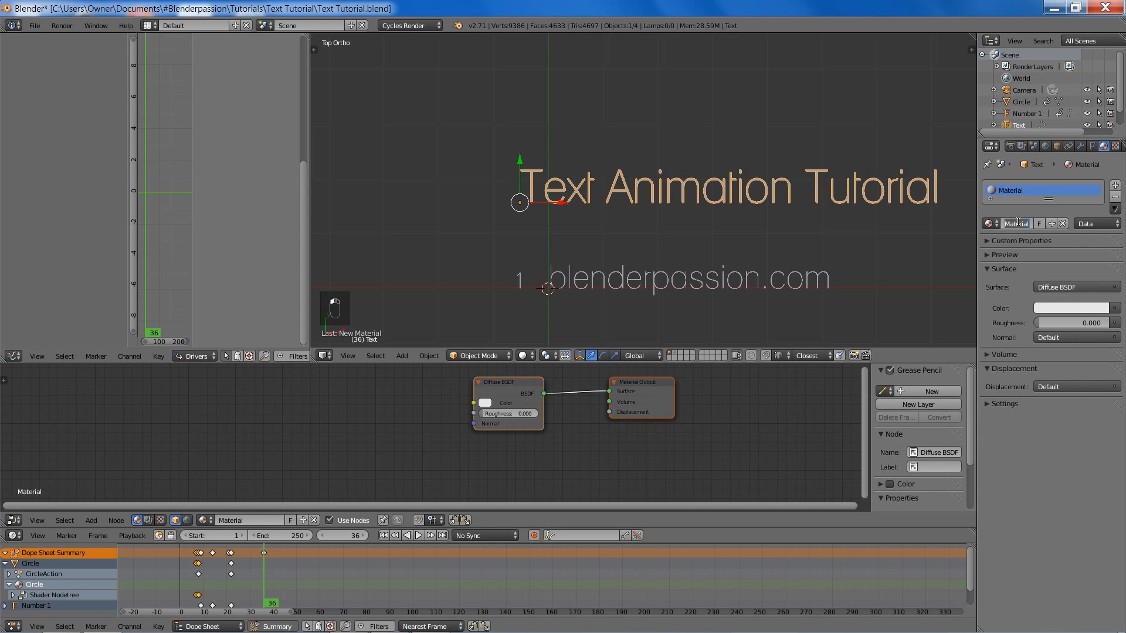
text(Header)
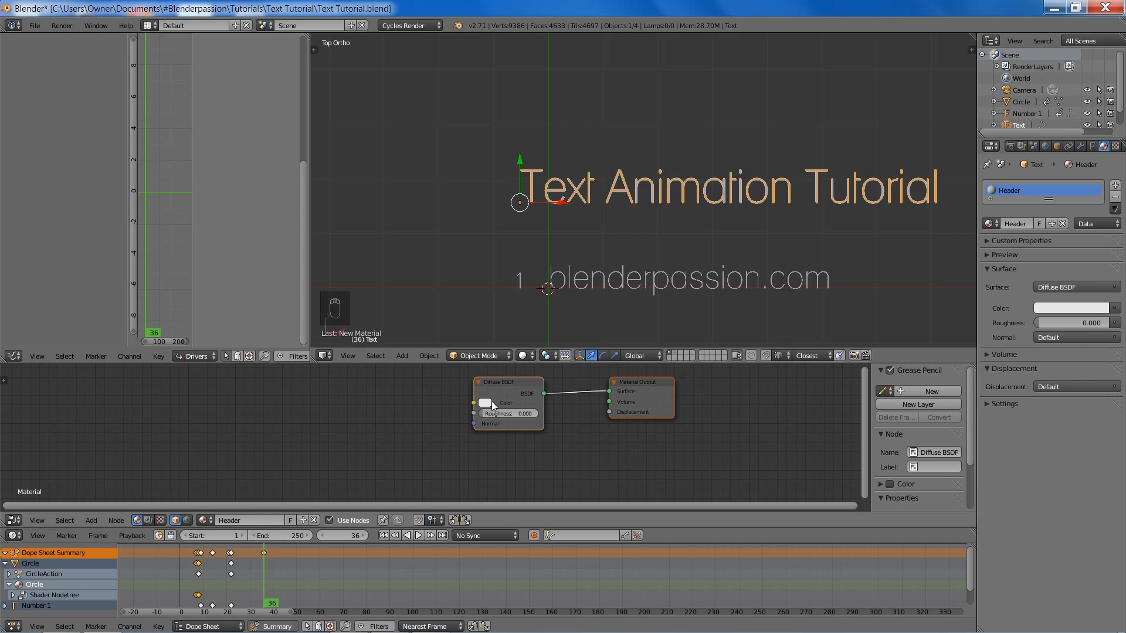
- Replace the Header material's Diffuse BSDF node with a Mix Shader node placed before the Material Output
click(502, 383)
key(x)
key(shift+a)
mouse_move(431, 448)
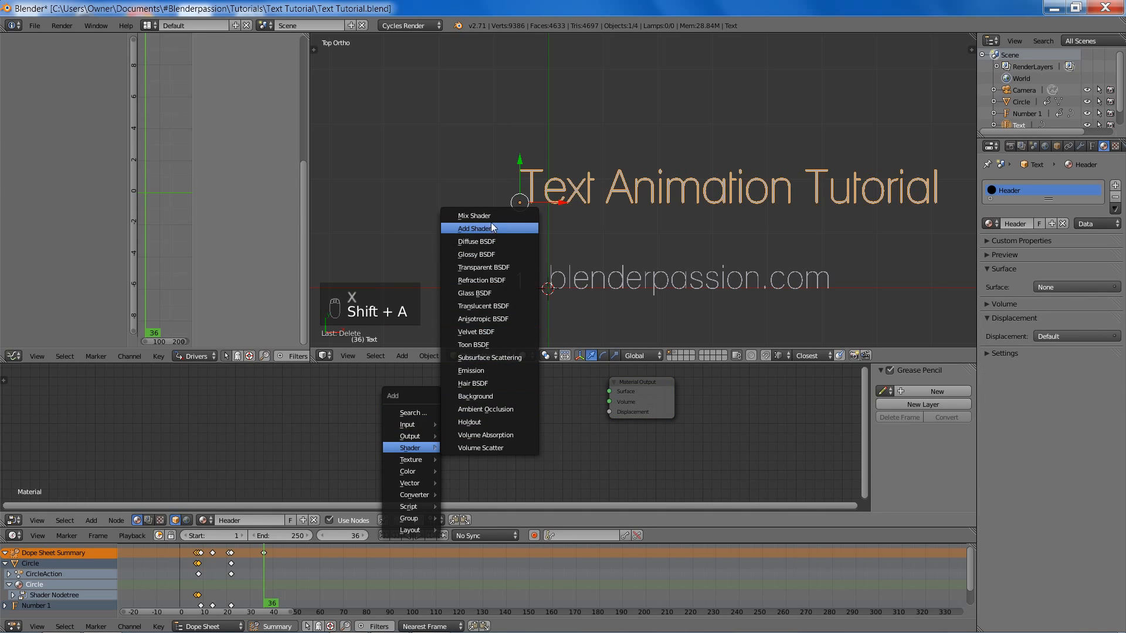
click(484, 217)
click(482, 378)
middle_drag(482, 381, 543, 383)
- Add an Emission node and a Transparent BSDF node ahead of the Mix Shader, with Transparent BSDF above Emission
key(shift+a)
mouse_move(488, 422)
click(528, 345)
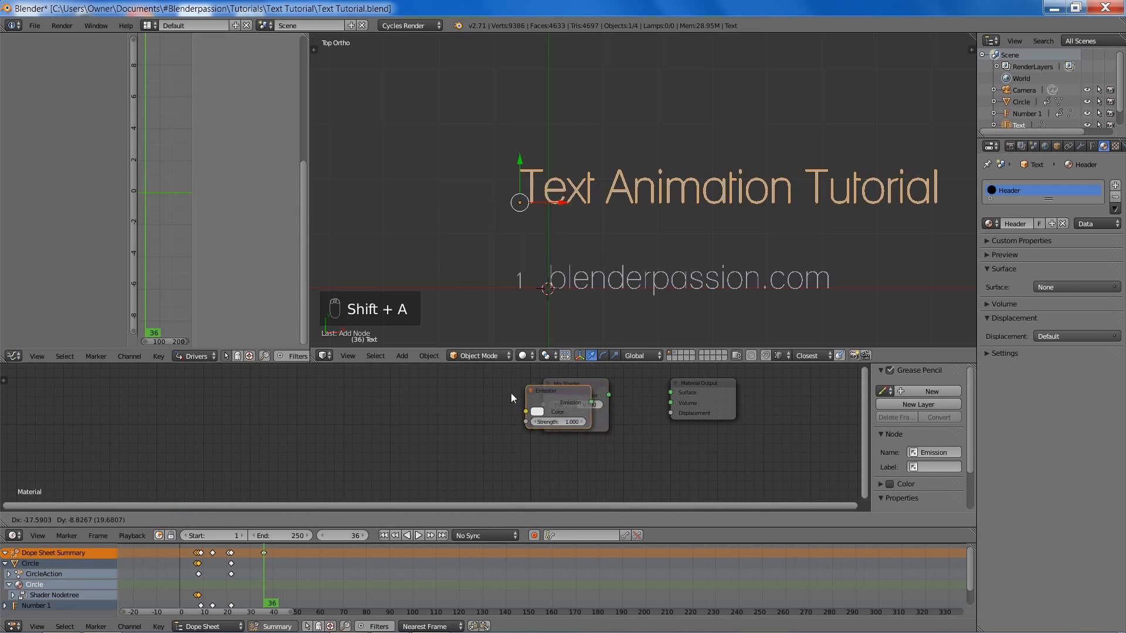
click(379, 436)
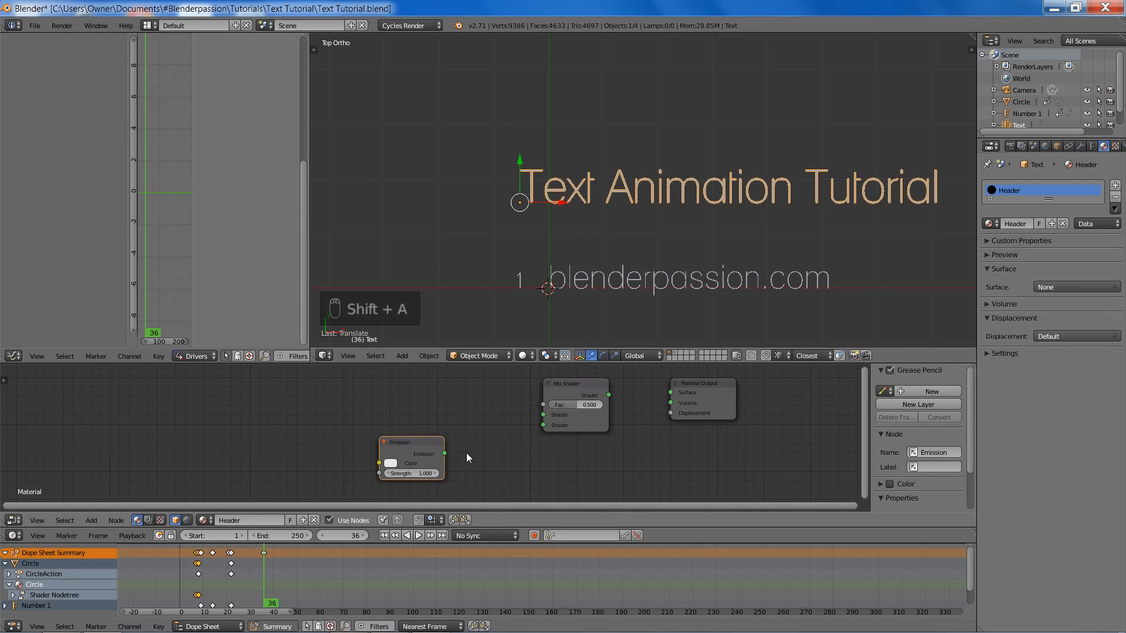
key(shift+a)
mouse_move(466, 457)
click(508, 434)
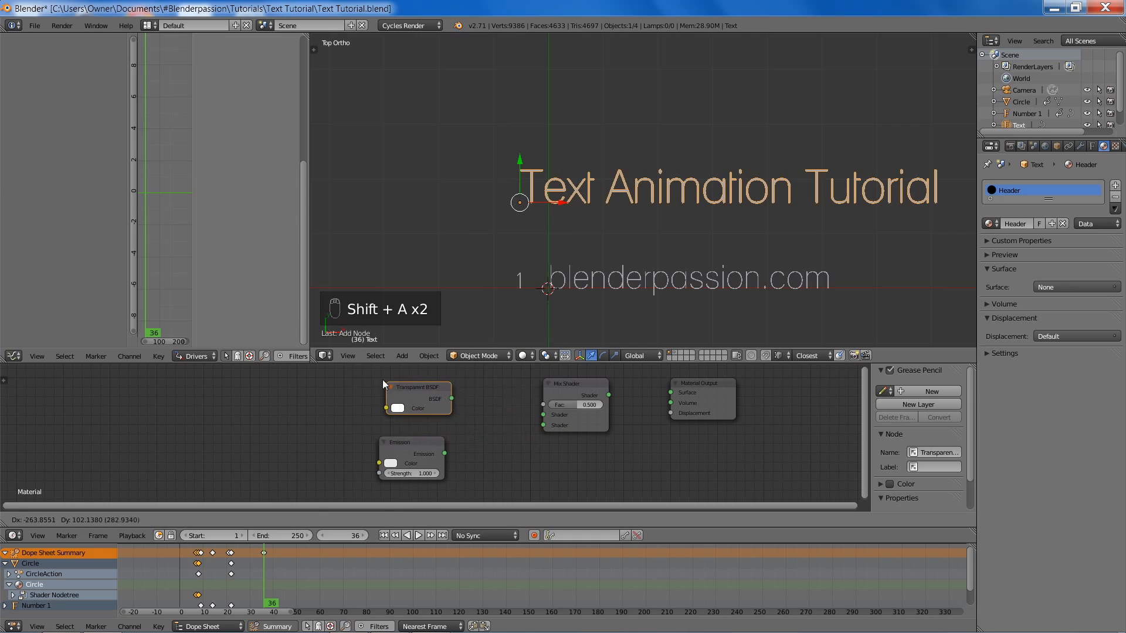
click(382, 379)
- Link the Transparent BSDF to the Mix Shader's first shader input and the Emission to its second
shift+click(551, 403)
key(f)
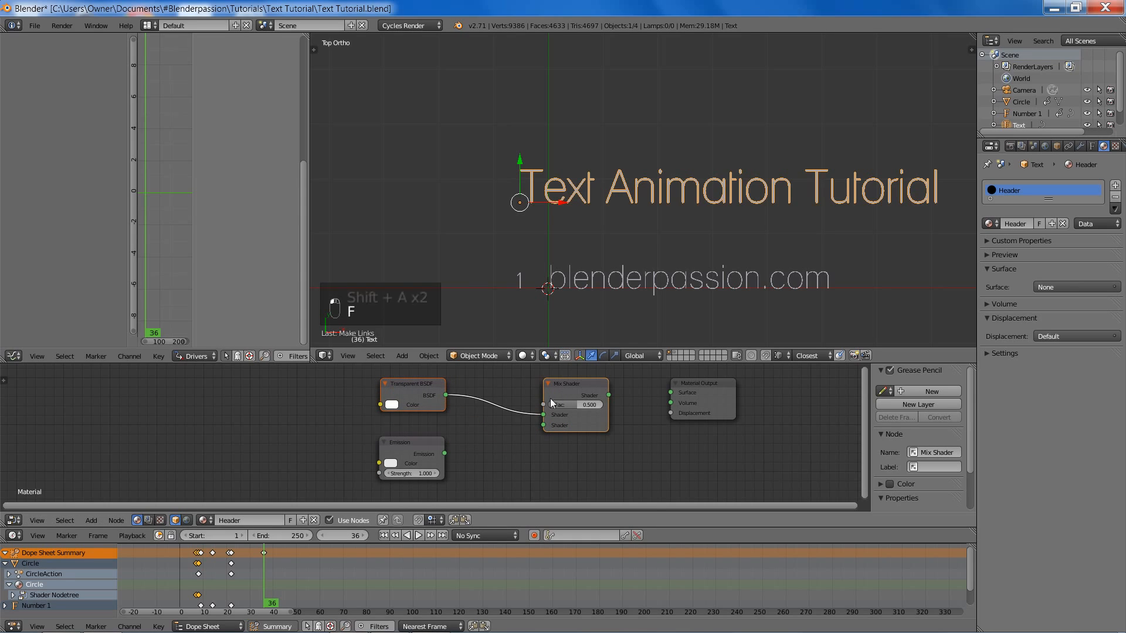
click(421, 442)
shift+click(573, 418)
key(f)
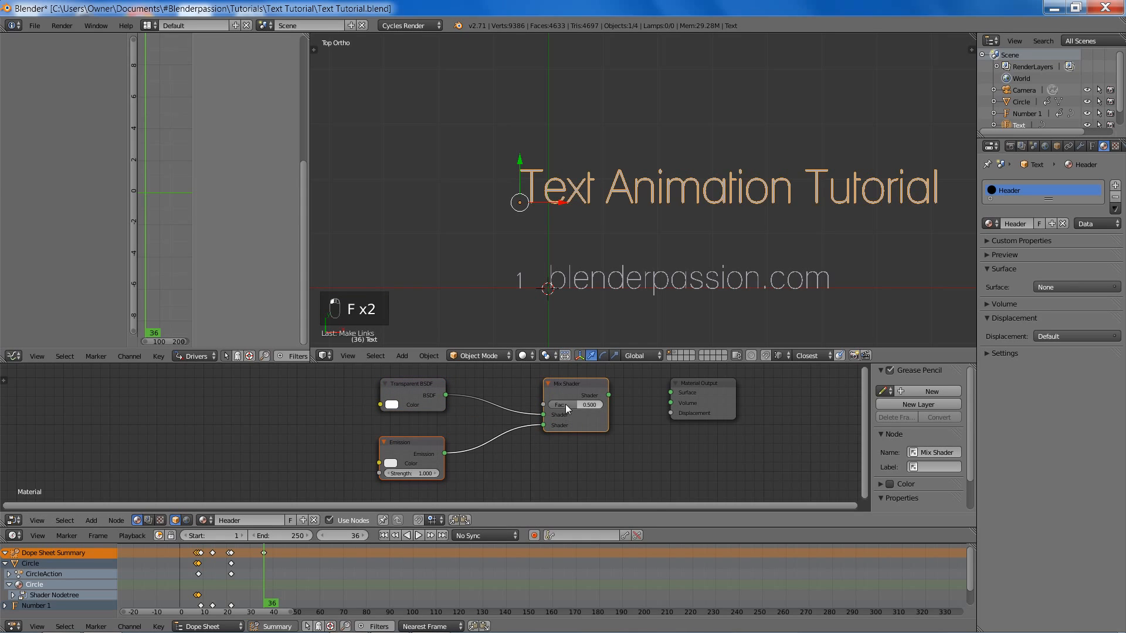
- Set the Mix Shader factor to 1.000 and the Emission strength to 0.600
drag(565, 403, 592, 404)
click(411, 472)
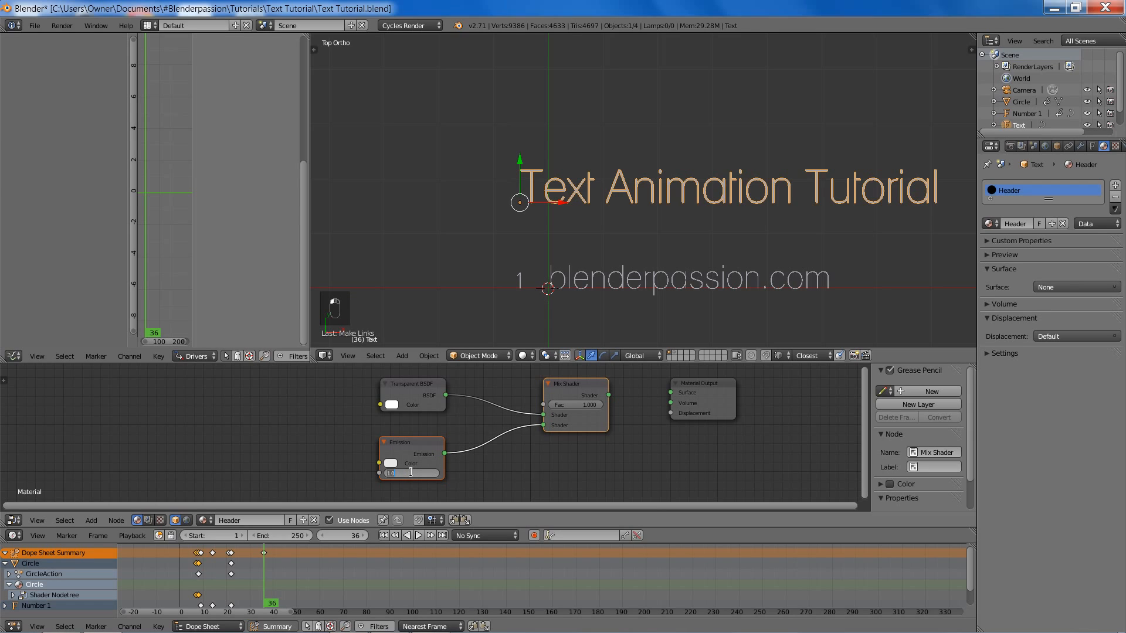
- Link the Mix Shader's output to the Surface input of the Material Output
middle_drag(526, 459, 424, 470)
drag(508, 406, 568, 403)
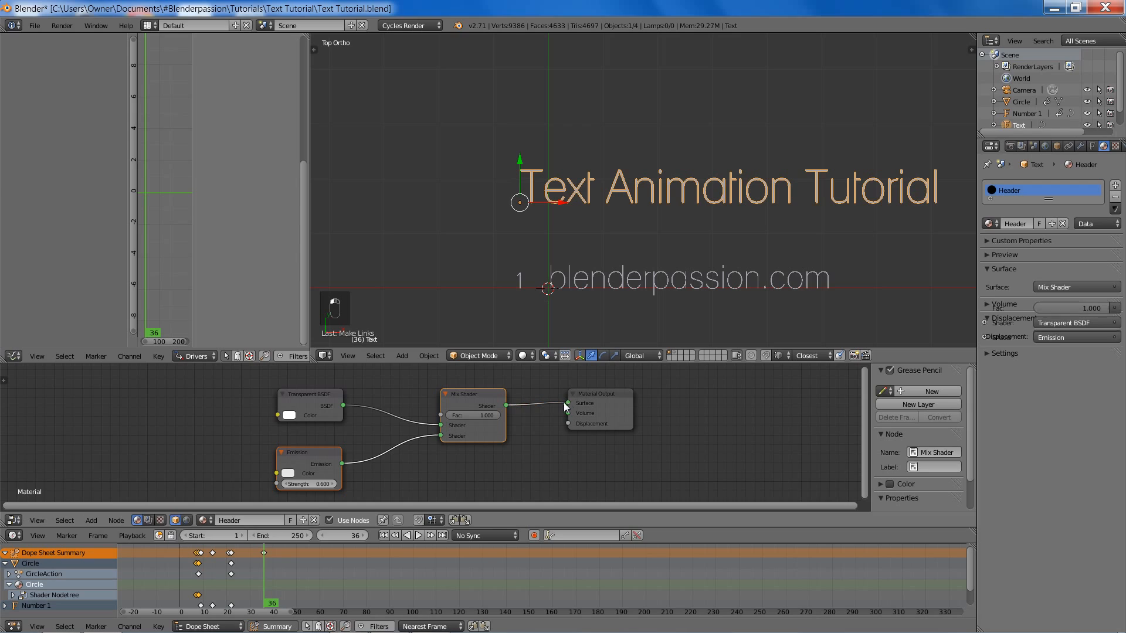
click(288, 474)
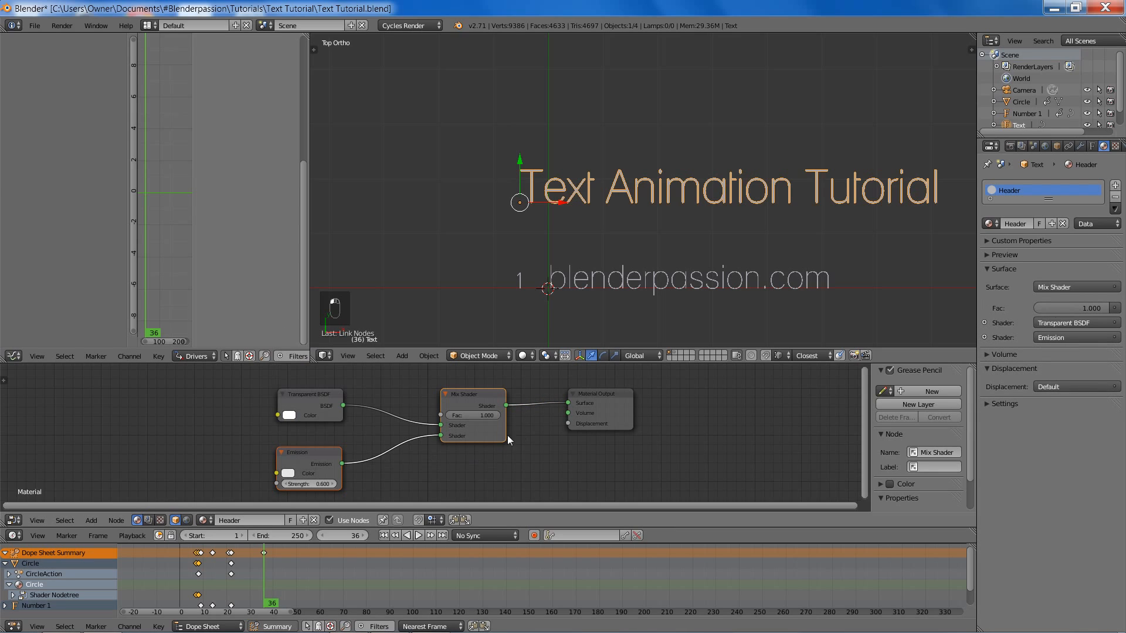
click(289, 415)
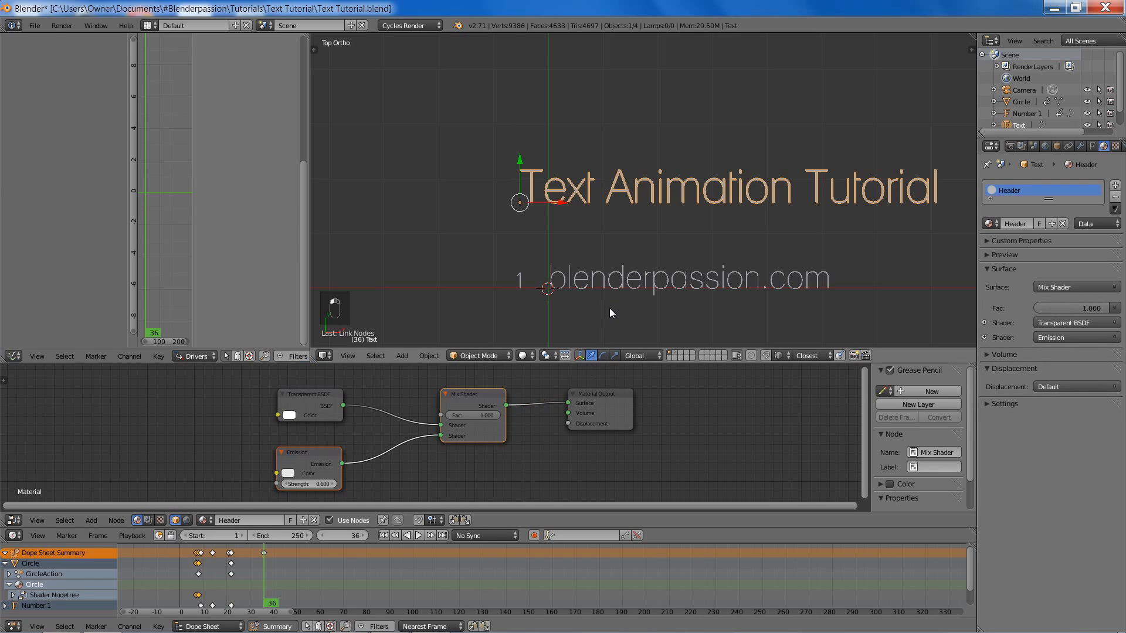
- Save the file over the existing Text Tutorial.blend
shift+middle_drag(610, 276, 557, 265)
key(ctrl+s)
click(597, 225)
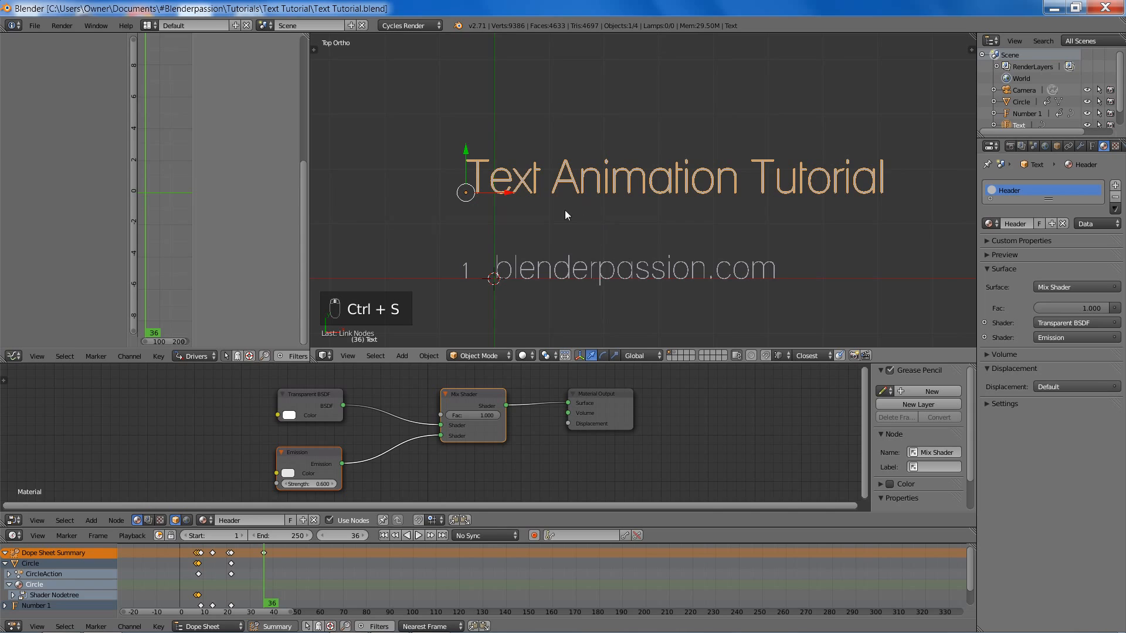
- Add a mesh plane at the scene center and scale it down to slightly taller than the title letters
shift+middle_drag(564, 210, 598, 223)
key(shift+a)
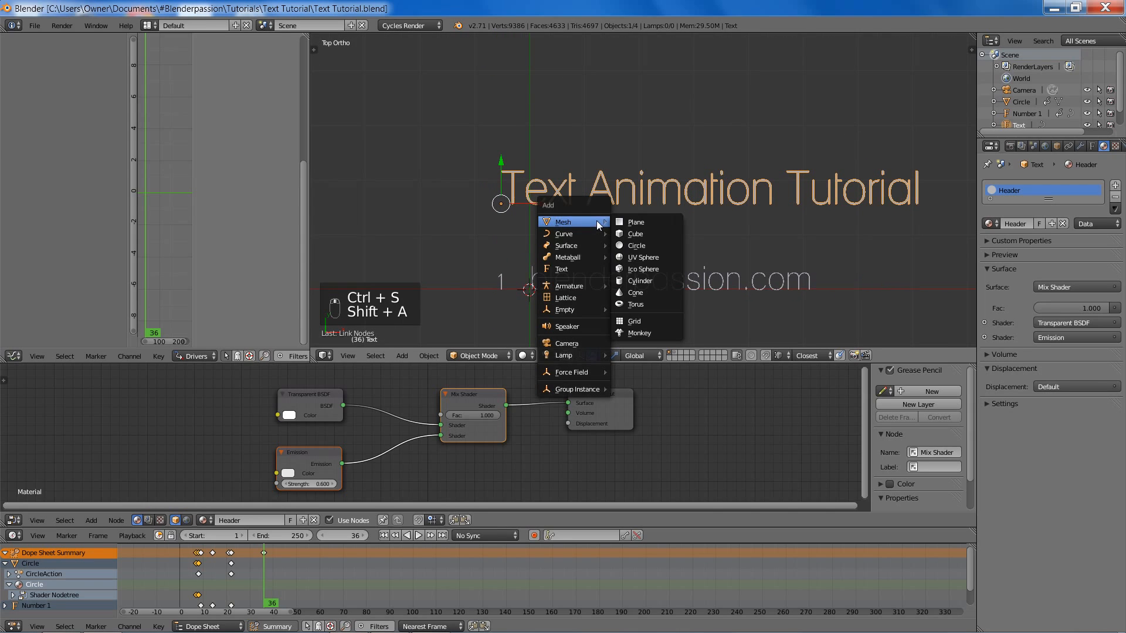
click(627, 222)
scroll(646, 234, down, 2)
key(s)
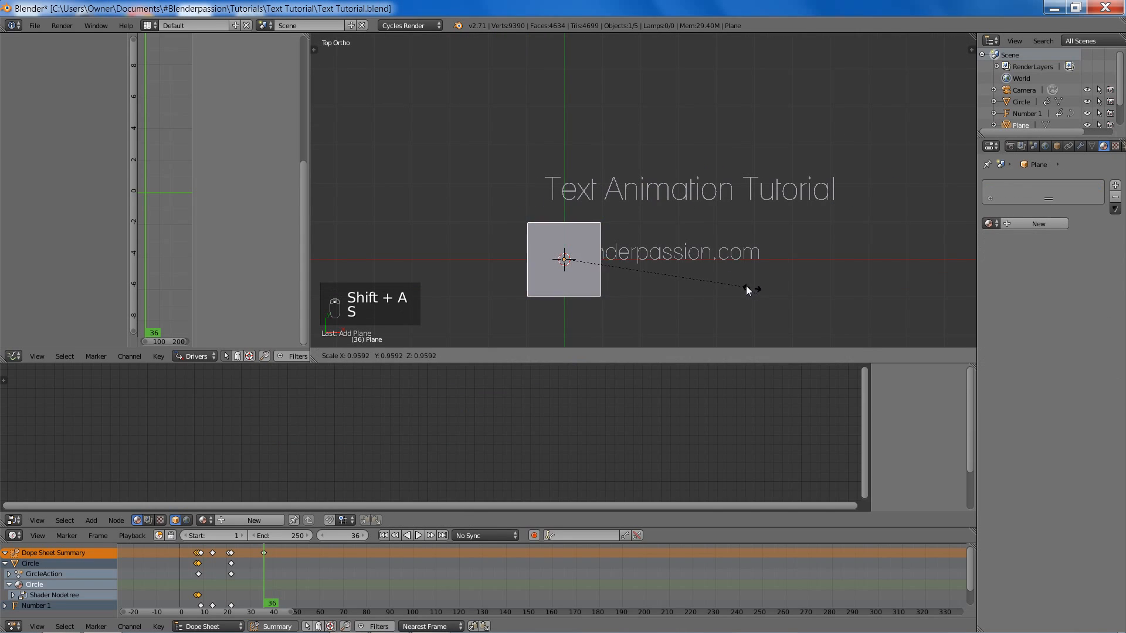
click(649, 274)
- Move the plane up along Y by about 1.87 so it covers the beginning of the title
scroll(650, 274, up, 3)
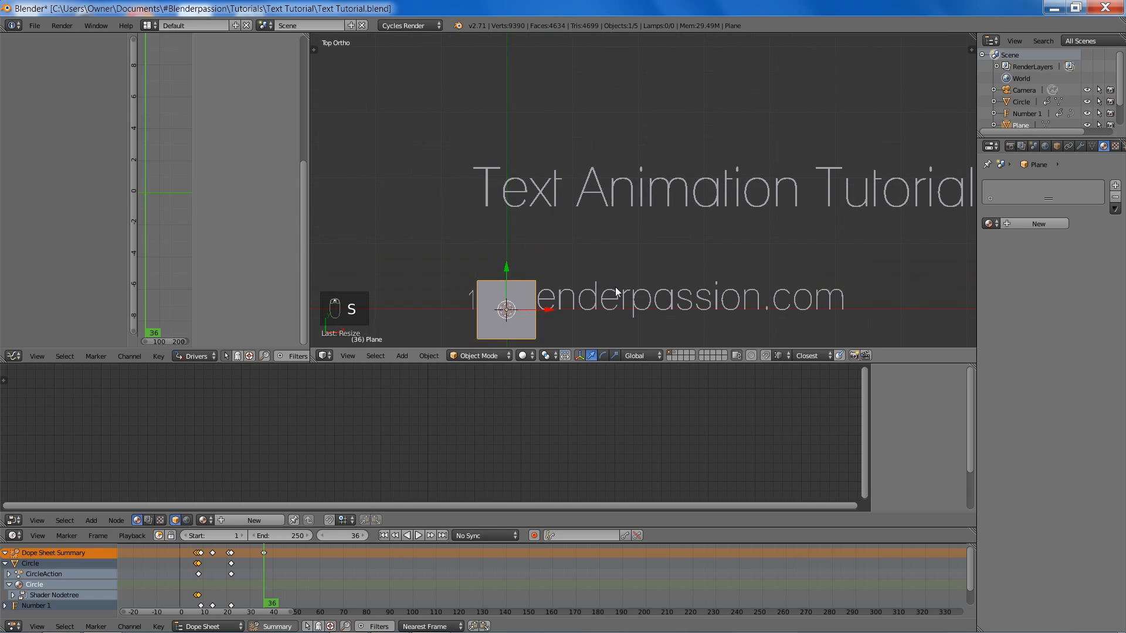
key(g)
key(y)
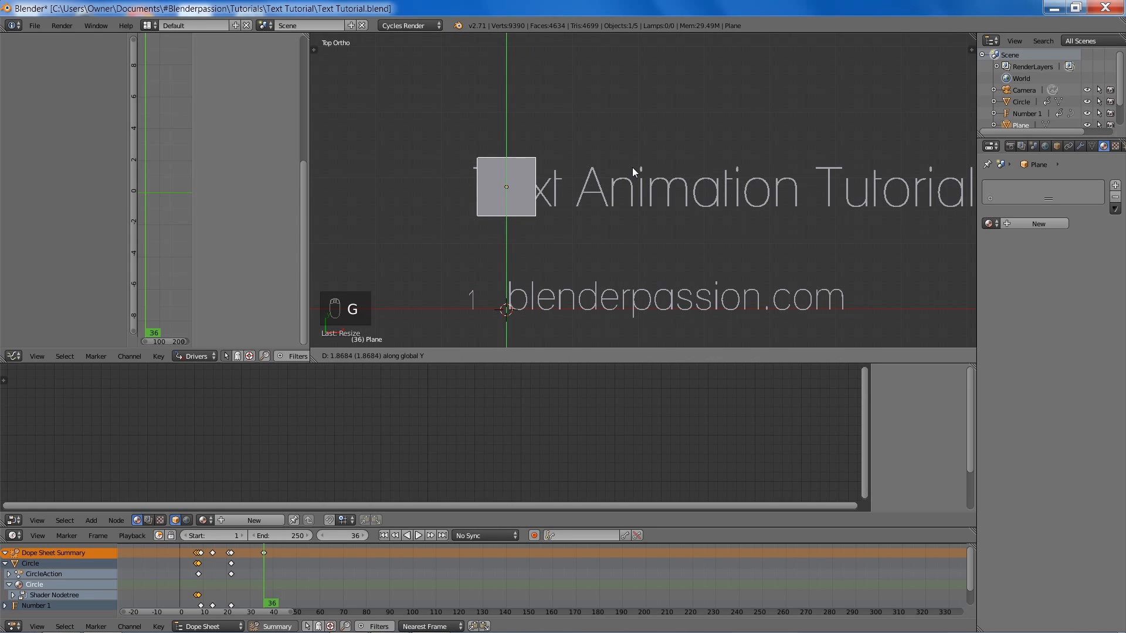
click(632, 167)
- Move the plane's left edge outward along X in wireframe until it sits just before the title's first letter
key(z)
scroll(645, 188, up, 3)
key(Tab)
scroll(605, 226, up, 1)
key(a)
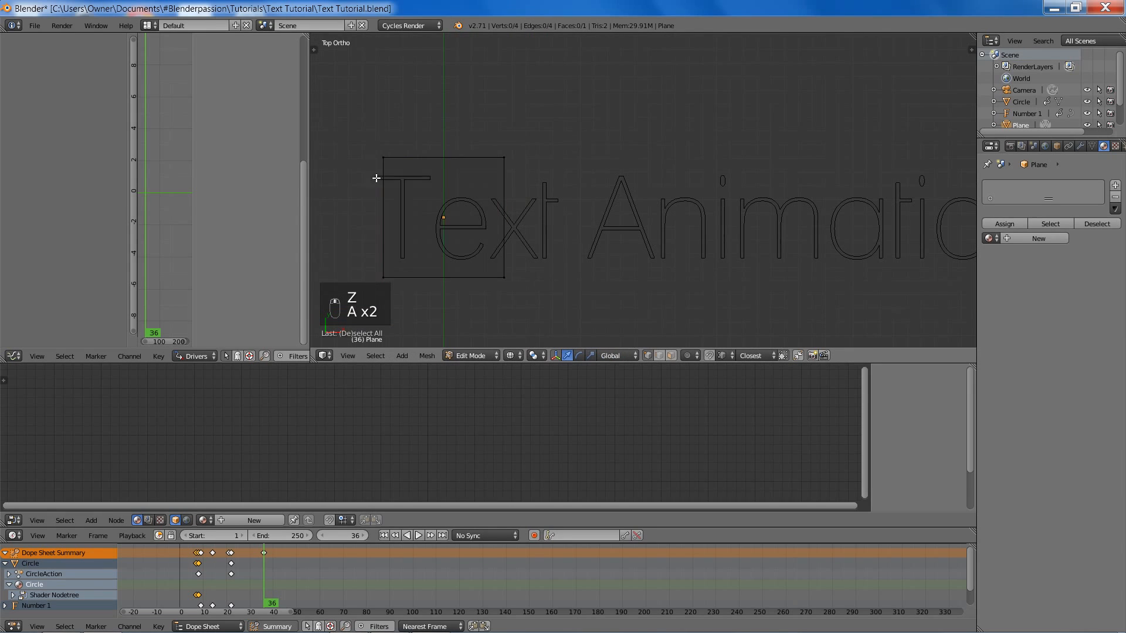
key(b)
drag(347, 139, 420, 309)
shift+middle_drag(539, 284, 677, 261)
key(g)
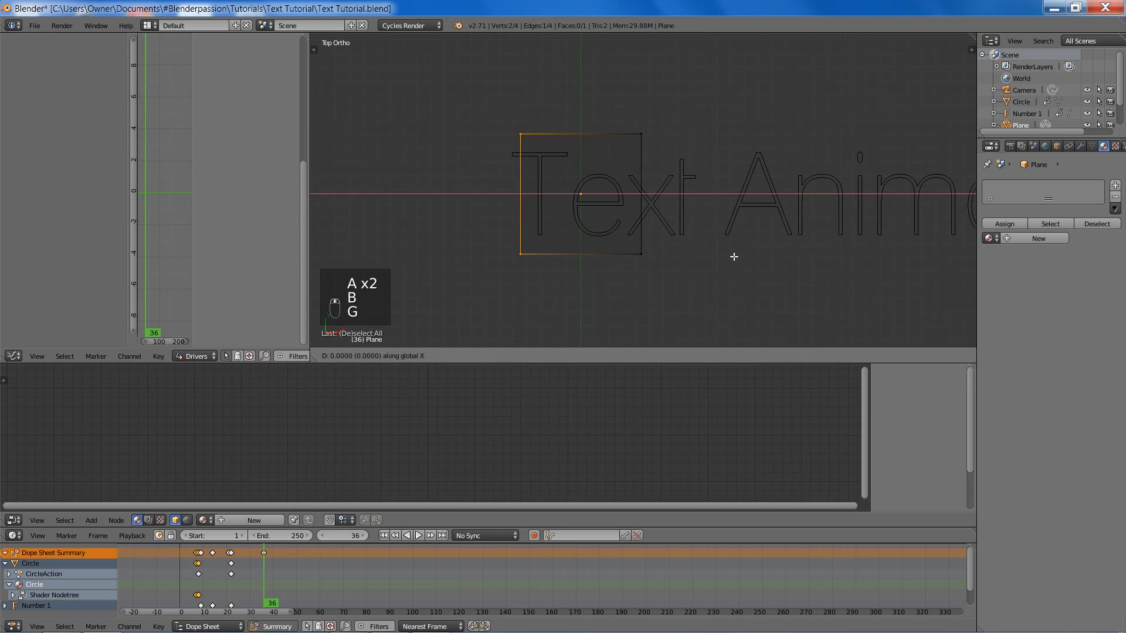
click(486, 271)
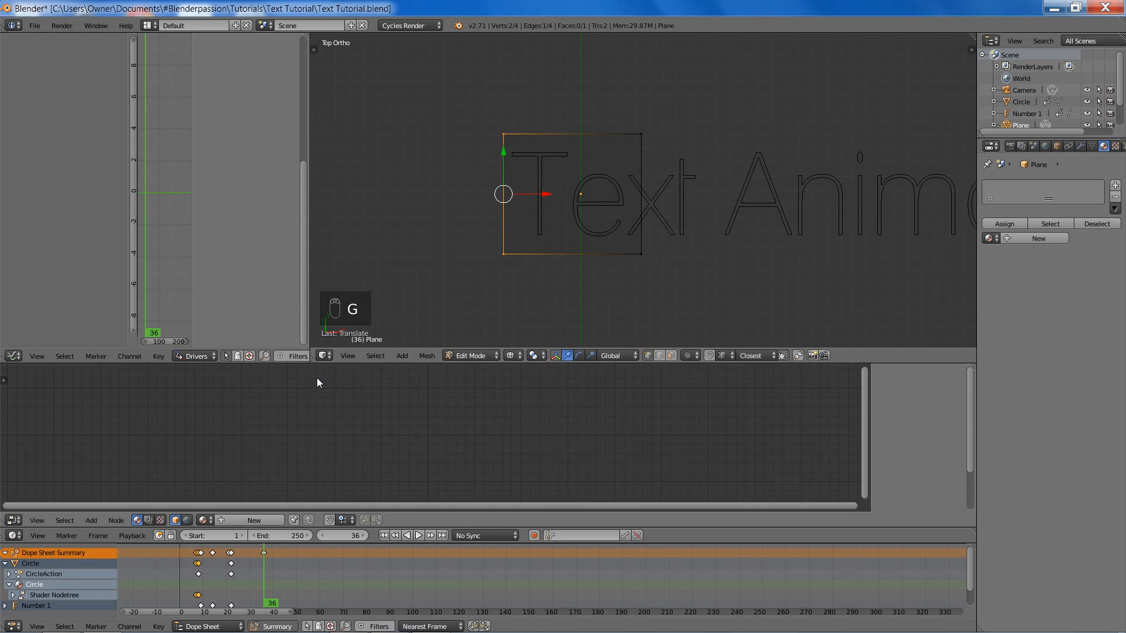
- Widen the 3D view across the graph editor area and extend the plane's right edge about 6.75 along X past the title's end
drag(313, 362, 57, 373)
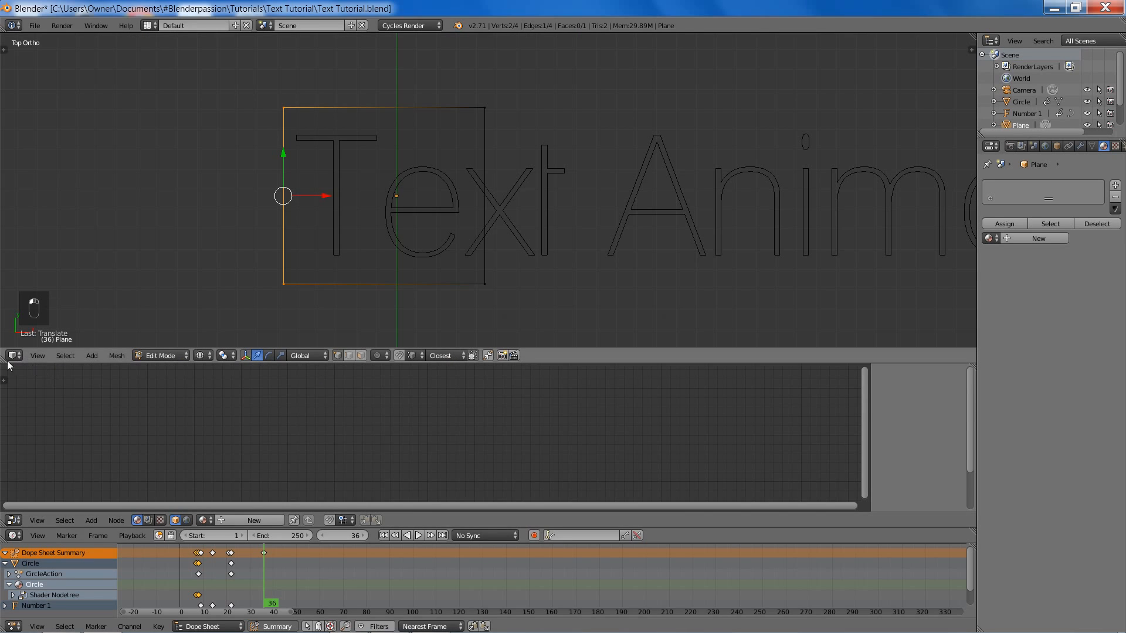
scroll(536, 259, down, 2)
key(a)
key(b)
drag(311, 91, 518, 307)
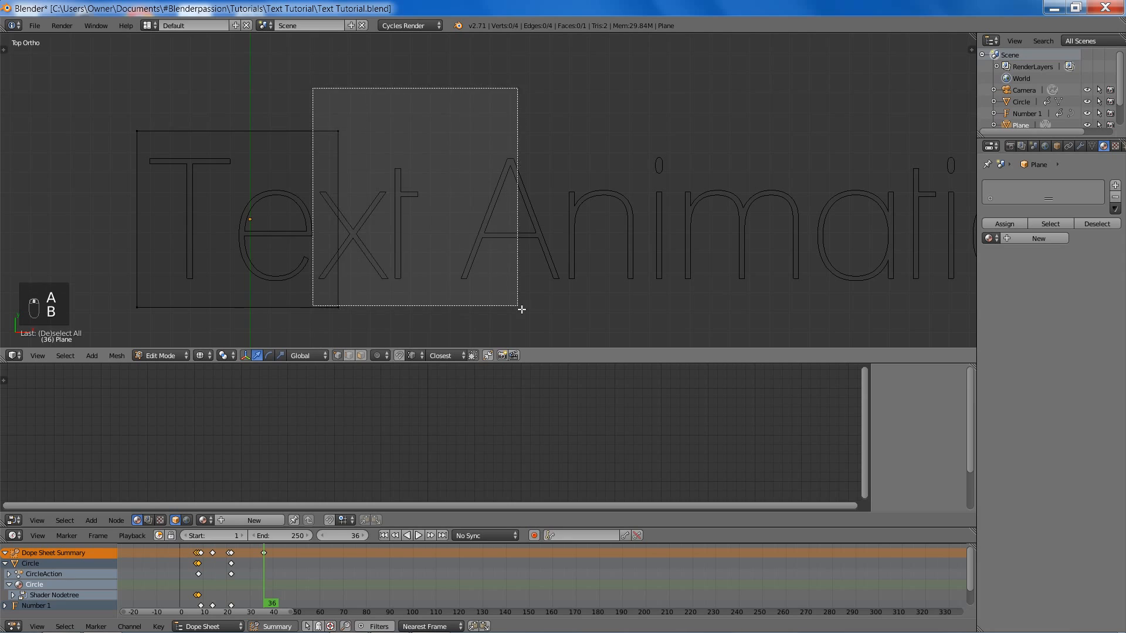
scroll(703, 242, down, 2)
scroll(703, 242, down, 1)
shift+middle_drag(704, 242, 470, 262)
key(g)
key(x)
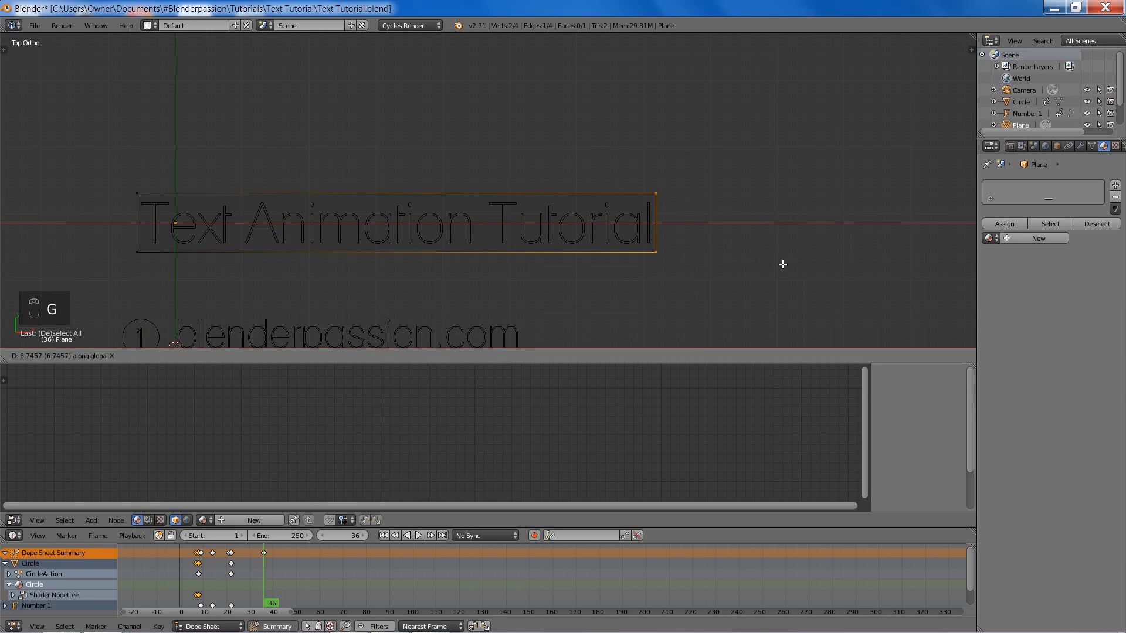
click(782, 262)
key(a)
key(Tab)
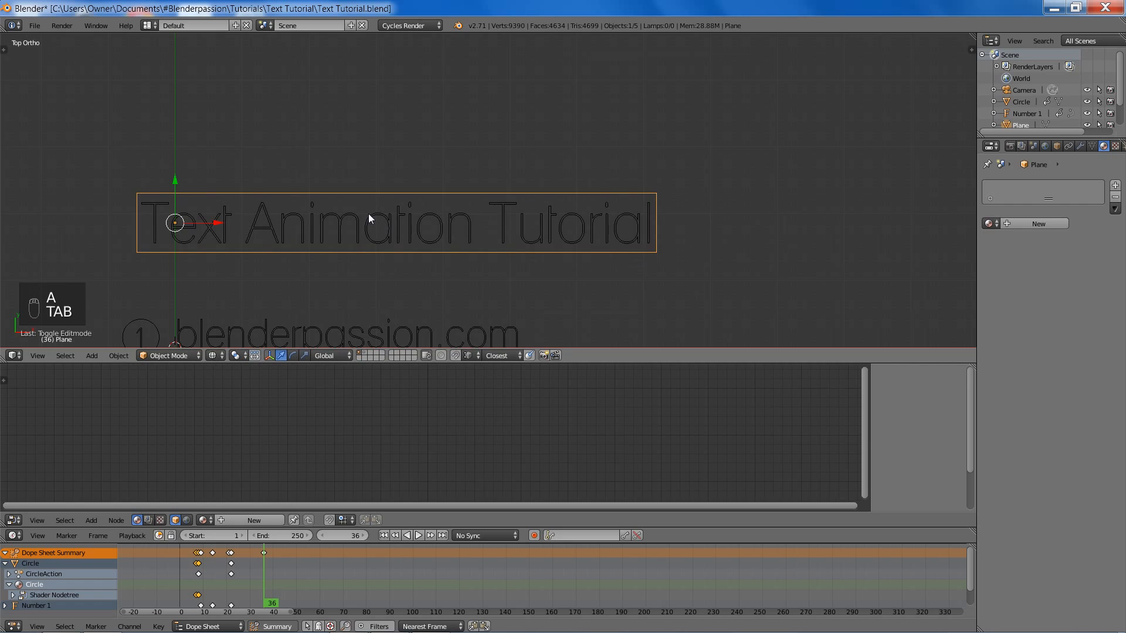
- Check in the user preferences' file settings that Auto Run Python Scripts is enabled
shift+middle_drag(368, 213, 522, 209)
key(z)
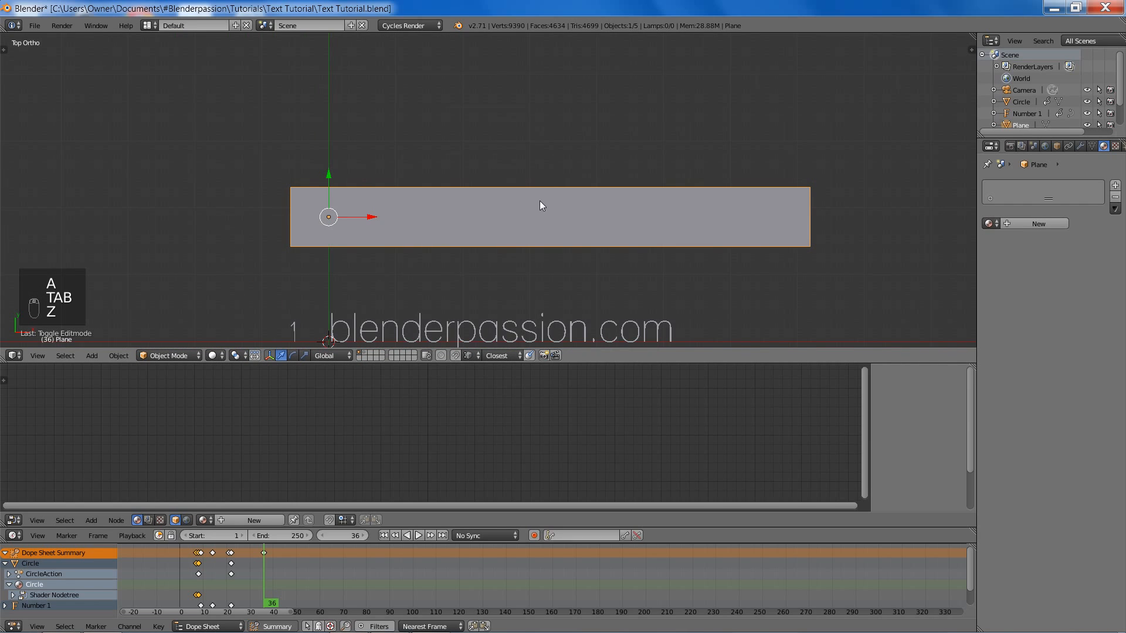
key(ctrl+alt+u)
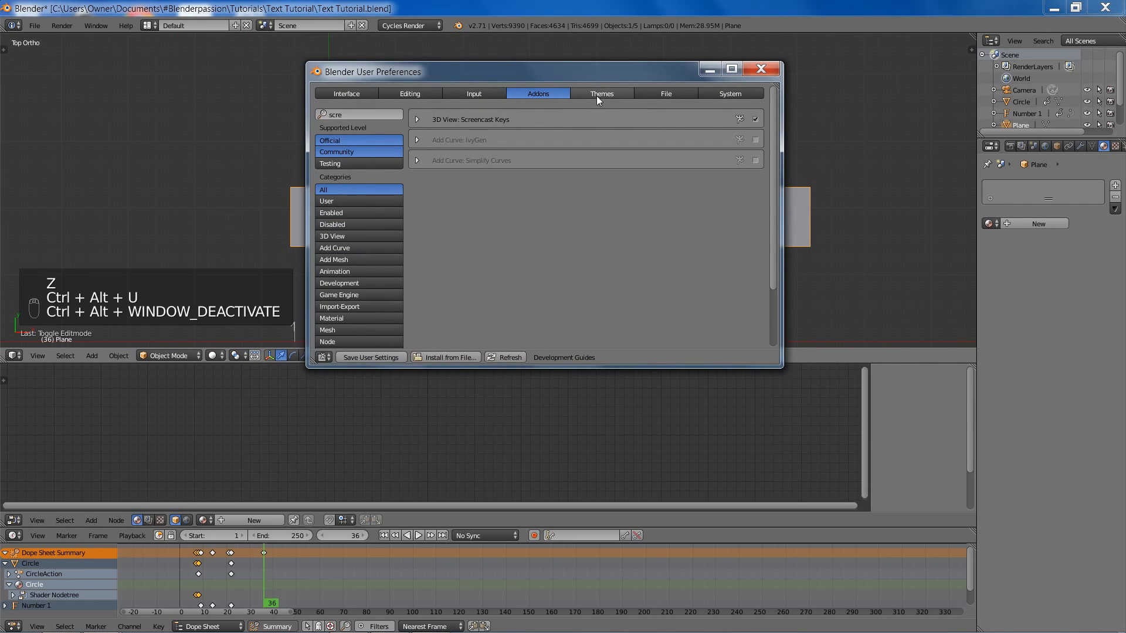
click(640, 95)
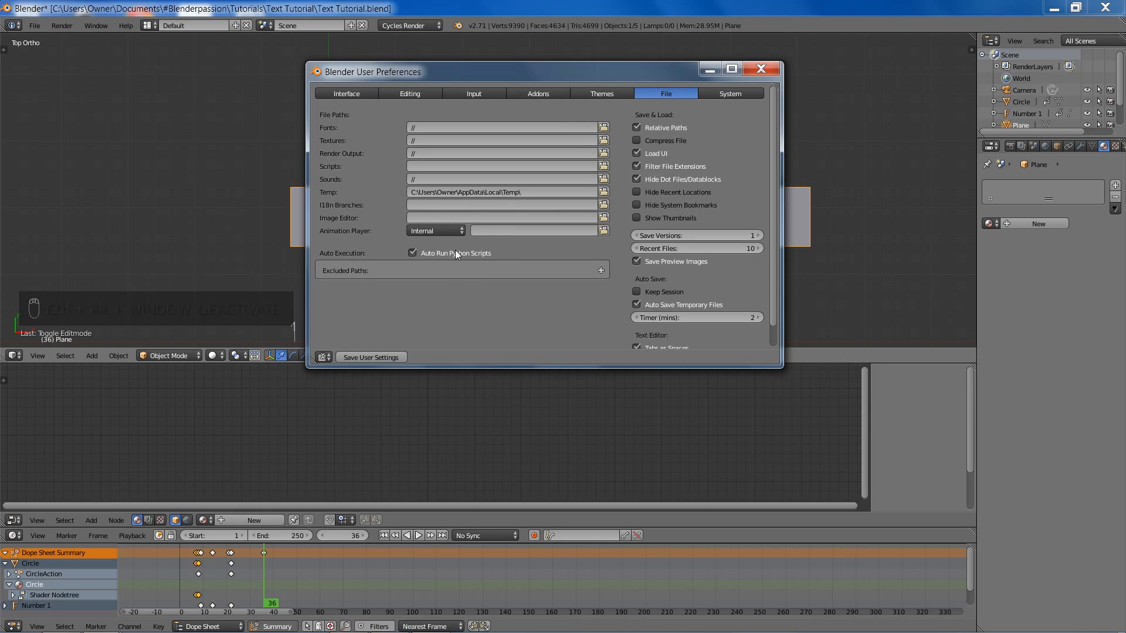
click(416, 252)
click(415, 252)
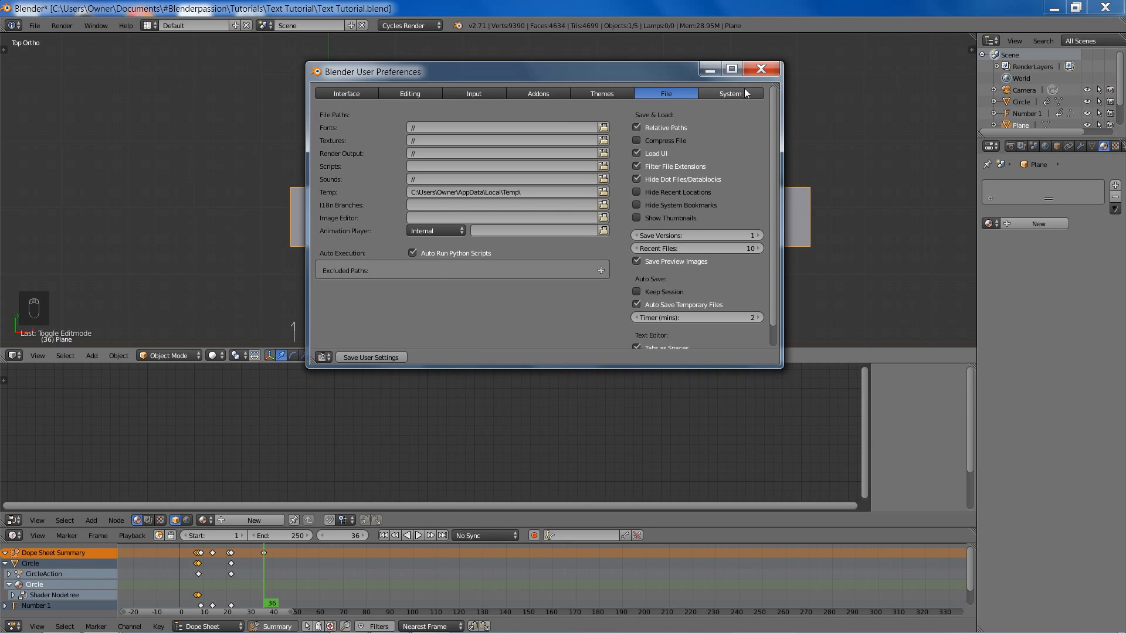
click(761, 71)
- Compare the title and its plane in wireframe, rendered and solid shading, inspecting the rendered letters up close
shift+middle_drag(560, 205, 644, 177)
key(z)
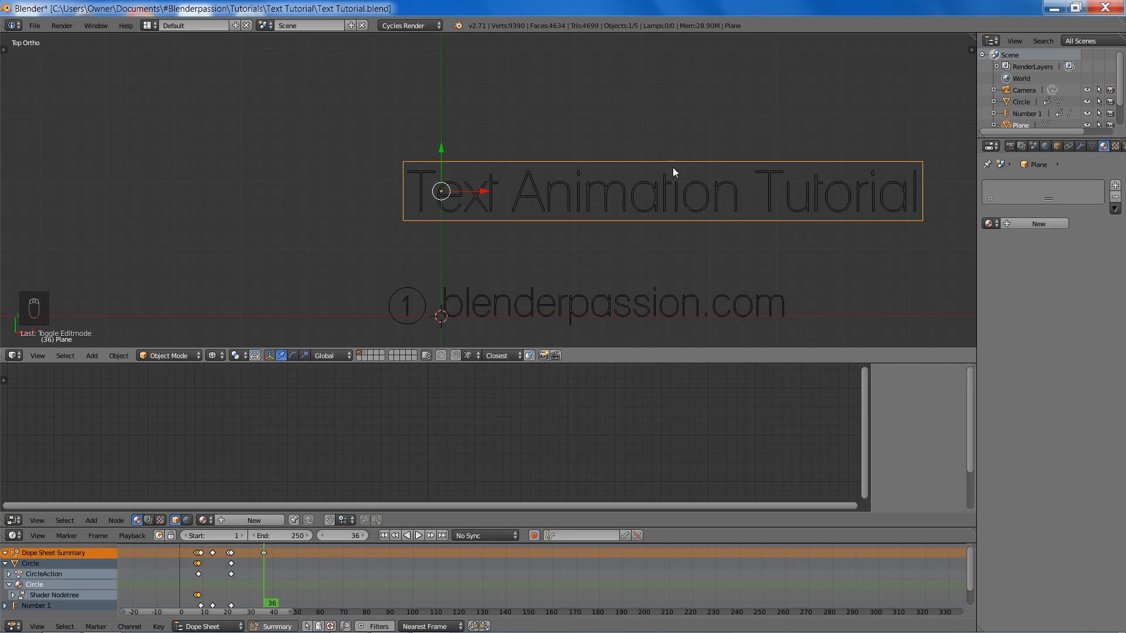
mouse_move(656, 214)
shift+middle_down()
mouse_move(510, 221)
mouse_move(658, 223)
shift+middle_up()
scroll(509, 219, down, 3)
key(shift+z)
scroll(658, 223, up, 4)
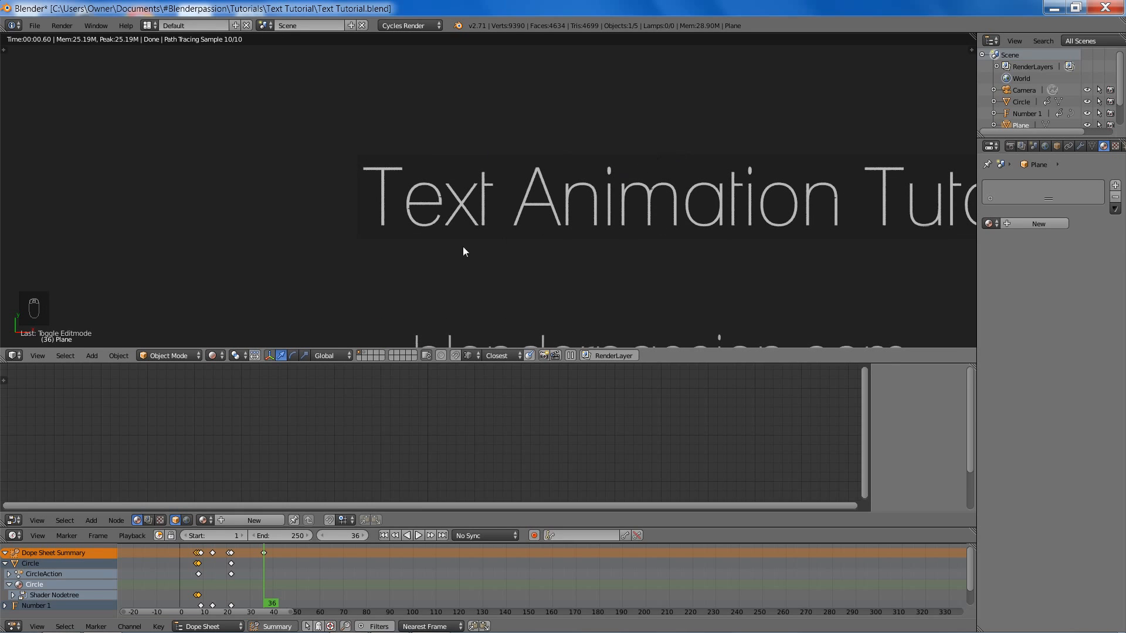
key(z)
key(z)
key(shift+z)
scroll(547, 224, up, 5)
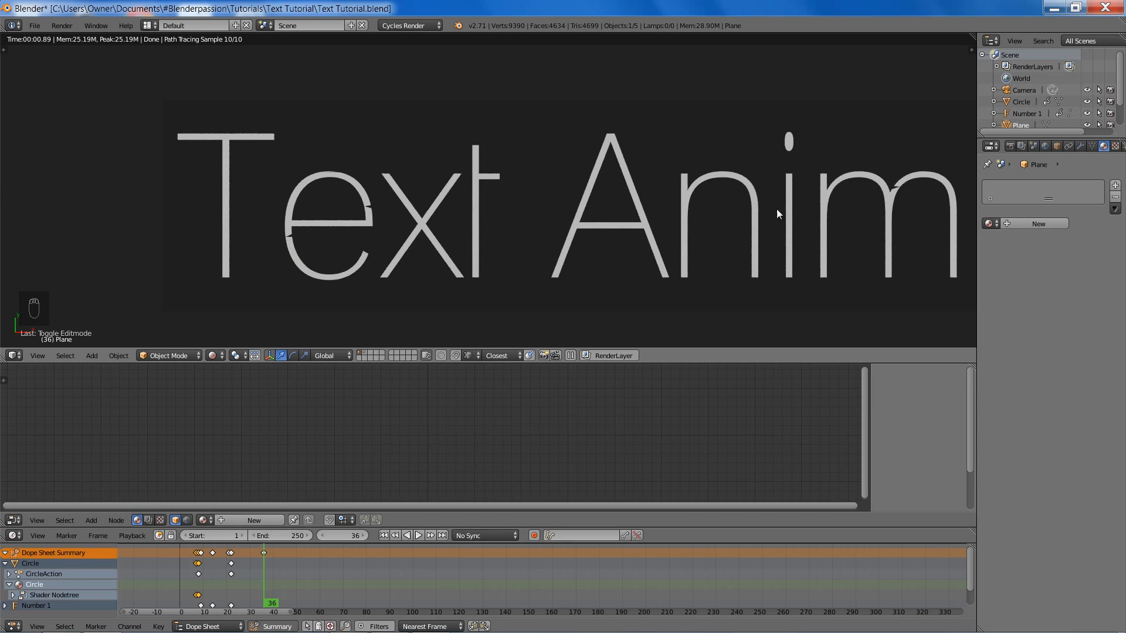
scroll(833, 220, down, 5)
key(z)
key(z)
key(z)
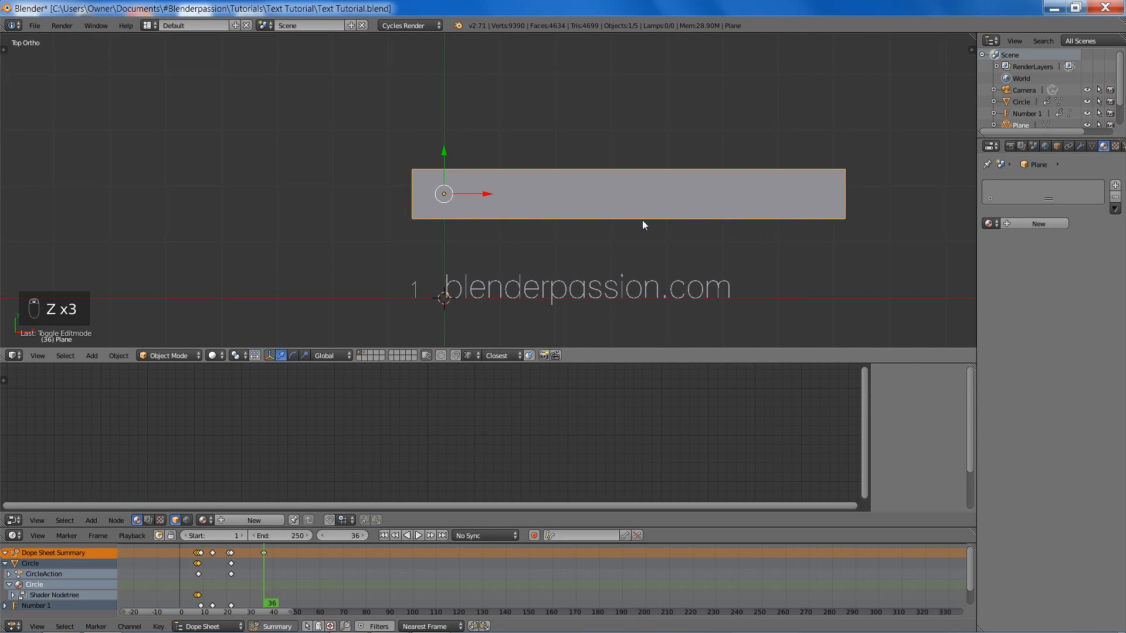
- Raise the plane slightly along Z in the side view so it sits just above the title
key(KP_3)
shift+middle_drag(643, 220, 257, 213)
scroll(714, 177, up, 10)
scroll(319, 232, up, 4)
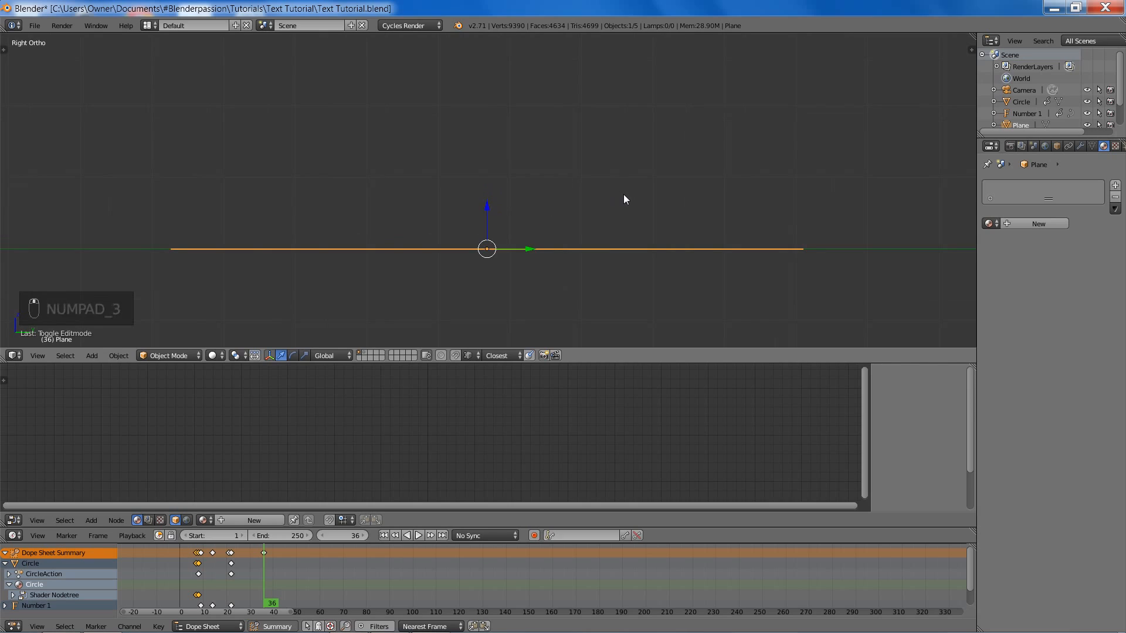
key(g)
key(z)
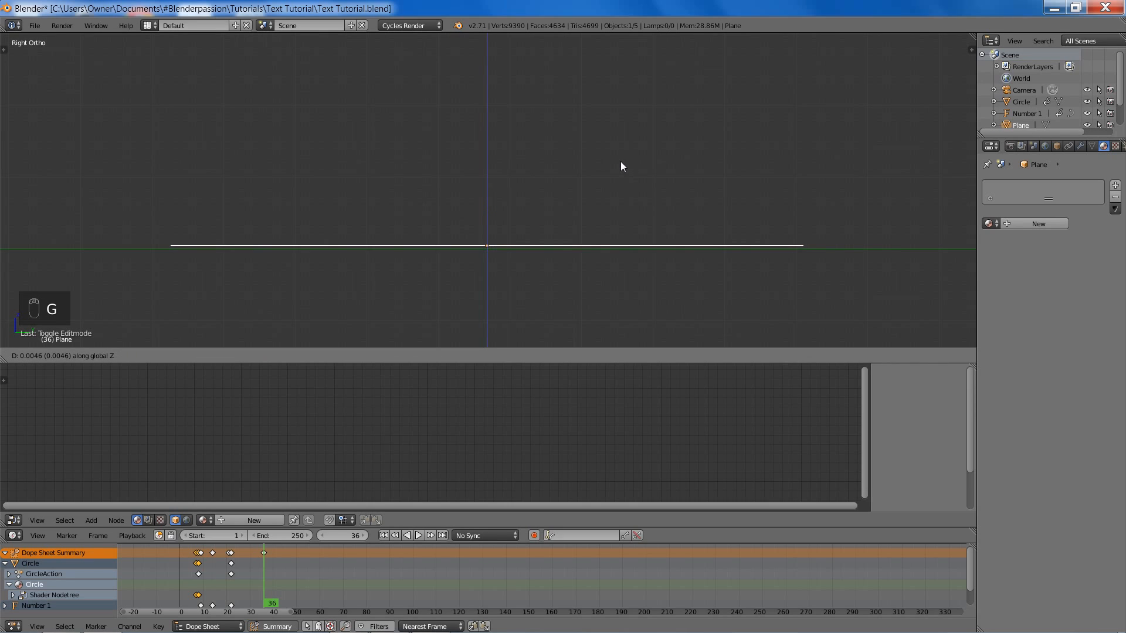
click(614, 167)
scroll(611, 206, down, 7)
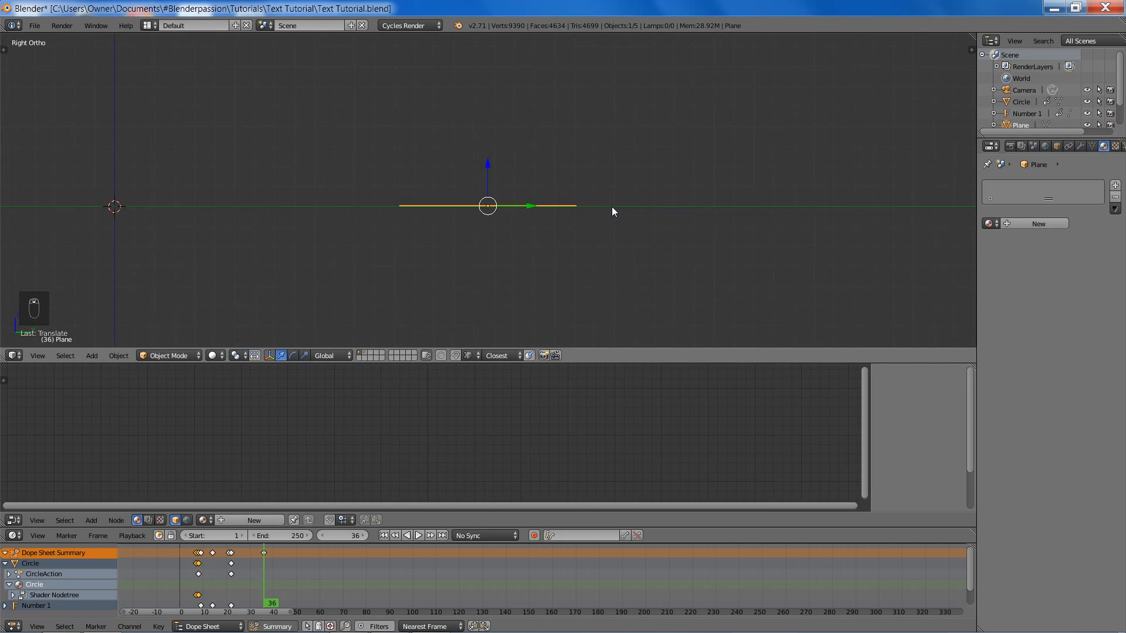
- Check from the top in rendered shading whether the plane hides the title, and return to solid shading
key(KP_7)
key(shift+z)
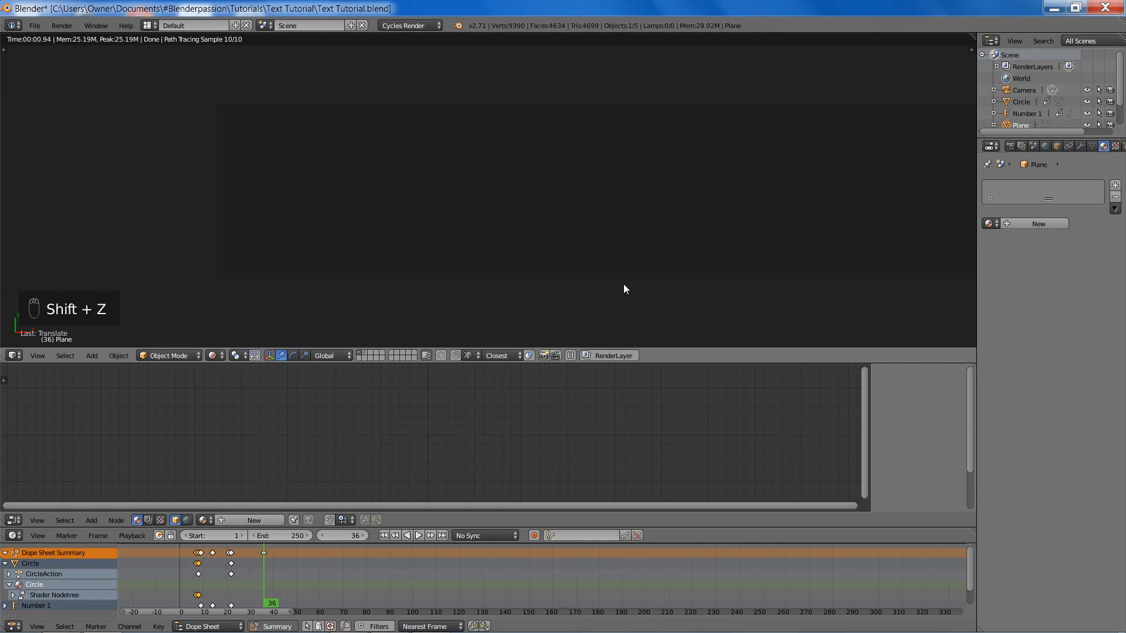
key(z)
key(z)
key(z)
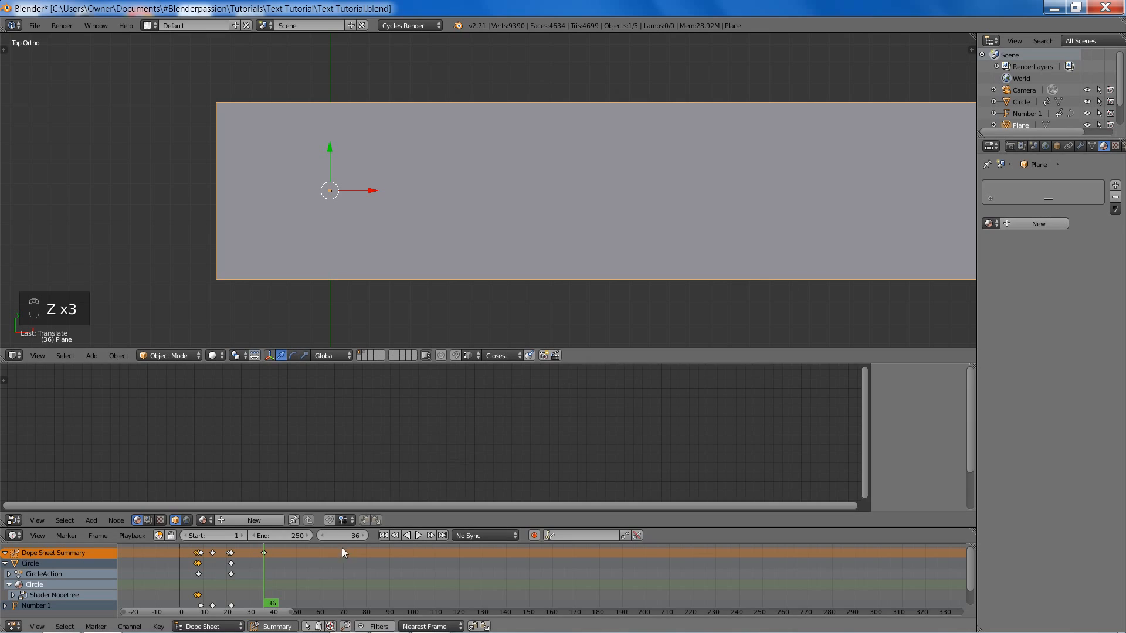
- Create a new material for the plane and link a Light Path node's Is Camera Ray output to the Diffuse BSDF color
click(264, 519)
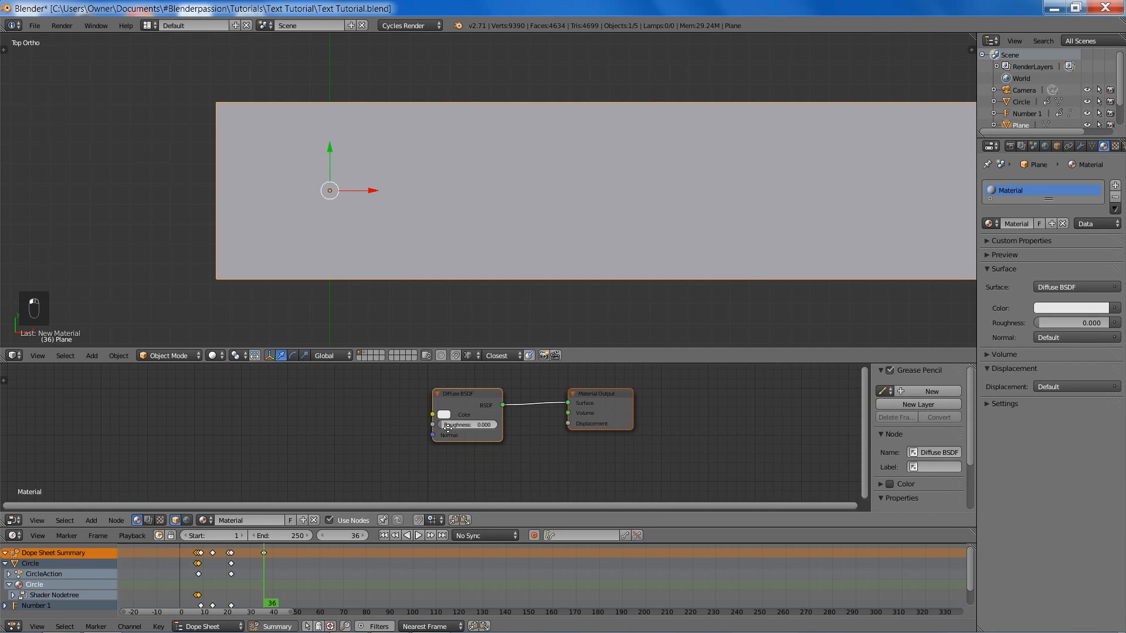
middle_drag(449, 430, 505, 445)
key(shift+a)
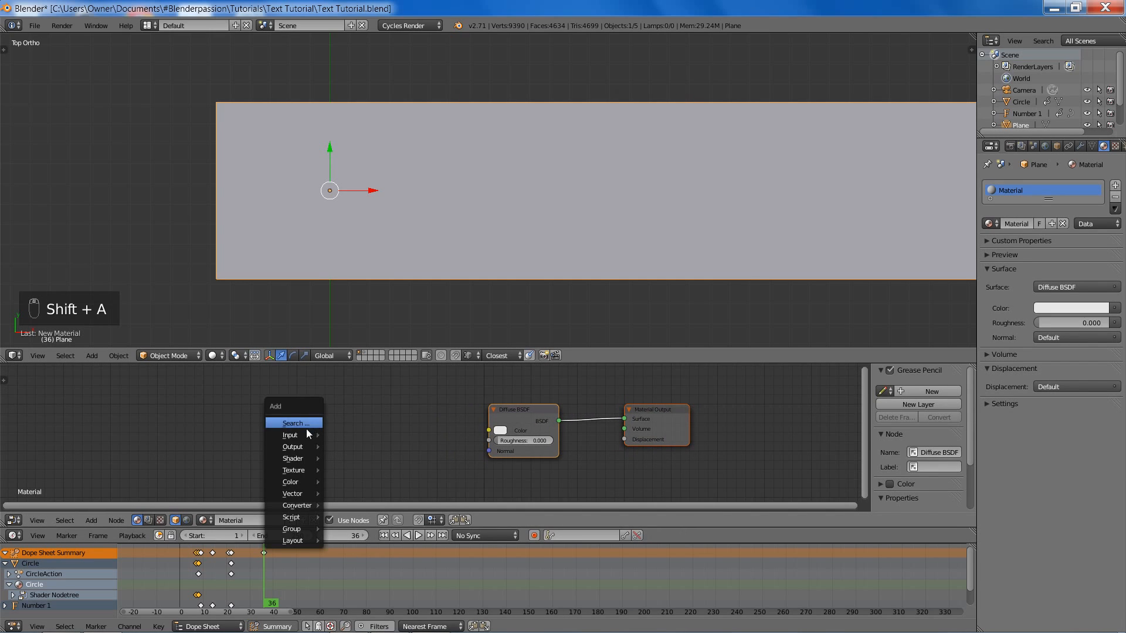
mouse_move(306, 434)
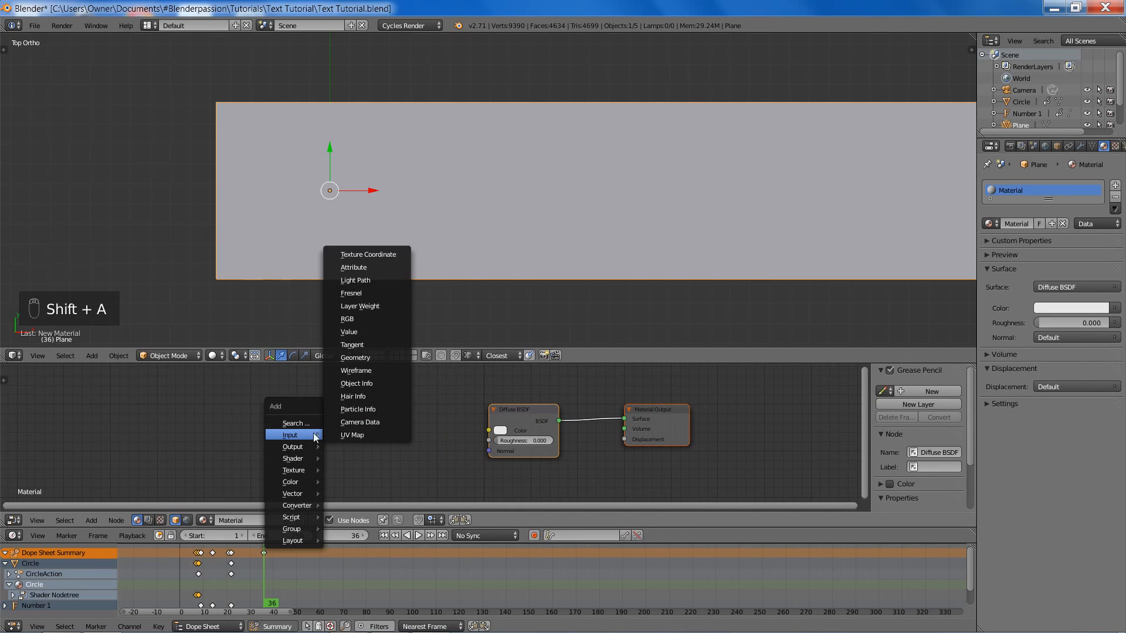
click(360, 283)
click(233, 378)
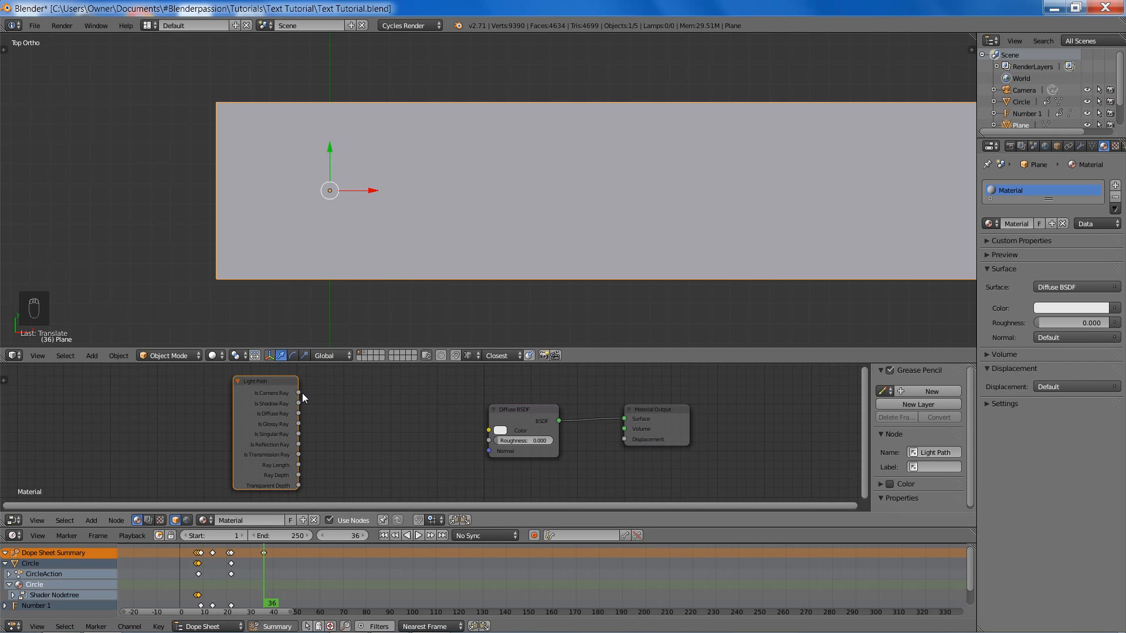
drag(301, 392, 489, 431)
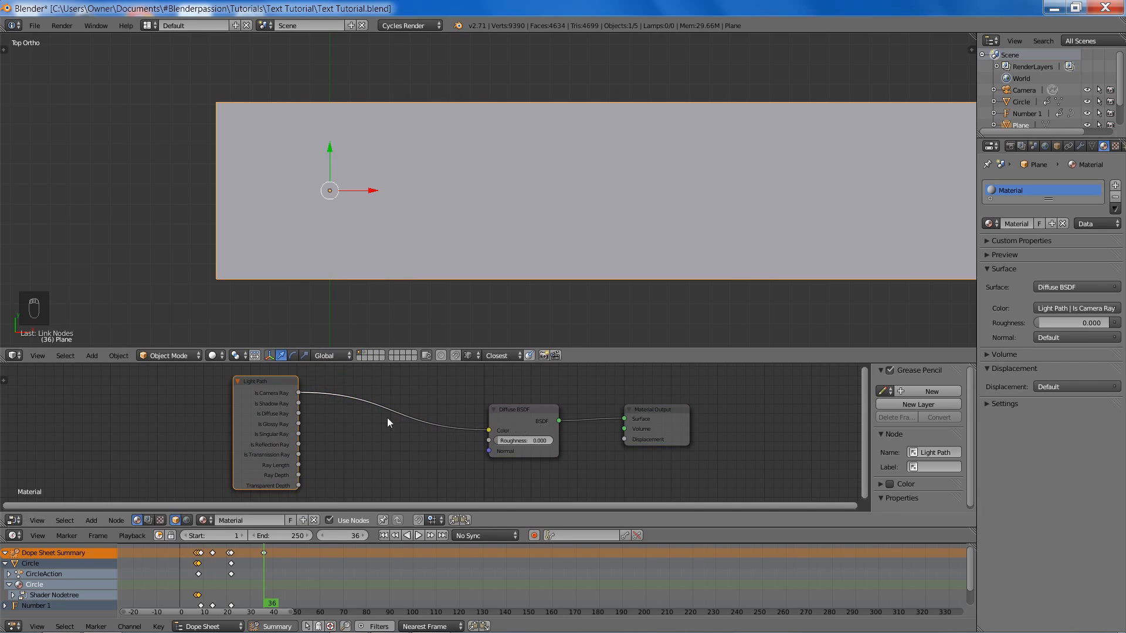
drag(256, 406, 291, 413)
- Preview the plane with its Light Path material in rendered shading from the top, and return to solid shading
key(shift+z)
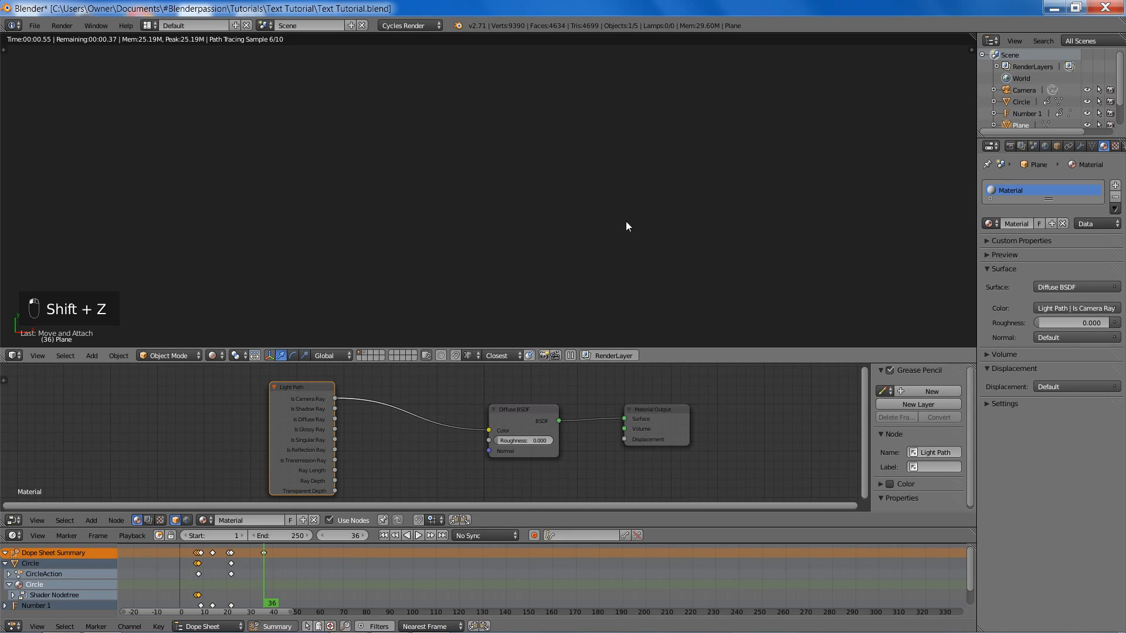
key(z)
key(z)
key(z)
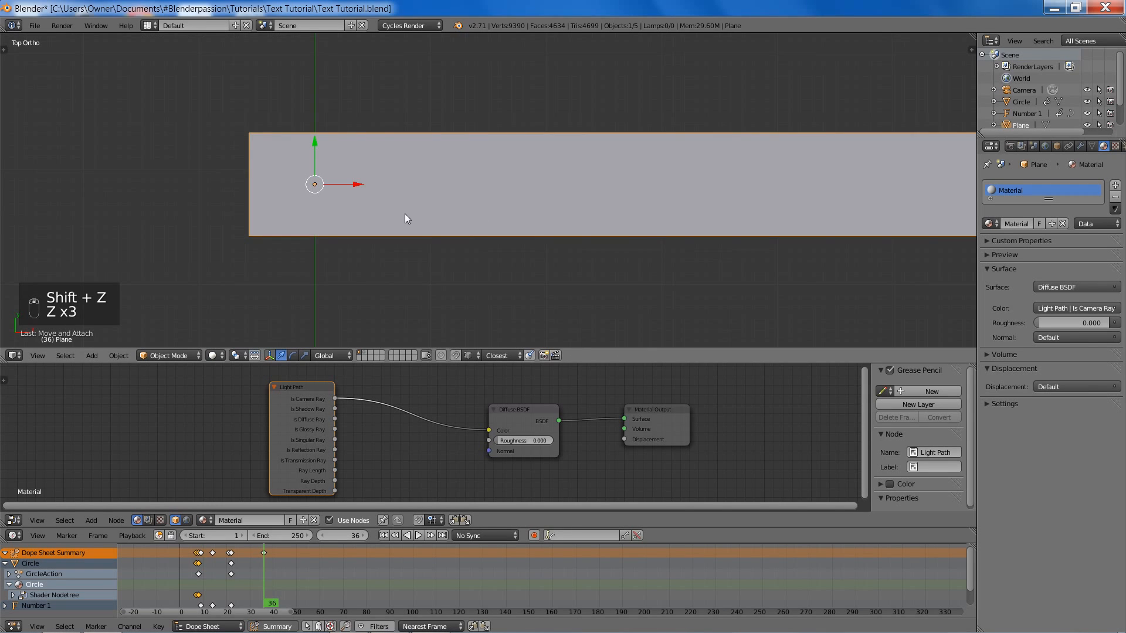
key(g)
right_click(423, 215)
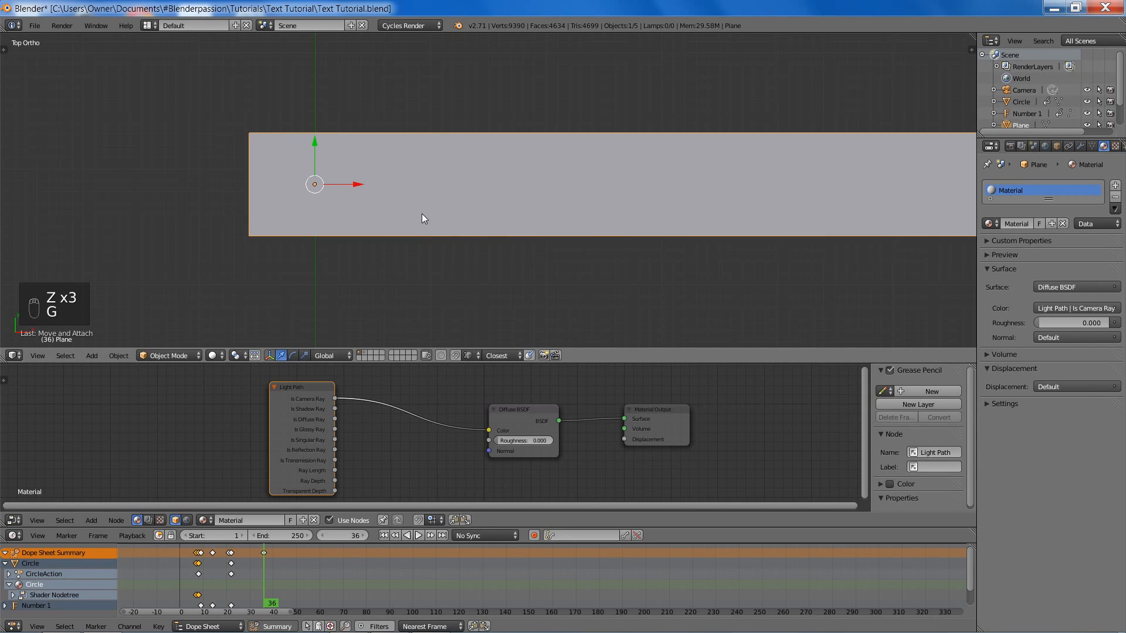
- Try sliding the plane along X in rendered shading to preview how the title is revealed
key(shift+z)
key(g)
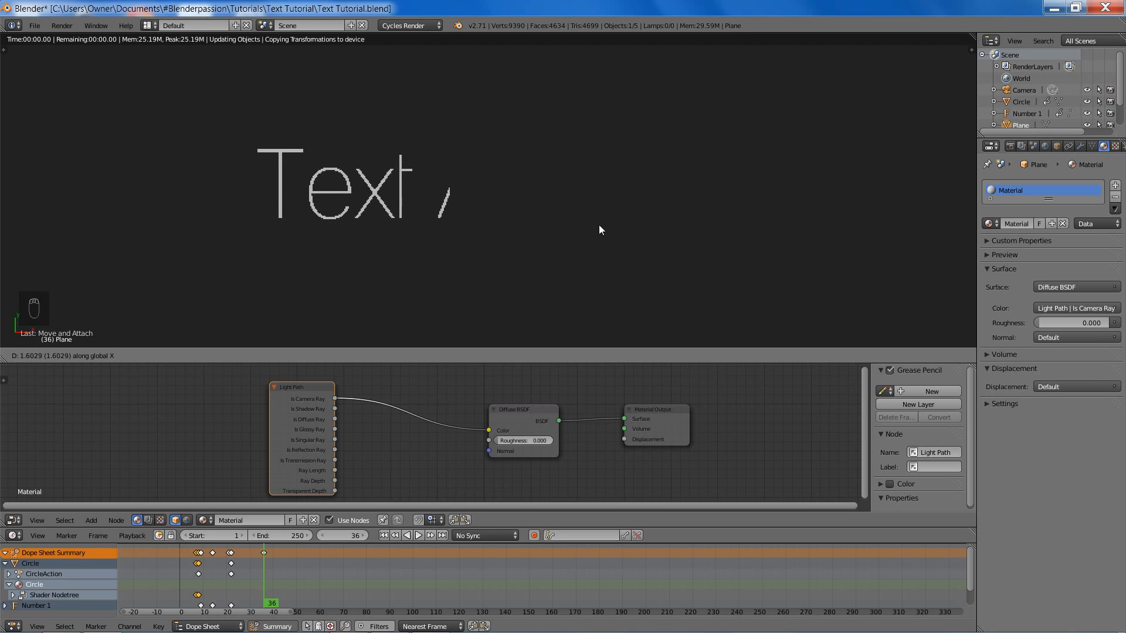
click(533, 209)
key(z)
key(z)
key(z)
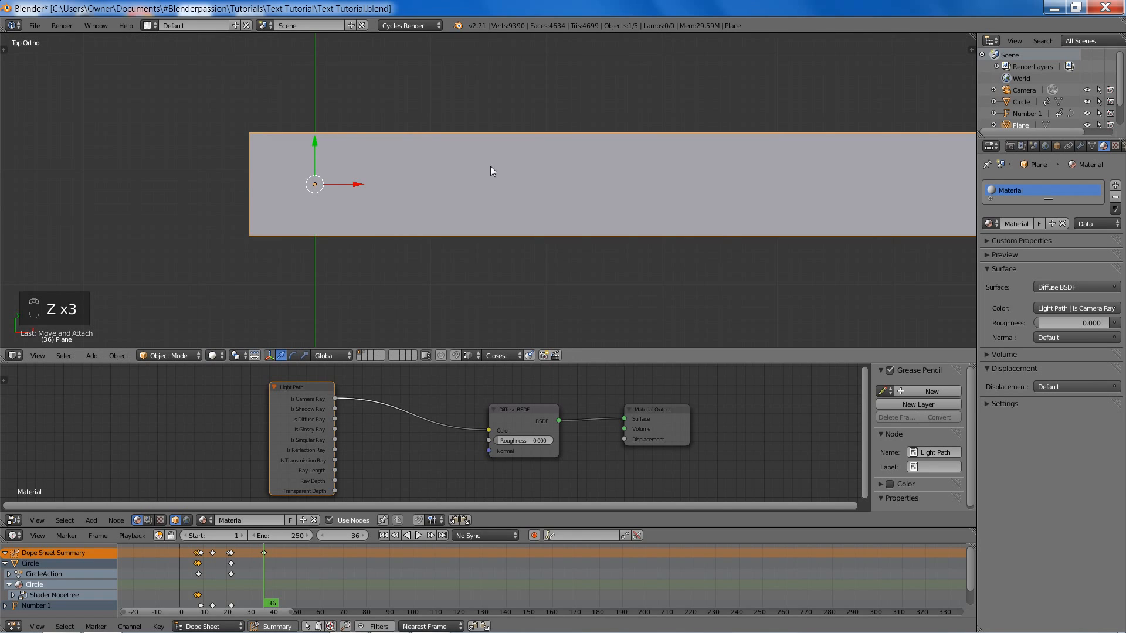
- Move the plane along X in rendered shading until the title's first two letters are exposed, and compare with solid shading
shift+middle_drag(489, 187, 509, 158)
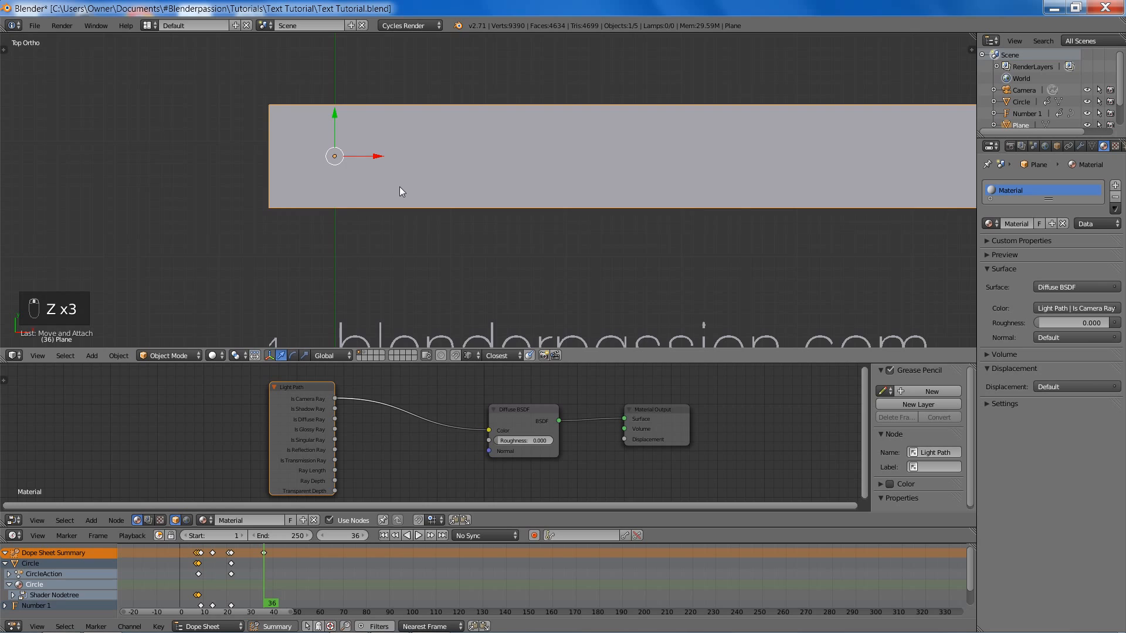
key(shift+z)
key(g)
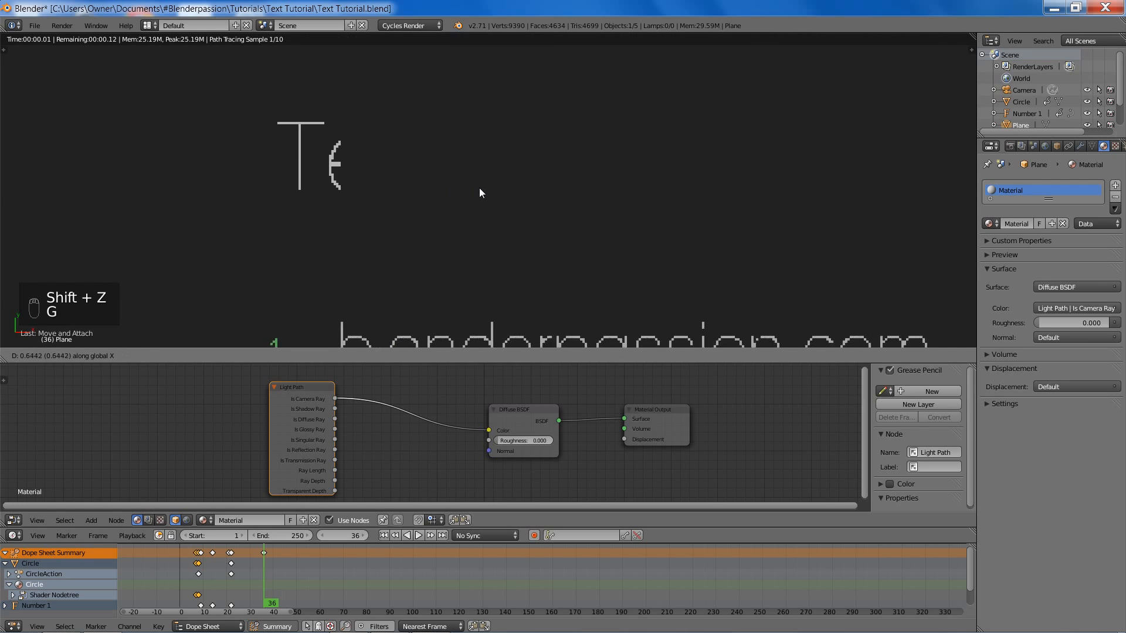
click(486, 188)
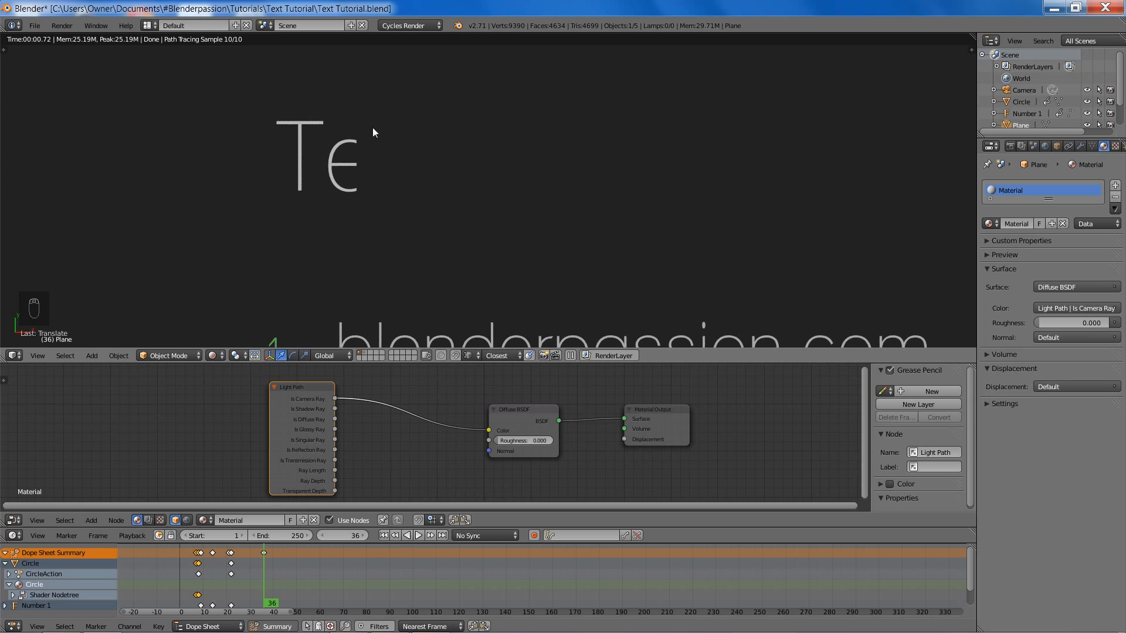
key(z)
key(z)
key(z)
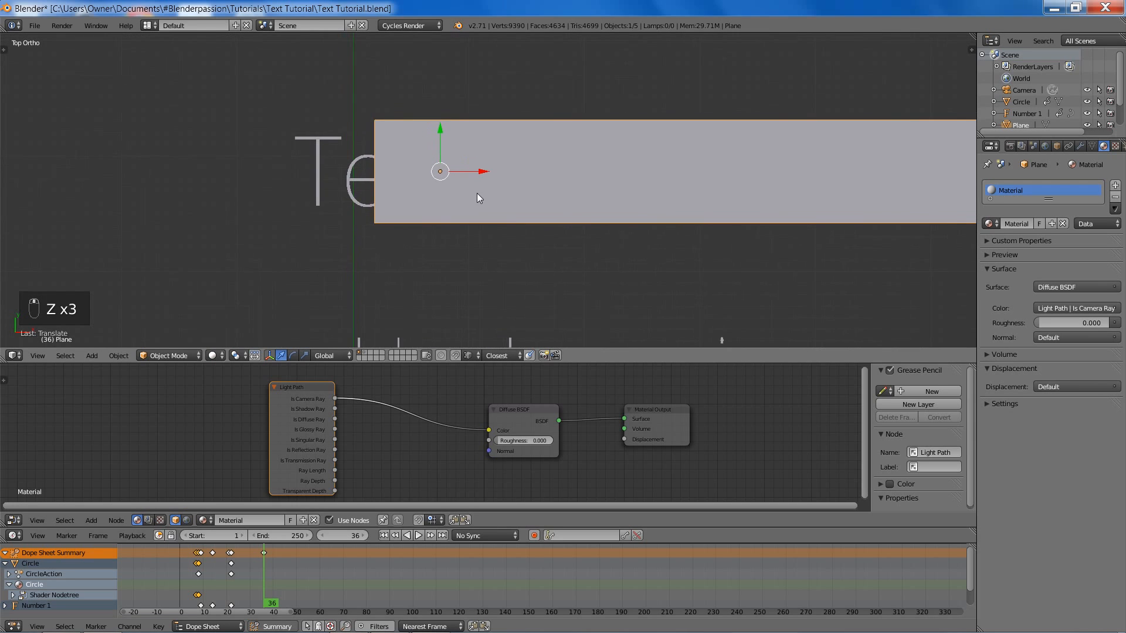
- Recheck the shifted plane in rendered and solid shading and undo its last move
key(shift+z)
key(z)
key(z)
key(z)
key(ctrl+z)
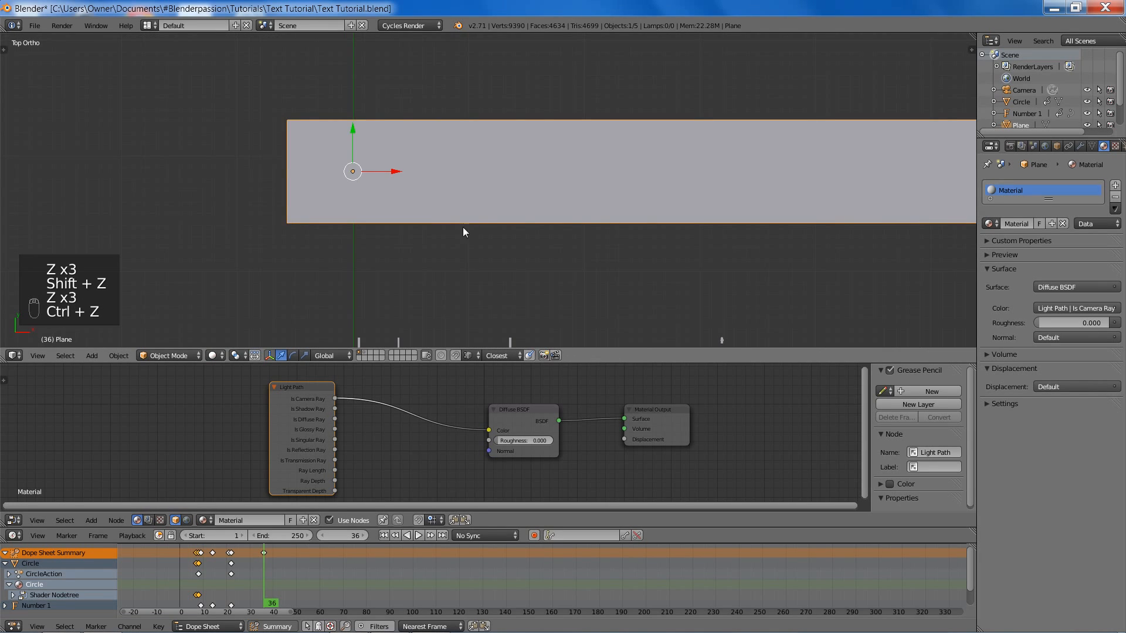
- Enlarge the node editor and move the Light Path node closer to the Diffuse BSDF node
scroll(390, 420, down, 3)
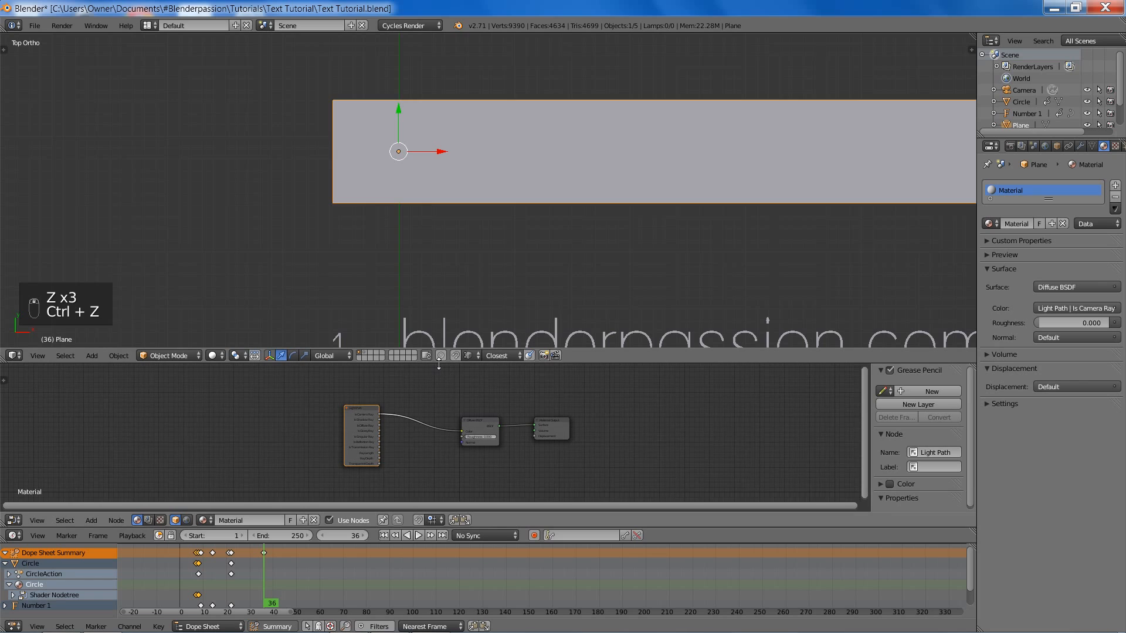
drag(438, 362, 459, 282)
scroll(423, 369, up, 2)
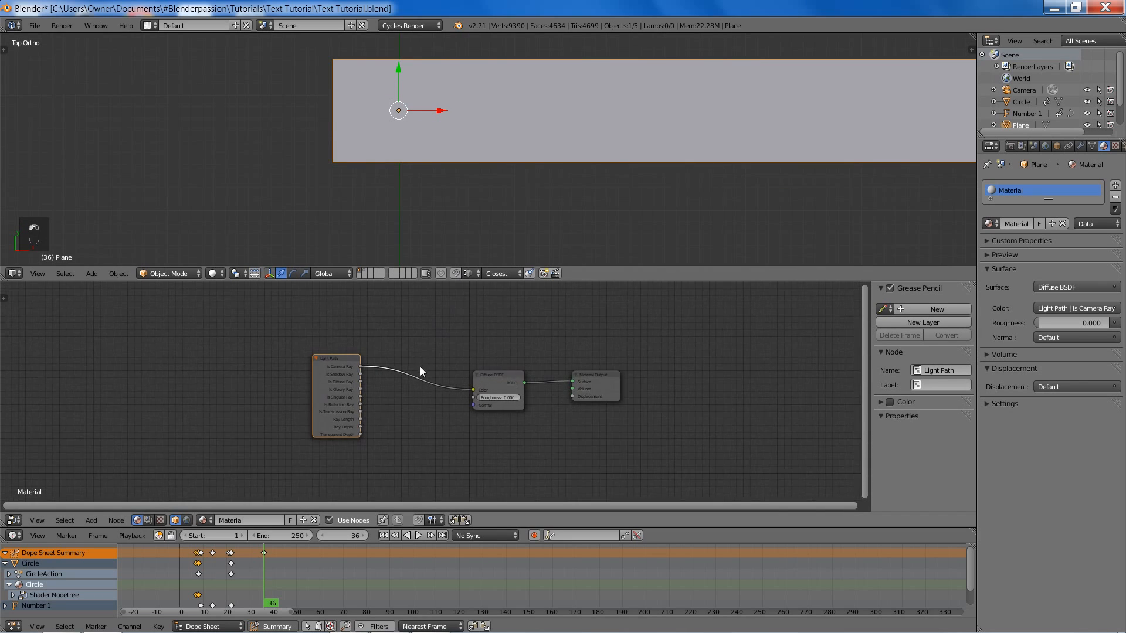
key(g)
click(463, 360)
- Move the Light Path, Diffuse BSDF and Material Output nodes together to make room in the node editor
key(a)
key(b)
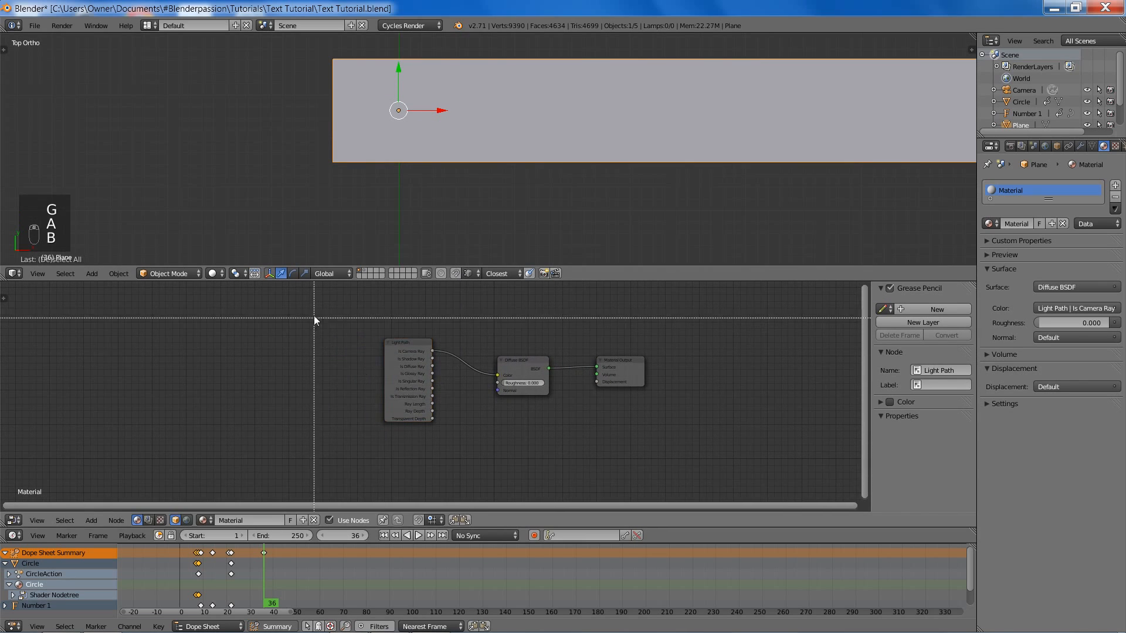
drag(315, 316, 668, 430)
key(g)
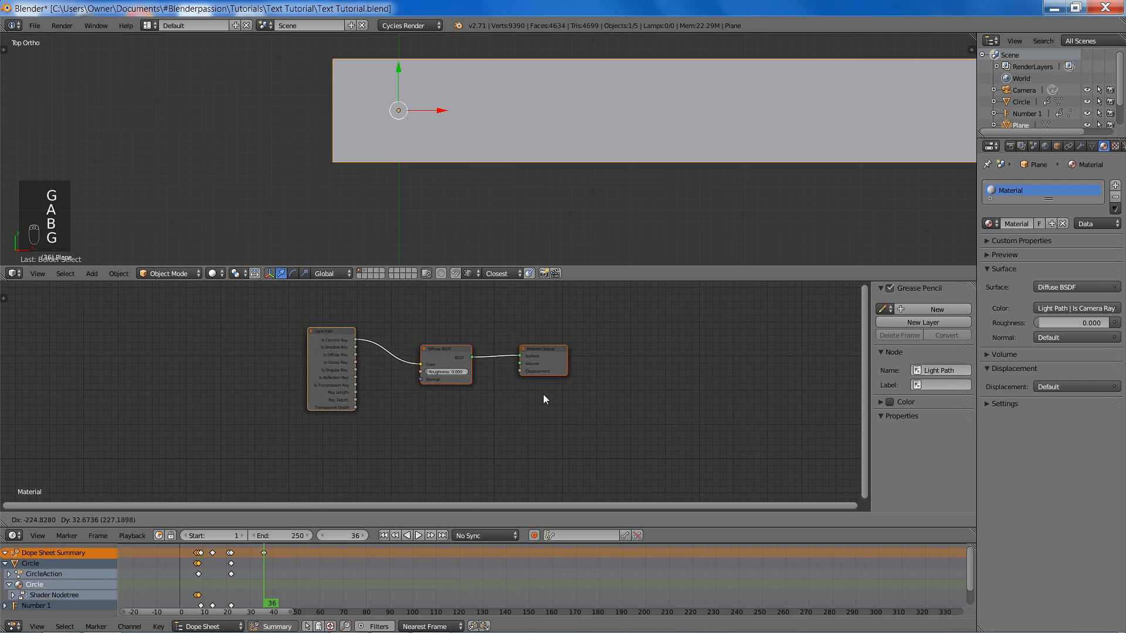
click(506, 405)
key(a)
middle_drag(531, 381, 573, 364)
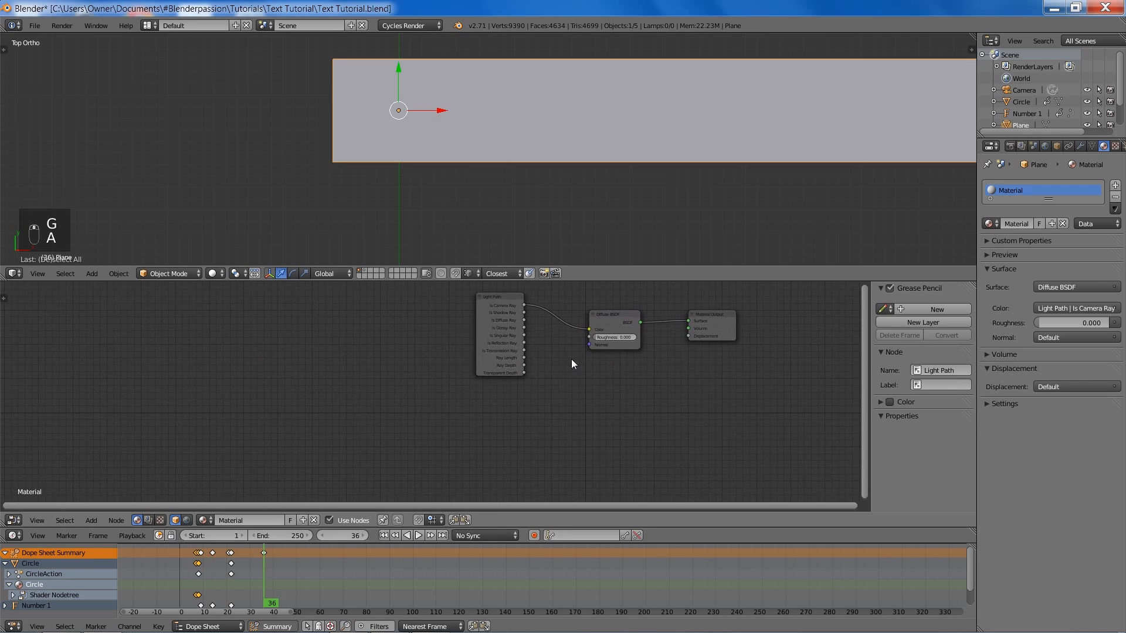
middle_drag(641, 378, 610, 382)
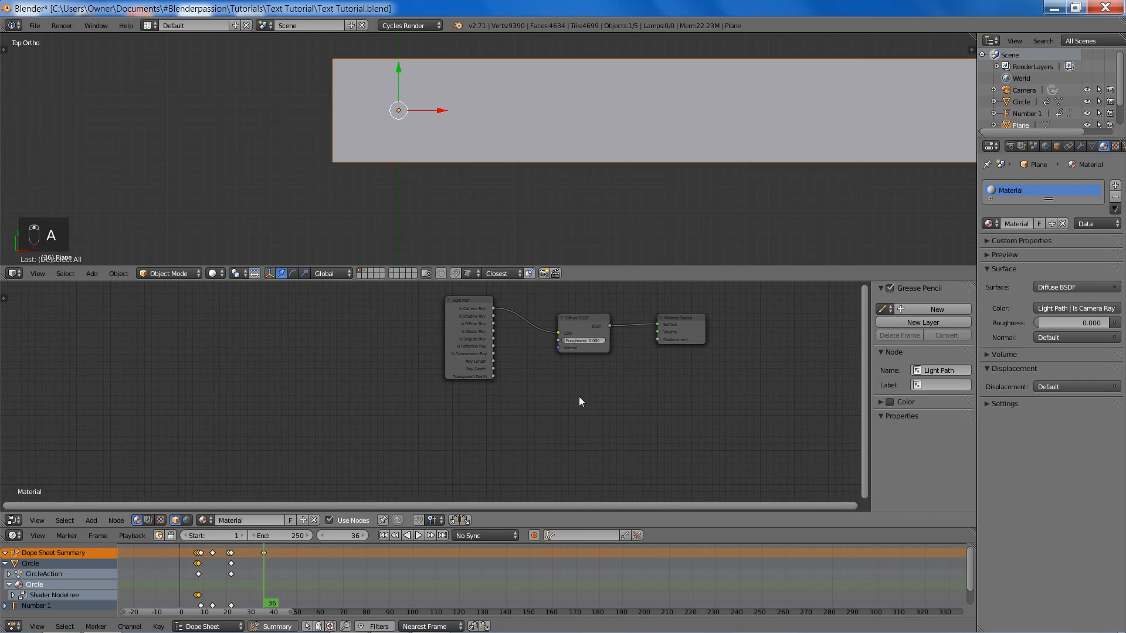
- Move the Light Path and Diffuse BSDF nodes together away from the Material Output, leaving a wide gap before it
right_click(587, 322)
shift+right_click(473, 321)
key(g)
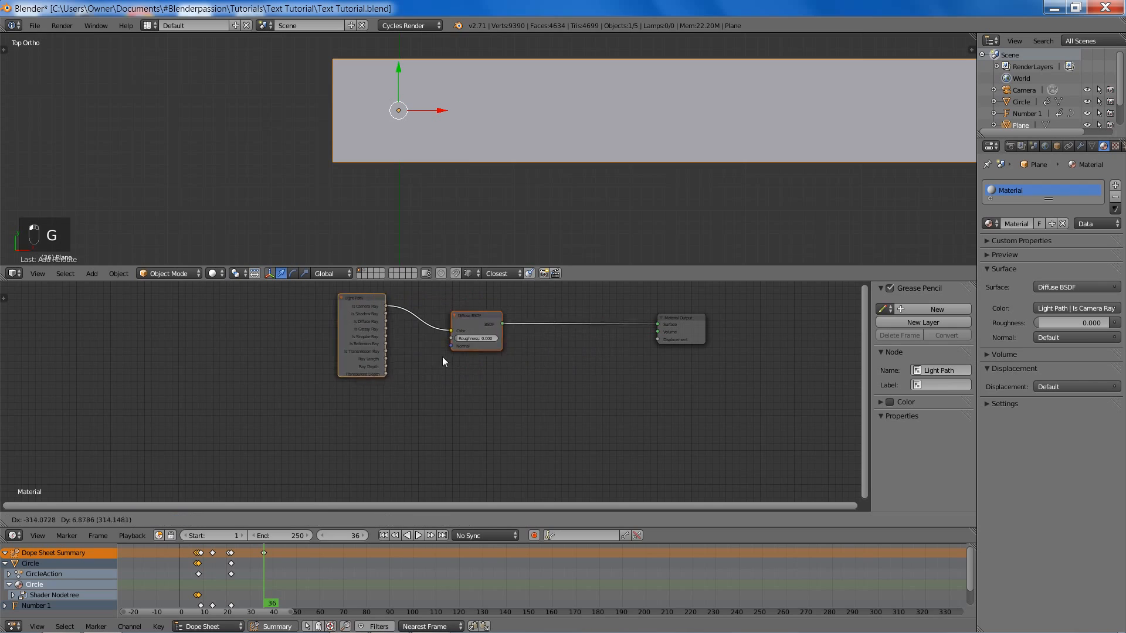
click(400, 352)
- Add a Texture Coordinate node and a Mapping node side by side below the Light Path node
key(shift+a)
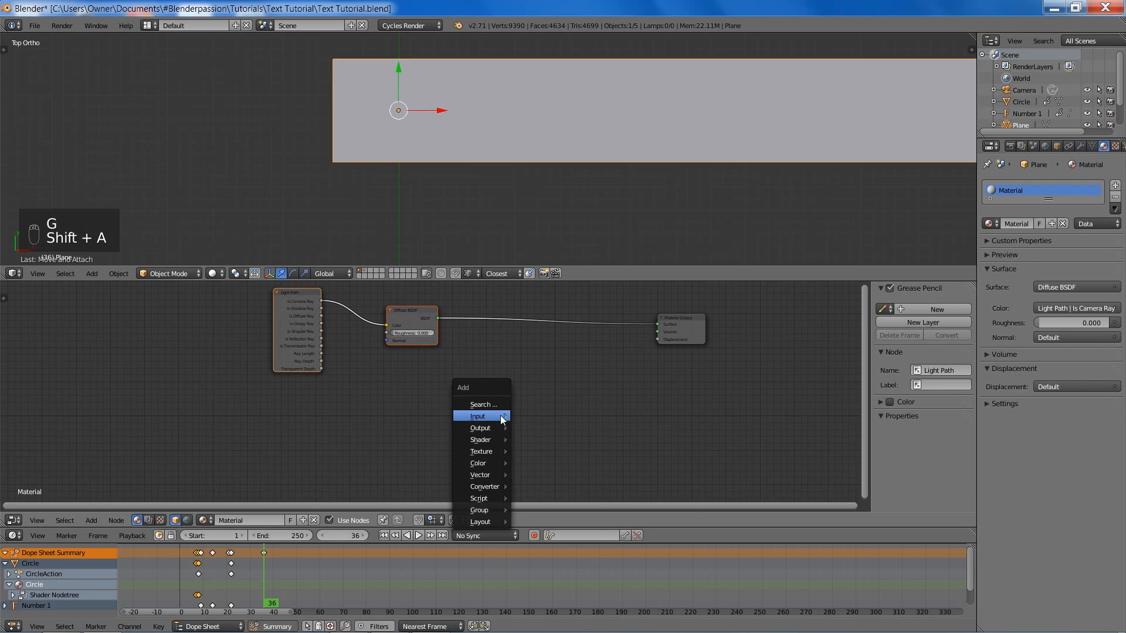
click(525, 417)
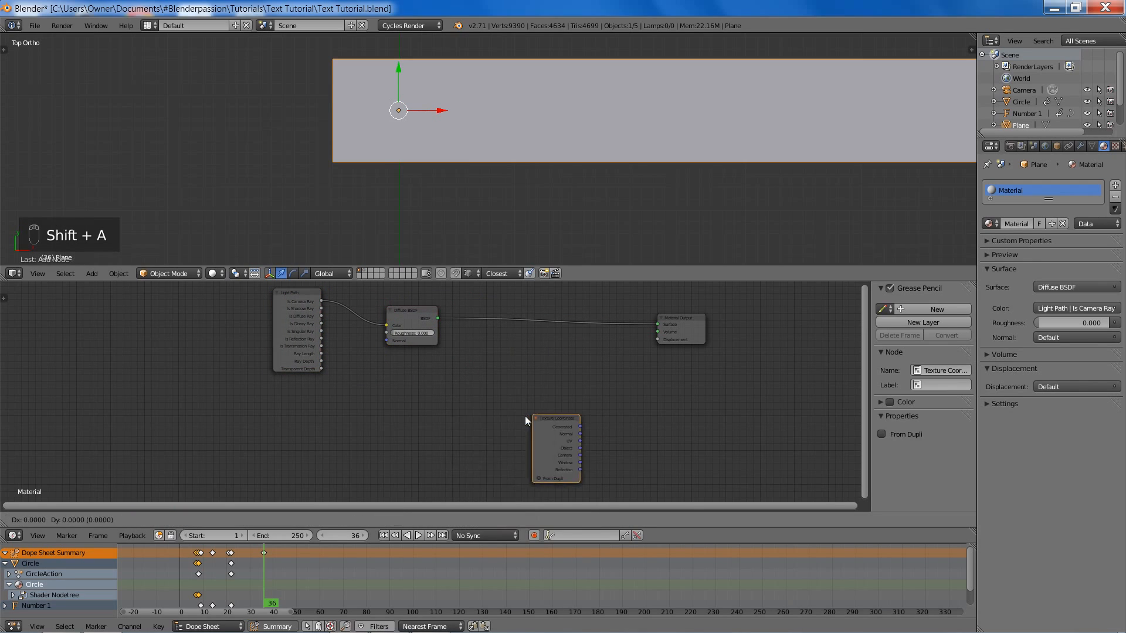
click(168, 425)
key(shift+a)
mouse_move(449, 399)
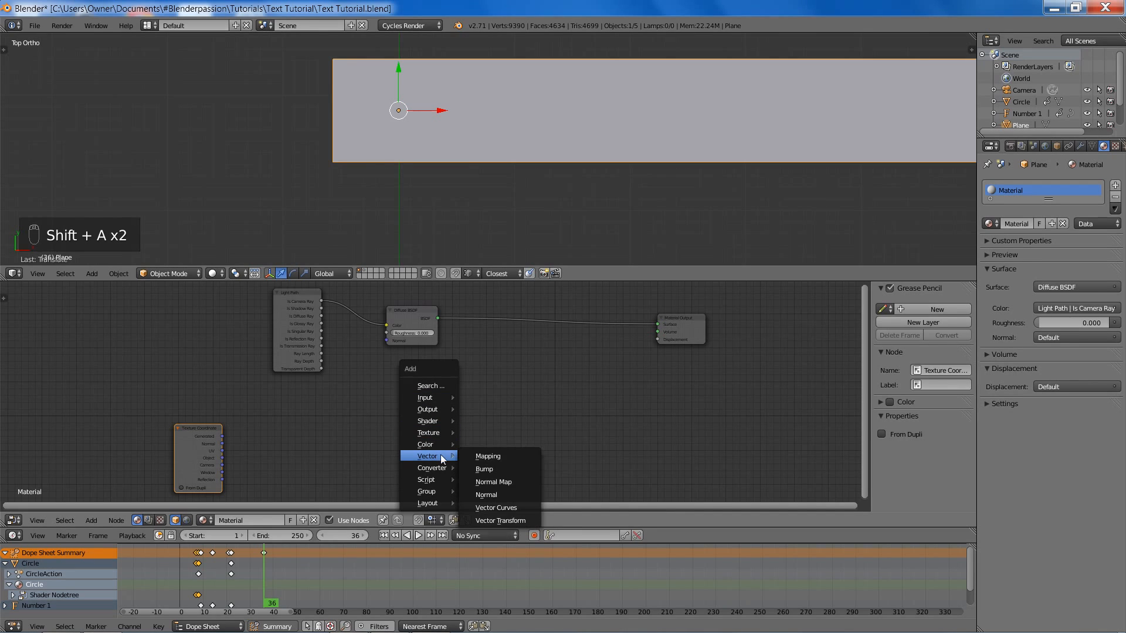
click(473, 457)
click(237, 403)
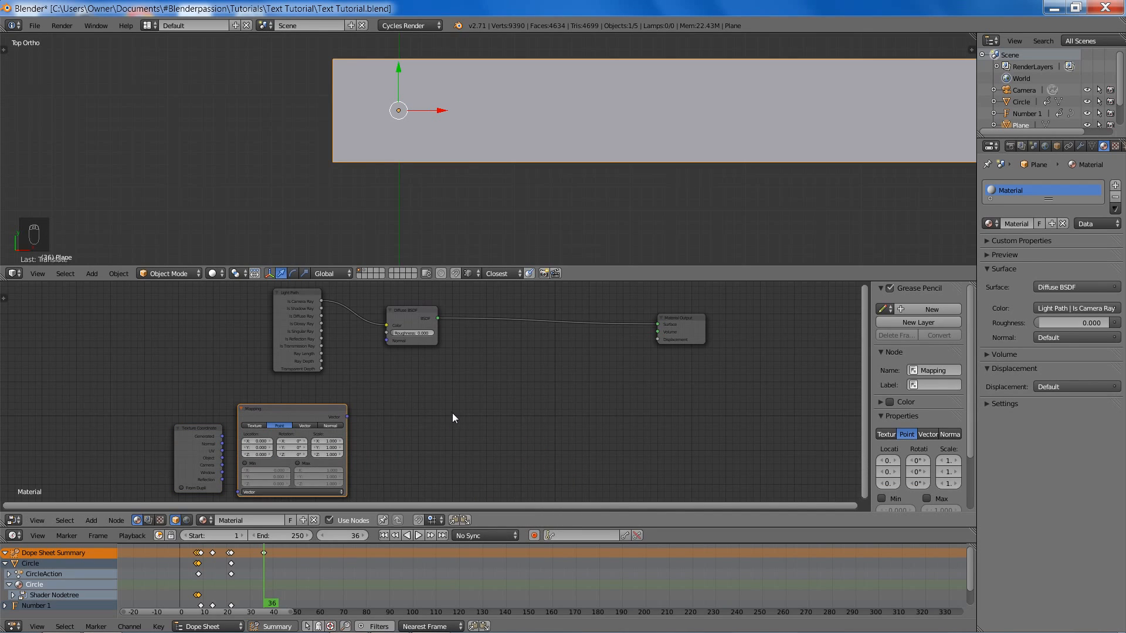
- Add a Gradient Texture node beside the Mapping node and link the Texture Coordinate's Generated output to the Mapping's Vector input
key(shift+a)
mouse_move(437, 392)
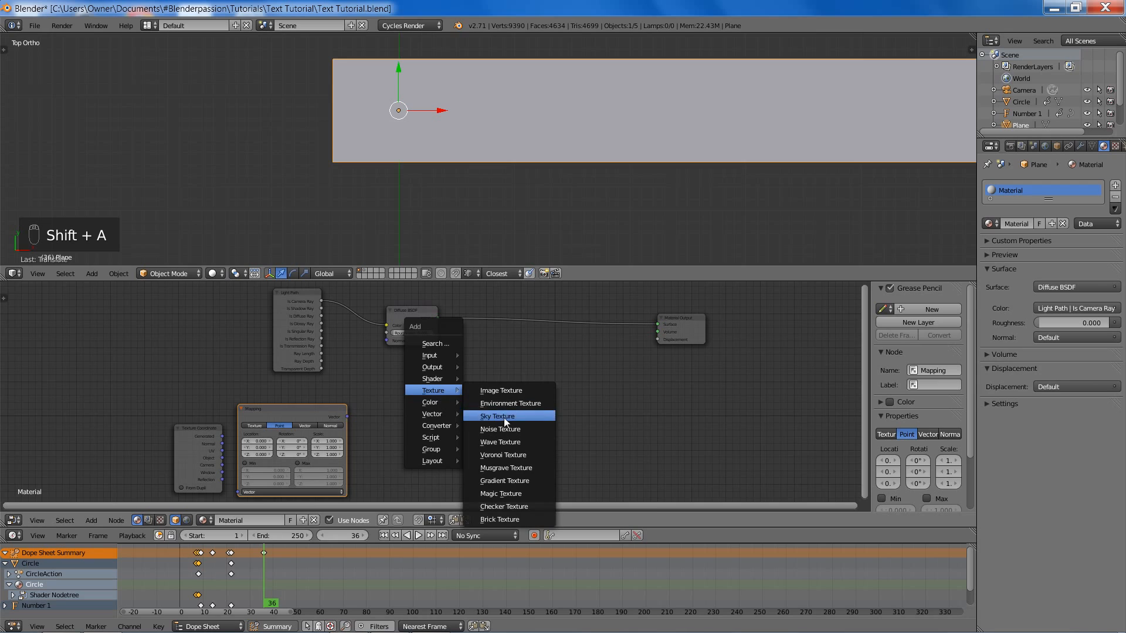
click(505, 481)
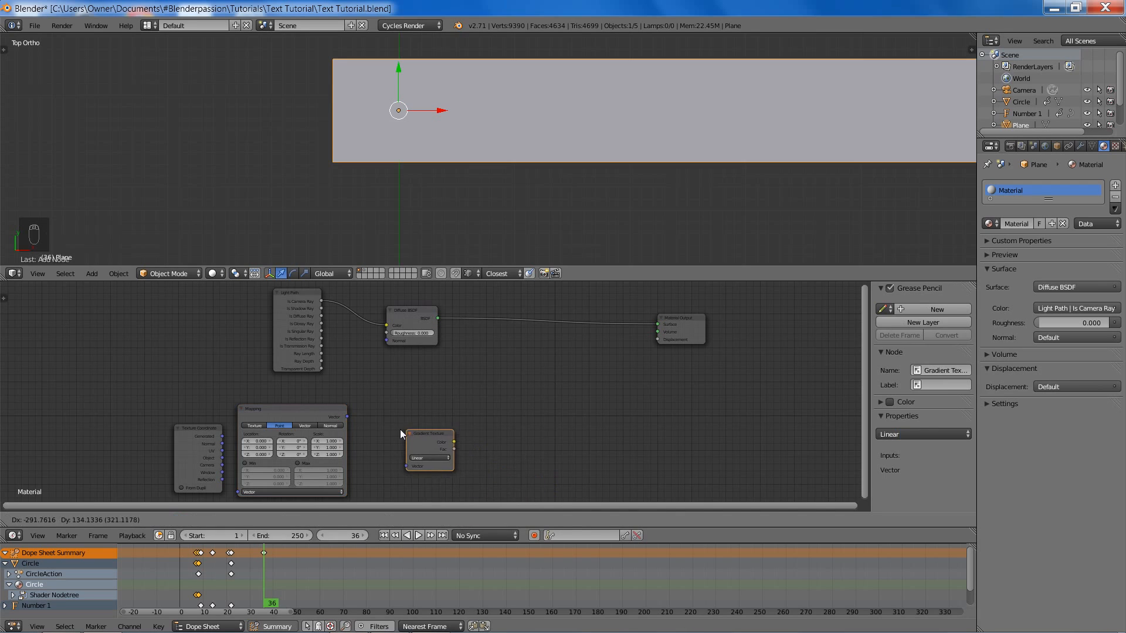
click(380, 432)
middle_drag(474, 401, 538, 367)
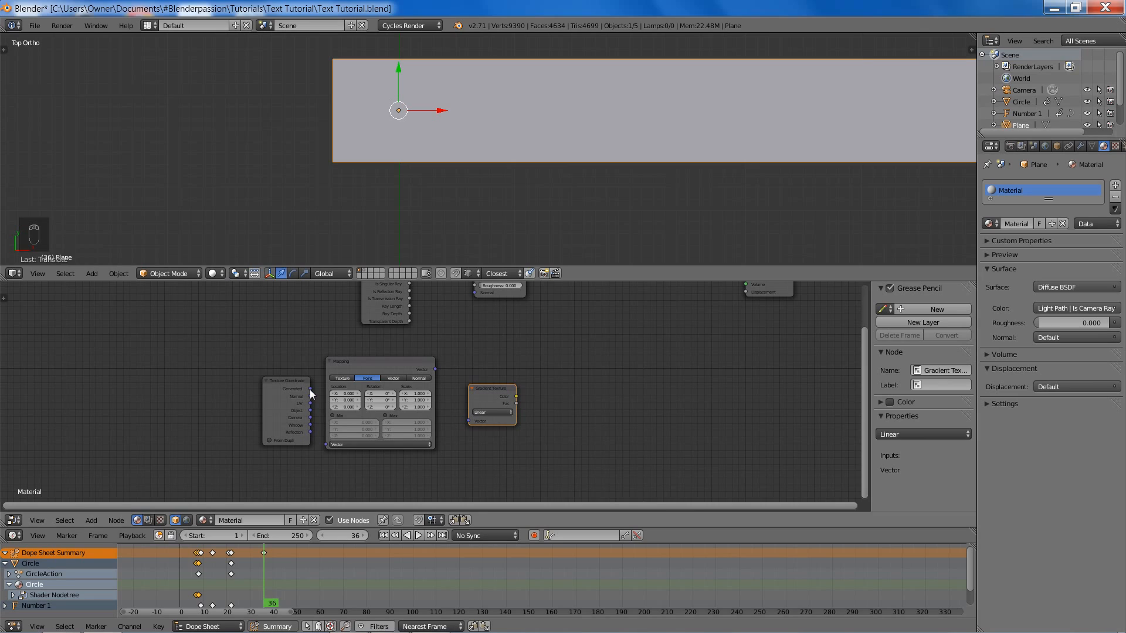
drag(310, 390, 326, 444)
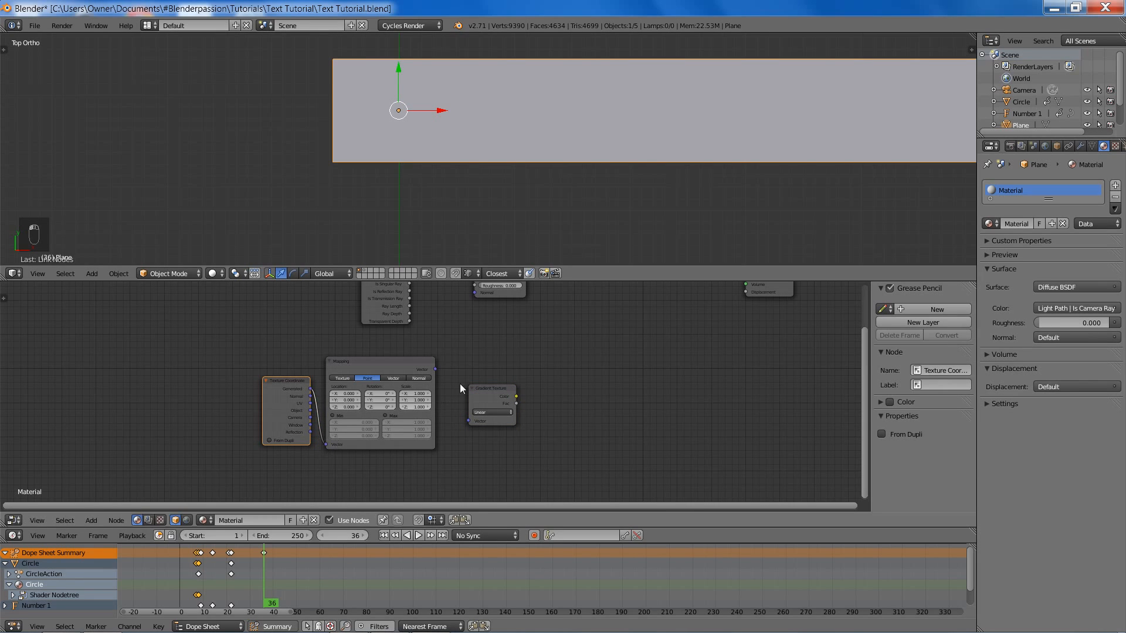
- Nudge the Texture Coordinate node into place and link the Mapping node's Vector output to the Gradient Texture's Vector input
key(g)
click(429, 363)
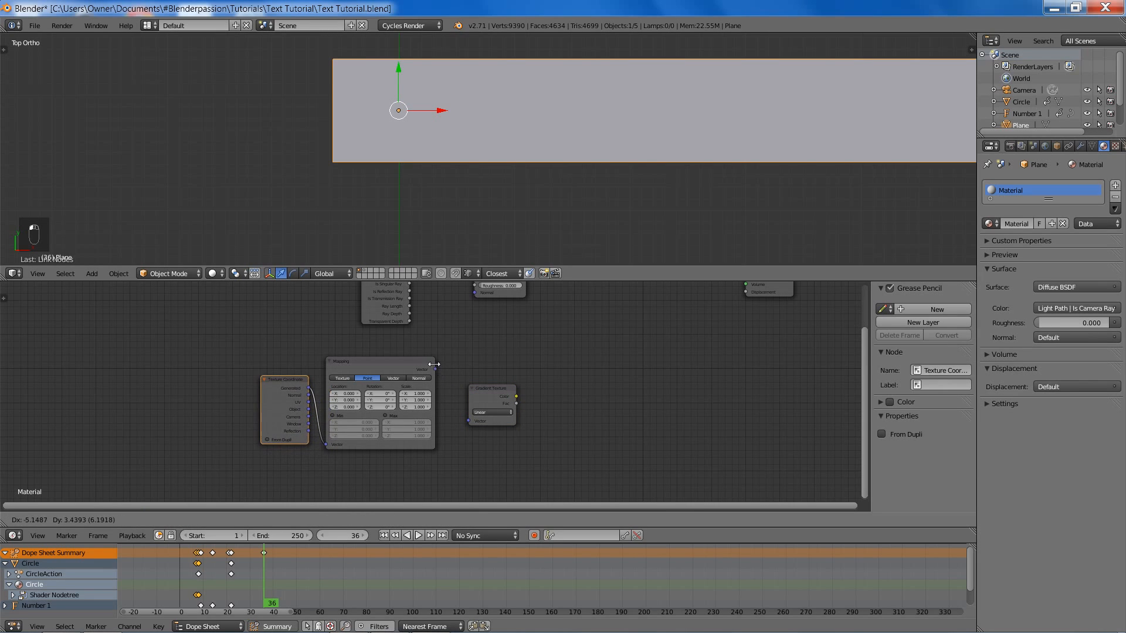
drag(435, 369, 471, 422)
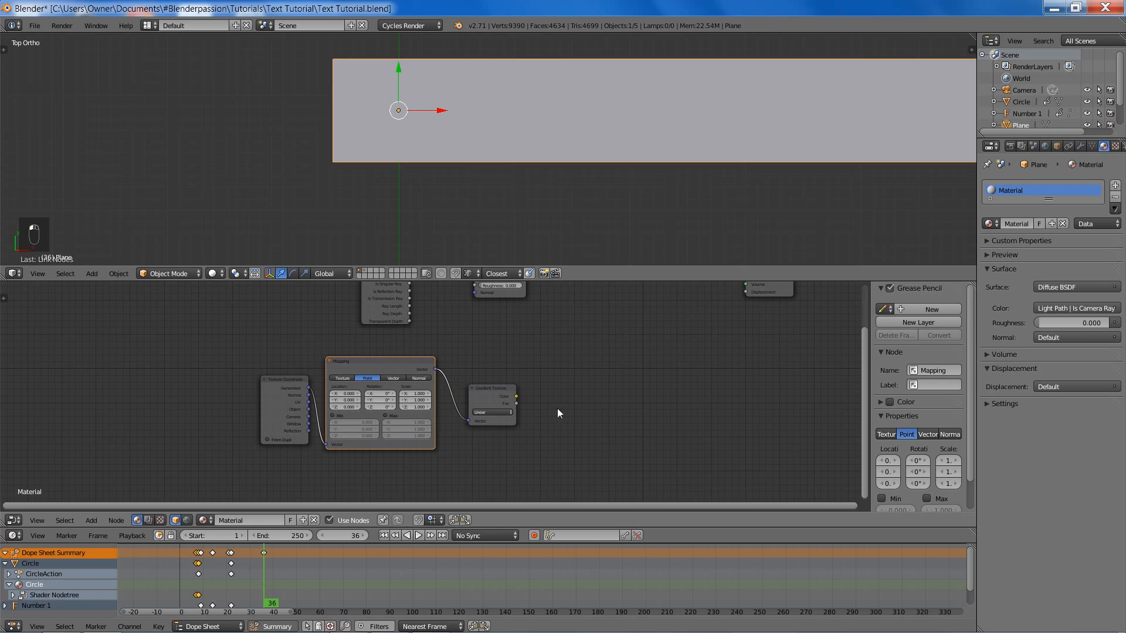
- Add a Transparent BSDF node beside the Gradient Texture and link the gradient's Color output to its Color input
middle_drag(557, 408, 502, 430)
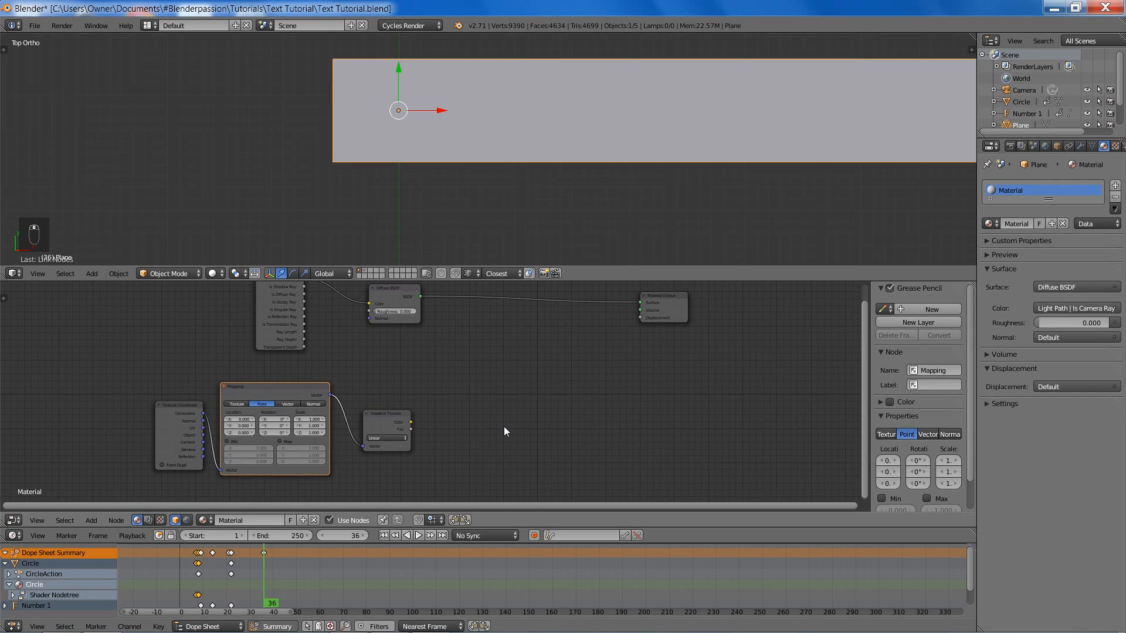
key(shift+a)
mouse_move(484, 416)
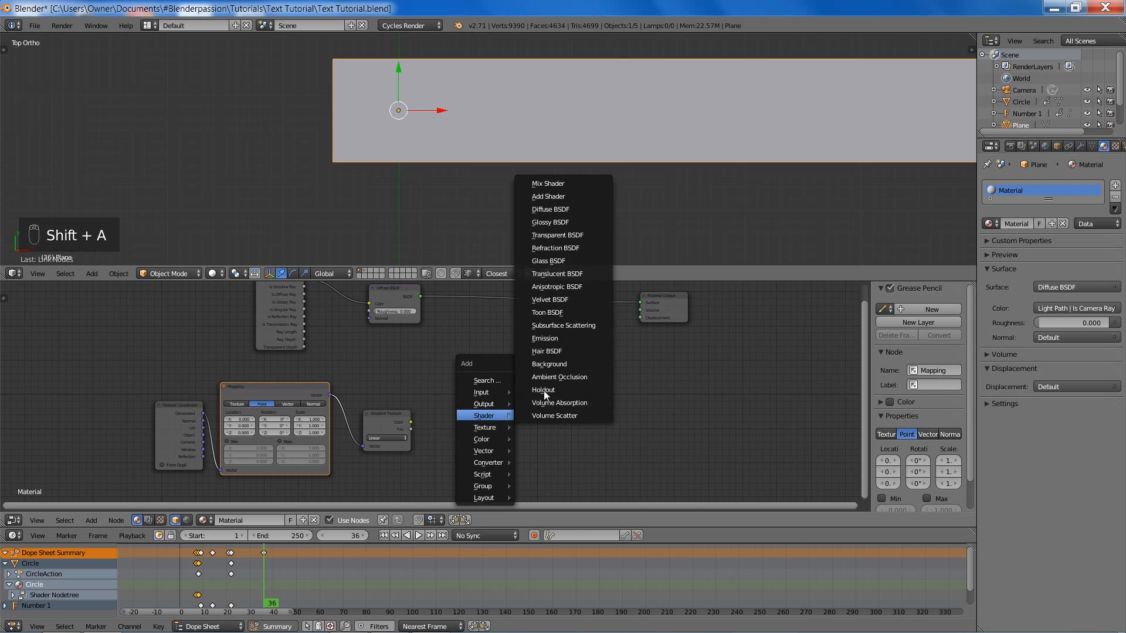
click(545, 389)
click(454, 410)
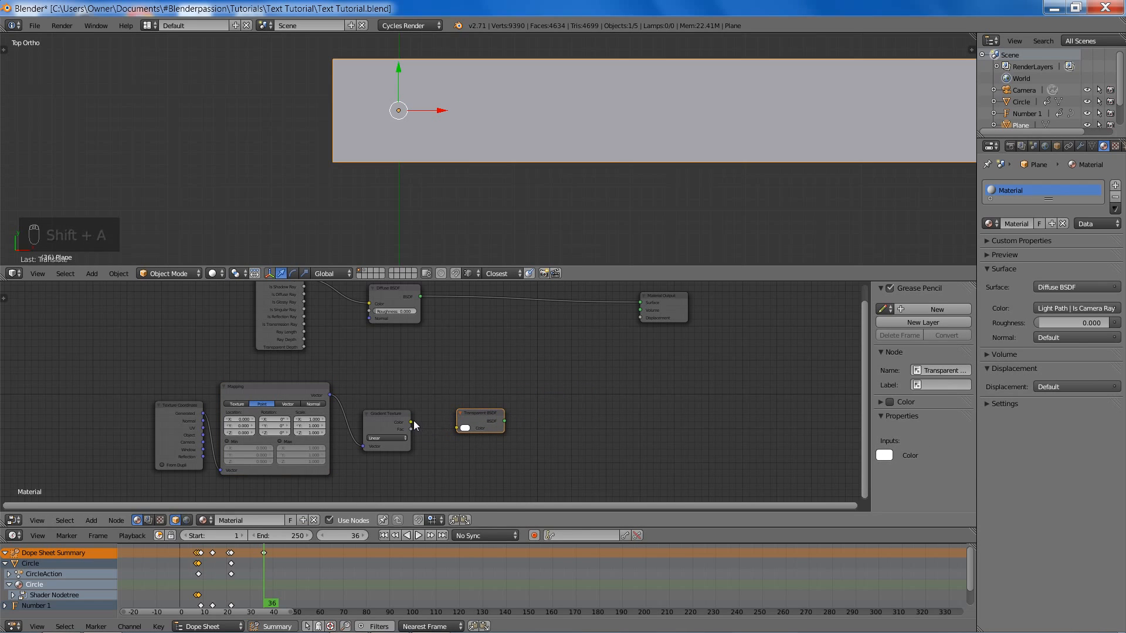
drag(414, 420, 456, 428)
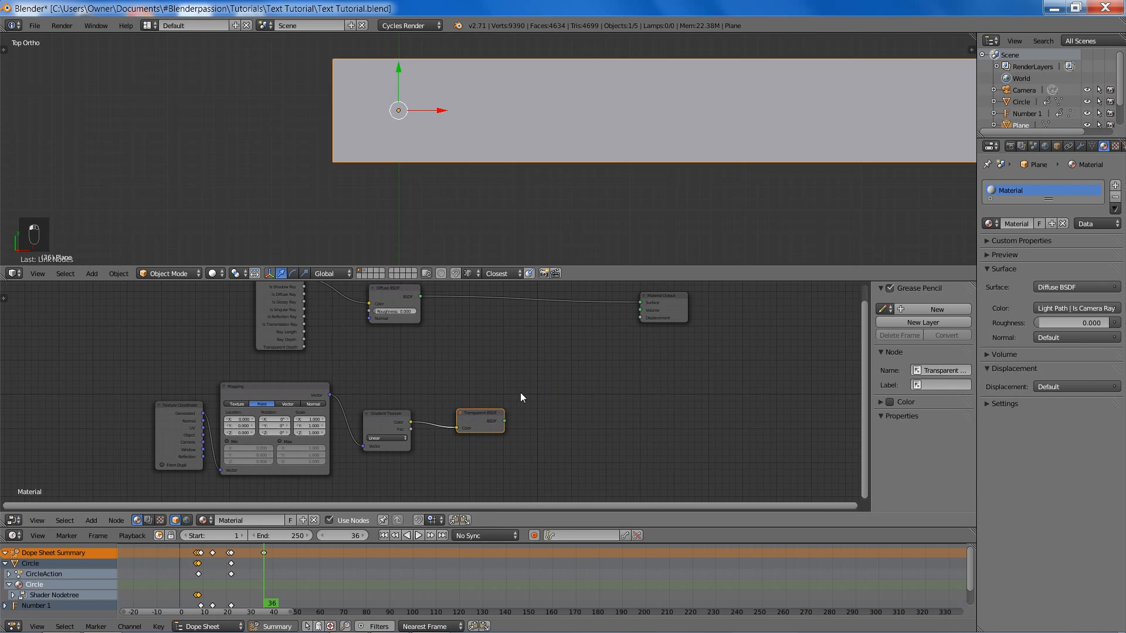
- Add a Mix Shader node between the shader nodes and the Material Output, and link the Transparent BSDF to it
middle_drag(519, 392, 488, 414)
key(shift+a)
mouse_move(562, 412)
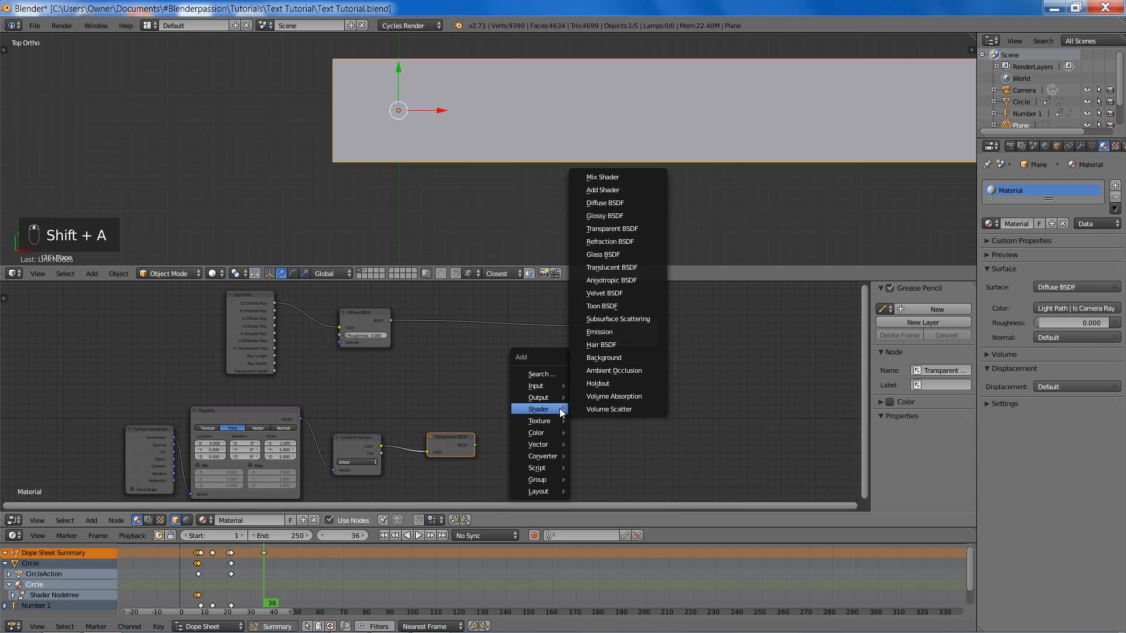
click(618, 396)
click(516, 377)
shift+click(461, 439)
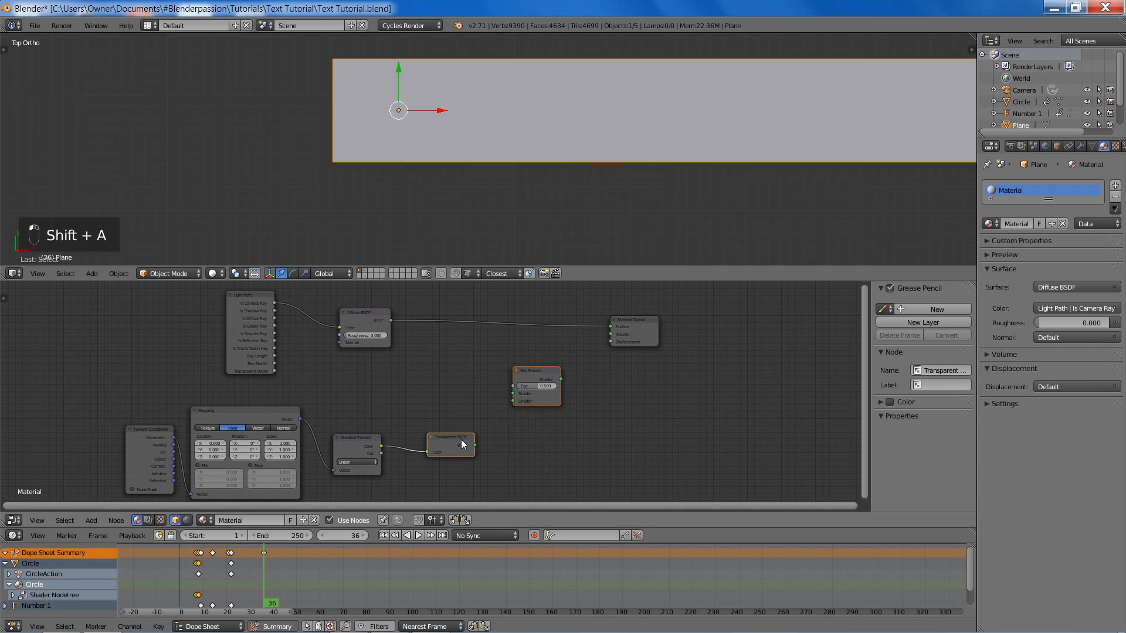
key(f)
- Connect the Diffuse BSDF to the Mix Shader's first Shader input and the Mix Shader to the Material Output's Surface, then check the rendered preview
click(371, 319)
shift+click(537, 374)
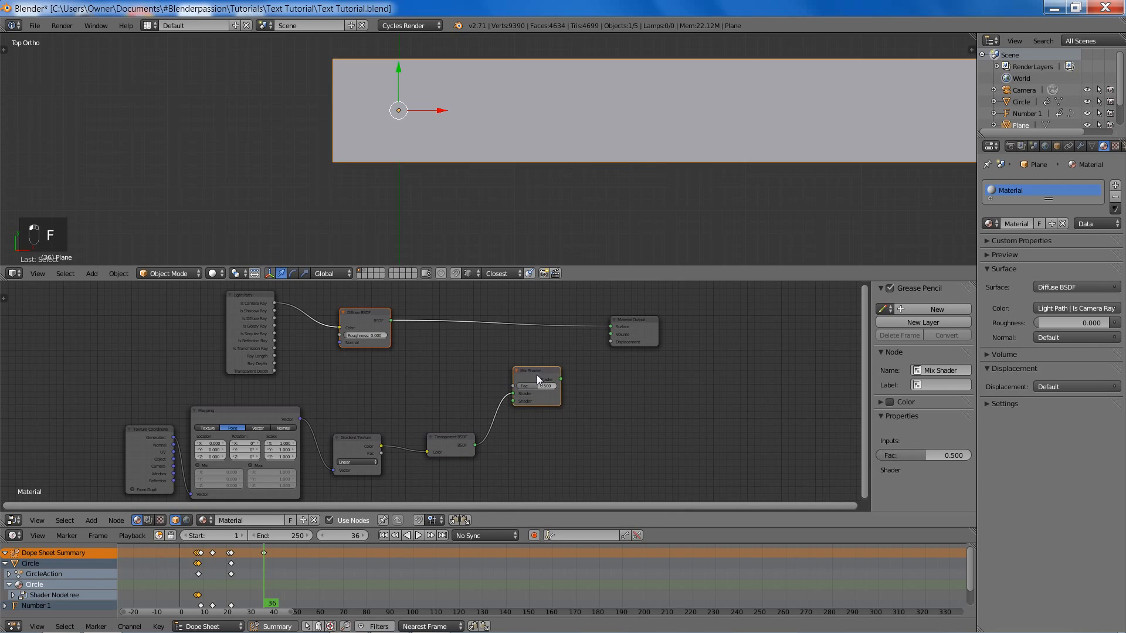
key(f)
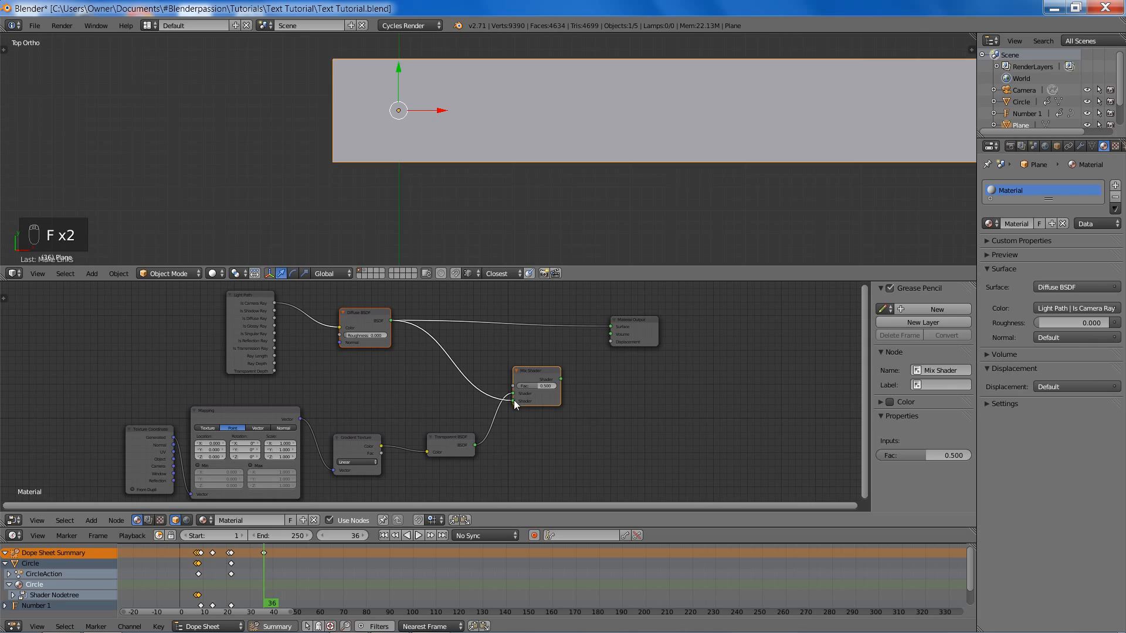
drag(514, 400, 611, 326)
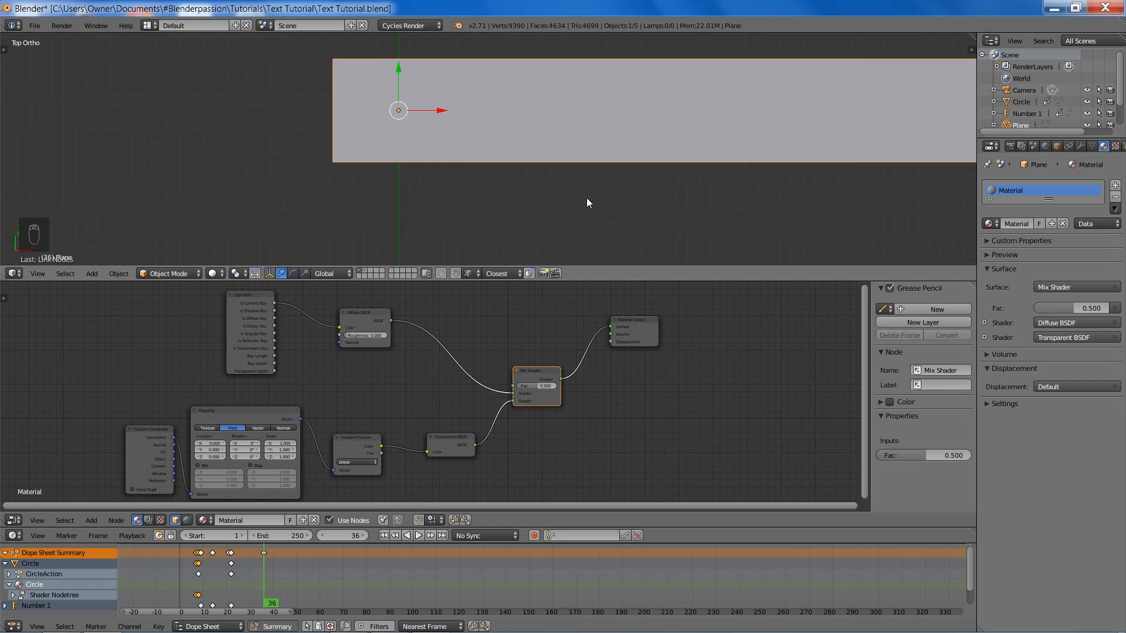
key(shift+z)
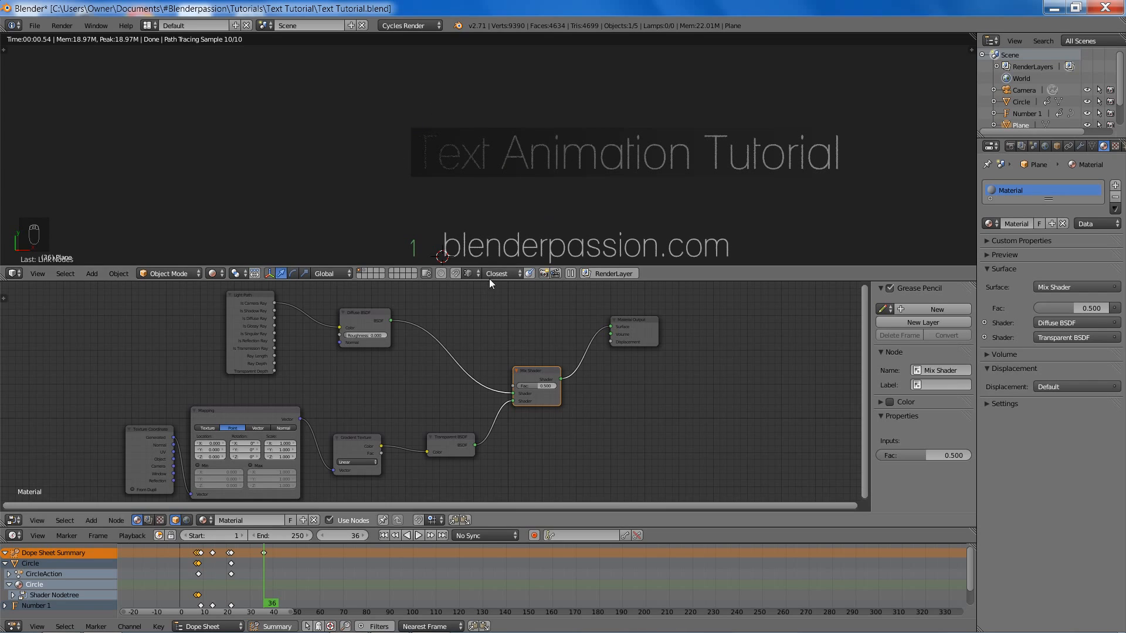
key(z)
key(z)
key(z)
- Set the Mapping node's X location to 0.16 and Z rotation to 180°, and check the mask in the rendered preview
middle_drag(396, 373, 520, 333)
scroll(460, 374, up, 5)
middle_drag(461, 359, 503, 356)
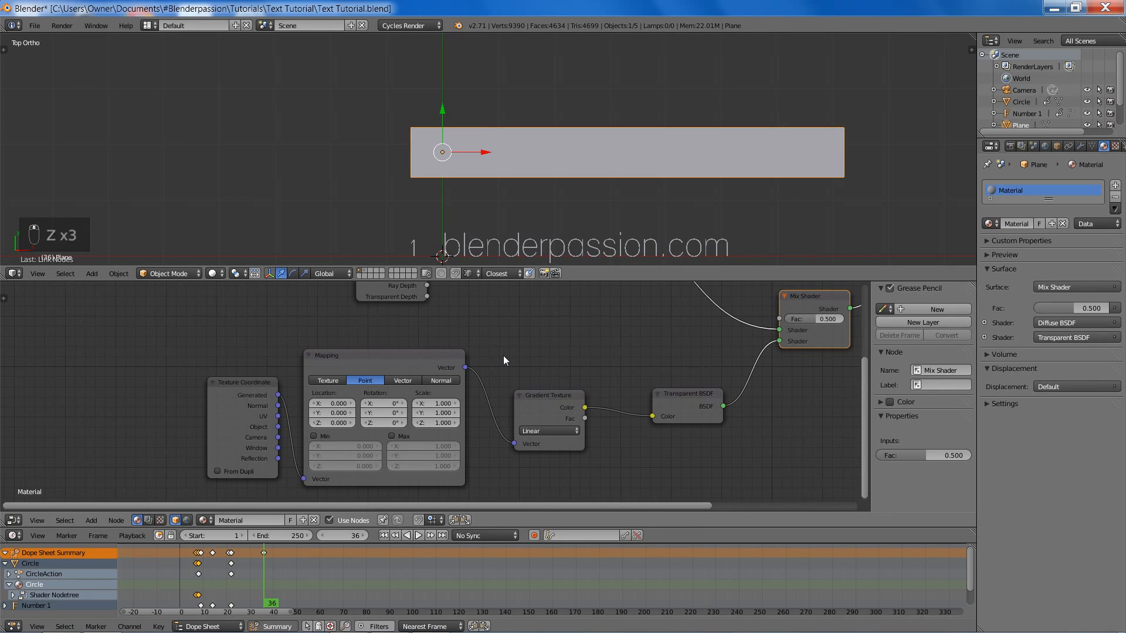
scroll(504, 355, down, 1)
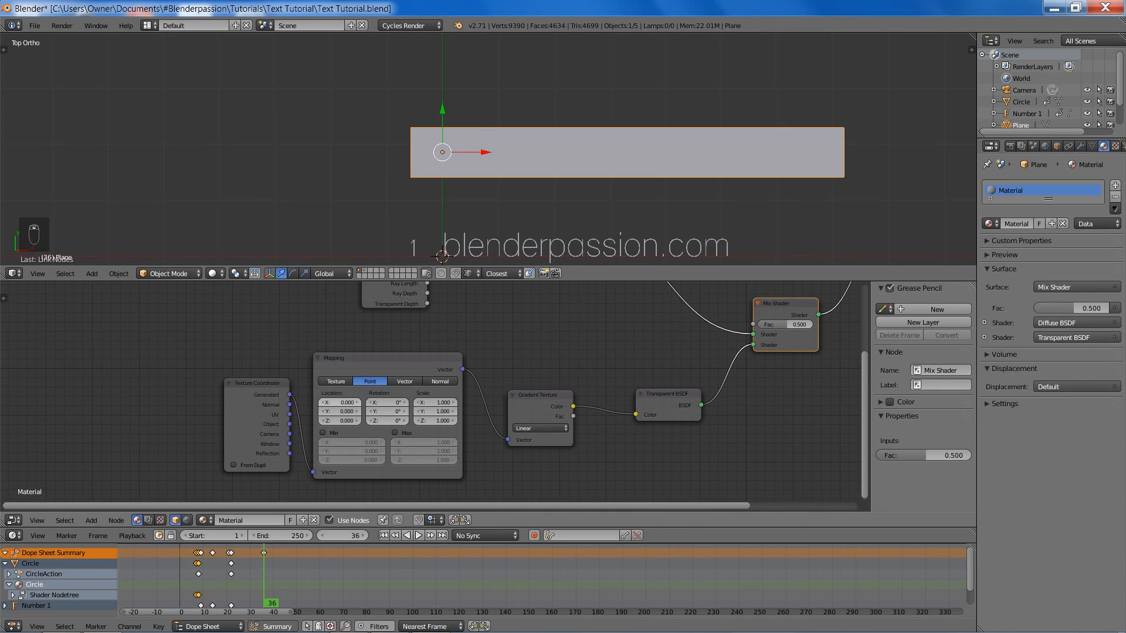
click(340, 403)
key(BackSpace)
text(.16)
key(Return)
click(388, 421)
text(18)
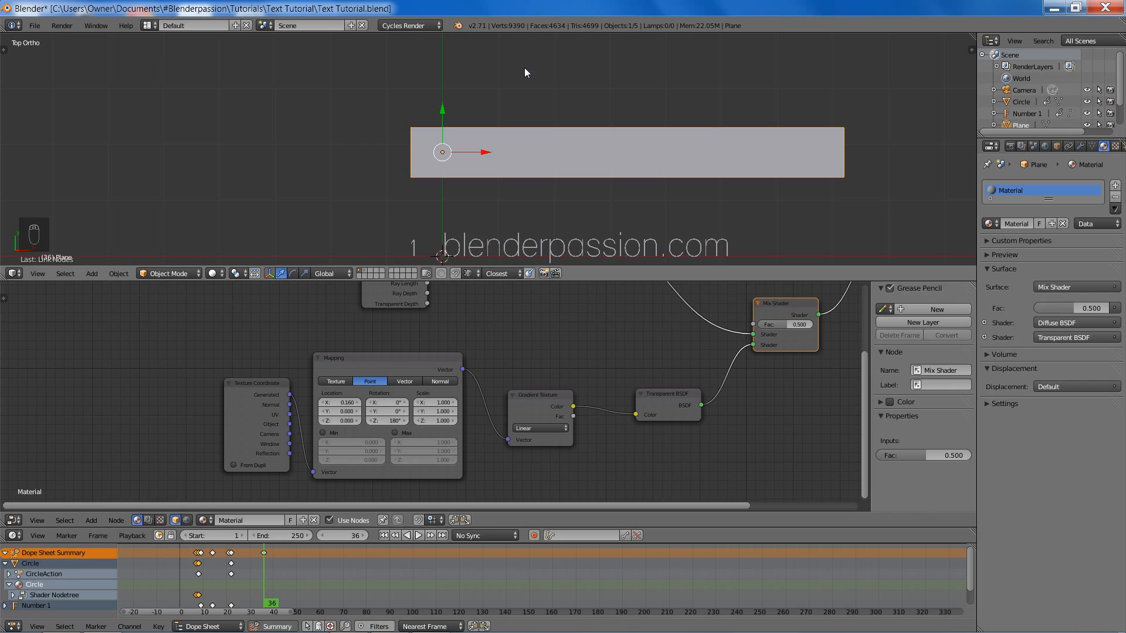
key(shift+z)
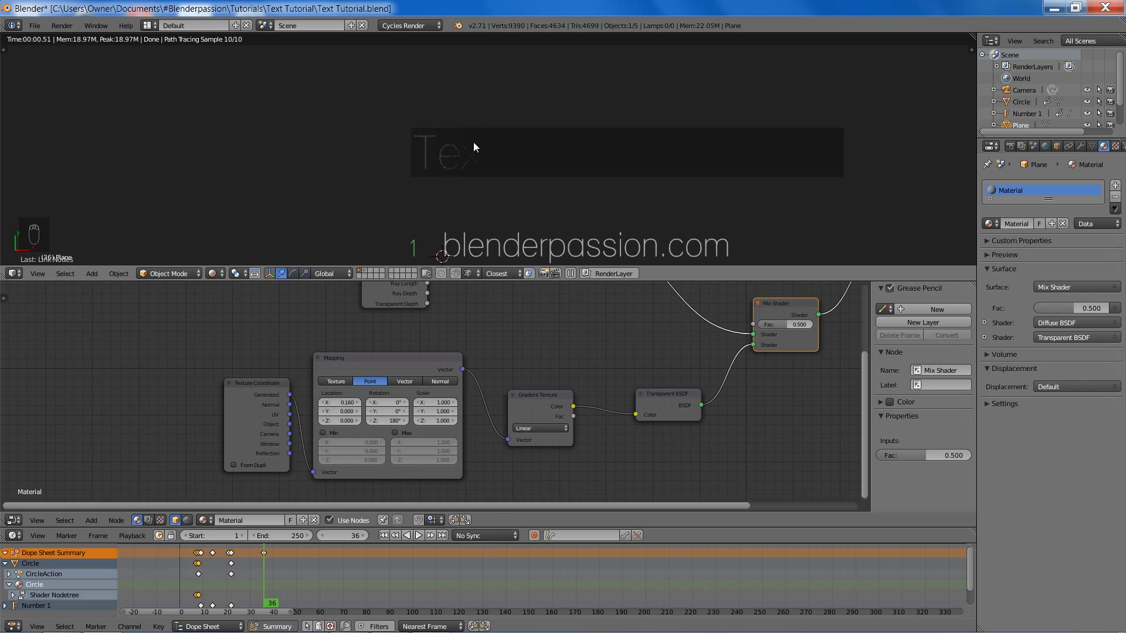
key(z)
key(z)
key(z)
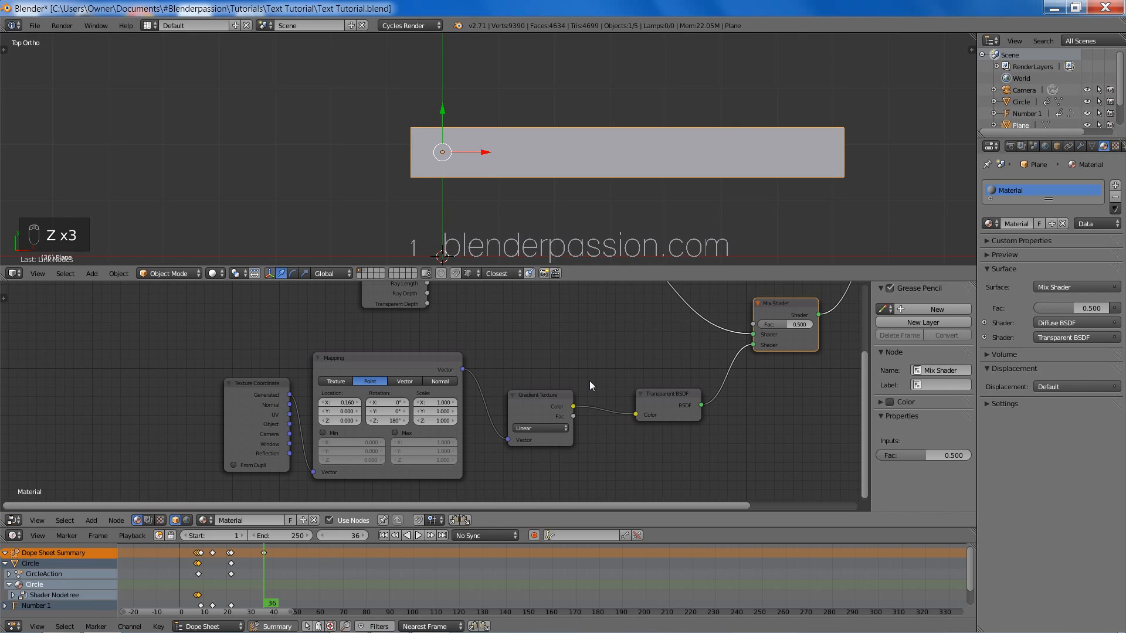
- Move the Transparent BSDF node up, closer to the Mix Shader
mouse_move(590, 385)
middle_down()
mouse_move(569, 352)
mouse_move(487, 360)
middle_up()
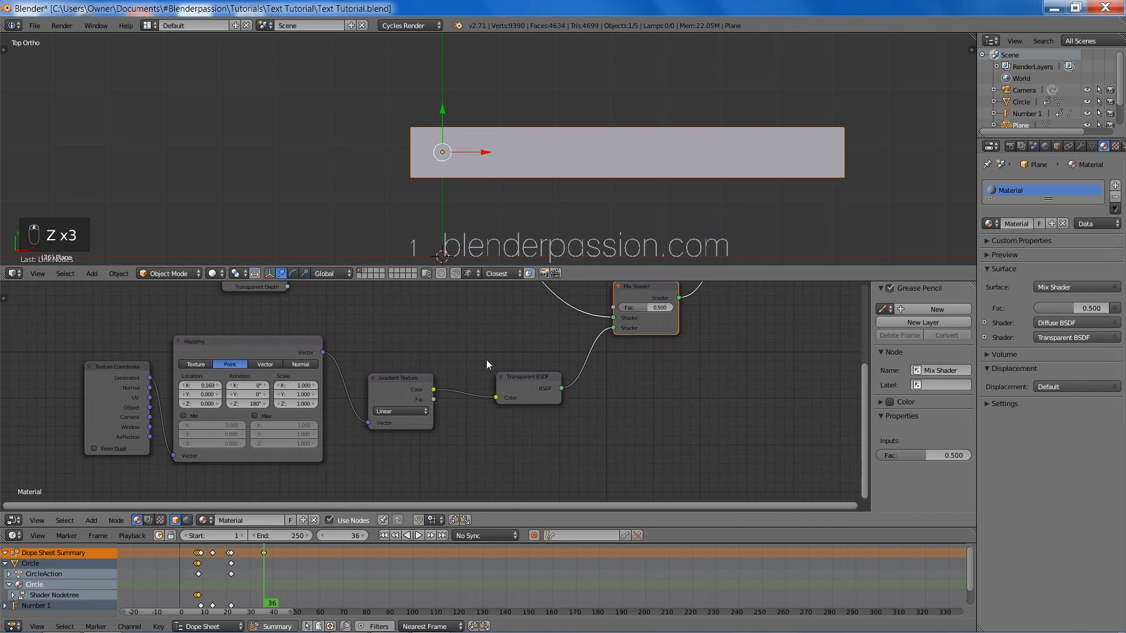
click(506, 383)
key(g)
click(526, 355)
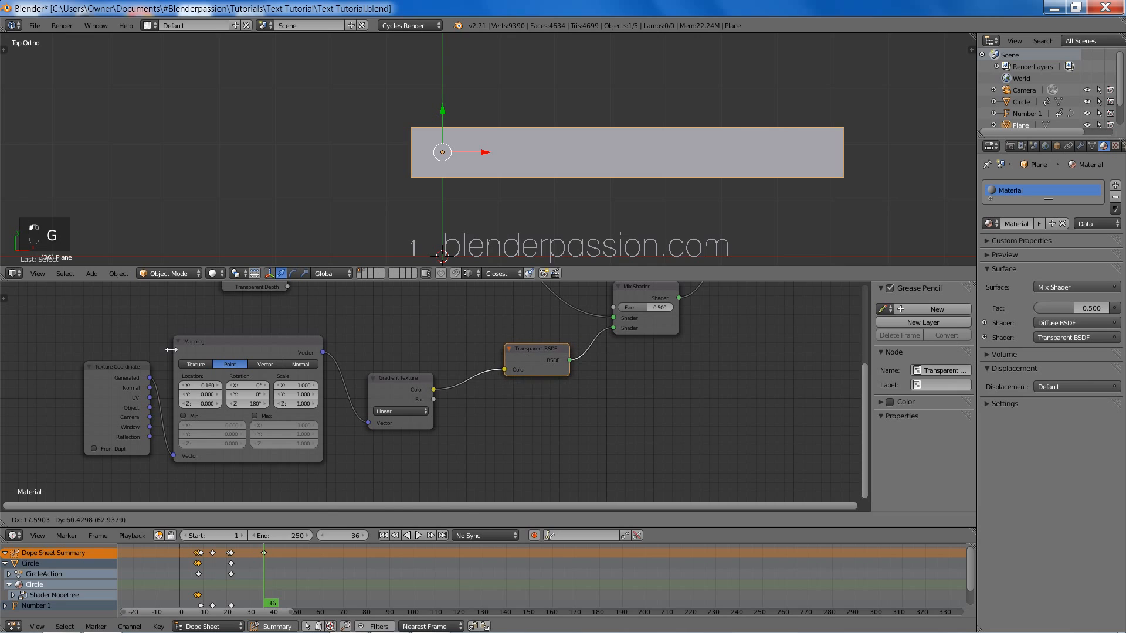
- Move the Texture Coordinate, Mapping and Gradient Texture nodes together away from the Transparent BSDF, leaving room for another node
key(a)
key(b)
drag(66, 323, 420, 443)
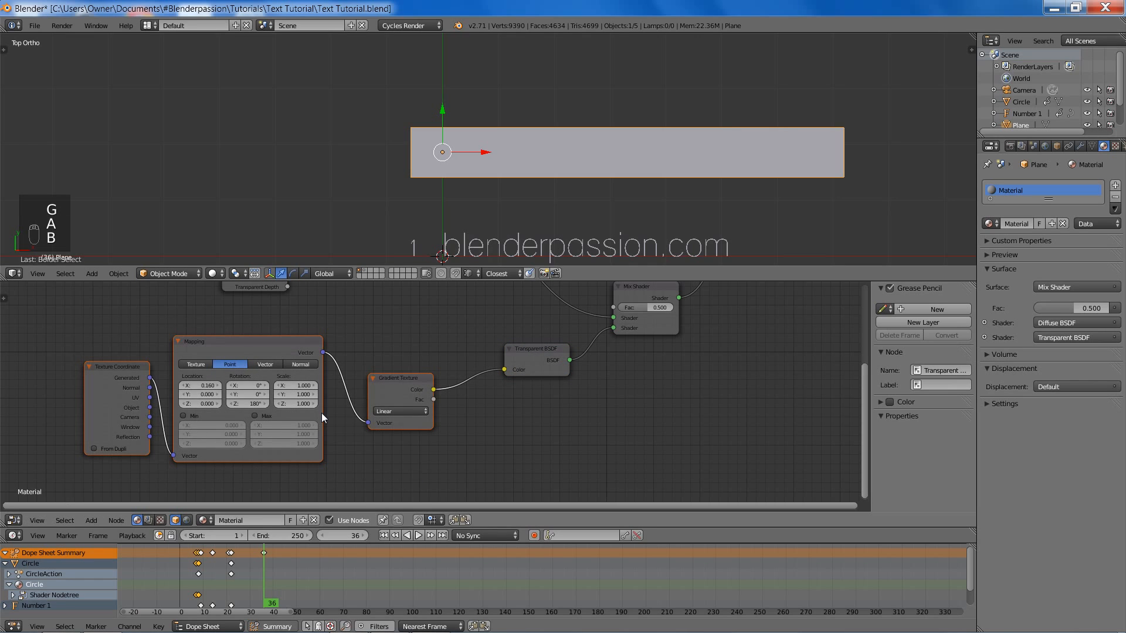
key(g)
click(360, 399)
scroll(360, 399, down, 1)
scroll(388, 373, down, 2)
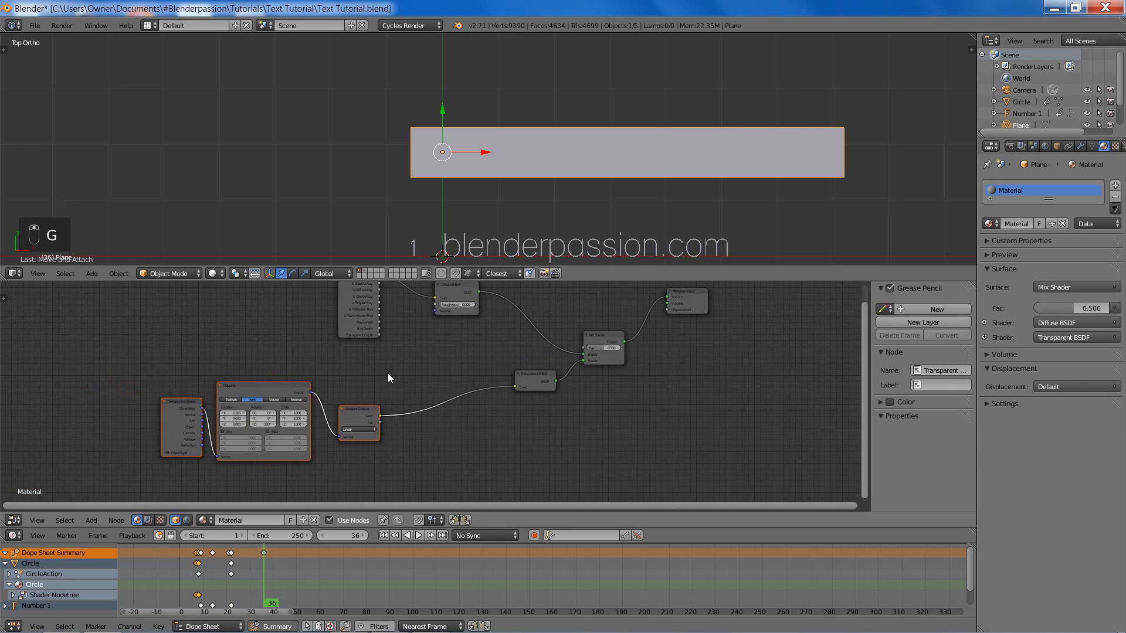
key(g)
click(374, 384)
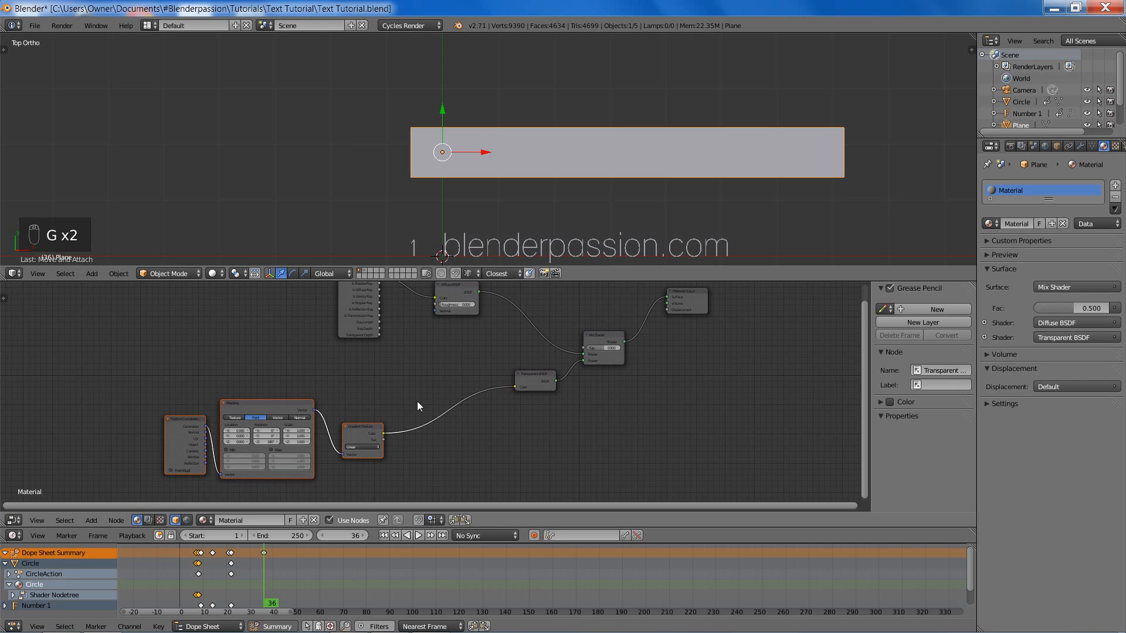
- Insert a ColorRamp node into the link between the Gradient Texture and the Transparent BSDF
scroll(473, 338, up, 3)
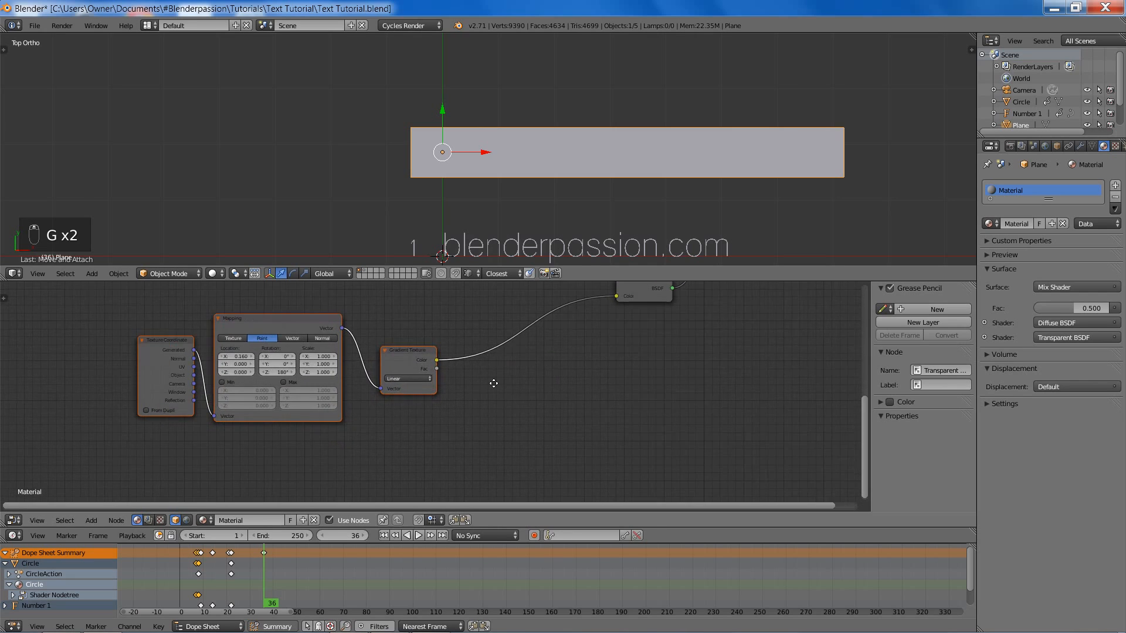
key(shift+a)
mouse_move(539, 416)
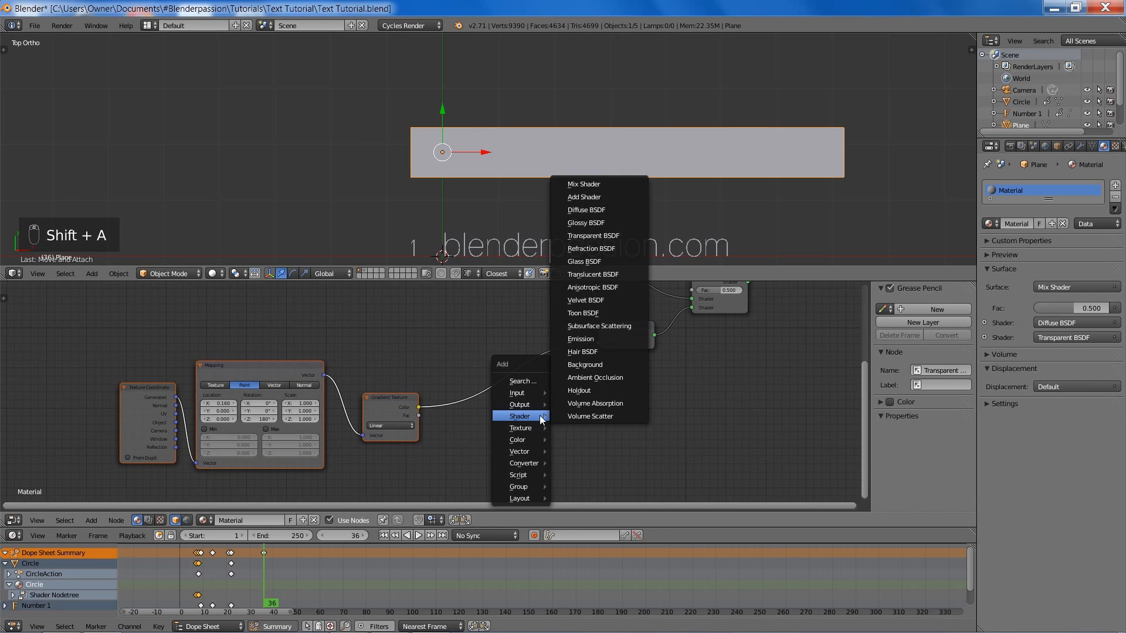
mouse_move(528, 451)
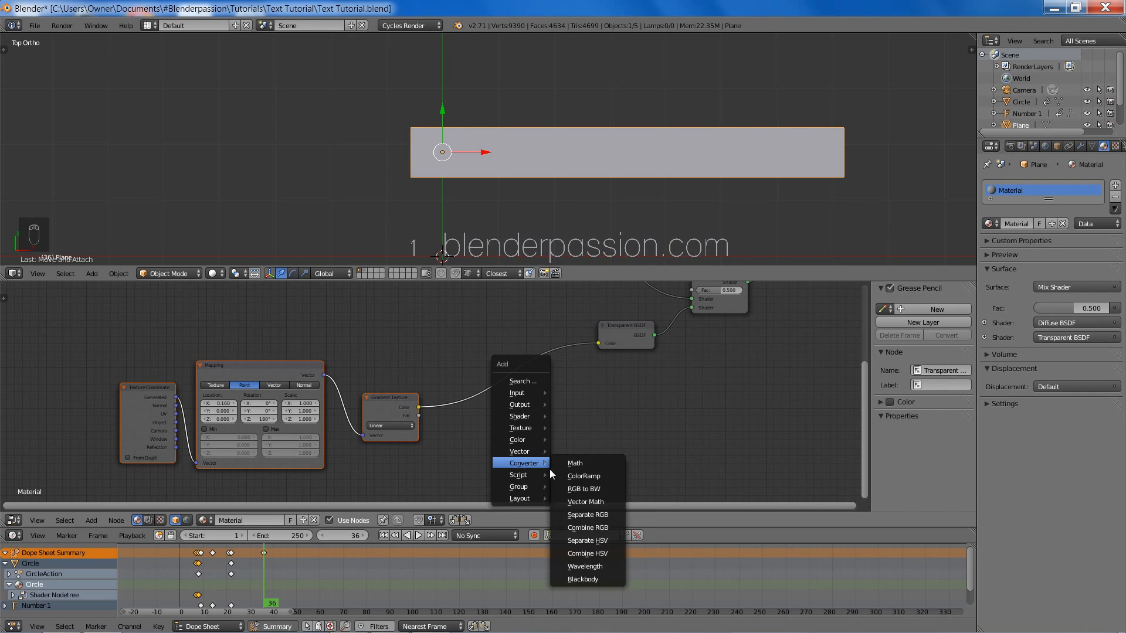
click(570, 474)
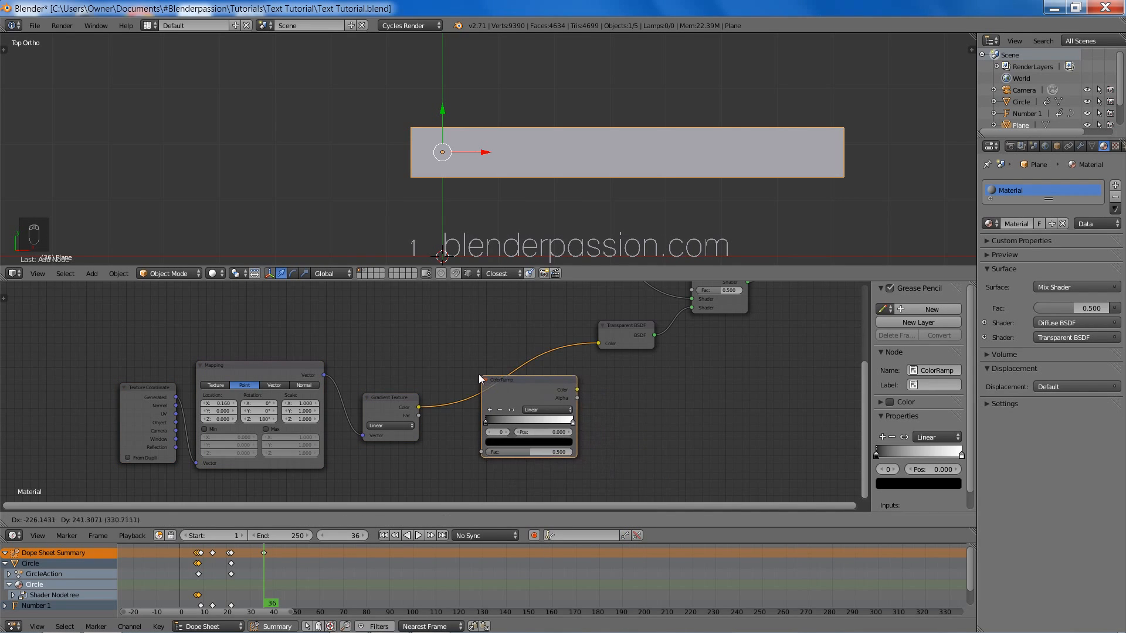
click(478, 375)
- Set the position of the ColorRamp's white stop to 0.141
scroll(622, 411, up, 3)
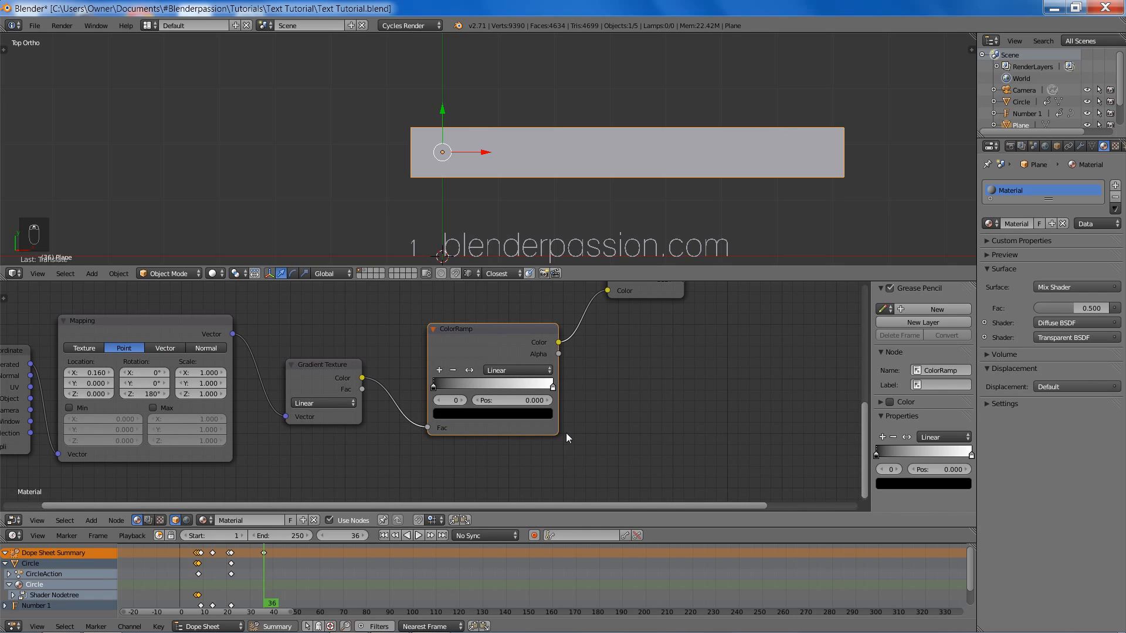
click(552, 387)
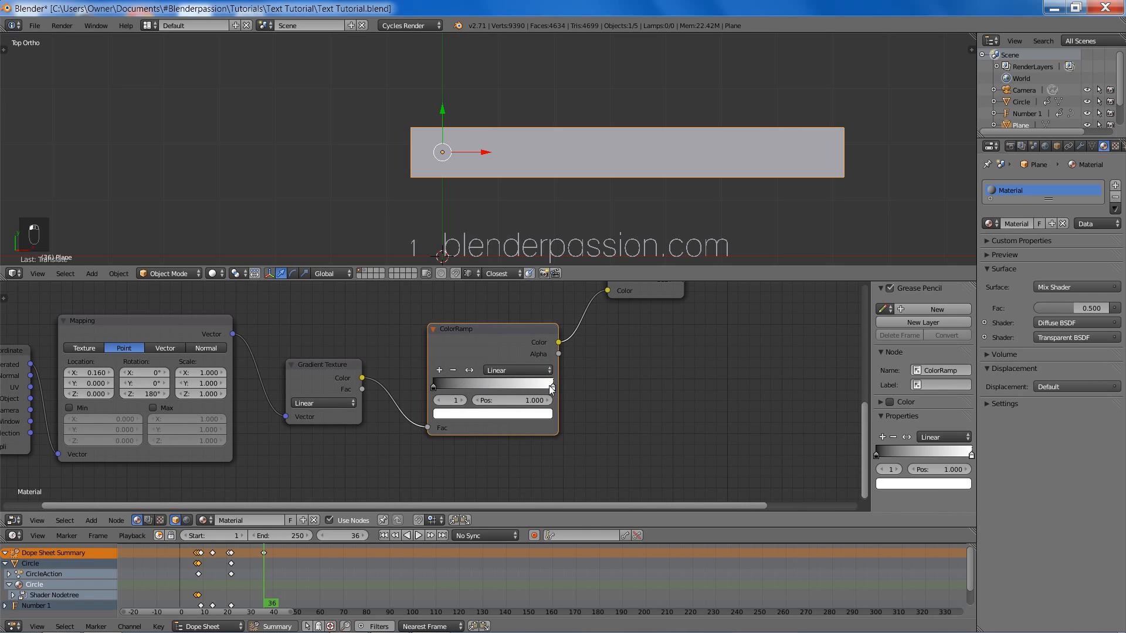
click(519, 399)
text(.141)
key(Return)
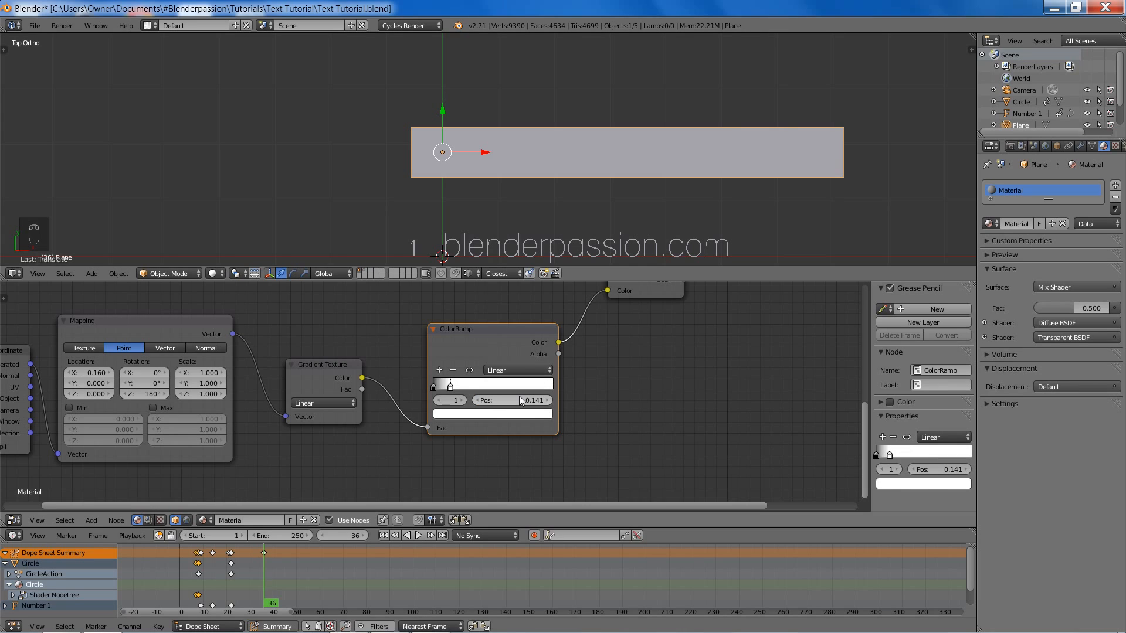
- Inspect the gradient edge across the title in the rendered preview, up close and from farther away, then return to solid shading
key(shift+z)
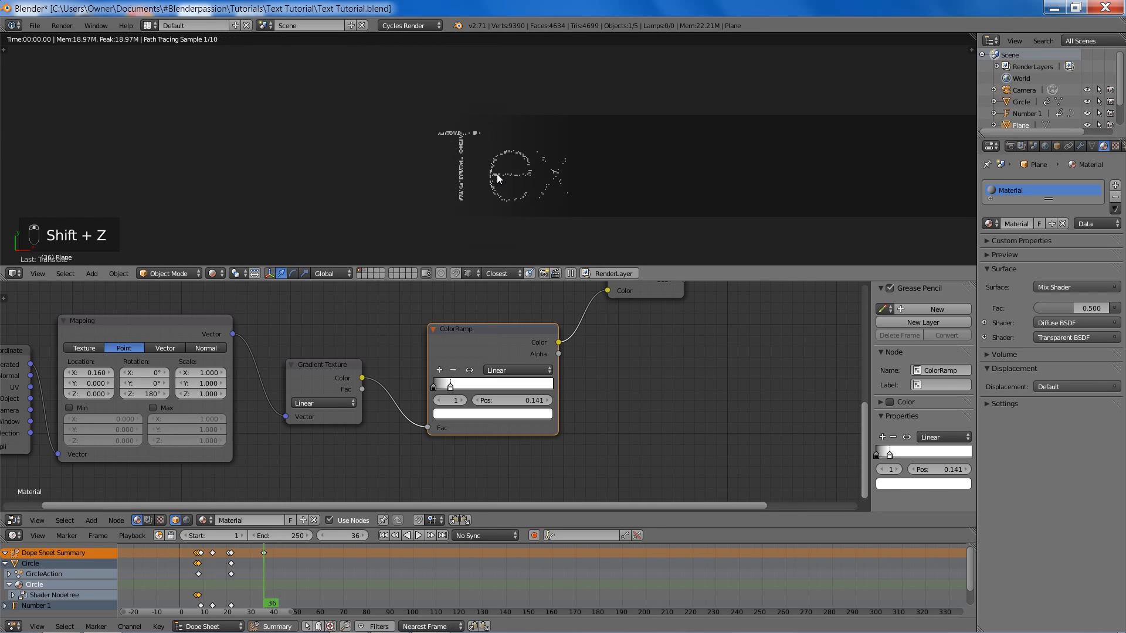
scroll(497, 173, up, 2)
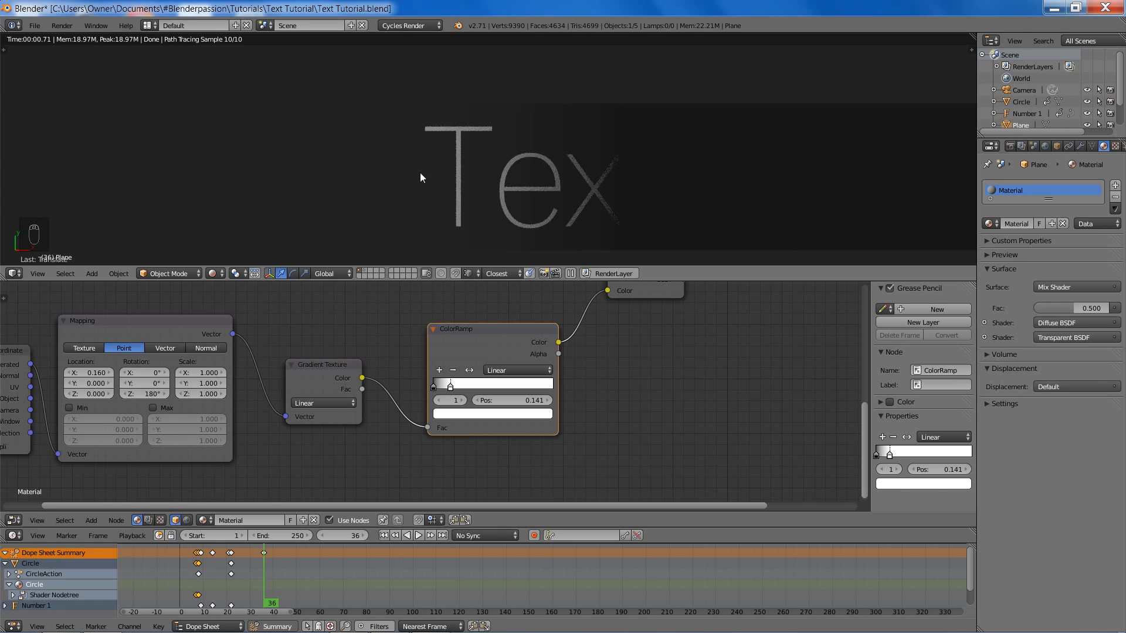
scroll(466, 179, down, 6)
scroll(561, 177, down, 2)
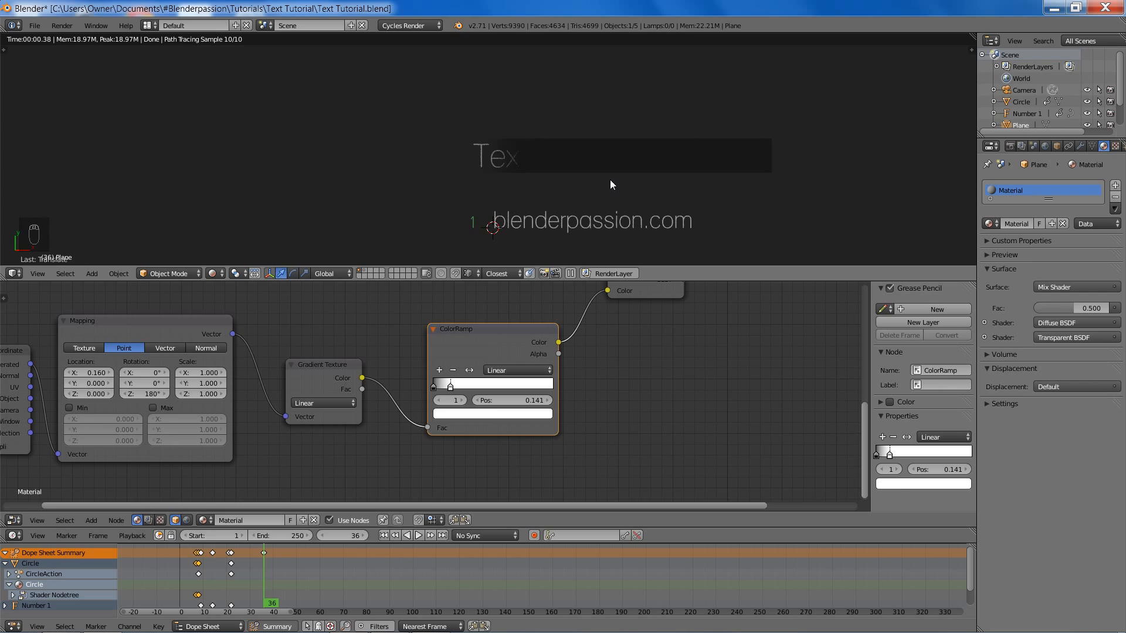
key(z)
key(z)
- Try lower Mix Shader factors in the rendered preview, then set the factor to 0.5 and return to solid shading
middle_drag(642, 379, 652, 409)
scroll(561, 413, down, 3)
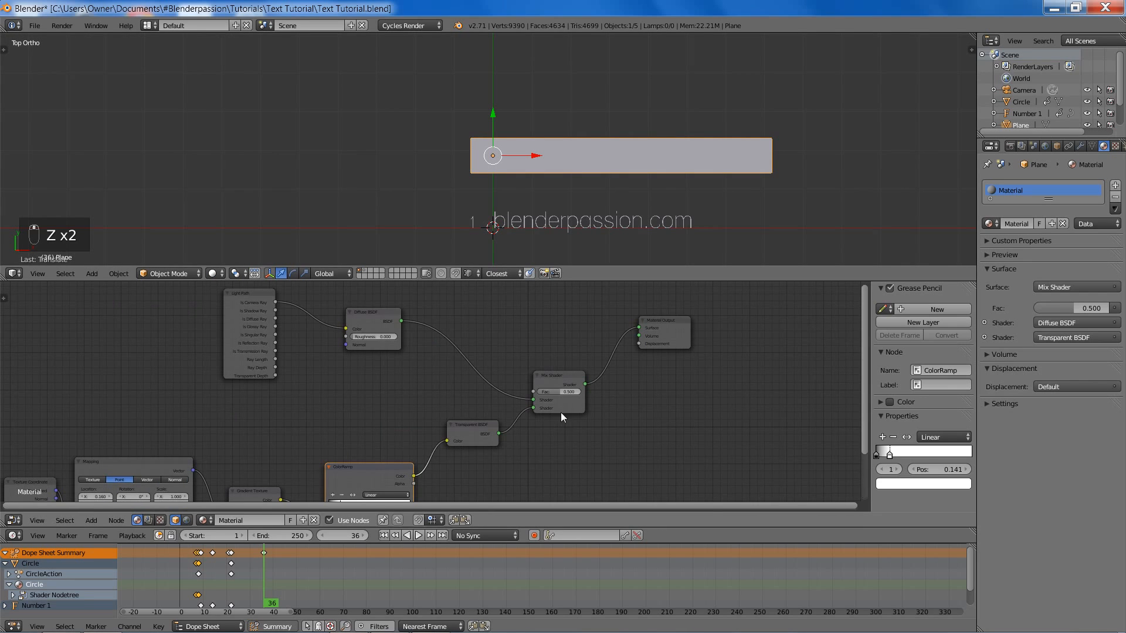
key(shift+z)
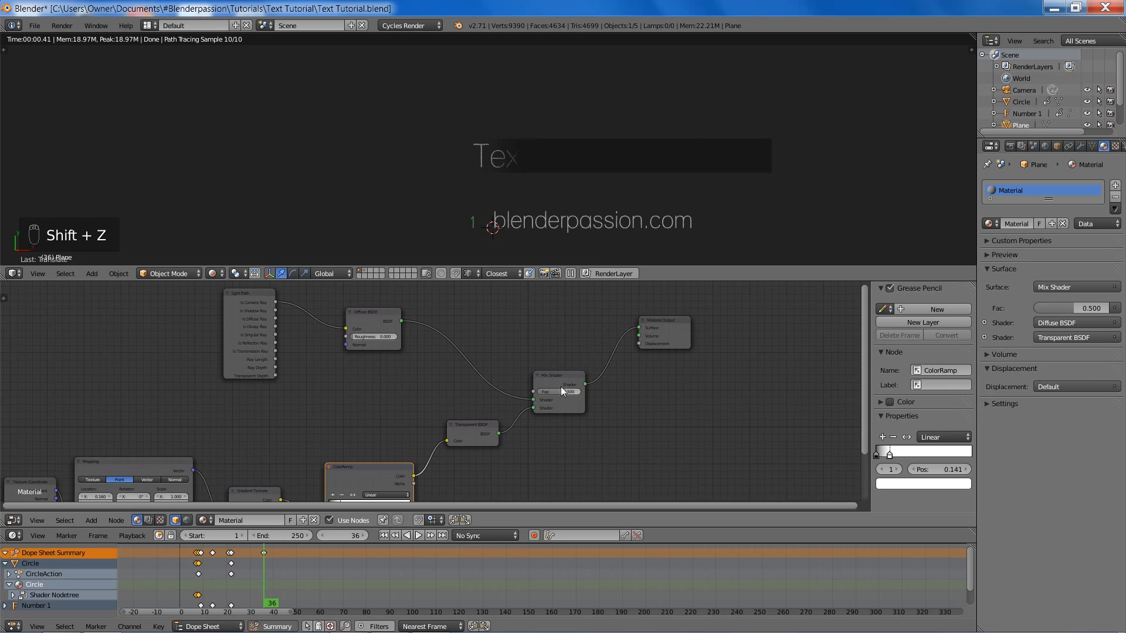
scroll(567, 391, up, 2)
mouse_move(621, 392)
mouse_down()
mouse_move(645, 391)
mouse_move(588, 392)
mouse_move(610, 392)
mouse_up()
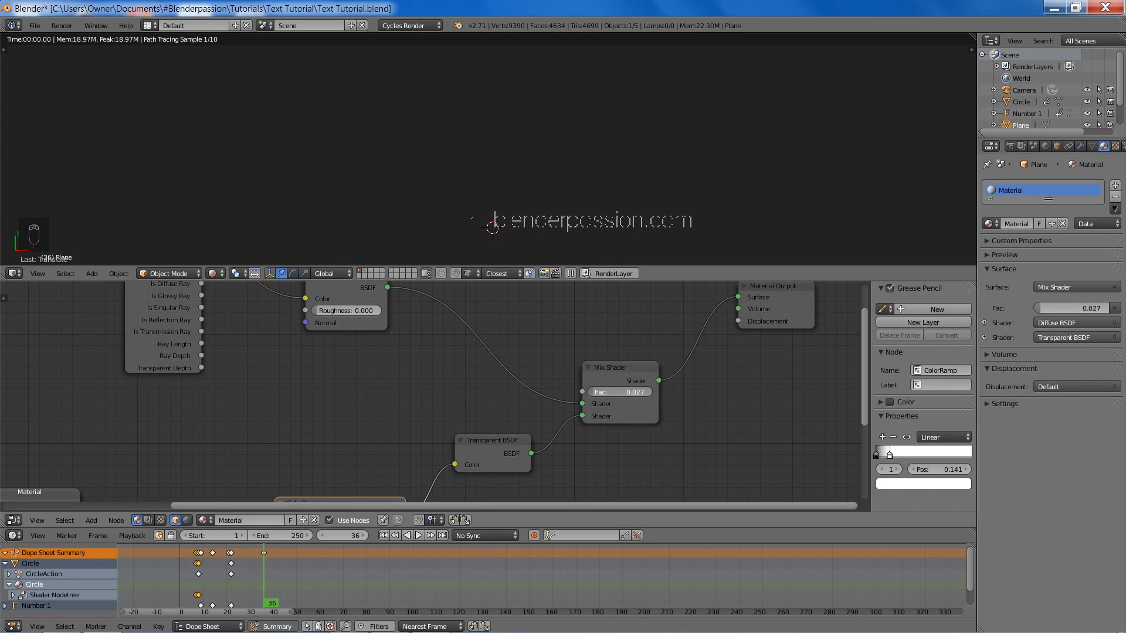
click(622, 390)
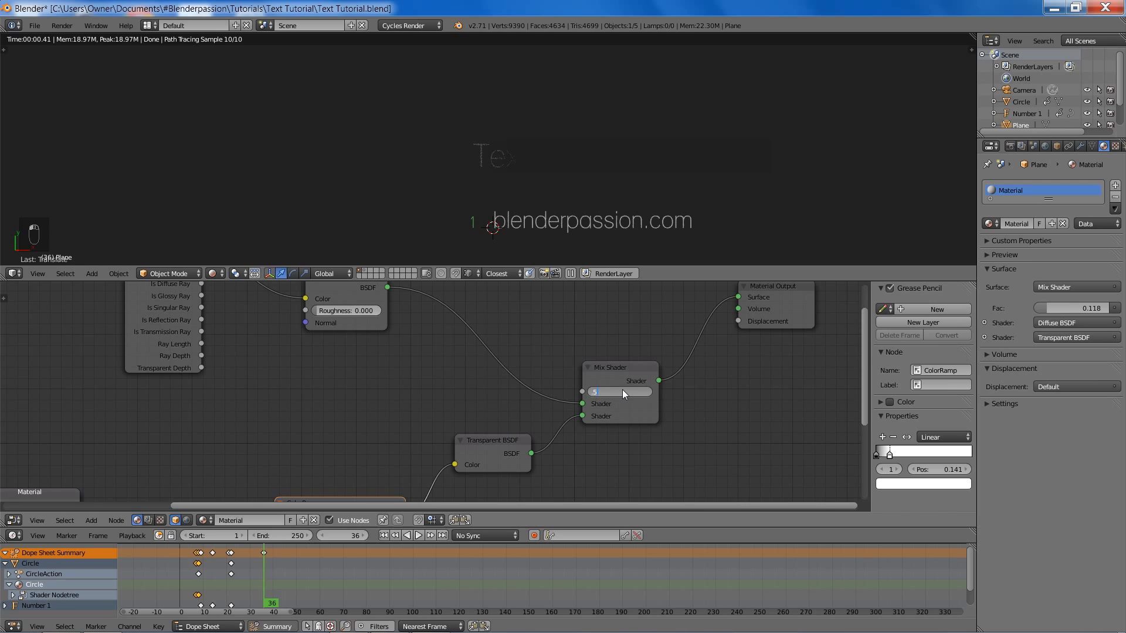
text(.5)
key(Return)
key(z)
key(z)
key(z)
- Reposition the Gradient Texture node higher up and also connect its Color output to the Mix Shader's Fac input
middle_drag(430, 360, 489, 309)
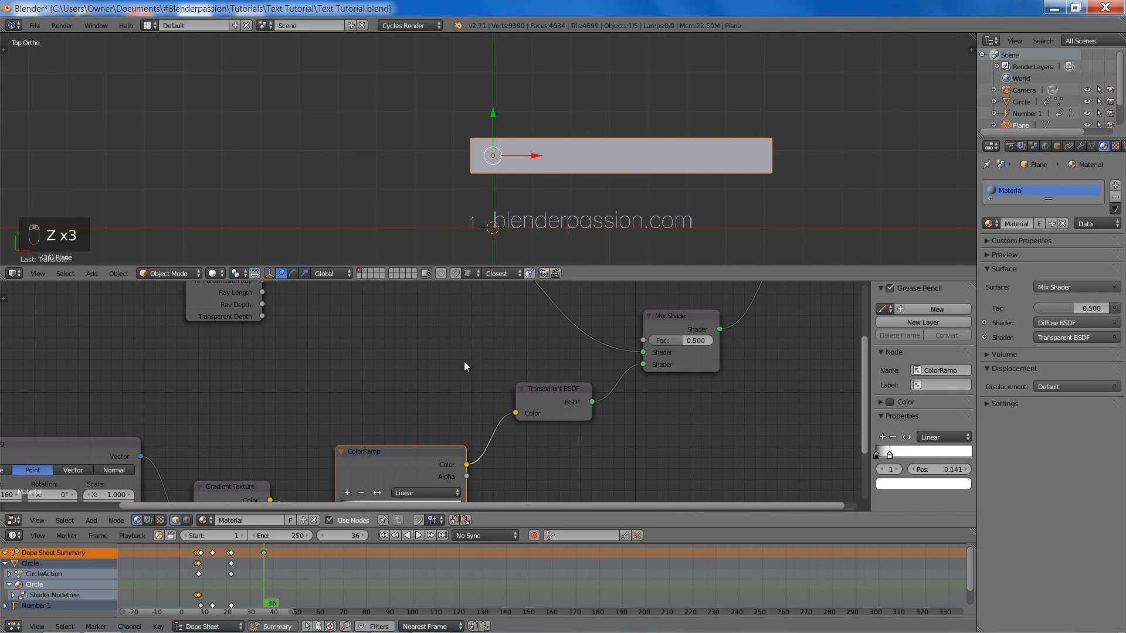
key(shift+a)
mouse_move(424, 385)
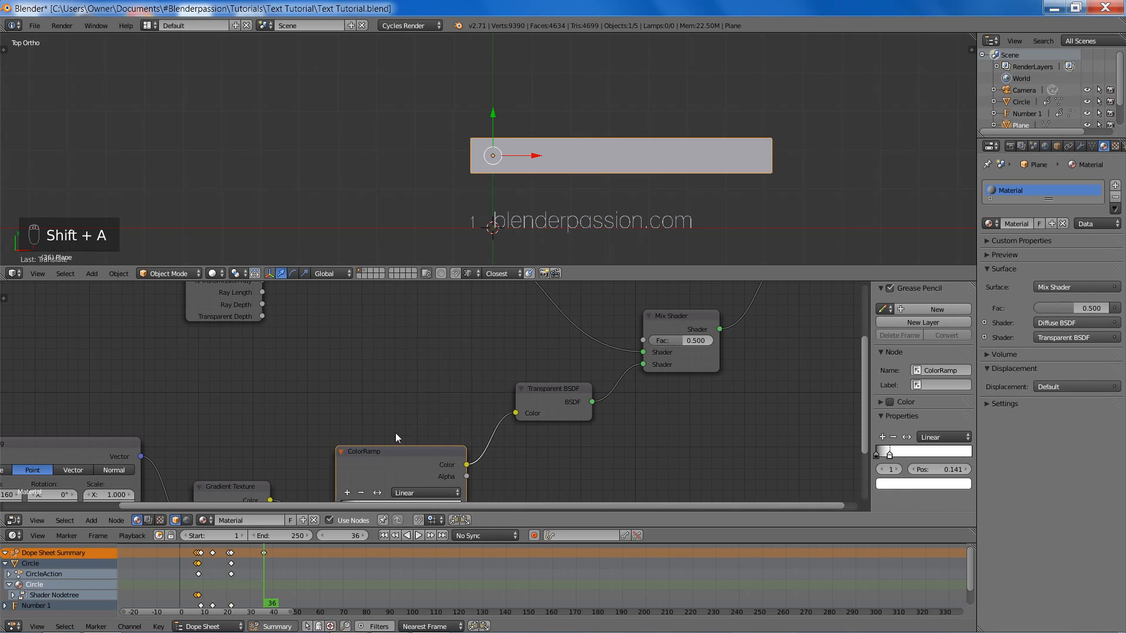
scroll(340, 427, down, 2)
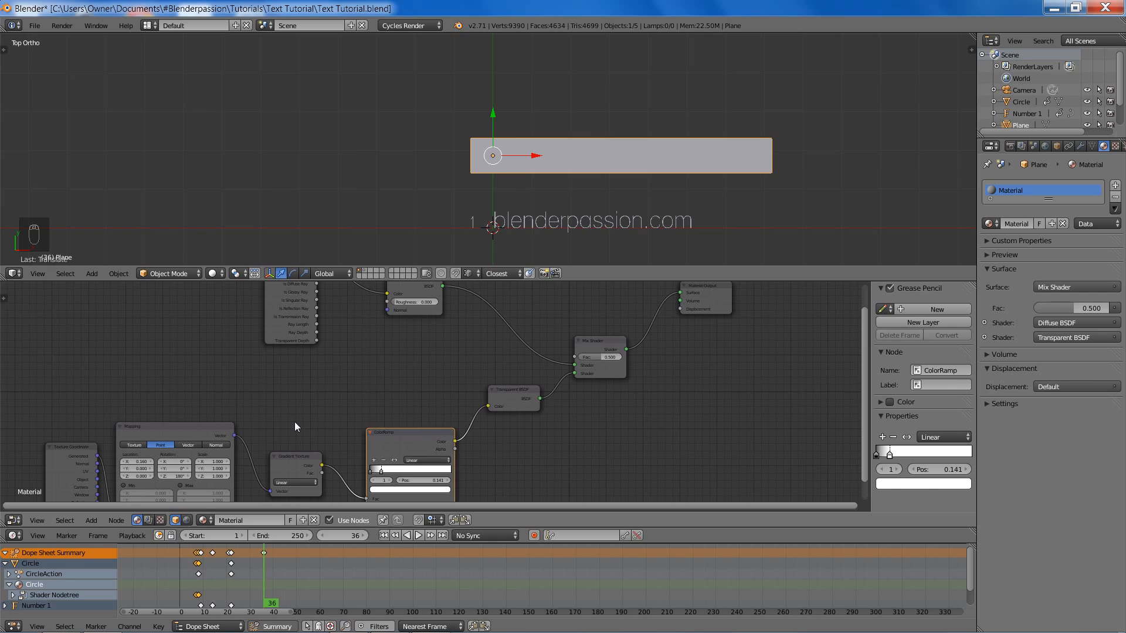
drag(301, 458, 576, 358)
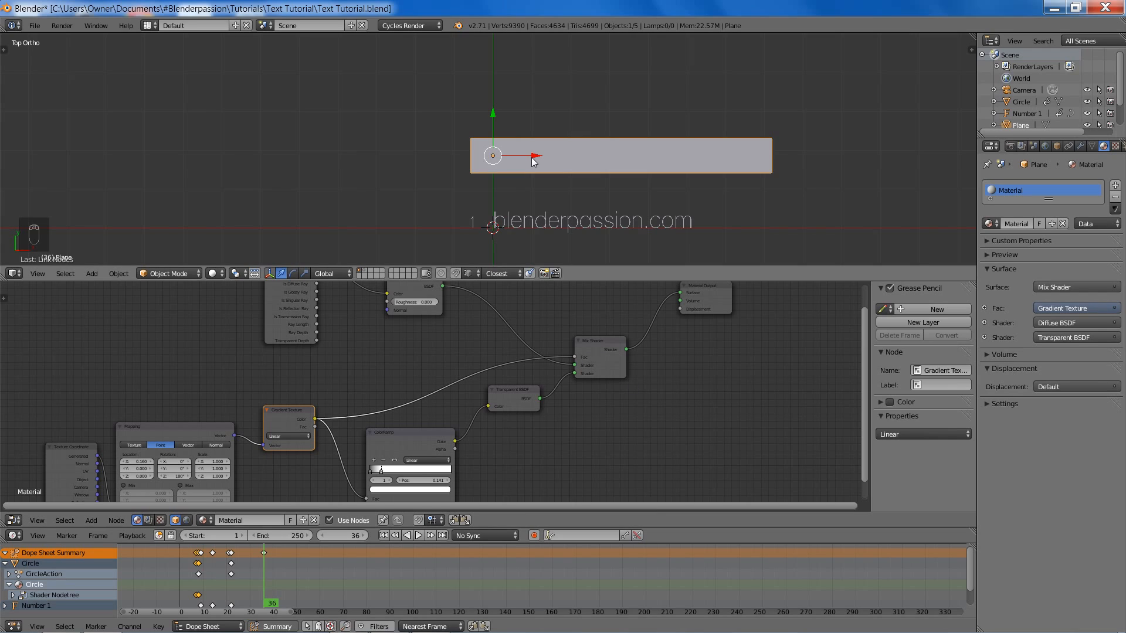
- Examine how the gradient-driven mix fades the title's first letters in the rendered preview, from up close
scroll(533, 162, up, 3)
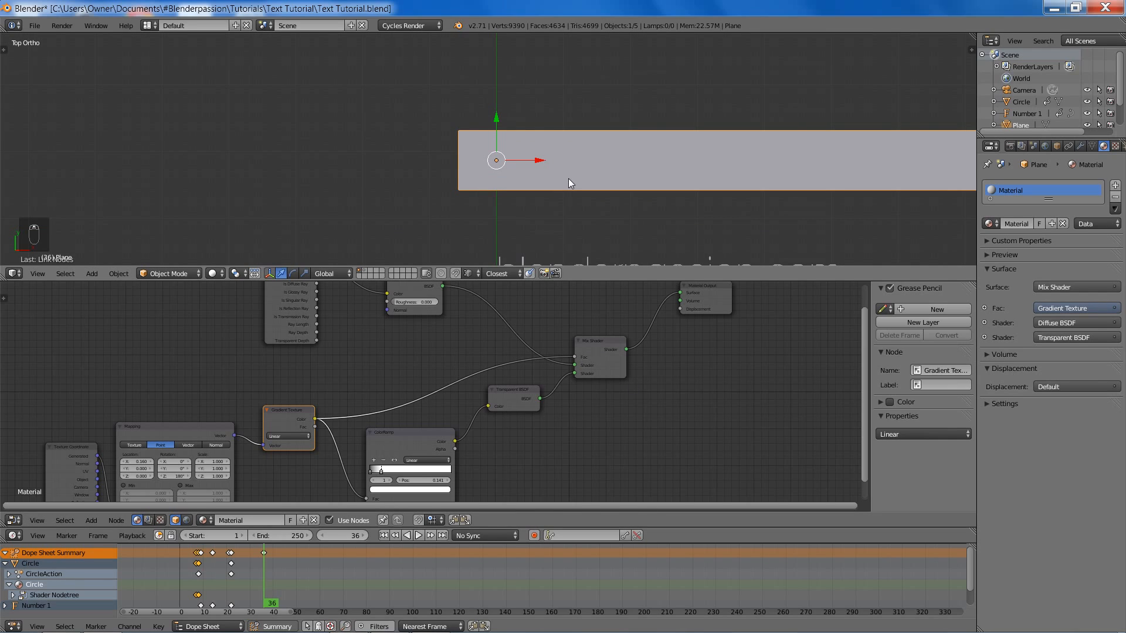
key(shift+z)
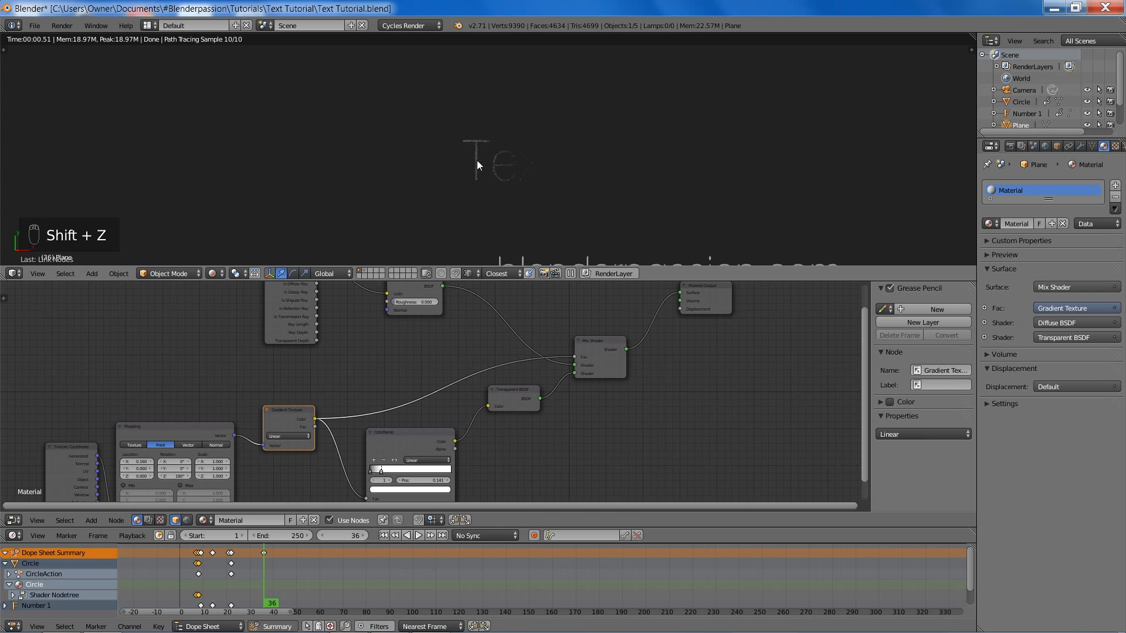
scroll(476, 160, up, 4)
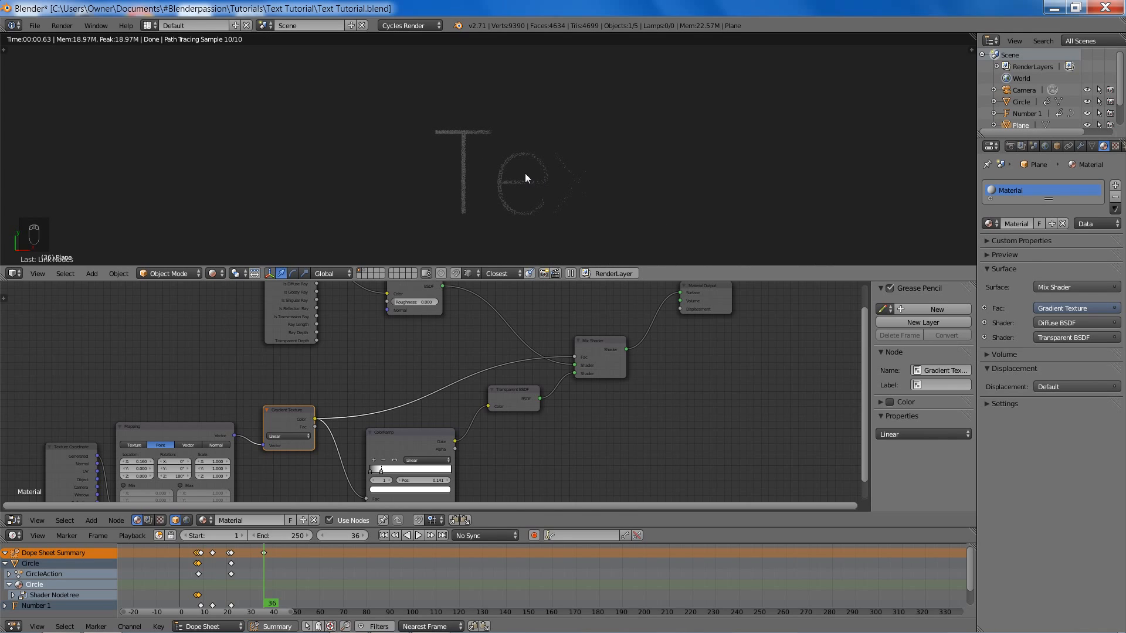
key(z)
key(z)
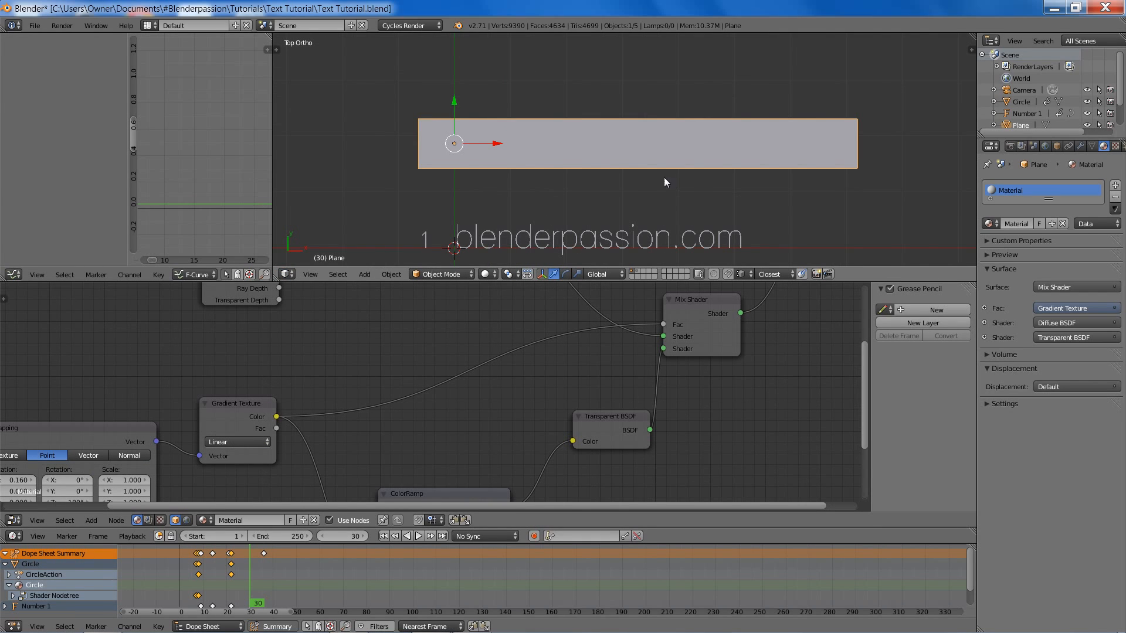
shift+middle_drag(635, 134, 697, 126)
scroll(683, 132, up, 2)
scroll(593, 168, up, 2)
shift+middle_drag(594, 169, 776, 201)
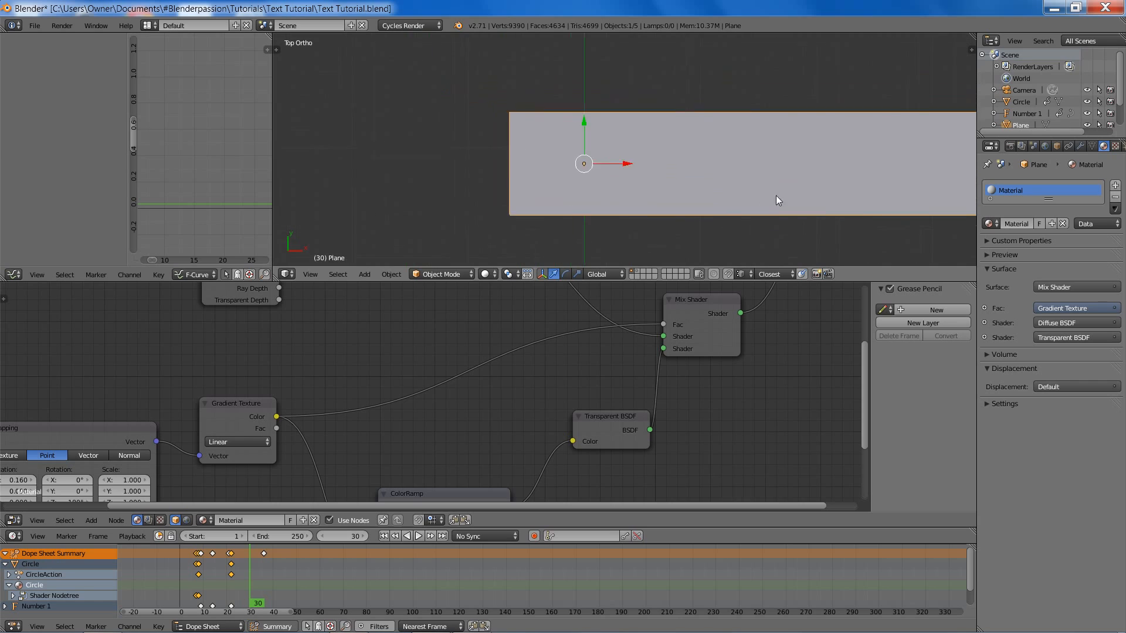
scroll(726, 196, up, 2)
- Try sliding the masking plane along the X axis over the title in the rendered preview
key(shift+z)
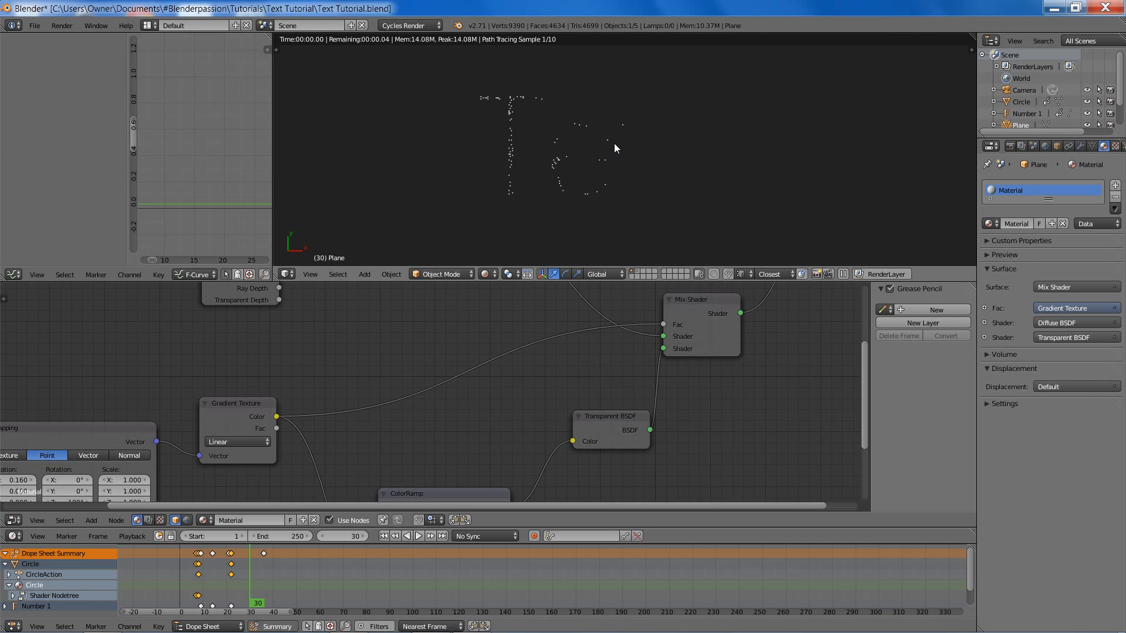
key(g)
key(x)
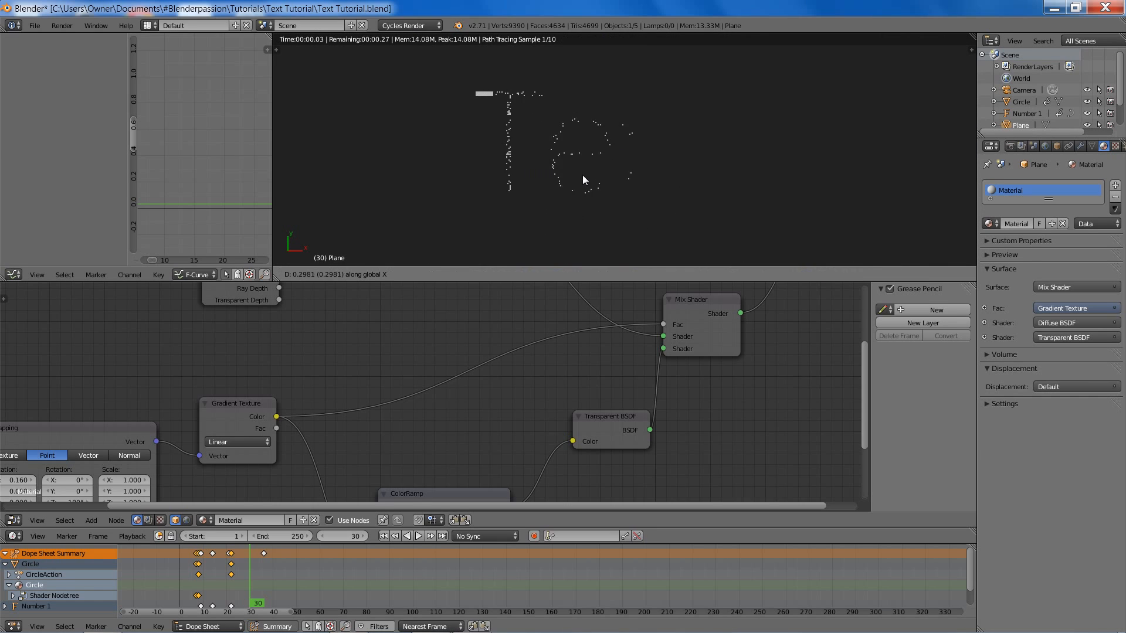
click(599, 172)
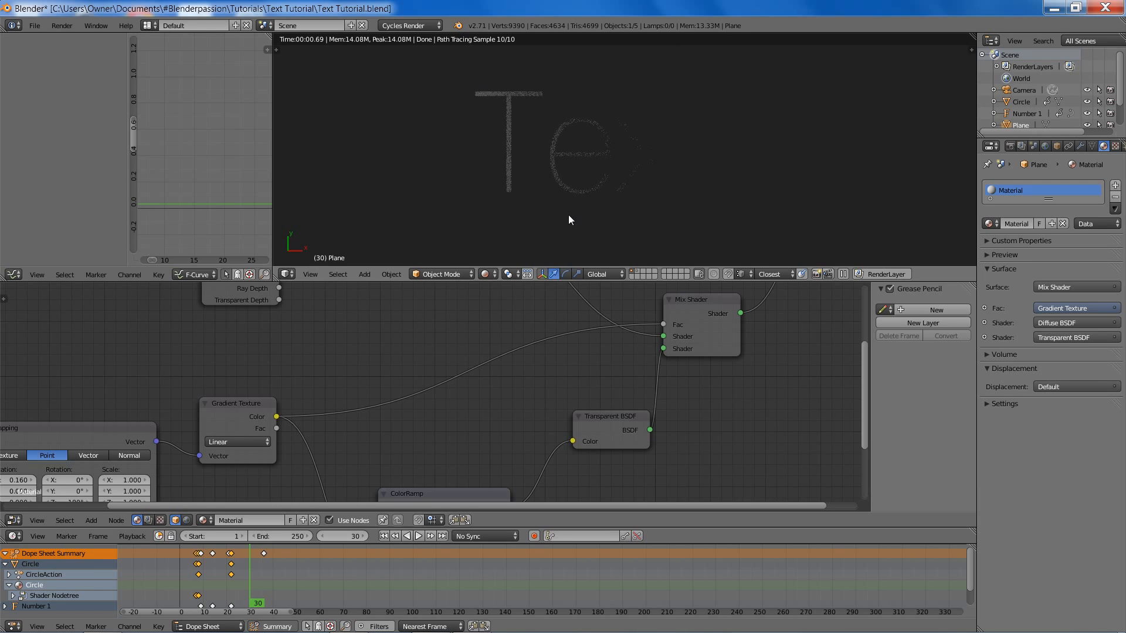
- Insert a second ColorRamp node into the link between the Gradient Texture and the Mix Shader's Fac input
middle_drag(478, 393, 527, 366)
scroll(582, 385, down, 1)
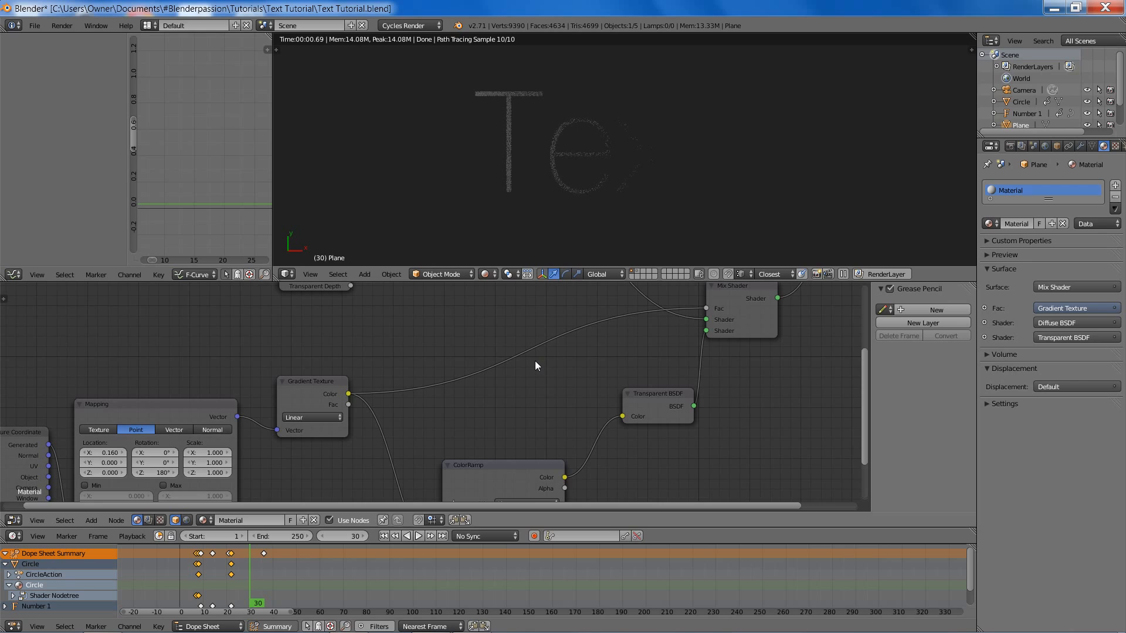
key(shift+a)
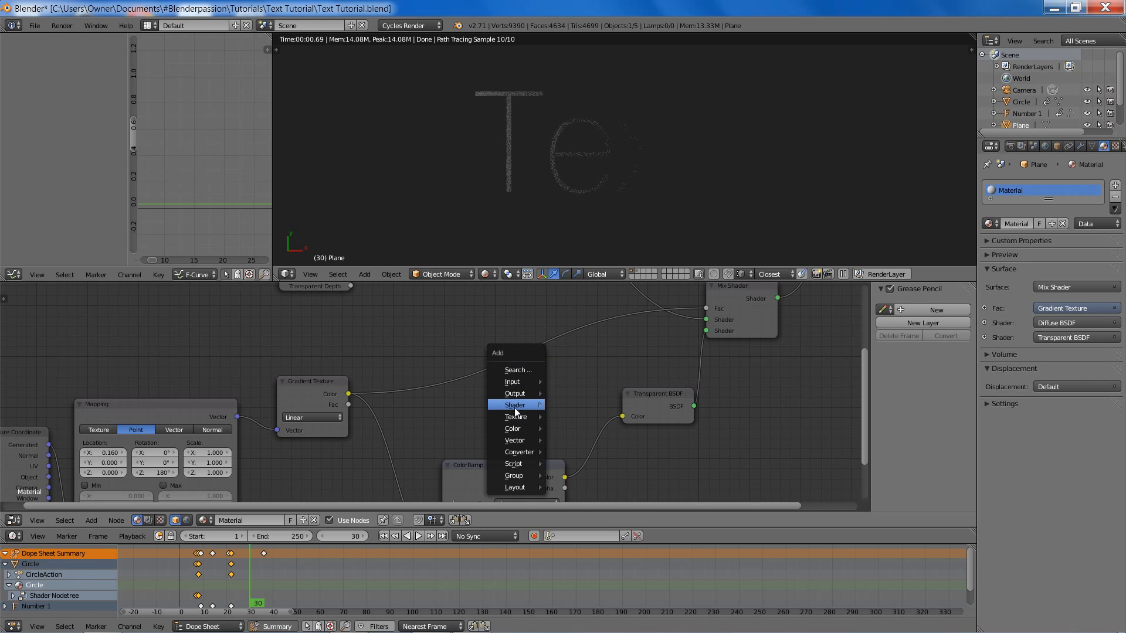
mouse_move(515, 431)
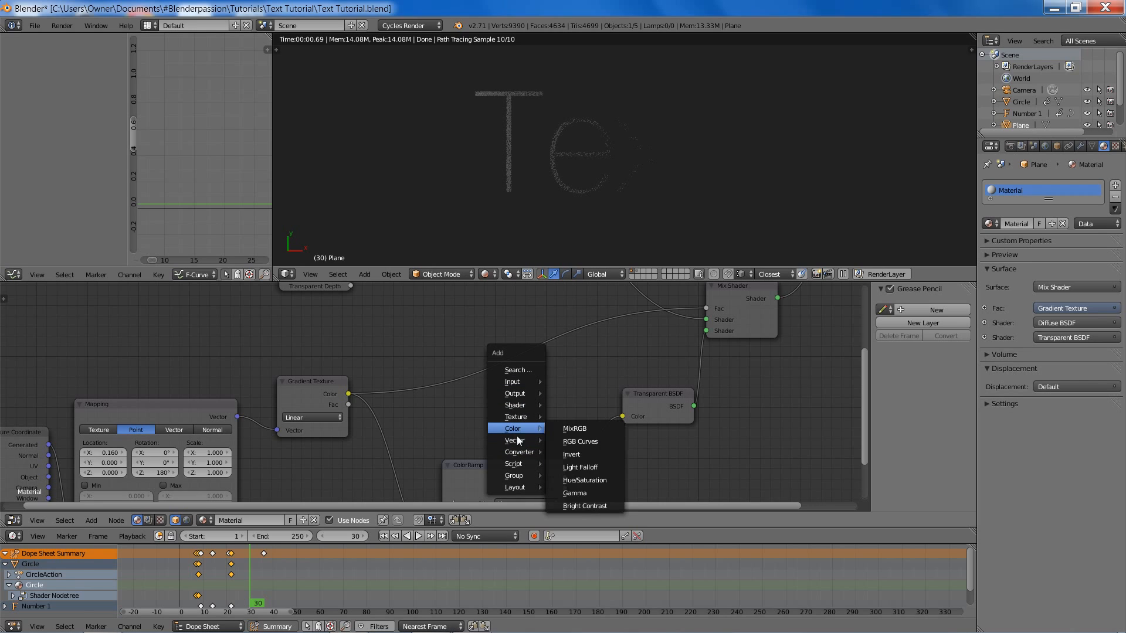
mouse_move(524, 453)
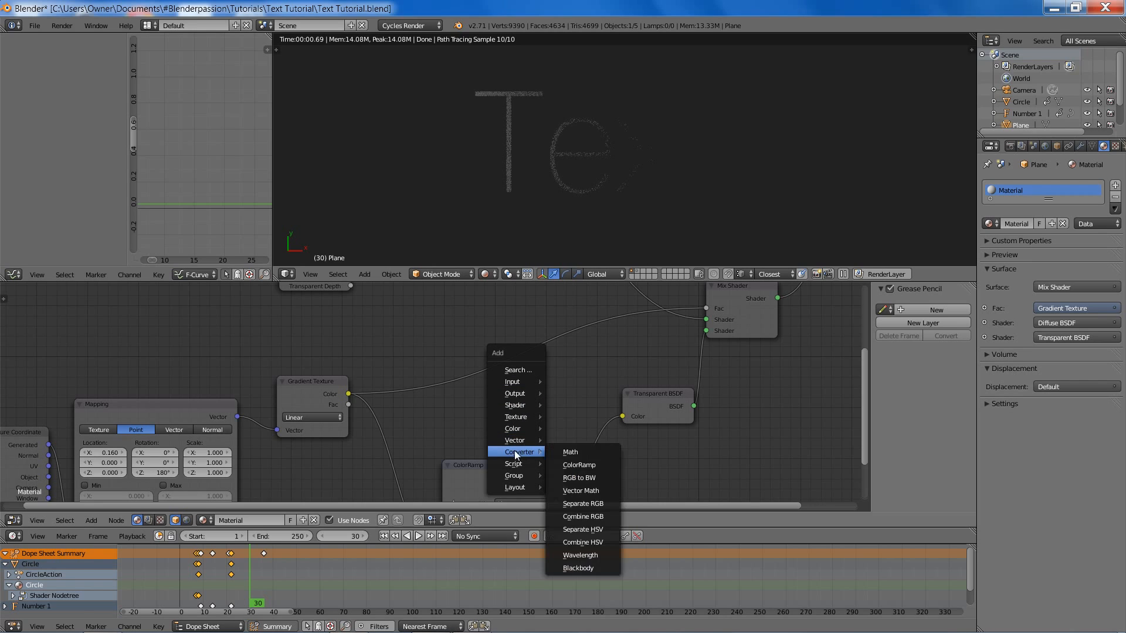
click(578, 465)
click(443, 308)
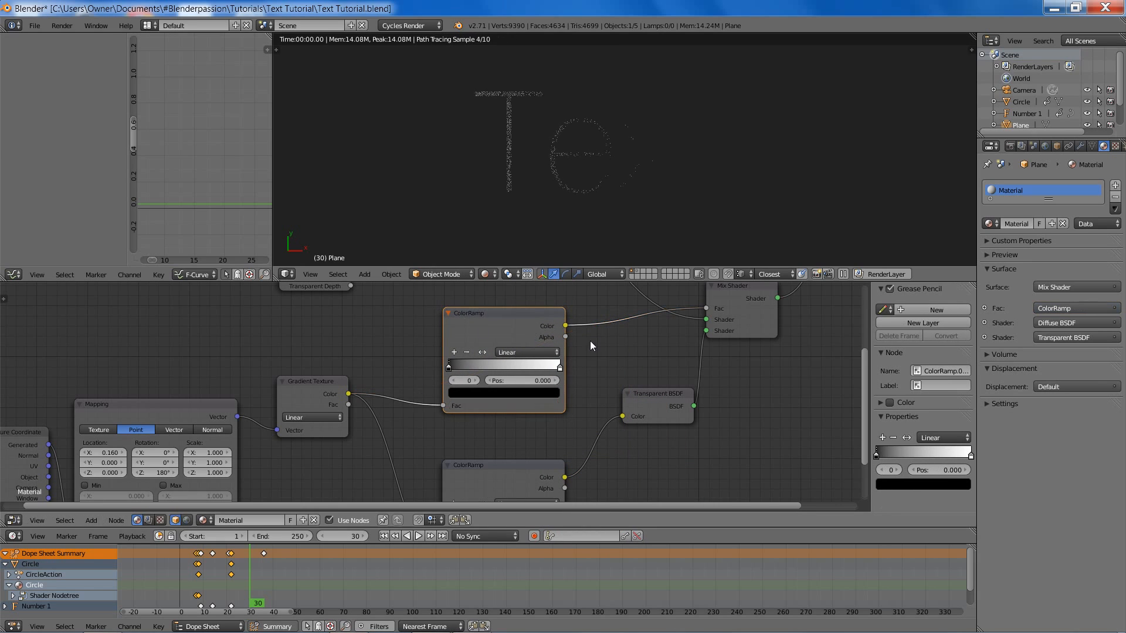
- Set the position of the new ColorRamp's black stop to 0.068
middle_drag(590, 340, 594, 389)
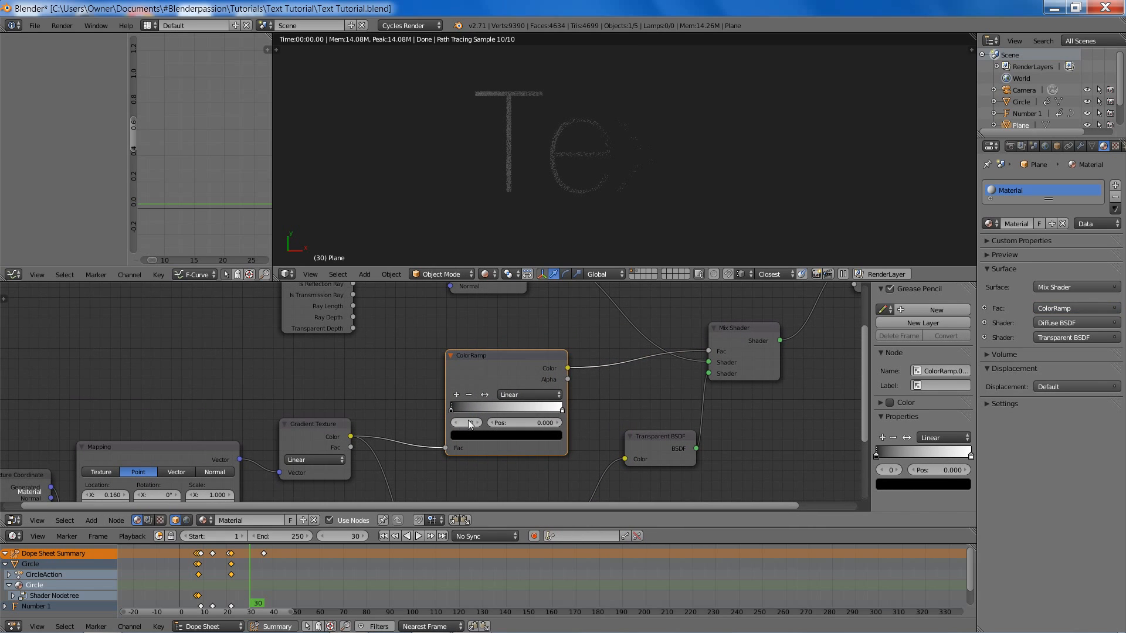
click(527, 421)
key(BackSpace)
key(Return)
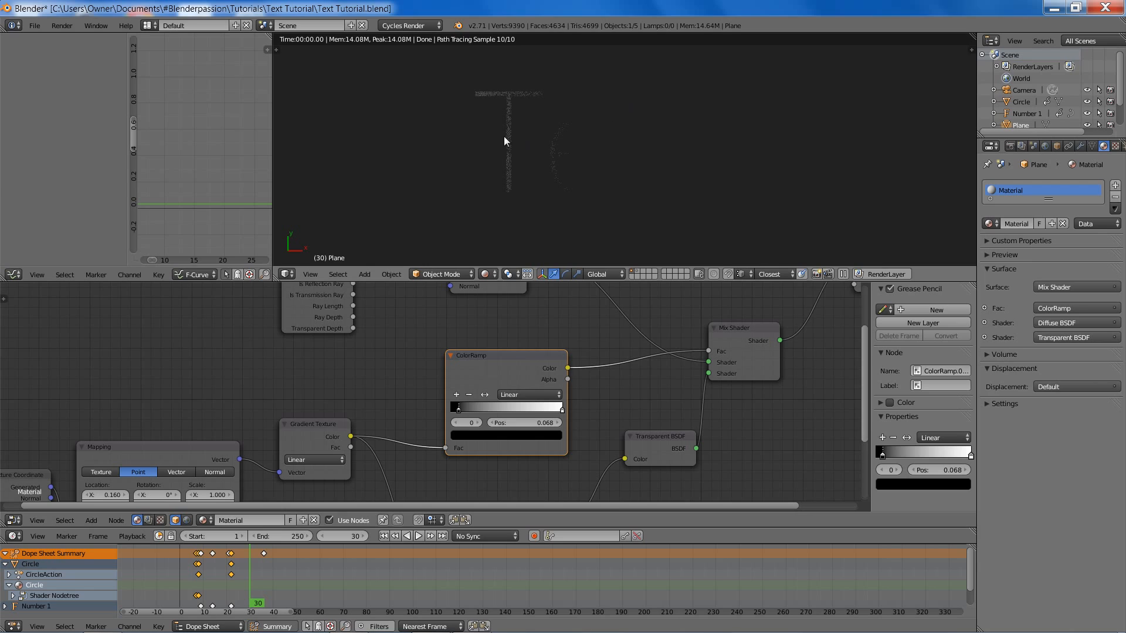
- In Edit Mode with wireframe display, move the masking plane's short edge beside the title's first letter along the X axis
key(z)
key(z)
scroll(589, 179, down, 2)
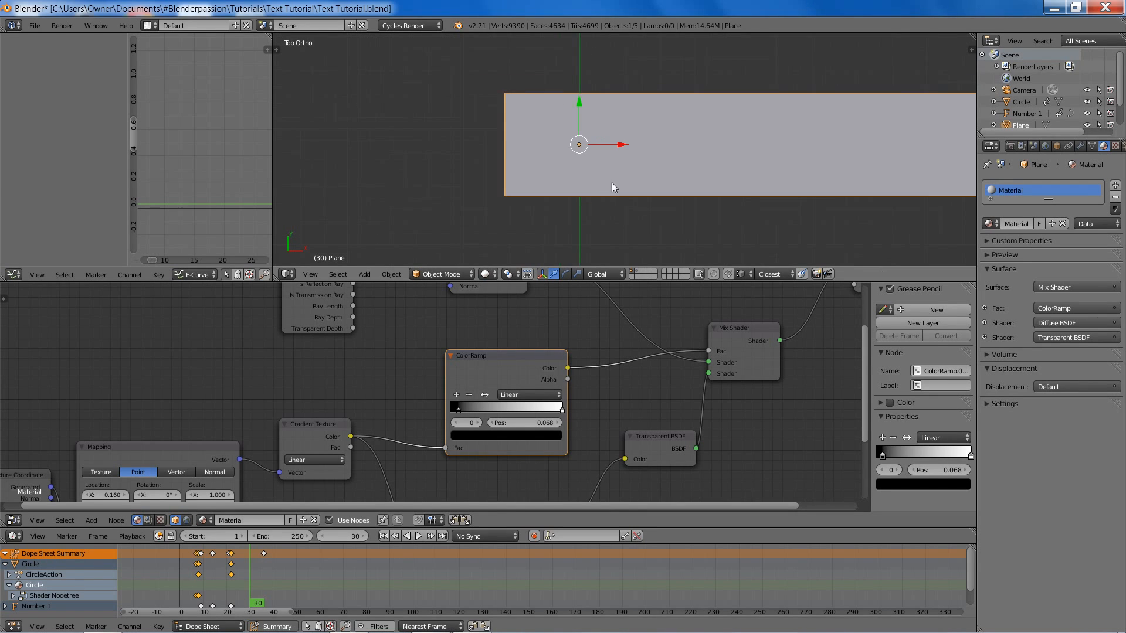
key(Tab)
scroll(590, 186, down, 1)
key(z)
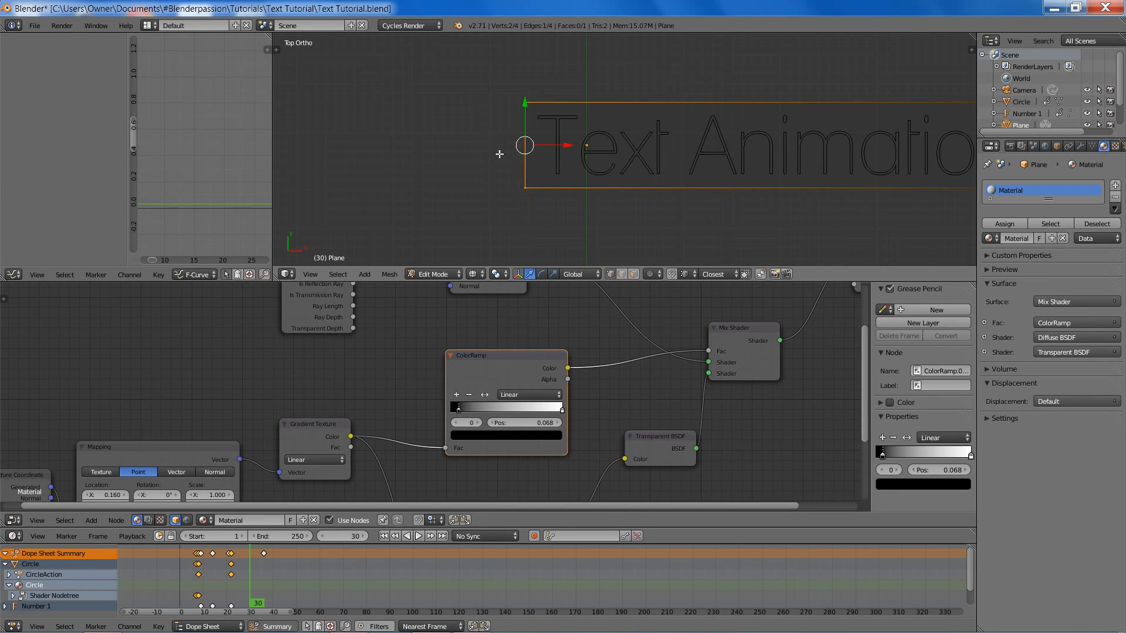
key(g)
key(x)
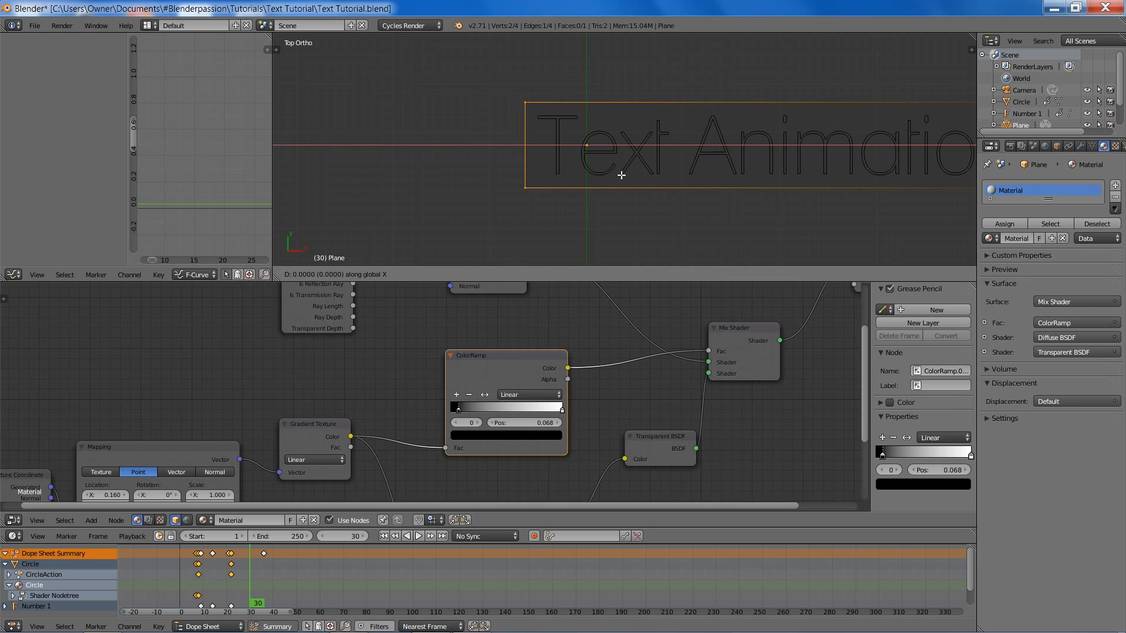
click(581, 151)
- Readjust that plane edge along X against the rendered preview so it extends farther past the title's start, then leave Edit Mode
key(shift+z)
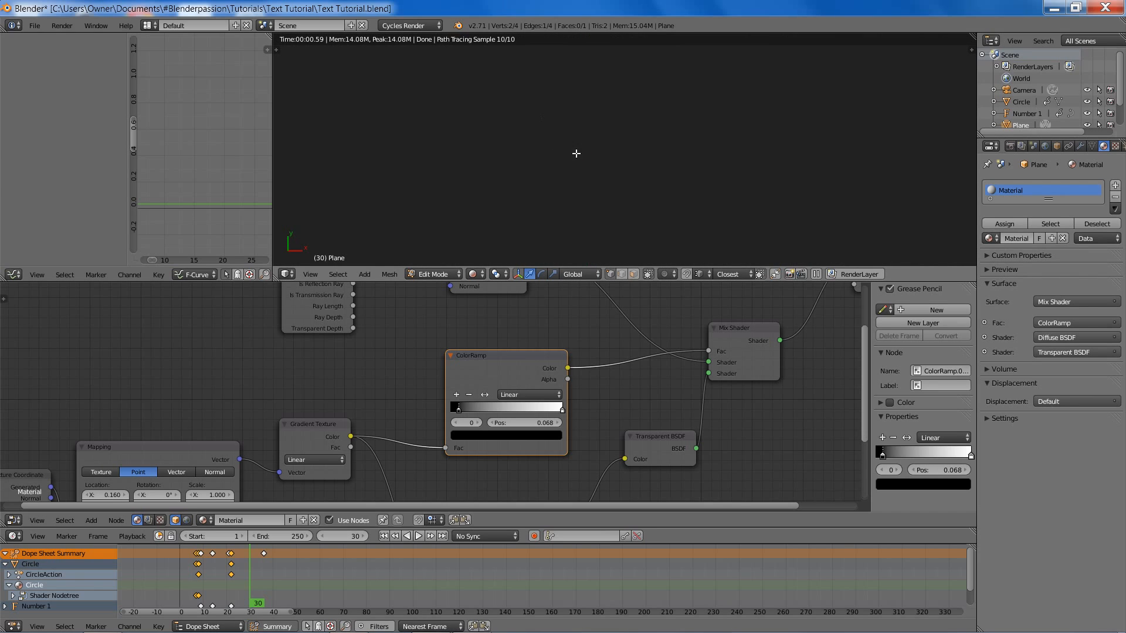
key(g)
key(x)
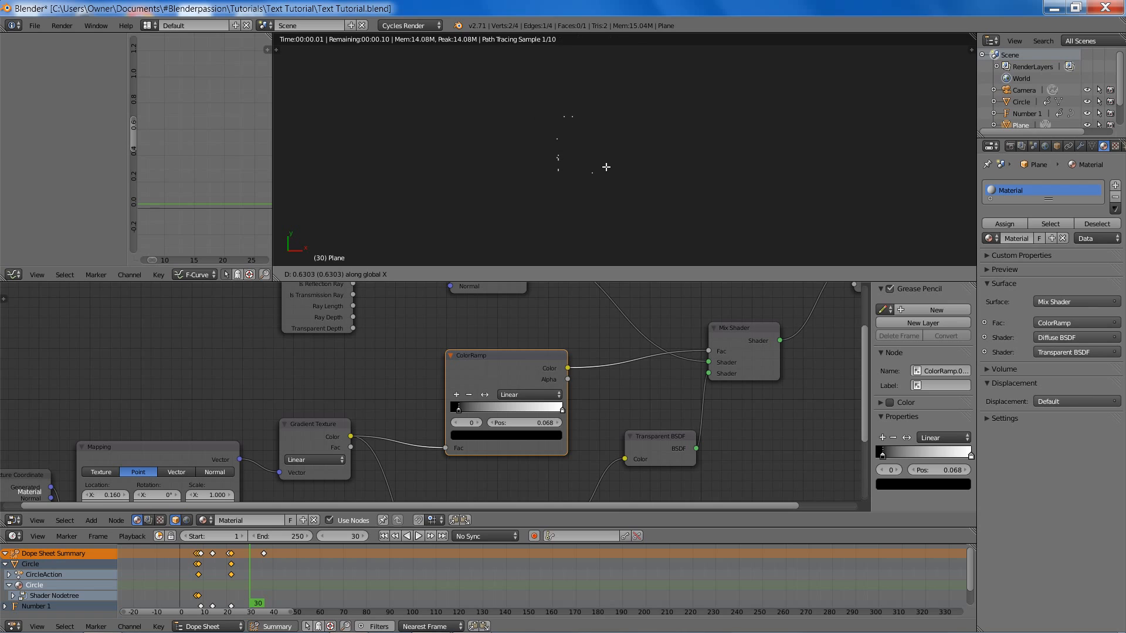
click(581, 171)
key(shift+z)
key(z)
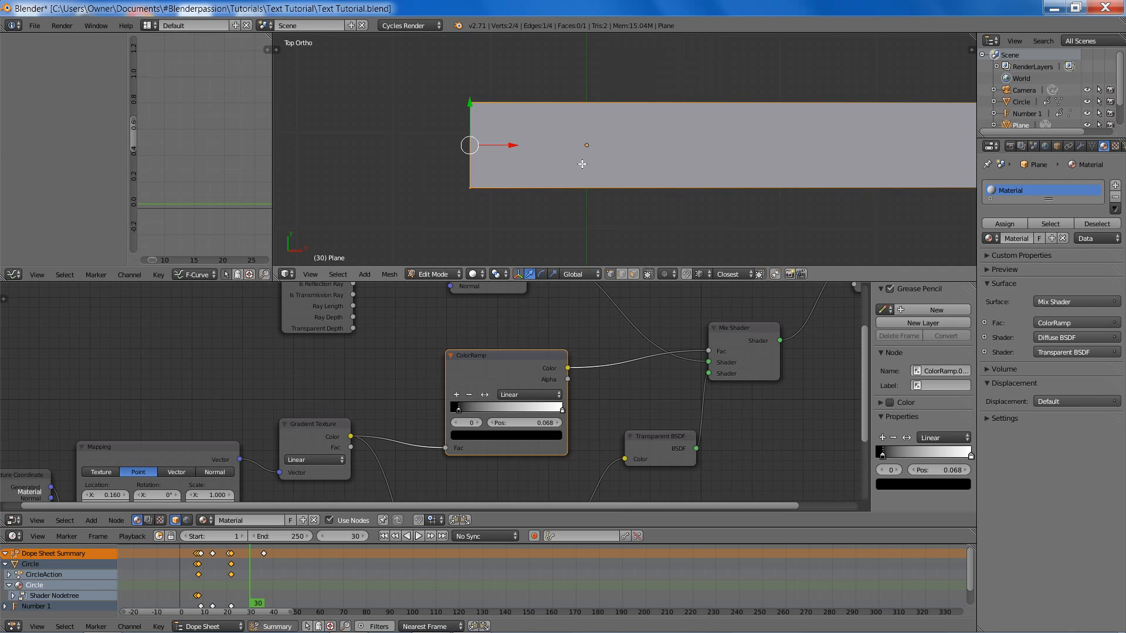
scroll(584, 165, down, 4)
shift+middle_drag(628, 183, 612, 139)
key(Tab)
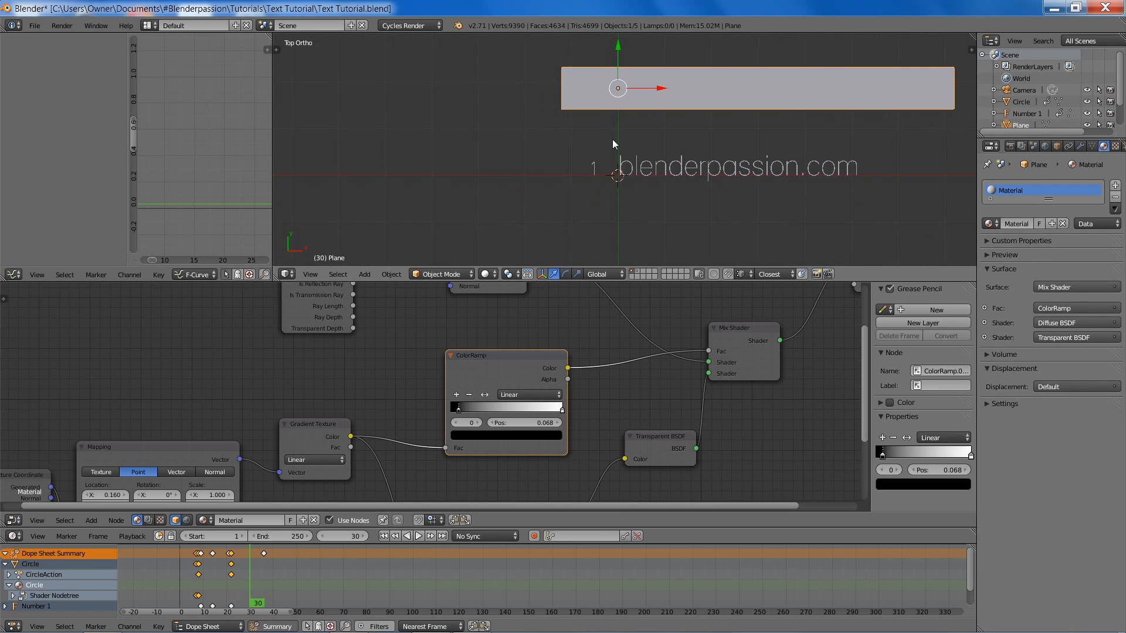
- Select the circle around the number 1 and set its keyframe interpolation to Quintic
scroll(639, 154, up, 2)
key(z)
scroll(599, 177, up, 4)
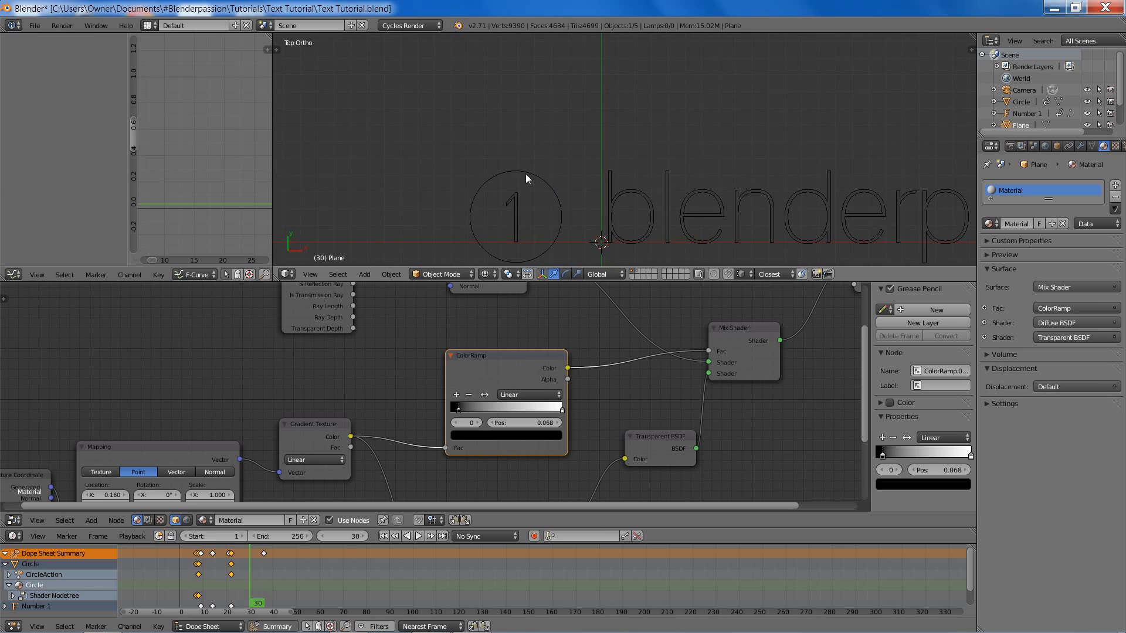
right_click(487, 177)
middle_drag(189, 174, 225, 164)
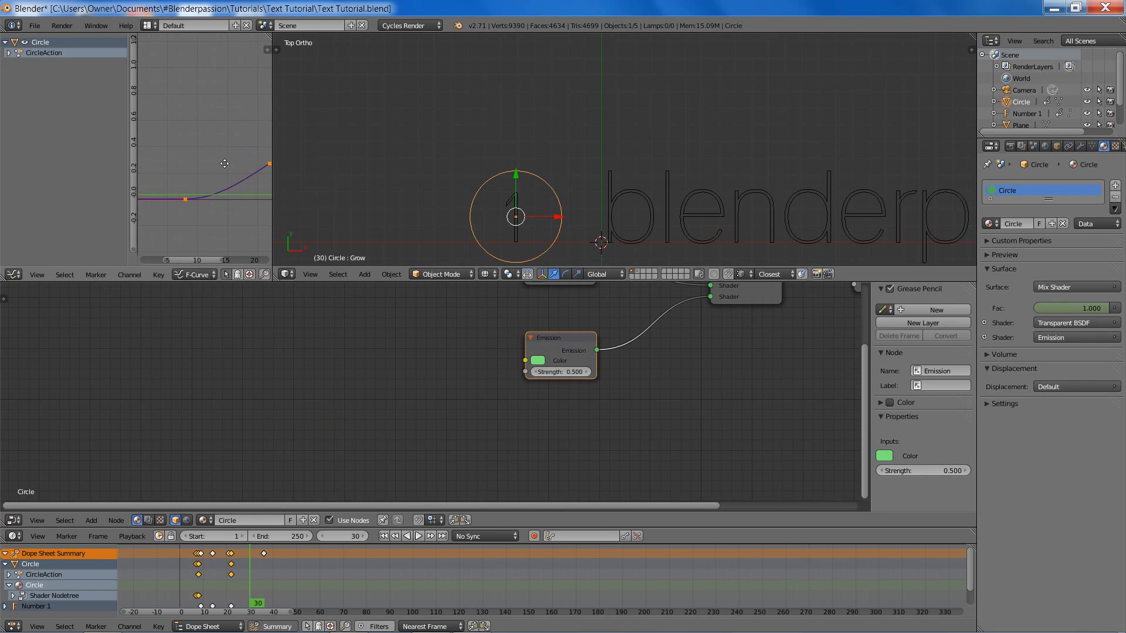
scroll(213, 220, up, 2)
middle_drag(226, 209, 210, 205)
key(a)
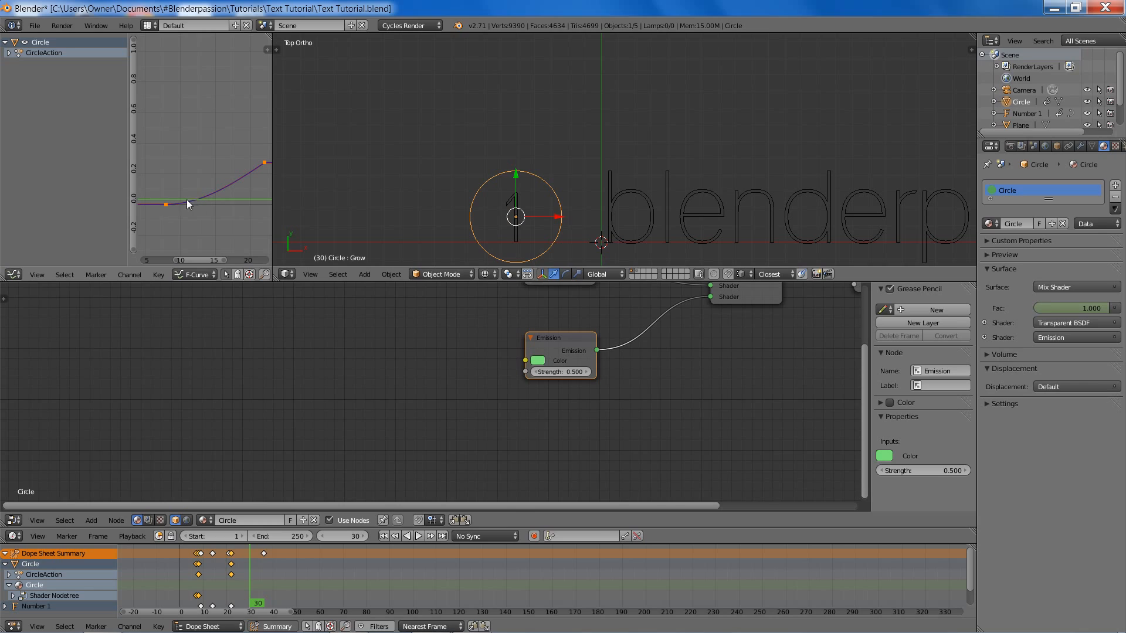
key(t)
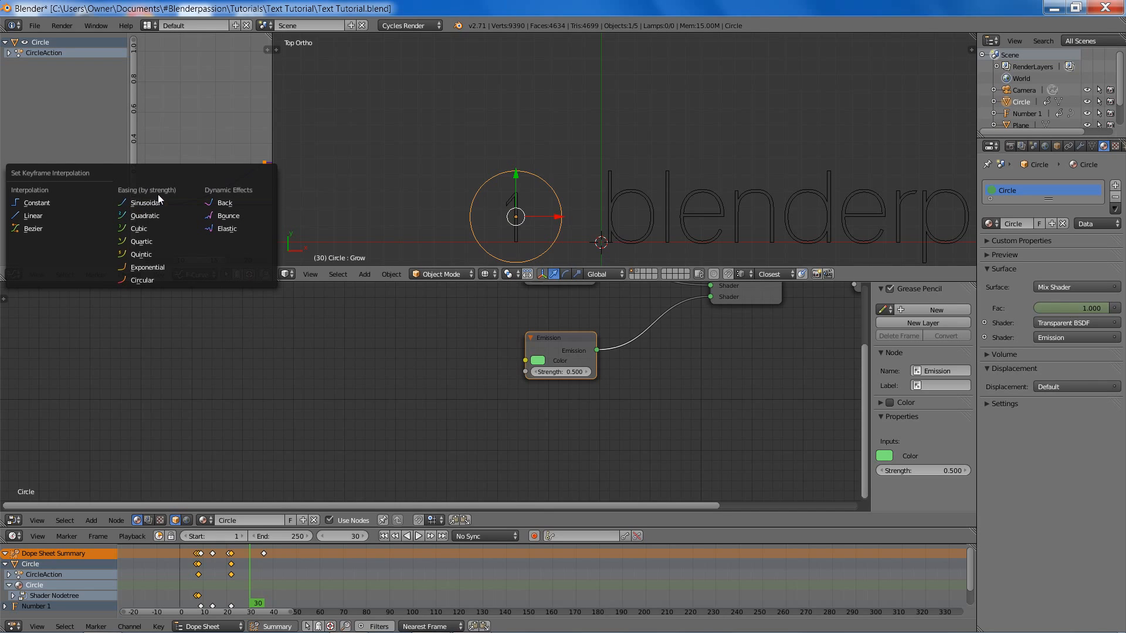
click(161, 253)
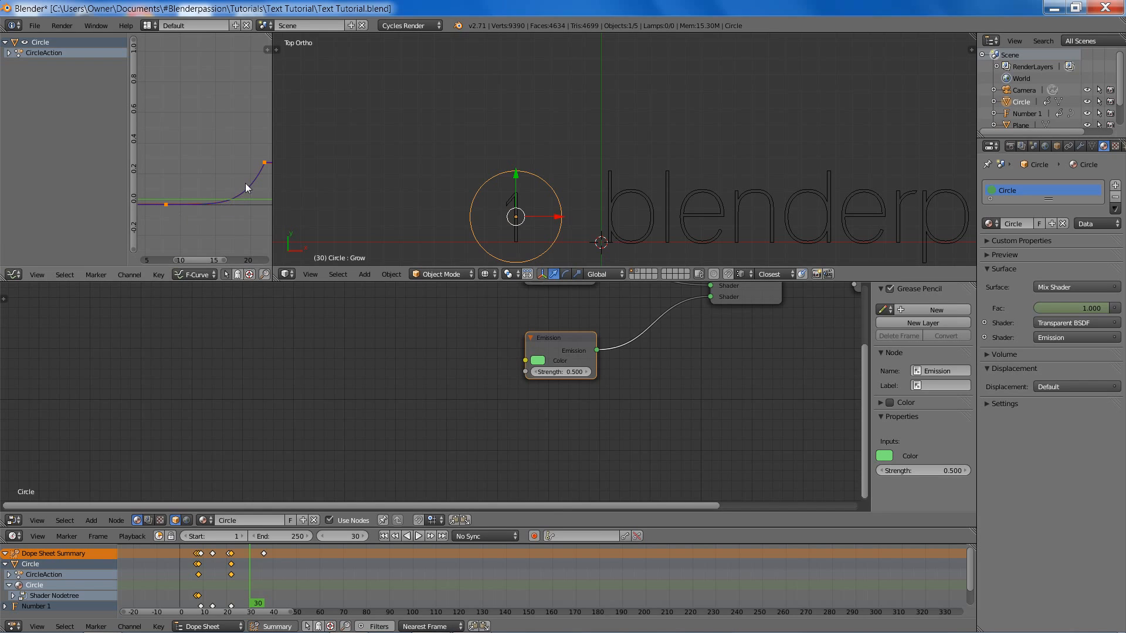
- Change the circle's keyframe interpolation to Sinusoidal
middle_drag(255, 157, 240, 157)
key(t)
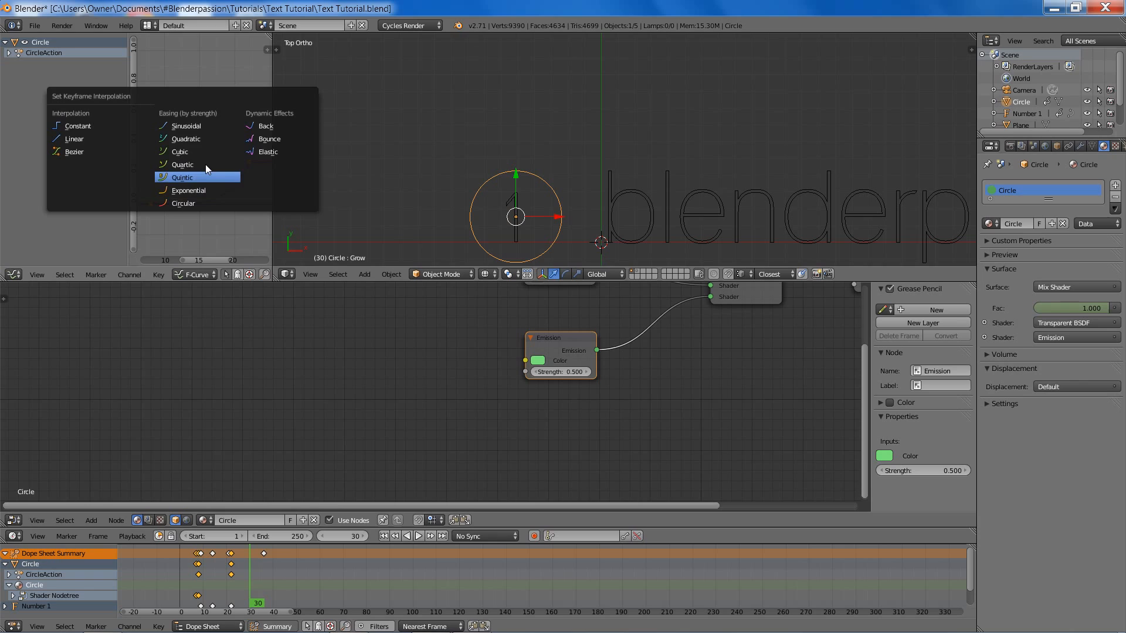
click(187, 126)
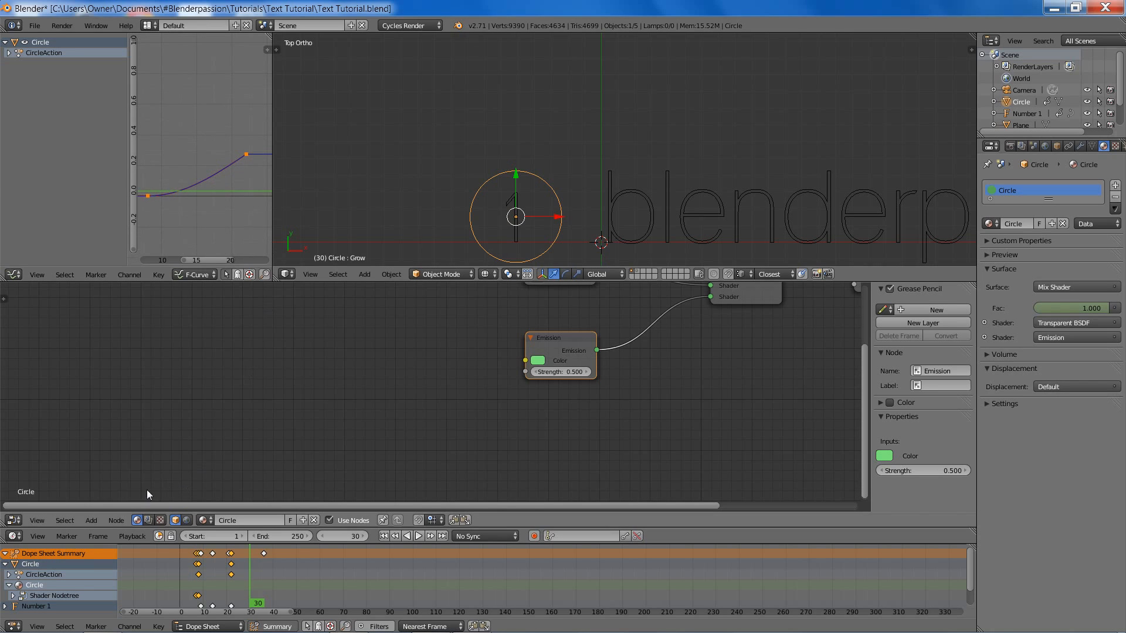
- Set the current frame to 20 and bring the circle and both text lines into view
drag(207, 557, 234, 564)
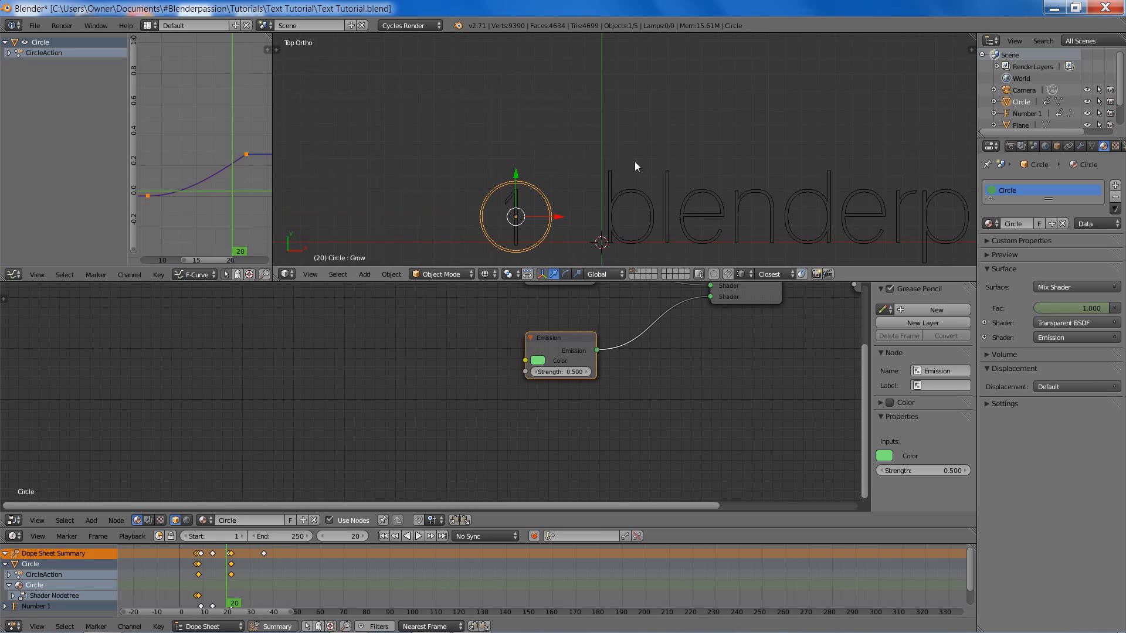
scroll(634, 160, down, 3)
middle_drag(646, 161, 617, 179)
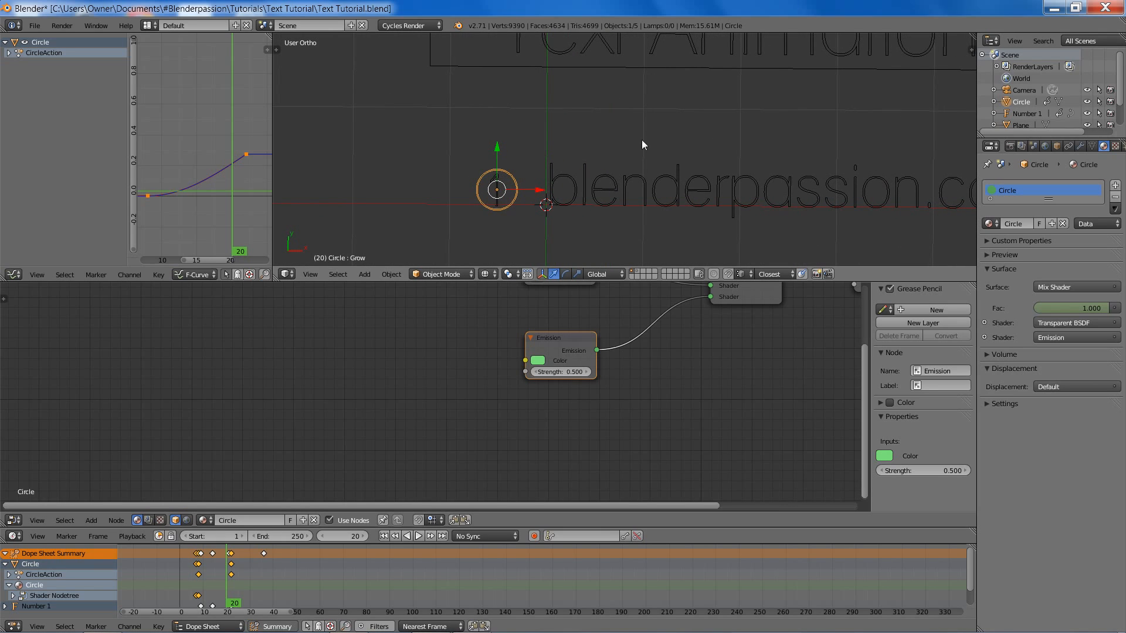
shift+middle_drag(682, 151, 640, 158)
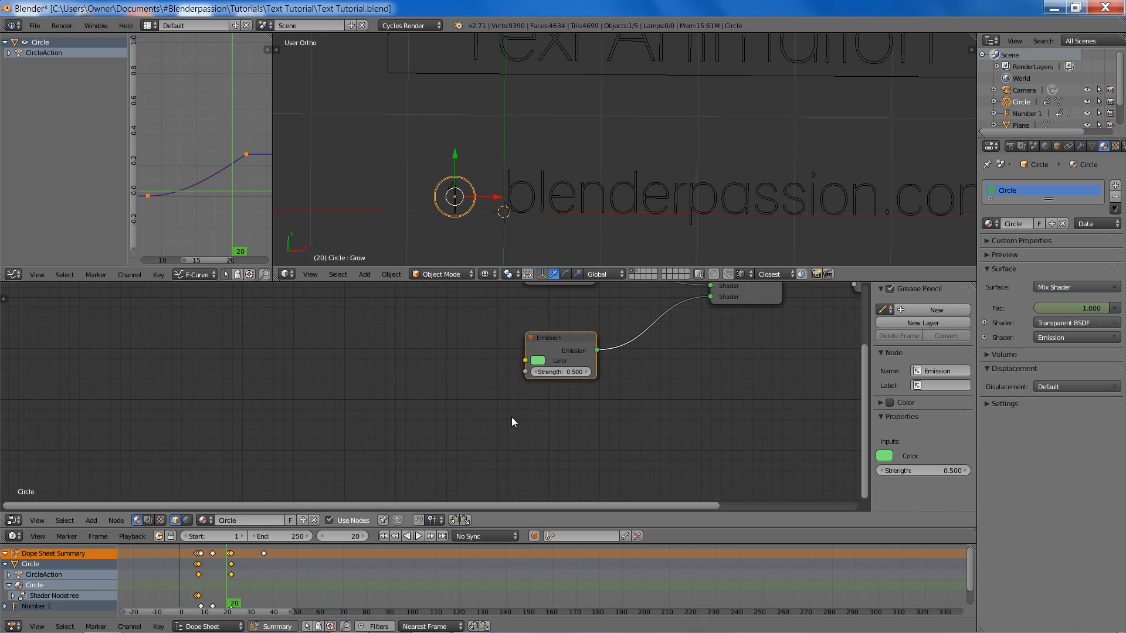